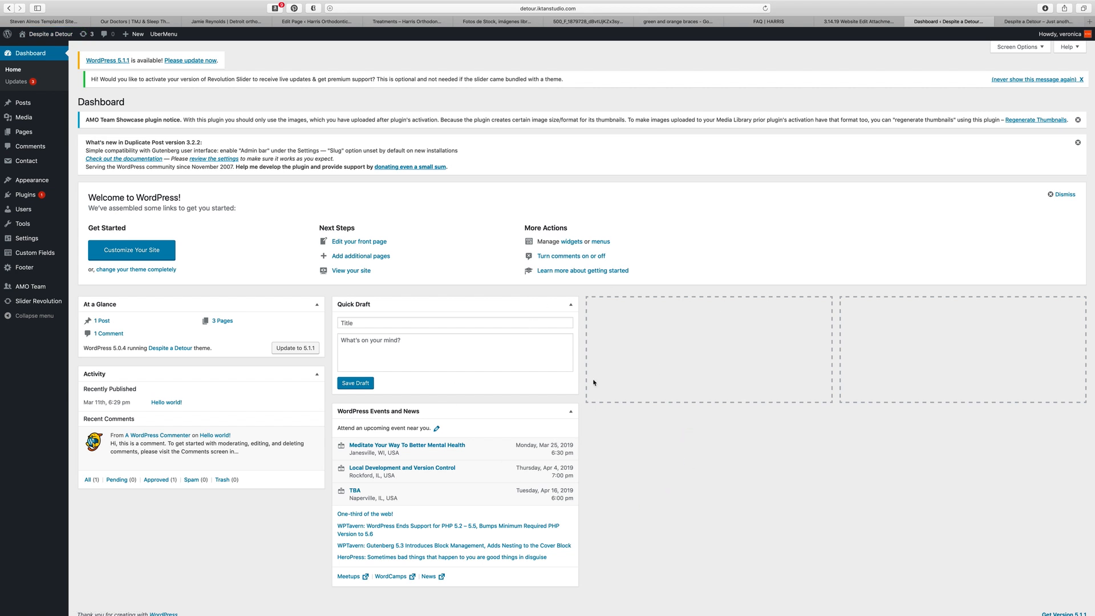
Step: Scroll through the live site's front page, then return to the WordPress dashboard
mouse_move(64, 130)
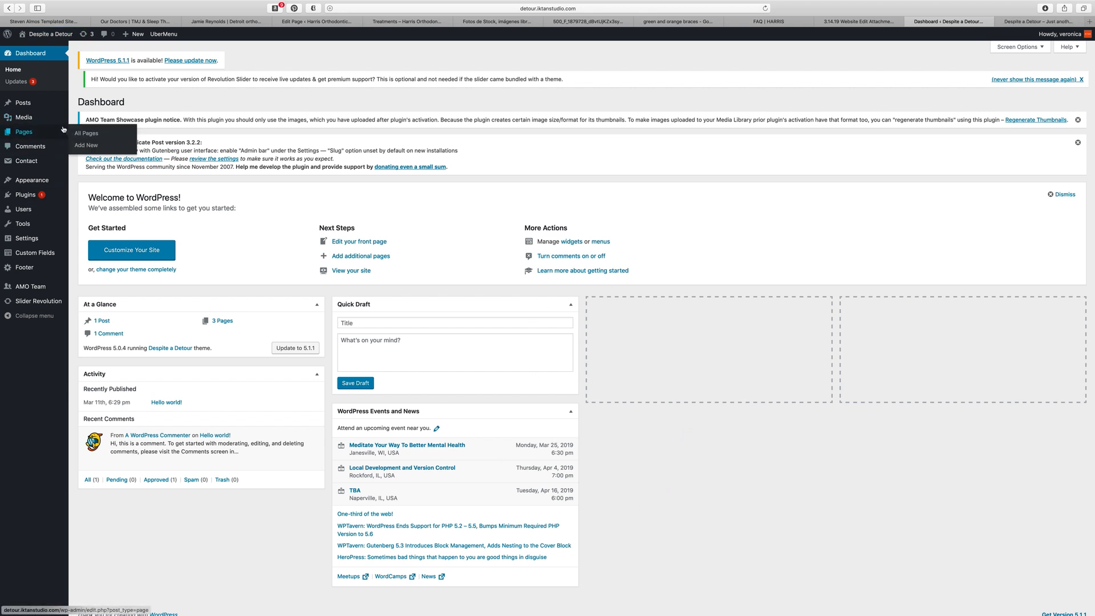
left_click(1042, 23)
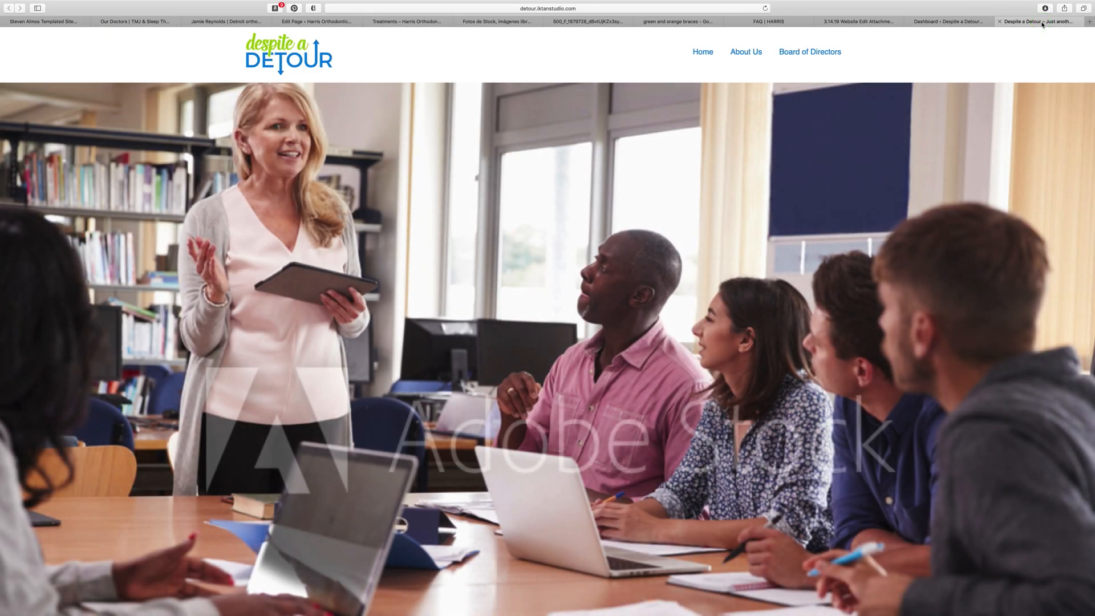
scroll(710, 289, "down", 4)
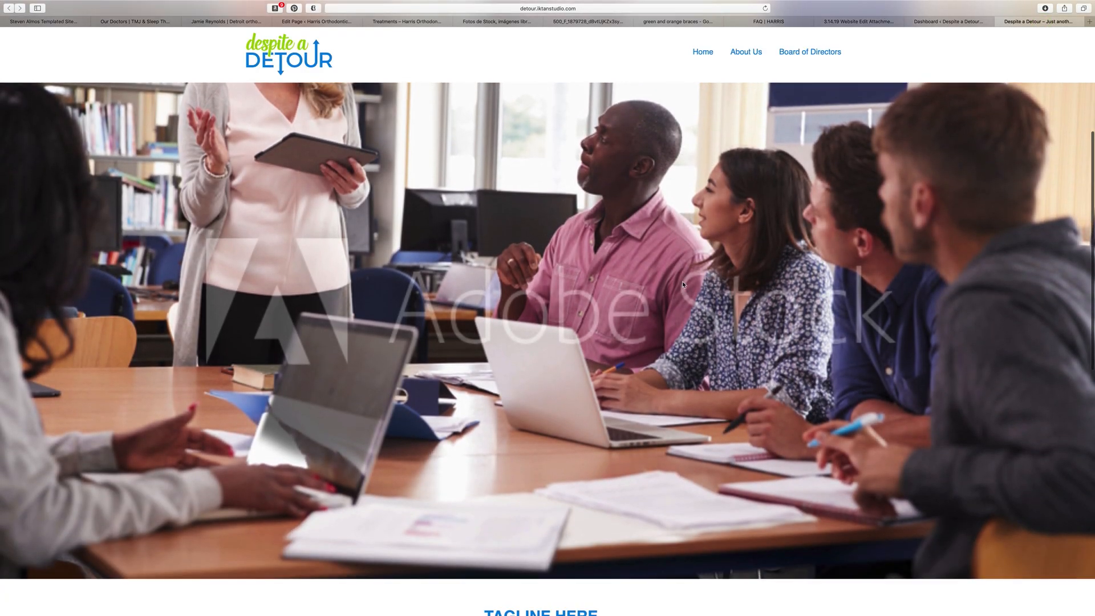
scroll(682, 281, "down", 3)
scroll(683, 281, "down", 4)
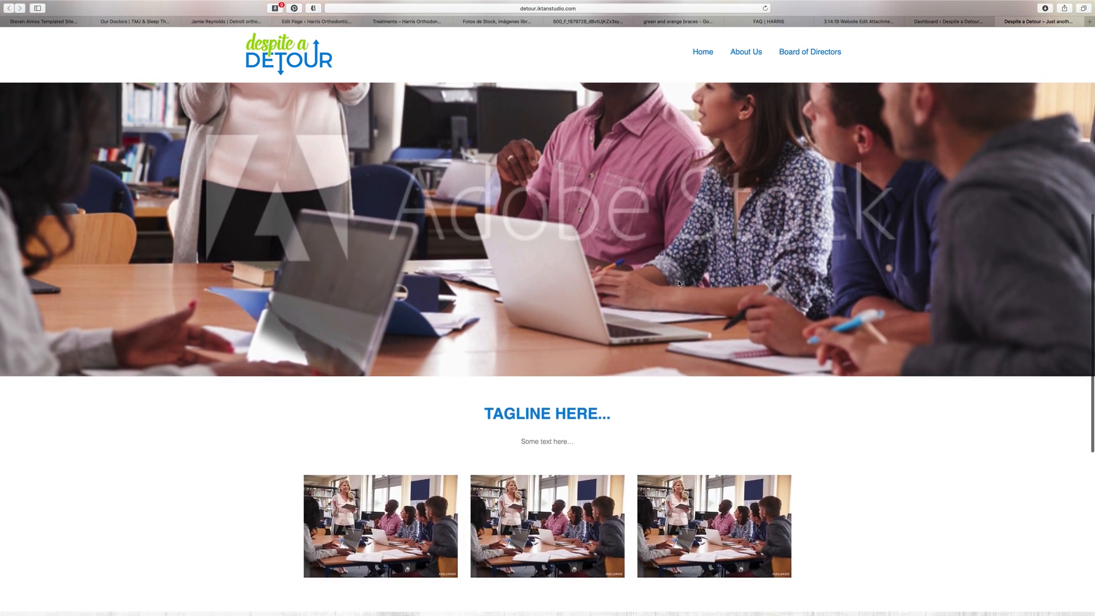
left_click(941, 21)
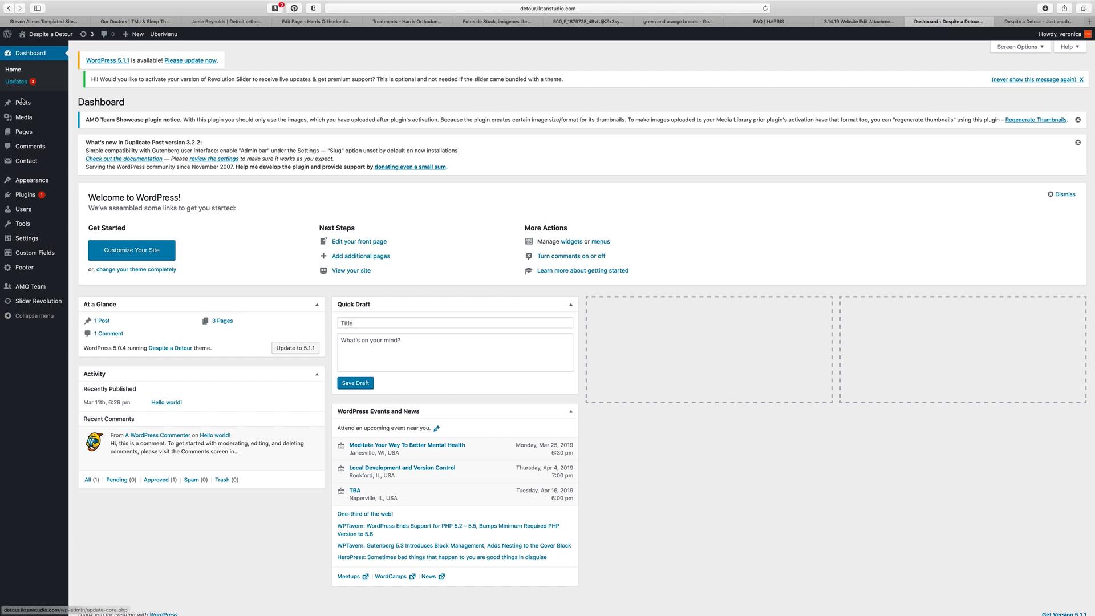
Step: Open the Home Page from All Pages and confirm its template stays Home
left_click(24, 132)
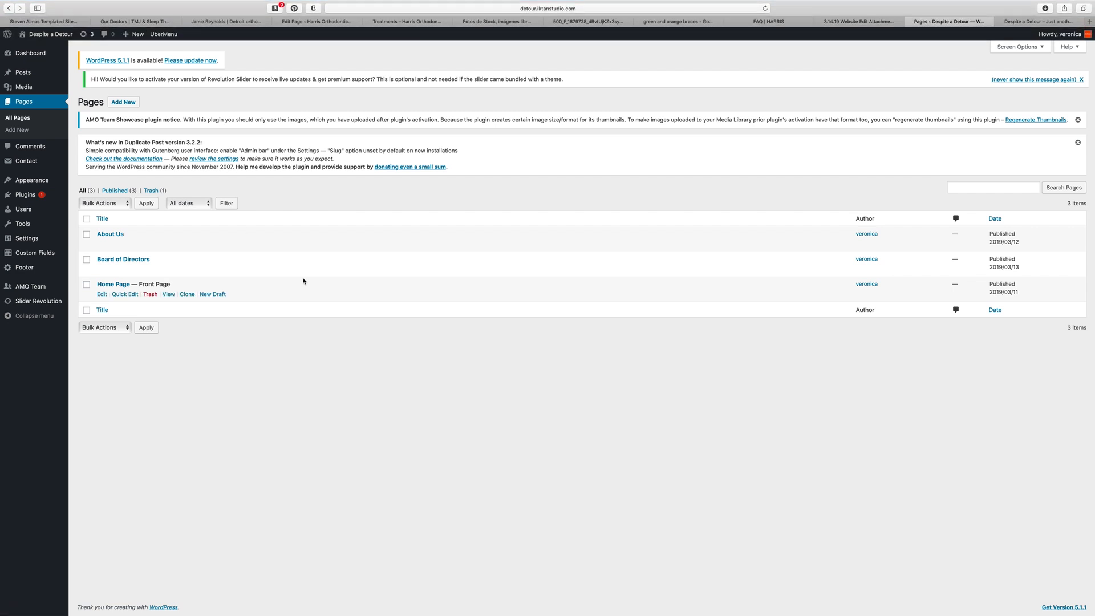
left_click(117, 284)
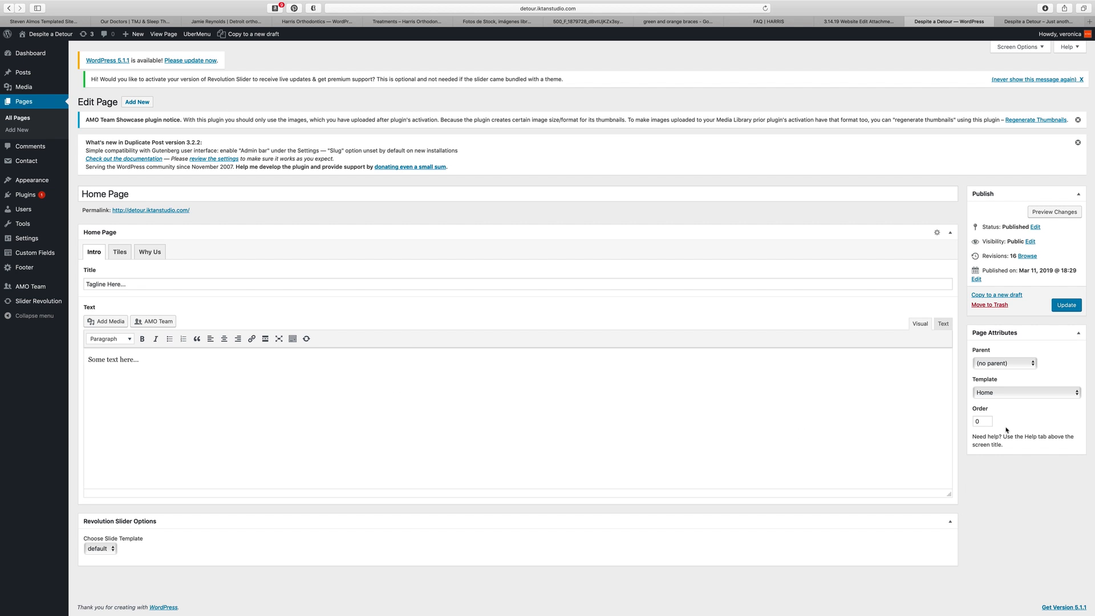
left_click(993, 332)
left_click(993, 332)
left_click(1008, 394)
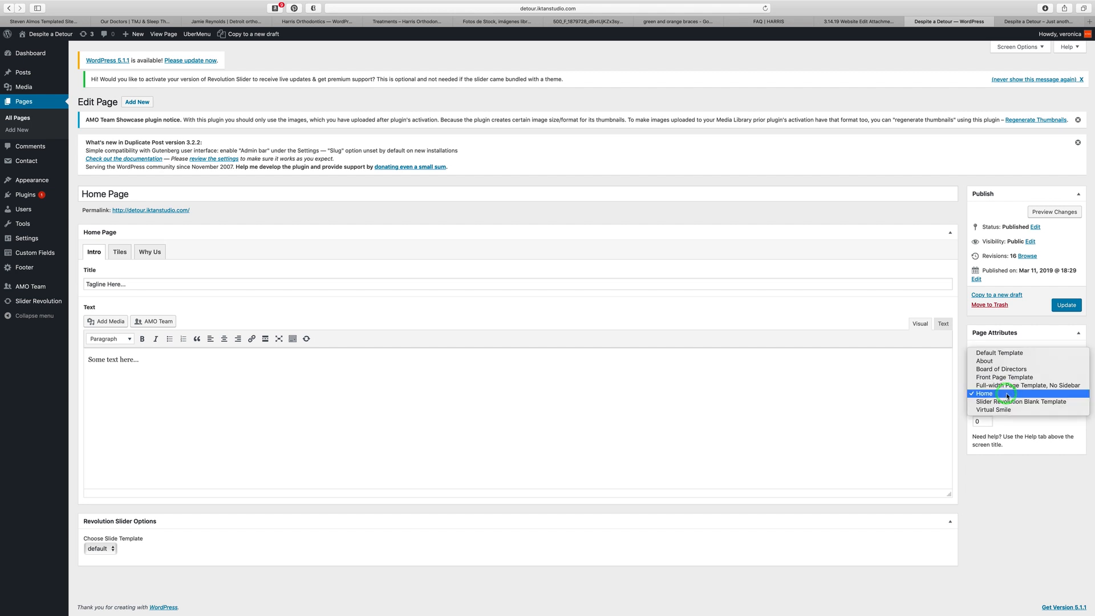
left_click(1008, 471)
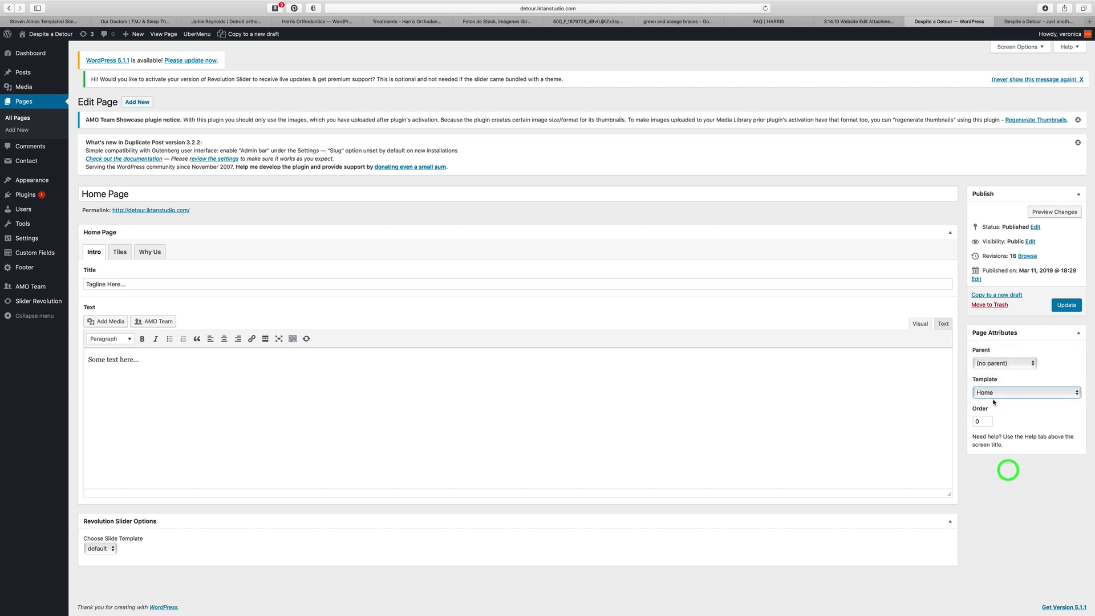
left_click(999, 395)
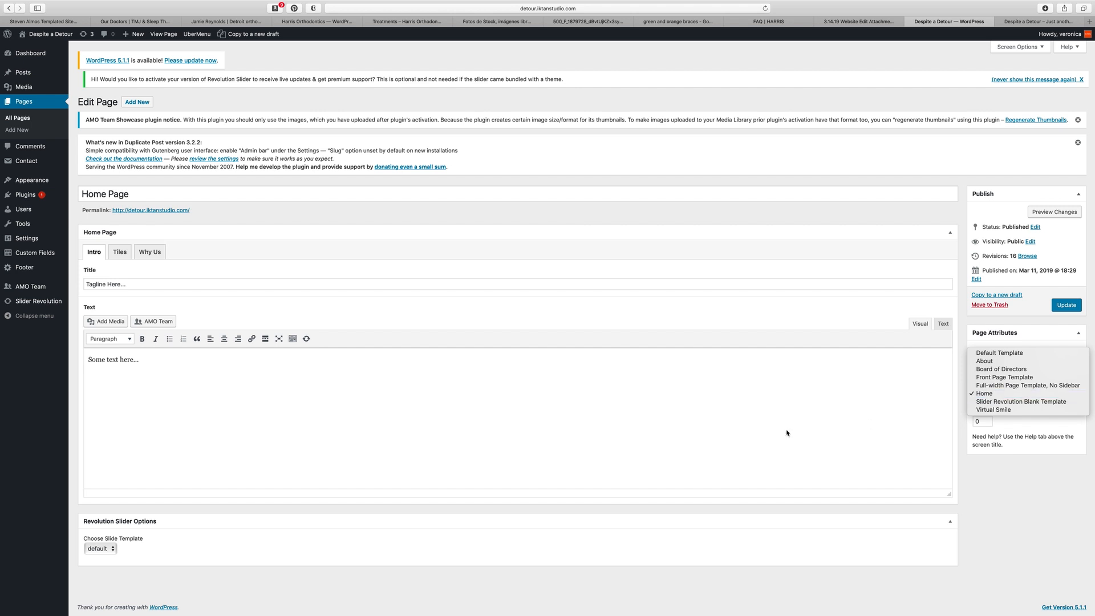
left_click(758, 430)
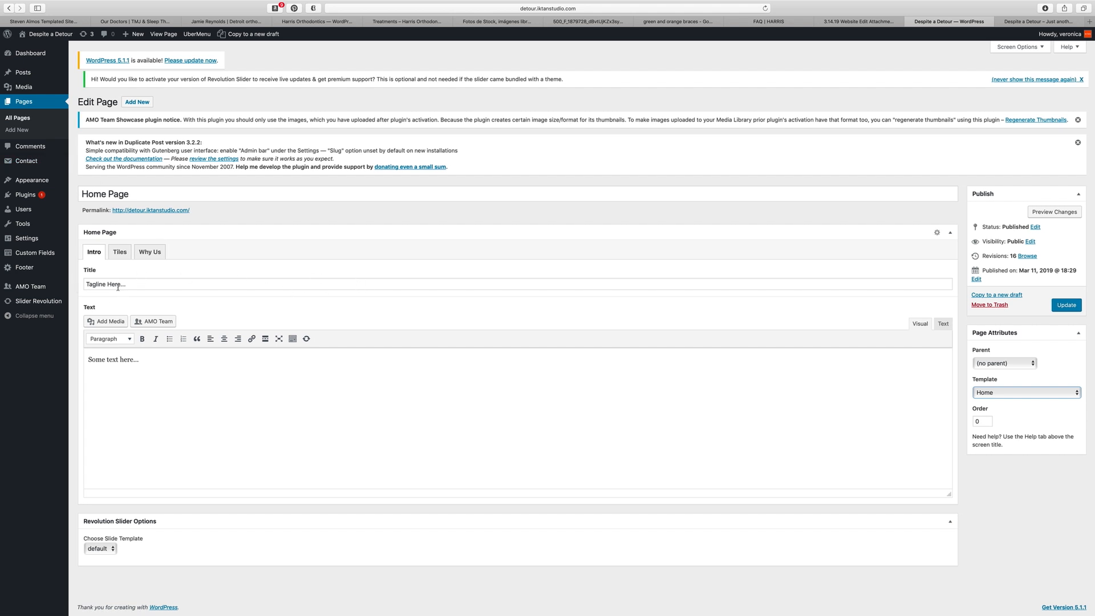
Step: Browse the Intro, Tiles and Why Us section fields, then view the live homepage
left_click(94, 252)
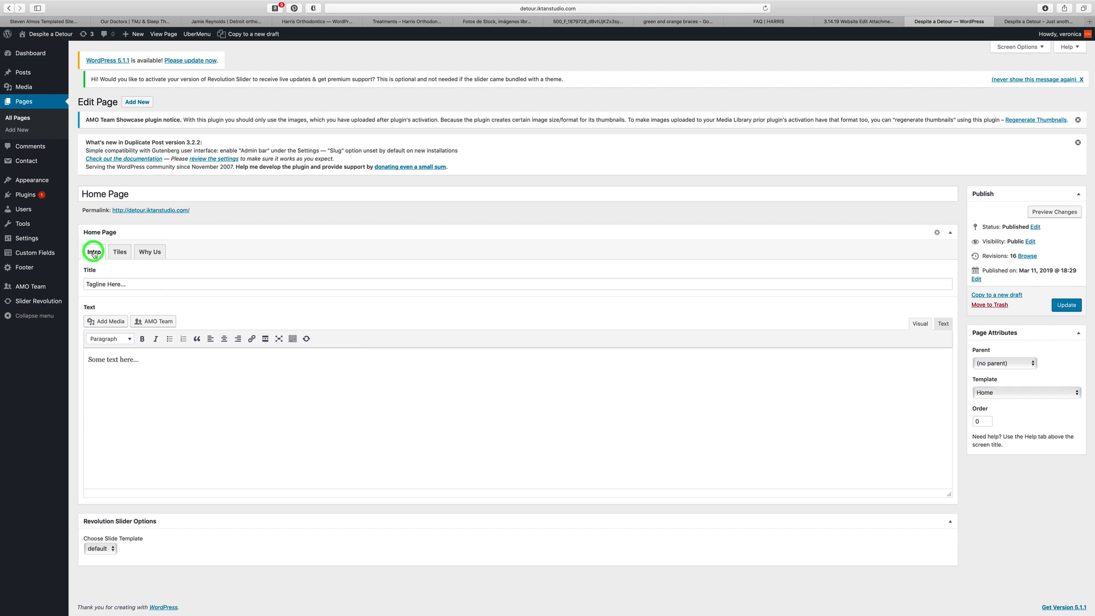
left_click(120, 252)
left_click(150, 252)
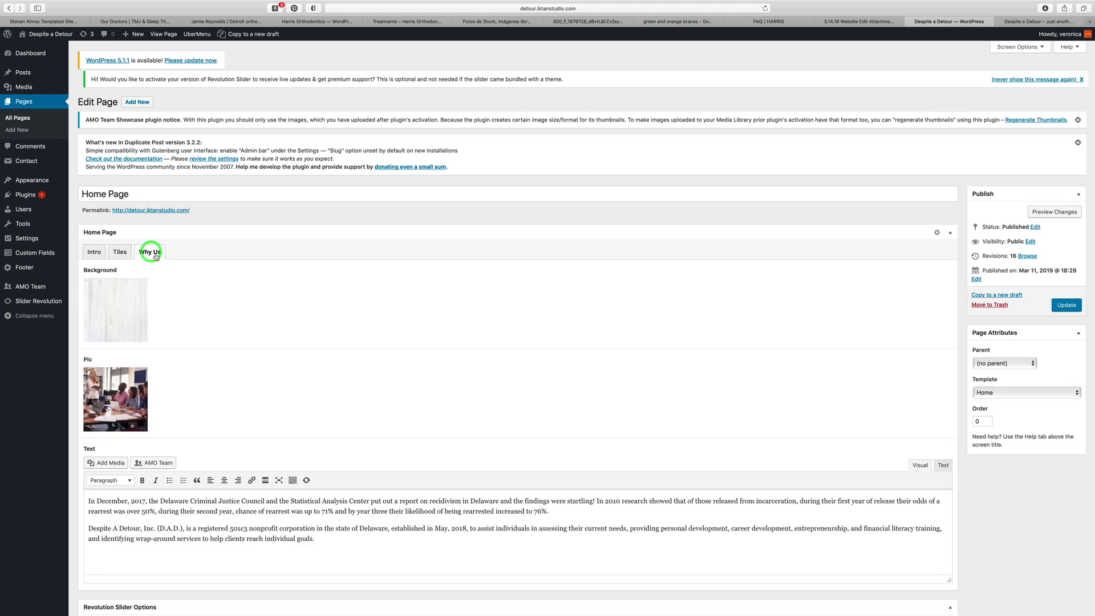
left_click(95, 252)
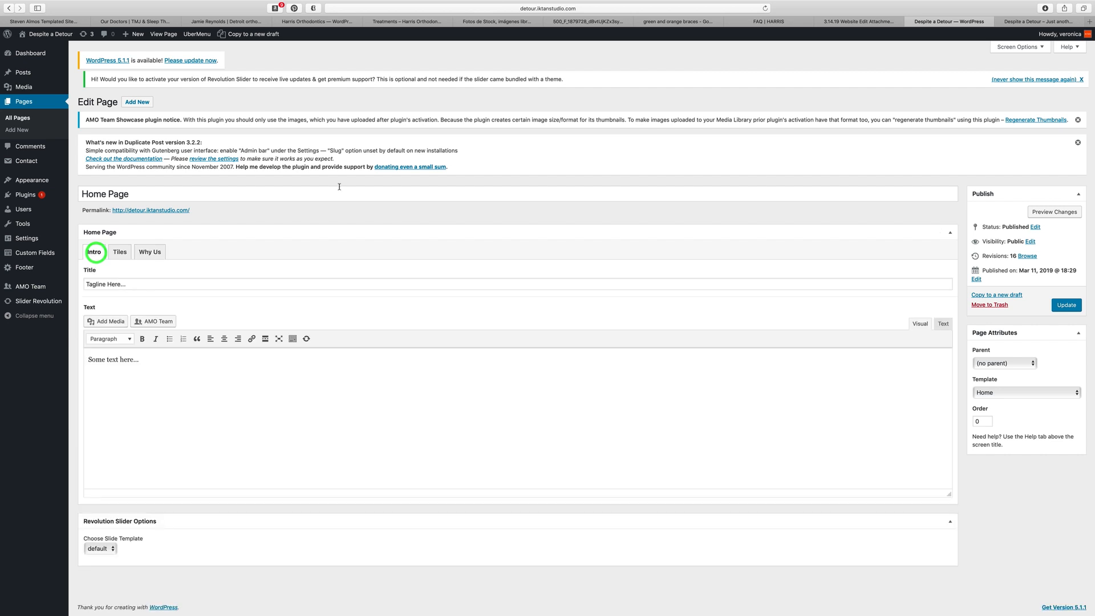
left_click(1035, 22)
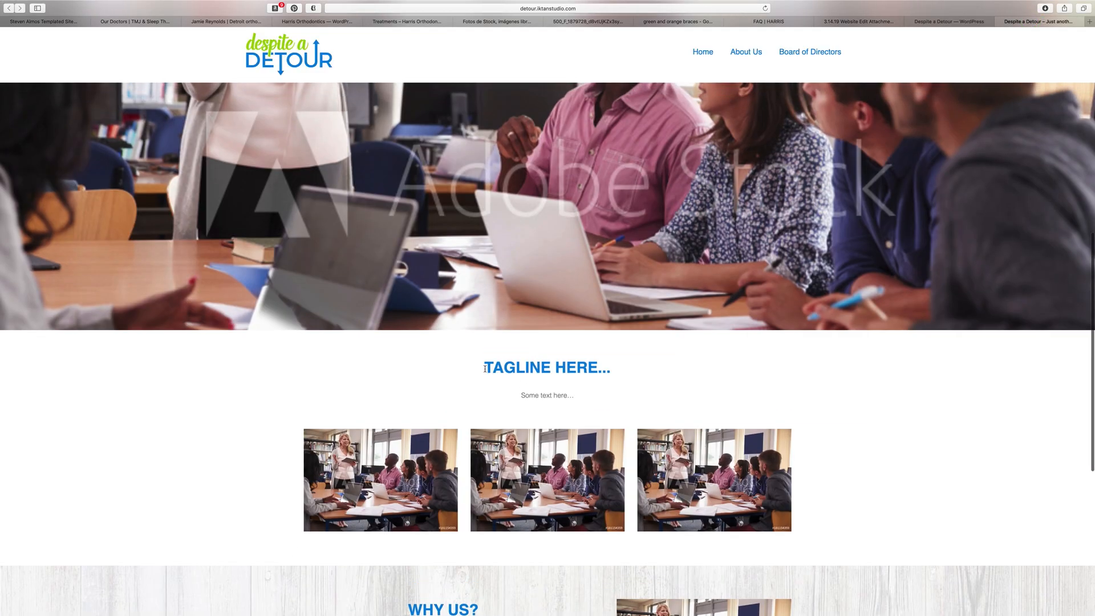
Step: Select the 'Tagline Here...' heading and 'Some text here...' line, then exit full-screen view
left_click_drag(485, 368, 625, 372)
left_click_drag(521, 396, 588, 396)
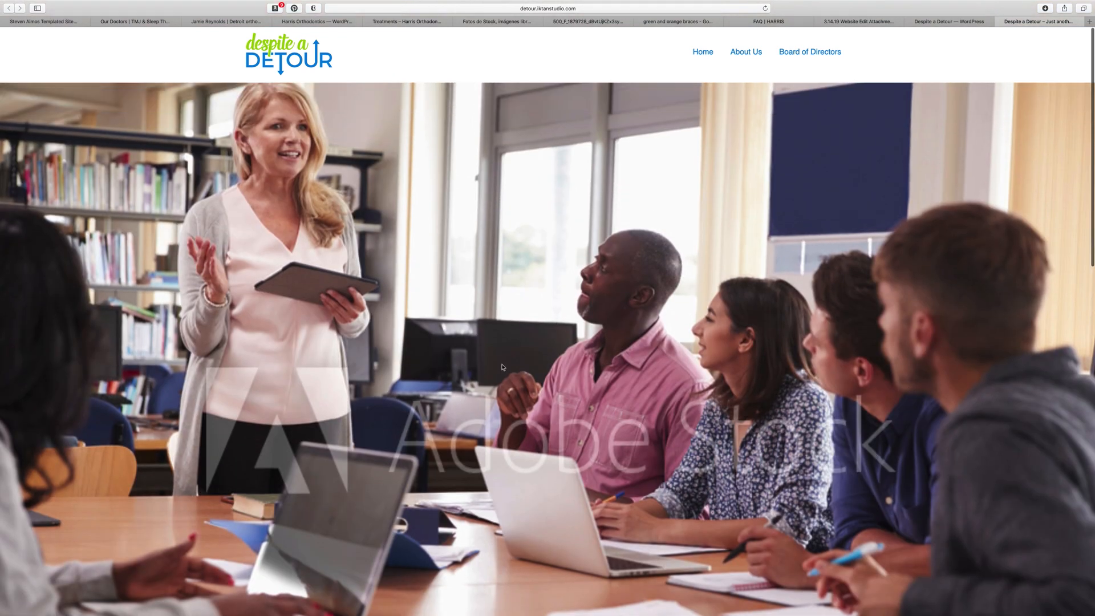
left_click(25, 18)
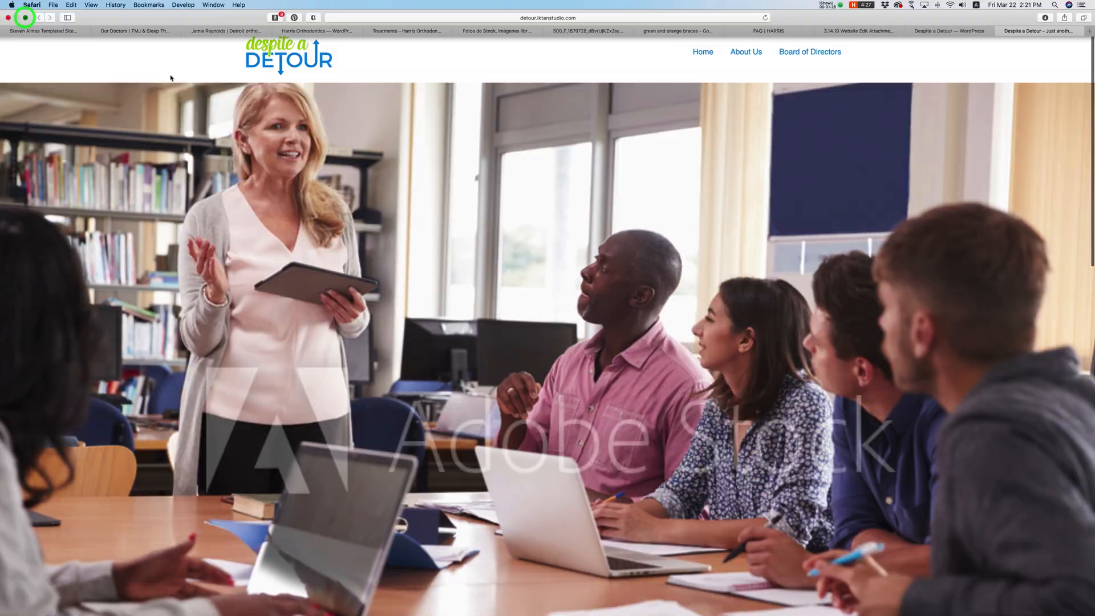
Step: Move the Safari window up and left, and minimize the Chrome and Fetch windows
left_click(596, 121)
left_click_drag(597, 121, 568, 42)
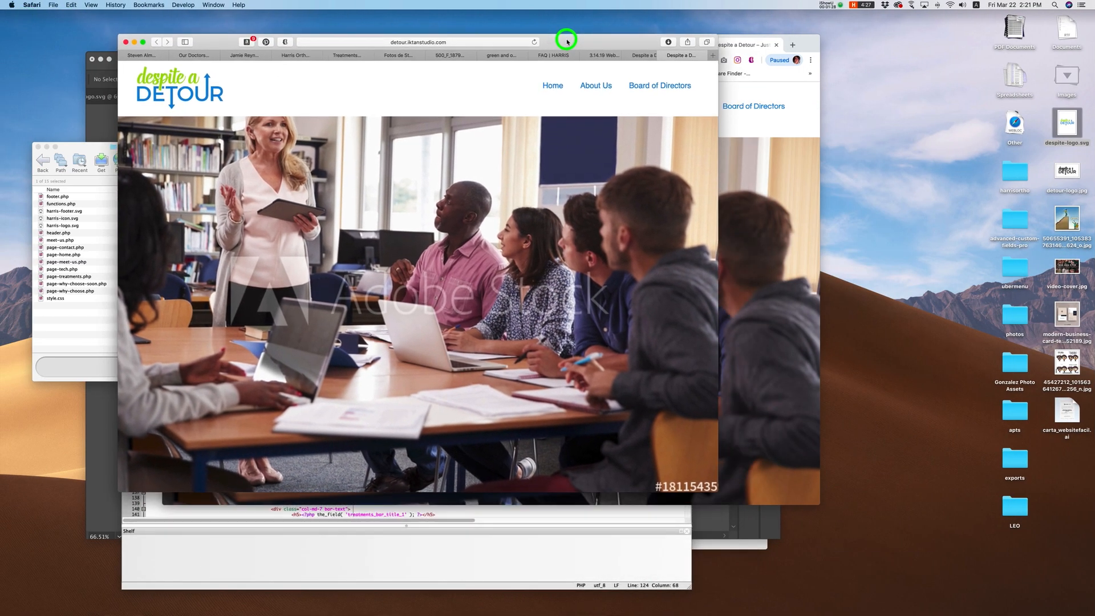
left_click(720, 491)
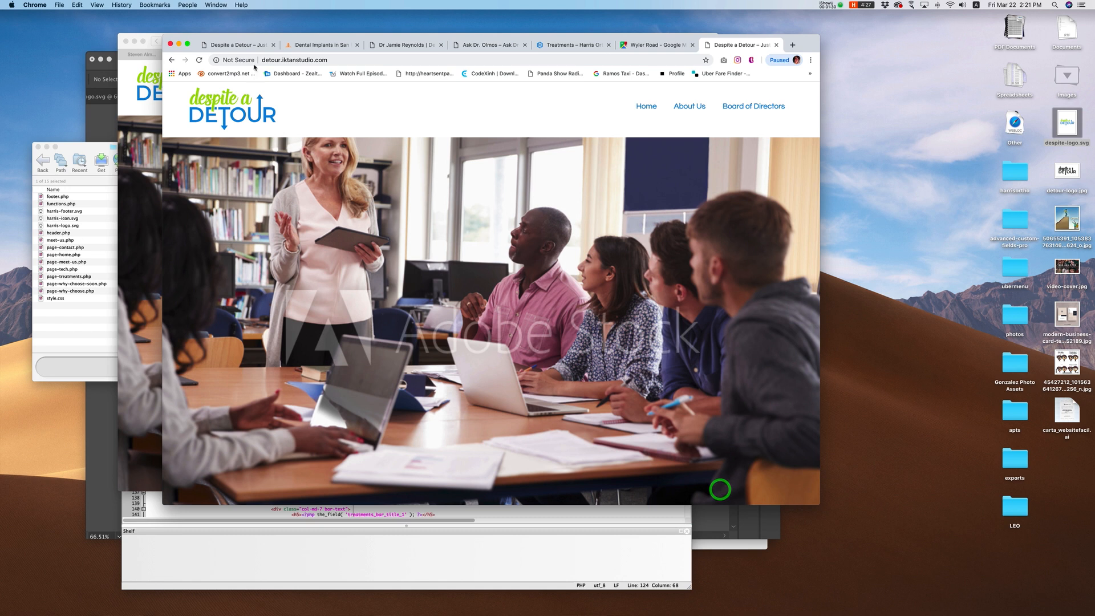
left_click(179, 43)
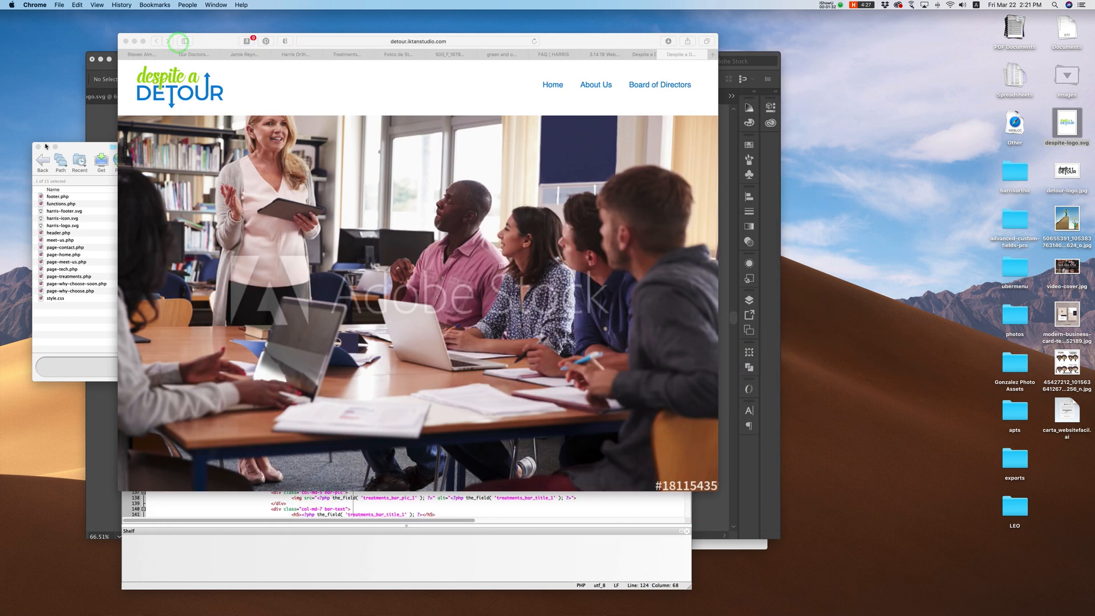
left_click(47, 146)
left_click(102, 129)
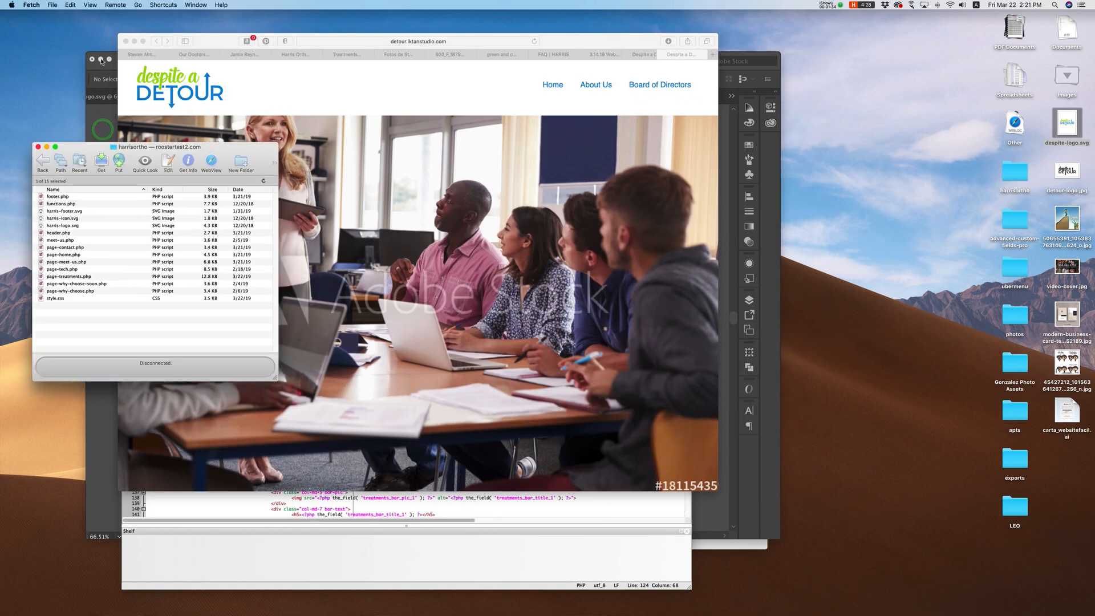
Step: Minimize the Illustrator, Fetch, Editra and Pages windows, then reposition Safari right and down
left_click(101, 60)
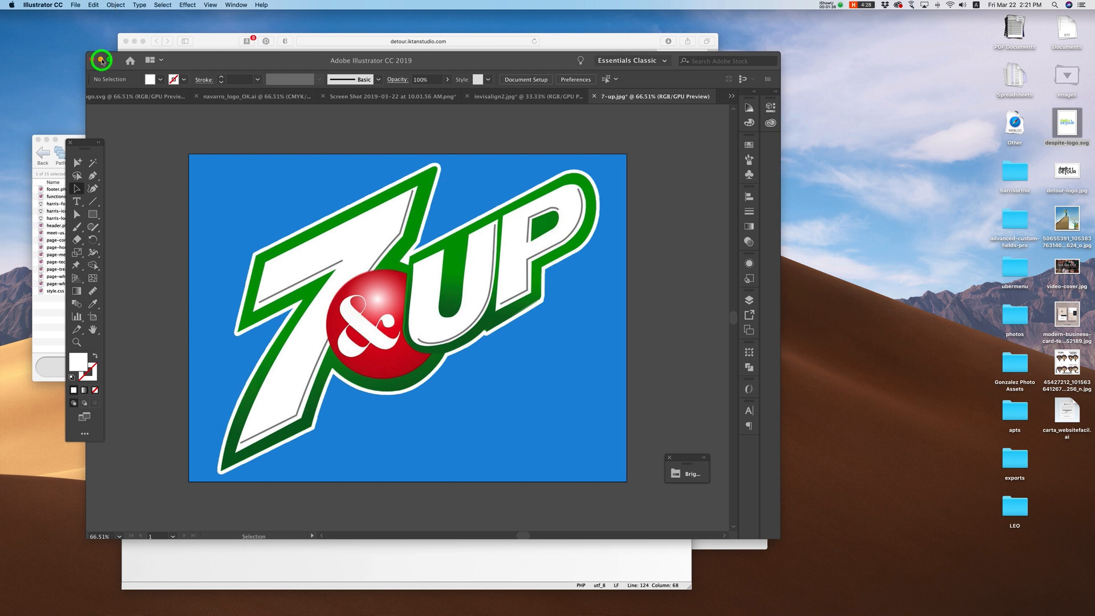
left_click(101, 60)
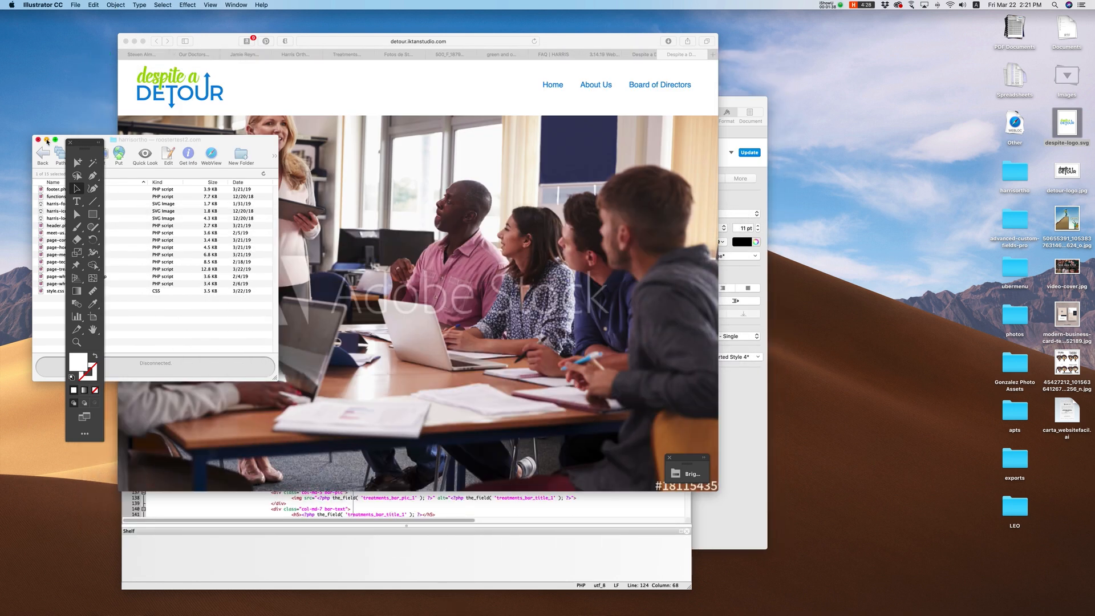
left_click(47, 139)
left_click(527, 560)
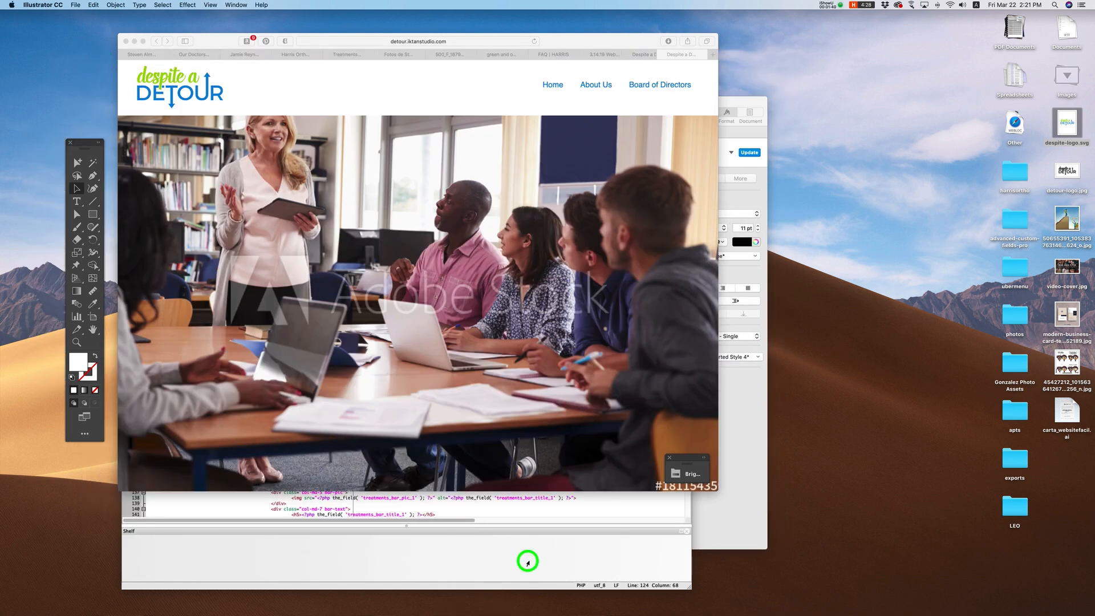
left_click(136, 240)
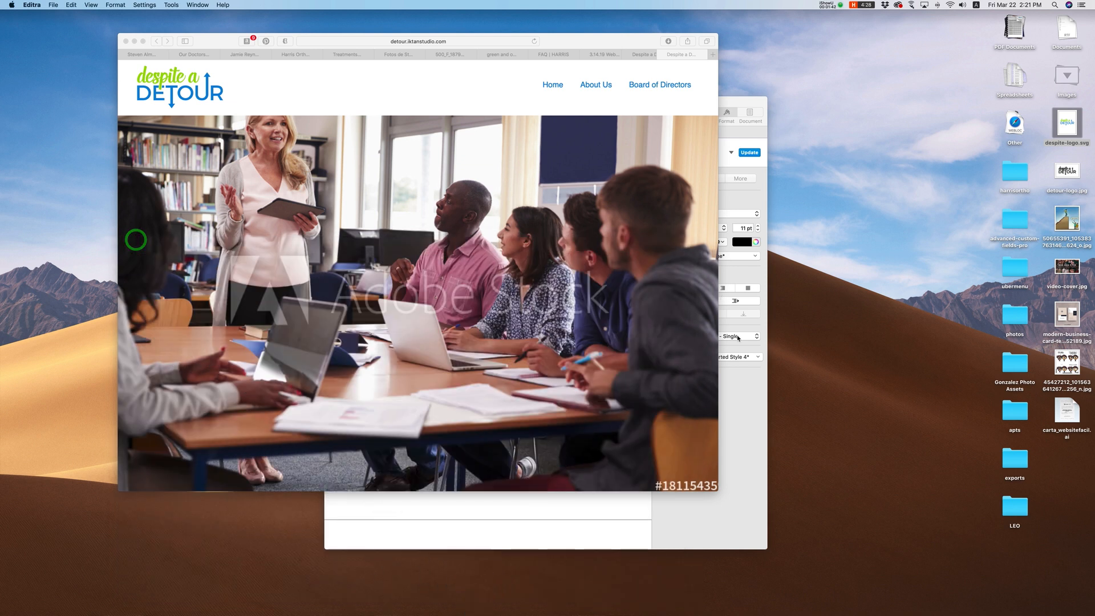
left_click(731, 408)
left_click(338, 101)
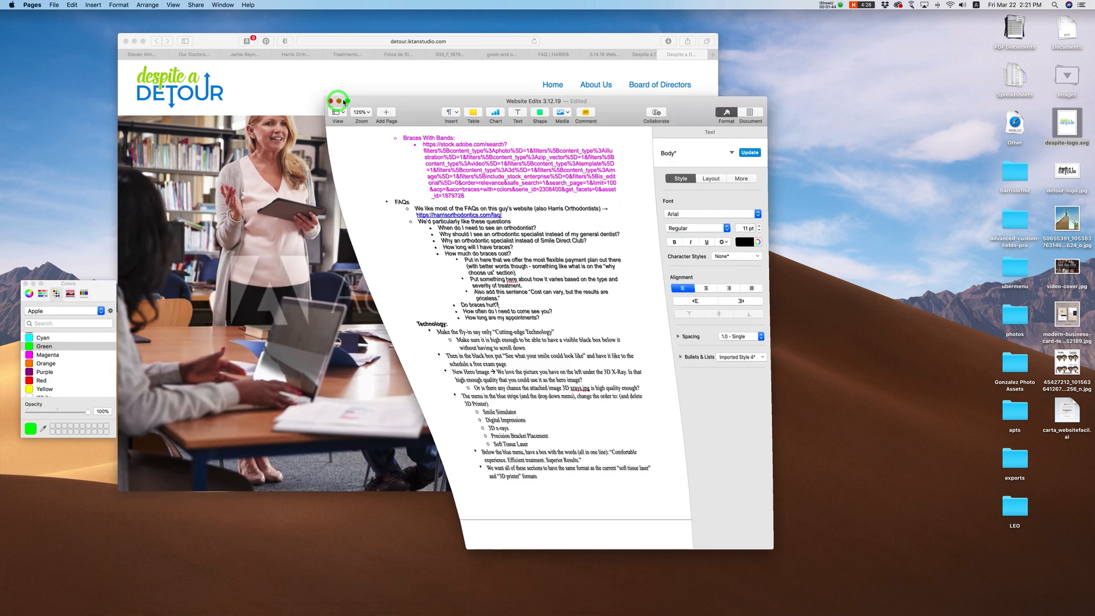
left_click_drag(219, 42, 284, 72)
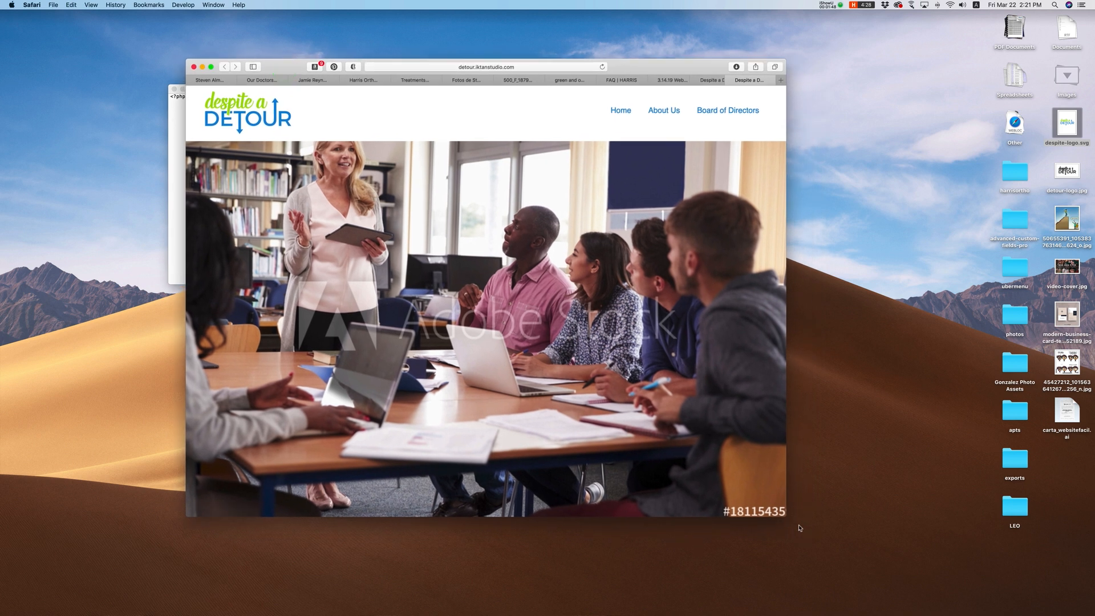
left_click_drag(785, 516, 891, 578)
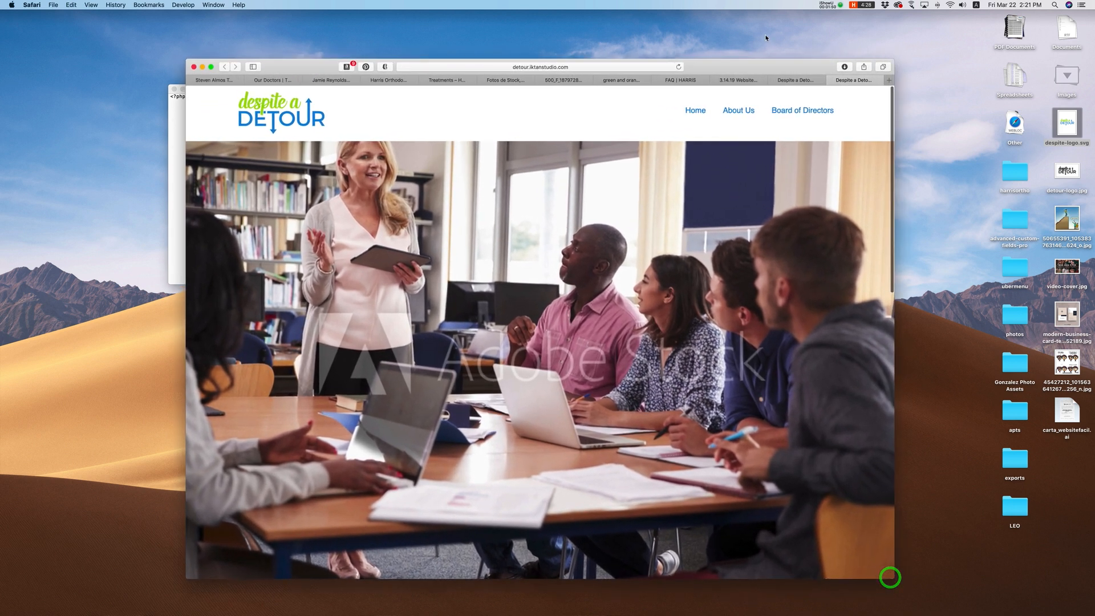
left_click_drag(761, 63, 726, 62)
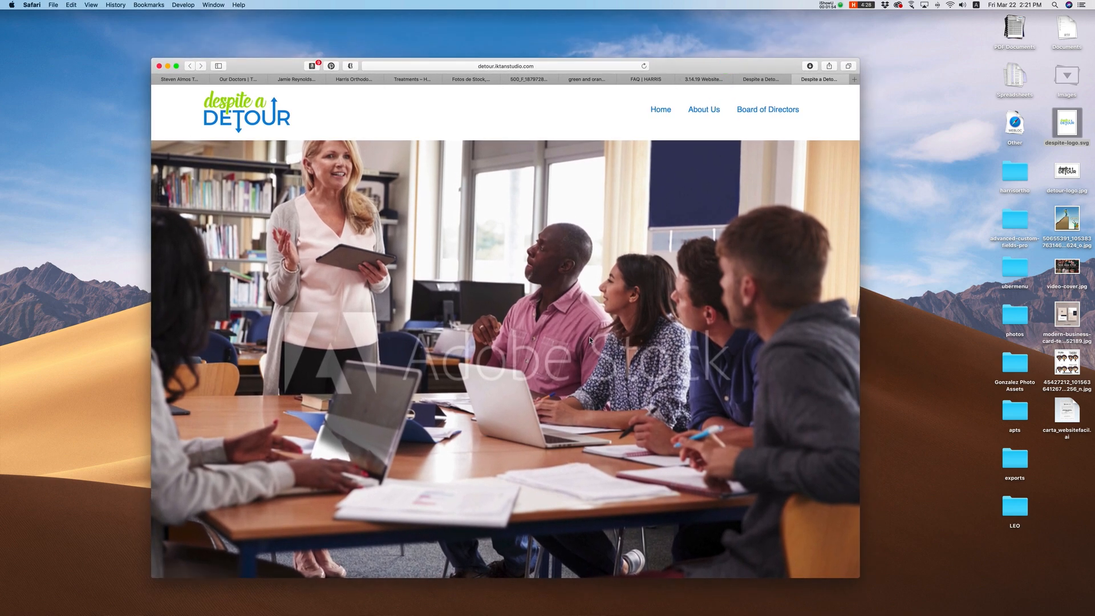
scroll(583, 422, "down", 2)
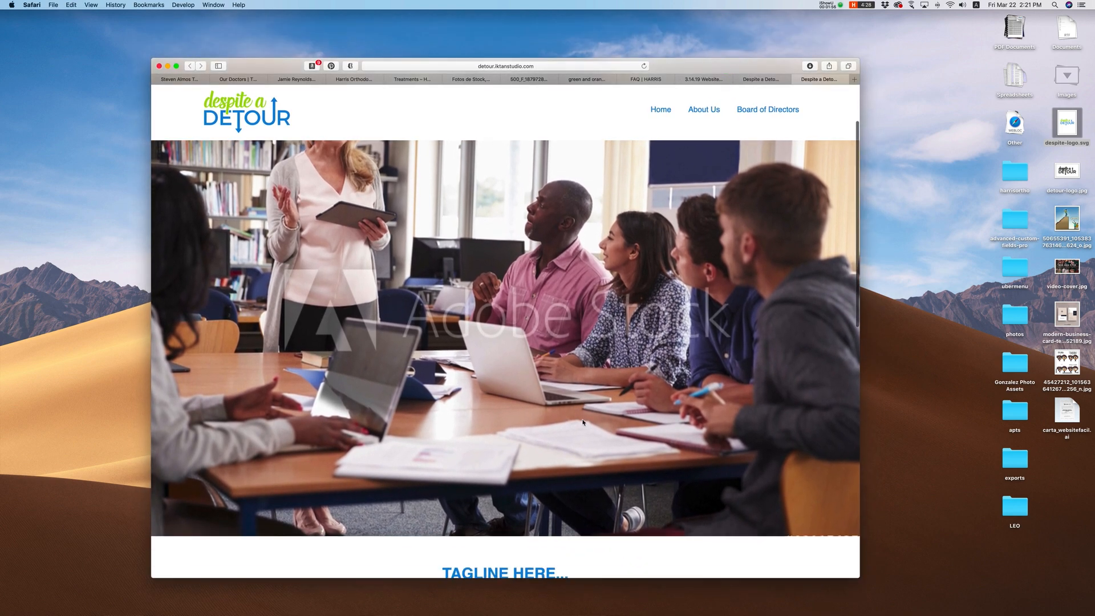
scroll(583, 422, "up", 2)
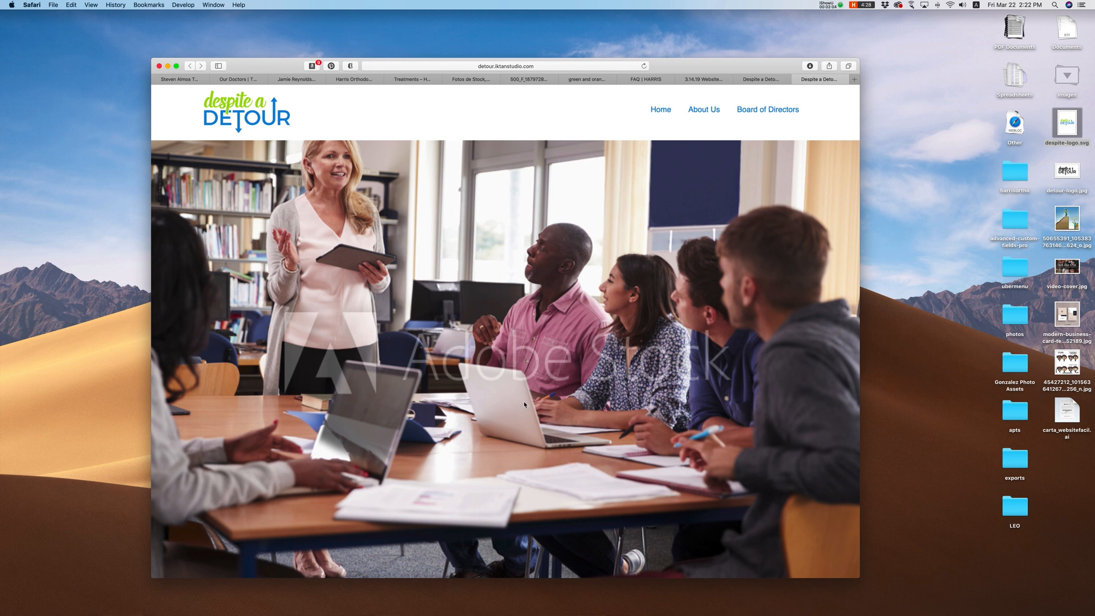
left_click(531, 353)
left_click(471, 353)
scroll(545, 455, "down", 3)
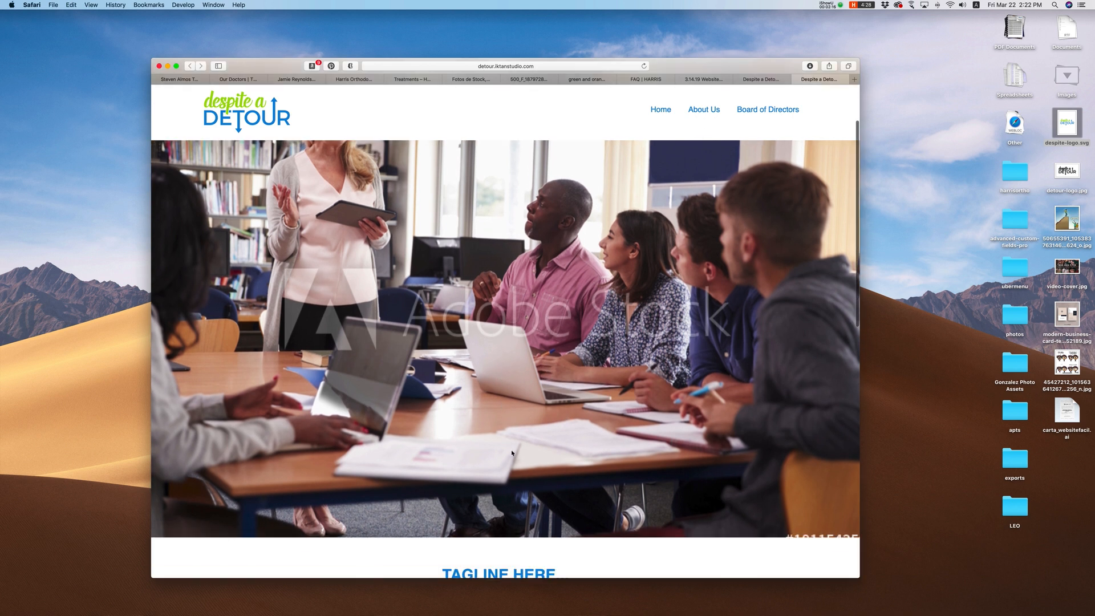
scroll(473, 435, "up", 10)
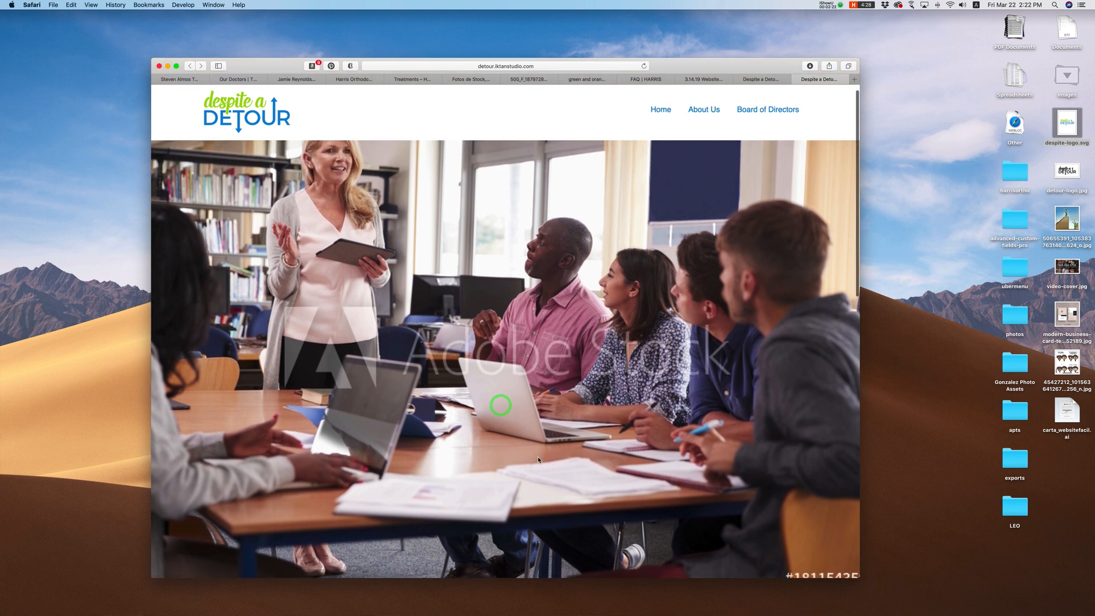
scroll(531, 447, "down", 8)
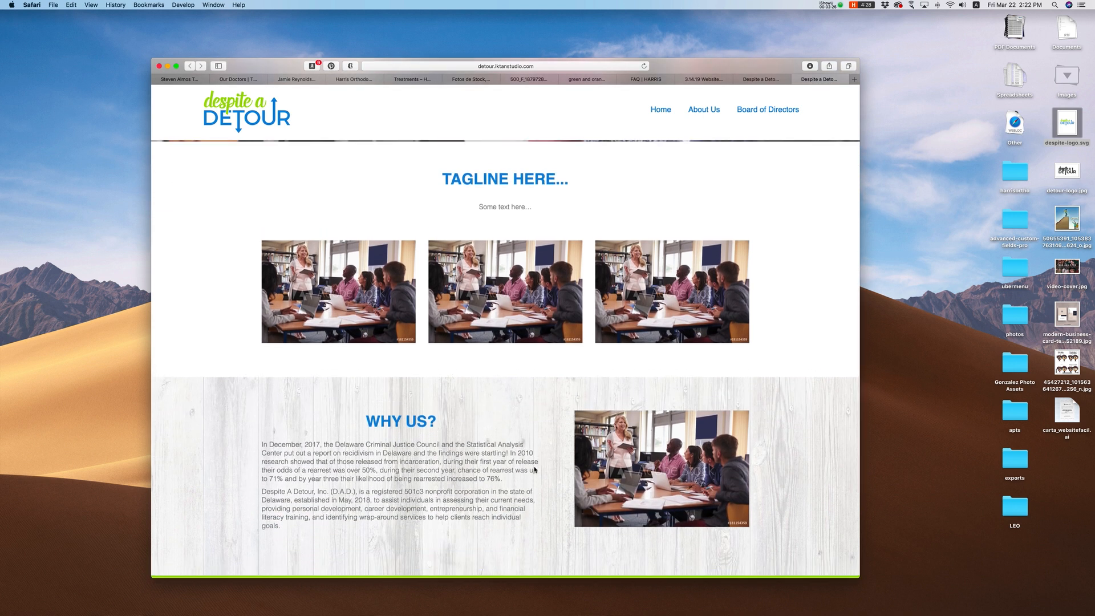
scroll(535, 470, "up", 10)
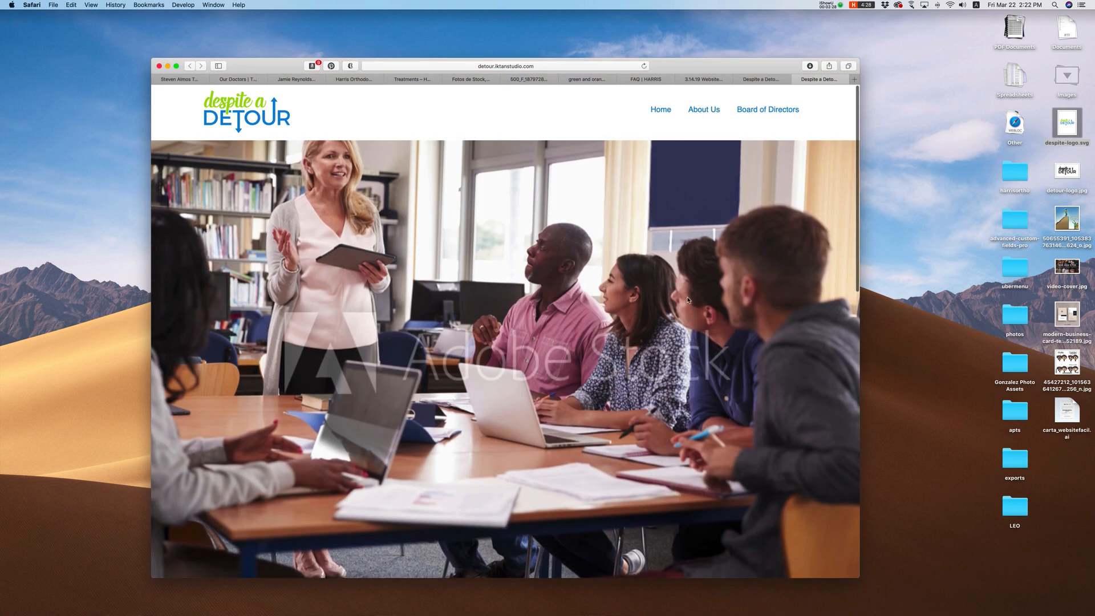
left_click(765, 81)
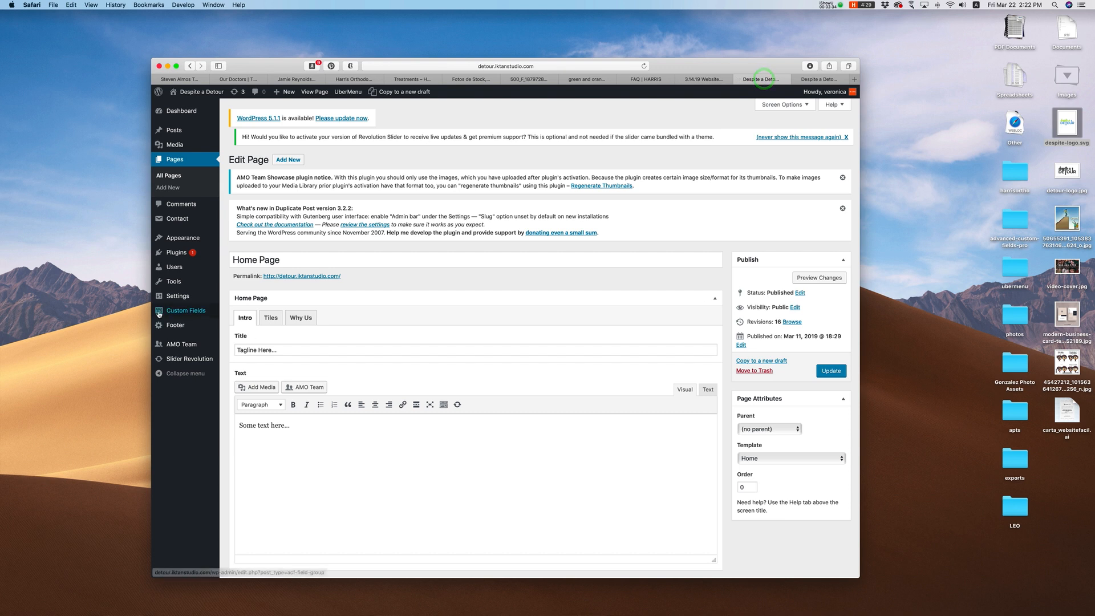
left_click_drag(277, 350, 240, 352)
left_click_drag(287, 427, 205, 421)
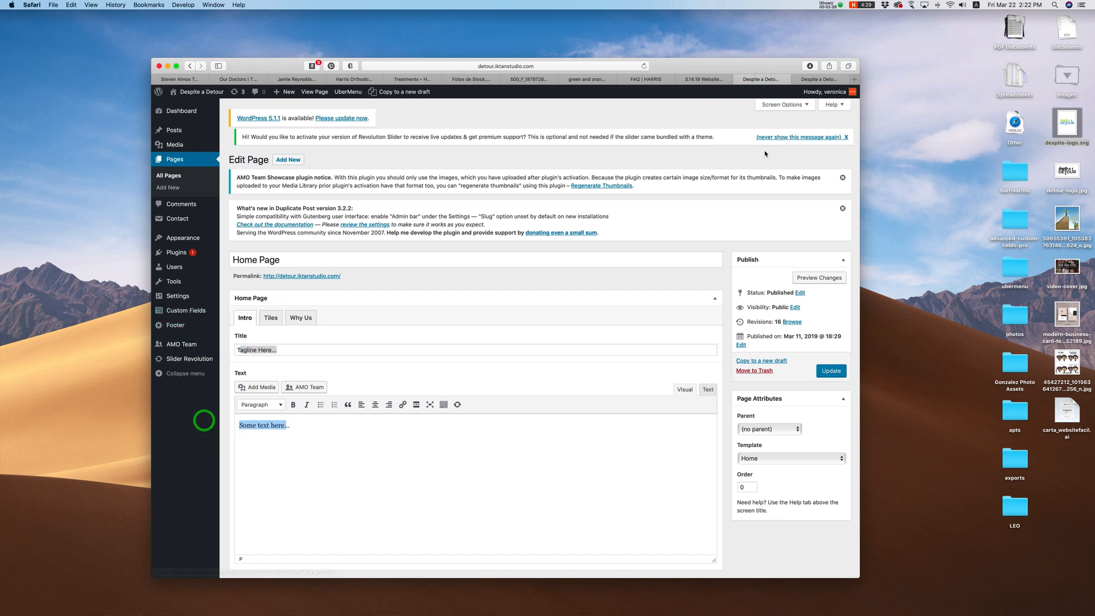
left_click(813, 79)
scroll(441, 359, "down", 5)
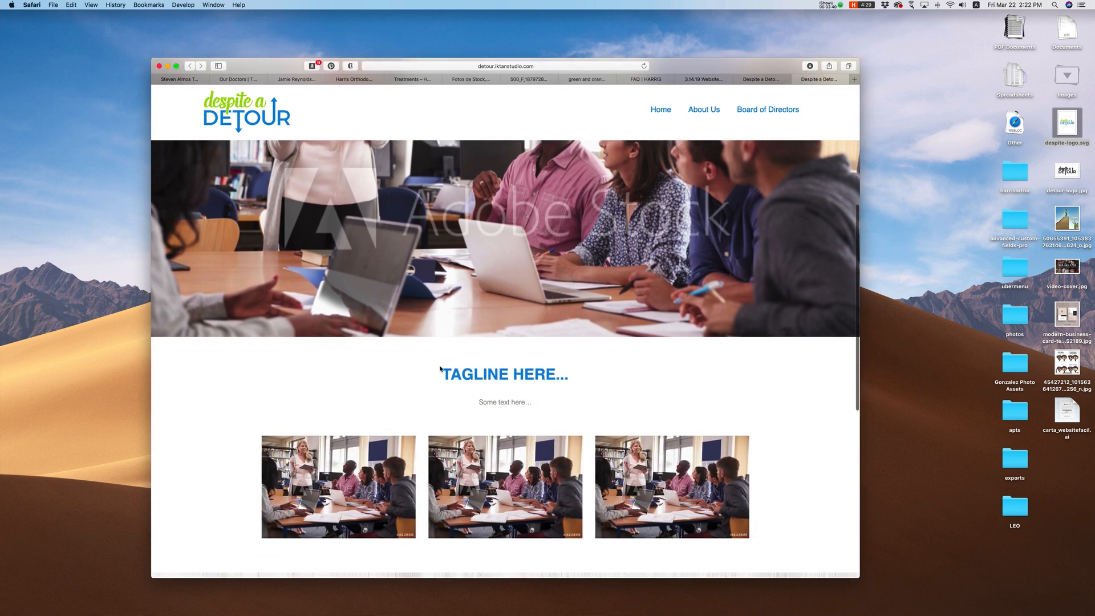
Step: Open and close the Independence Program, TBD and Worker Program card popups
left_click_drag(442, 370, 545, 396)
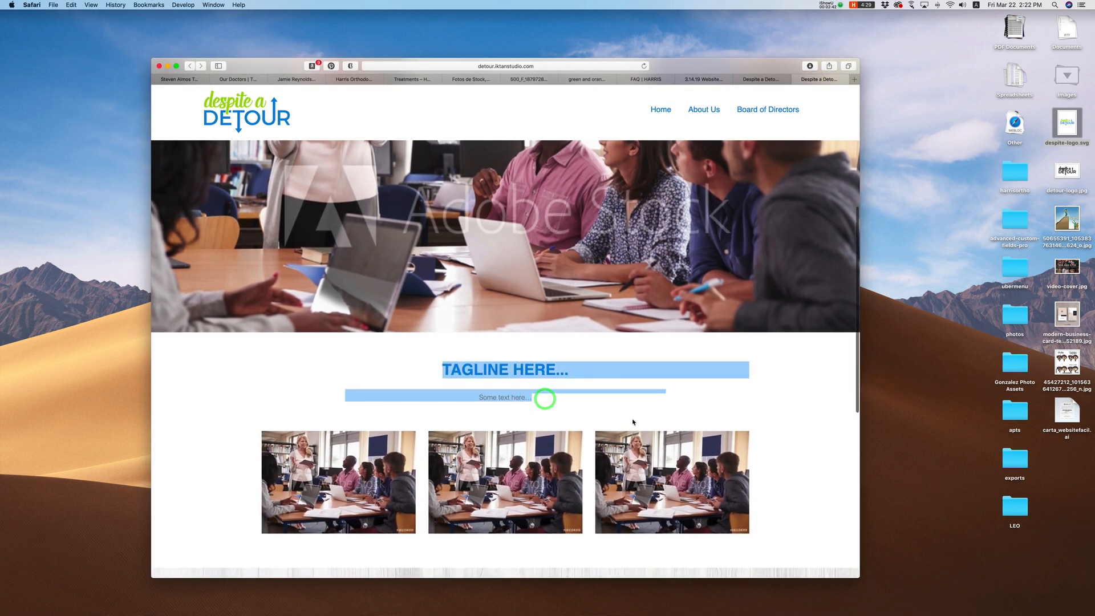
scroll(634, 423, "down", 2)
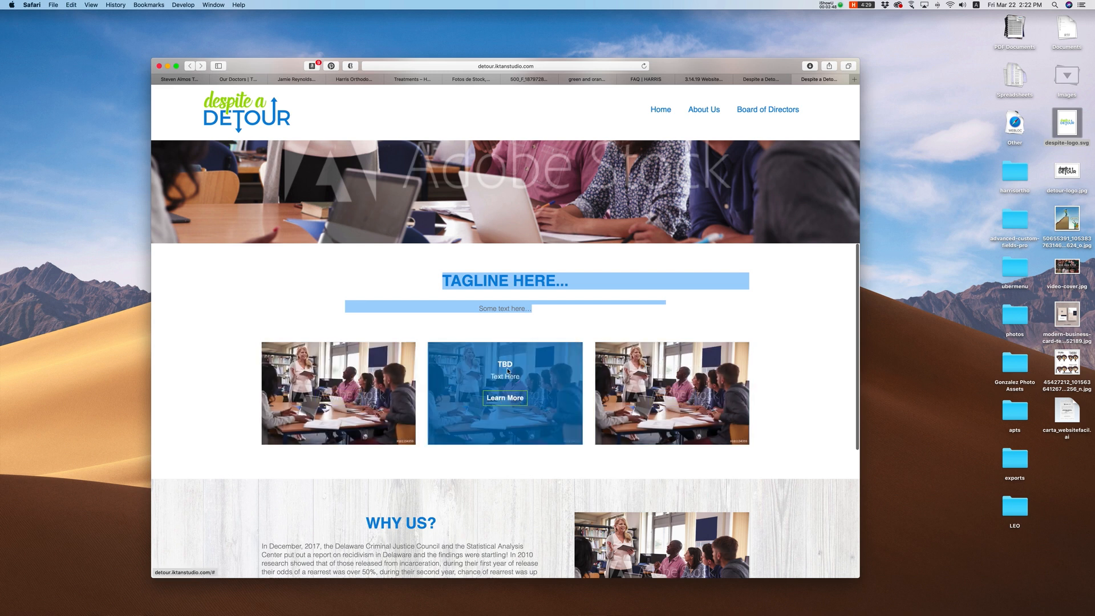
left_click(499, 363)
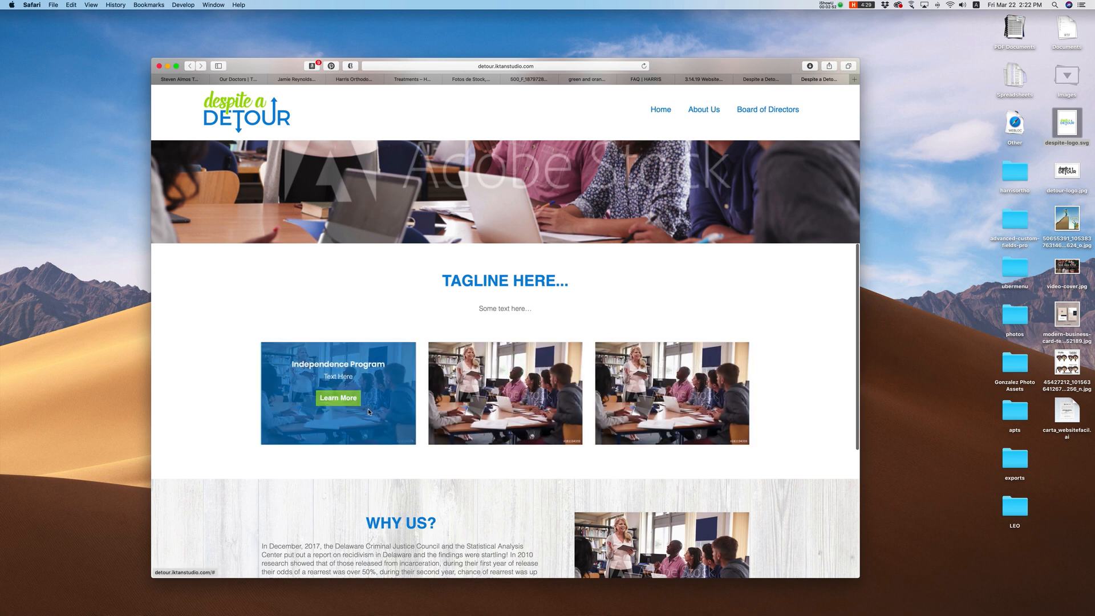
left_click(343, 399)
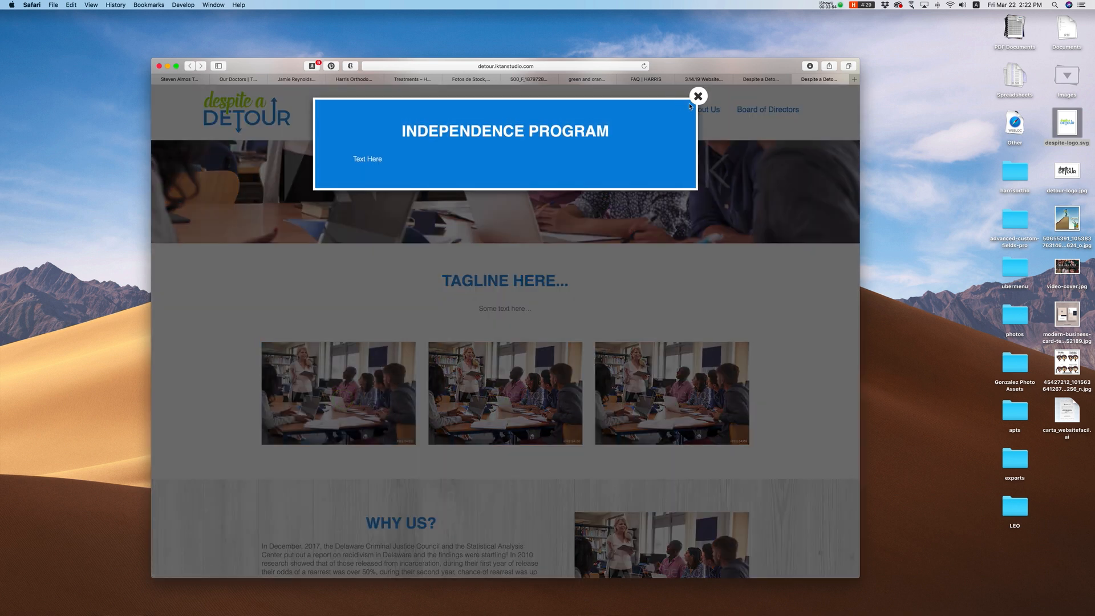
left_click(697, 97)
left_click(512, 402)
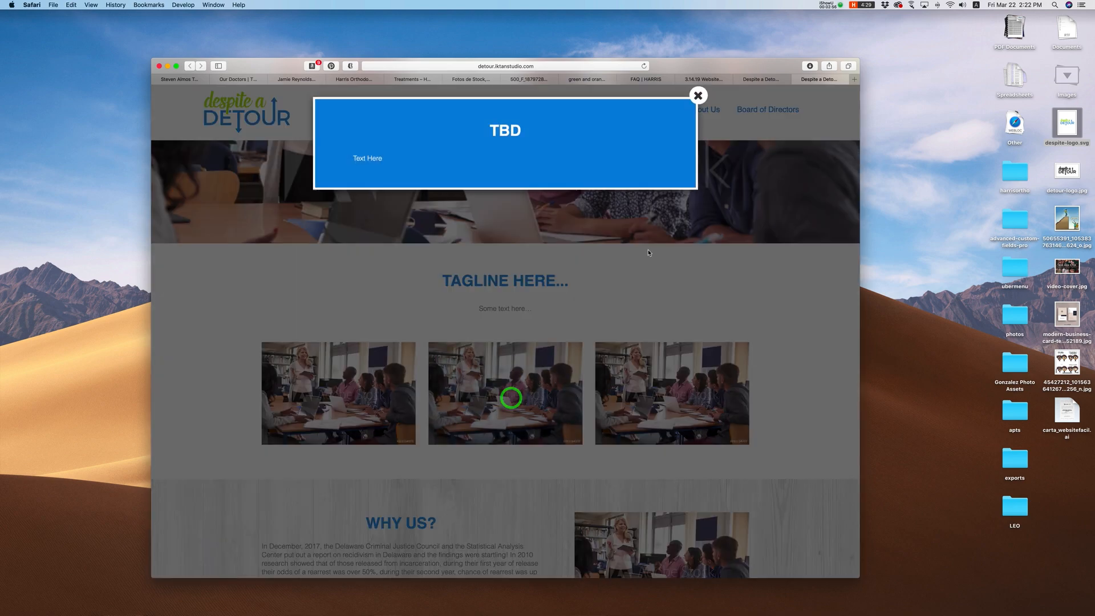
left_click(700, 98)
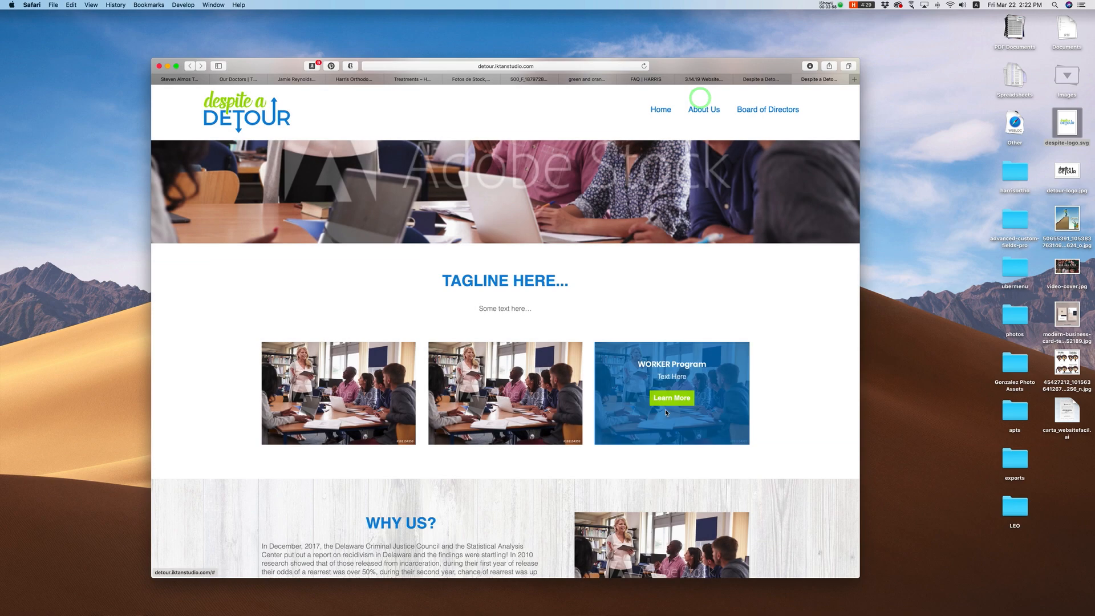
left_click(668, 401)
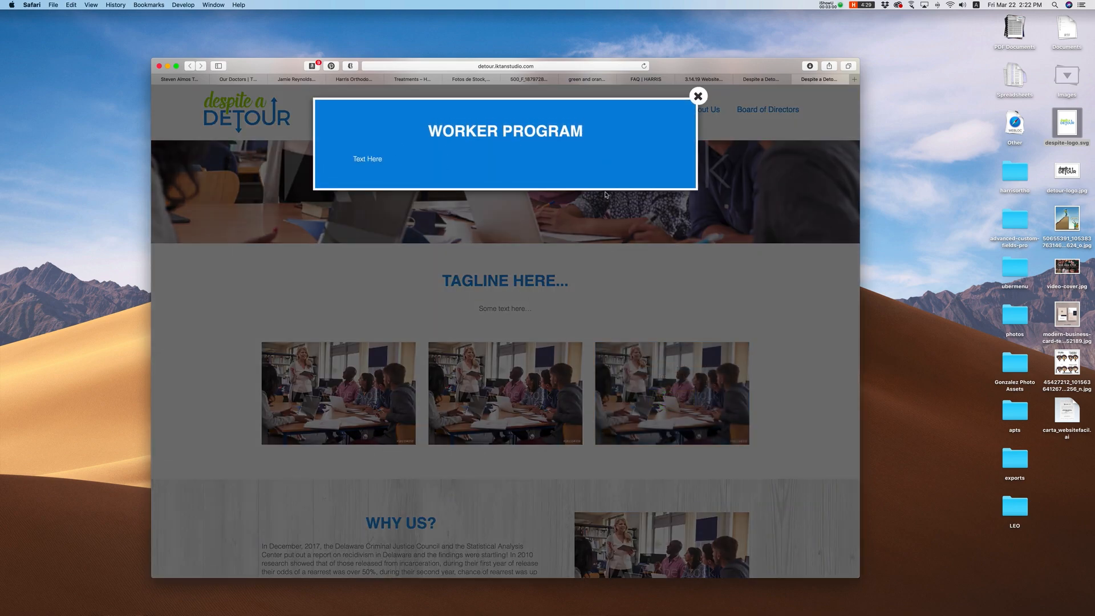
left_click(698, 96)
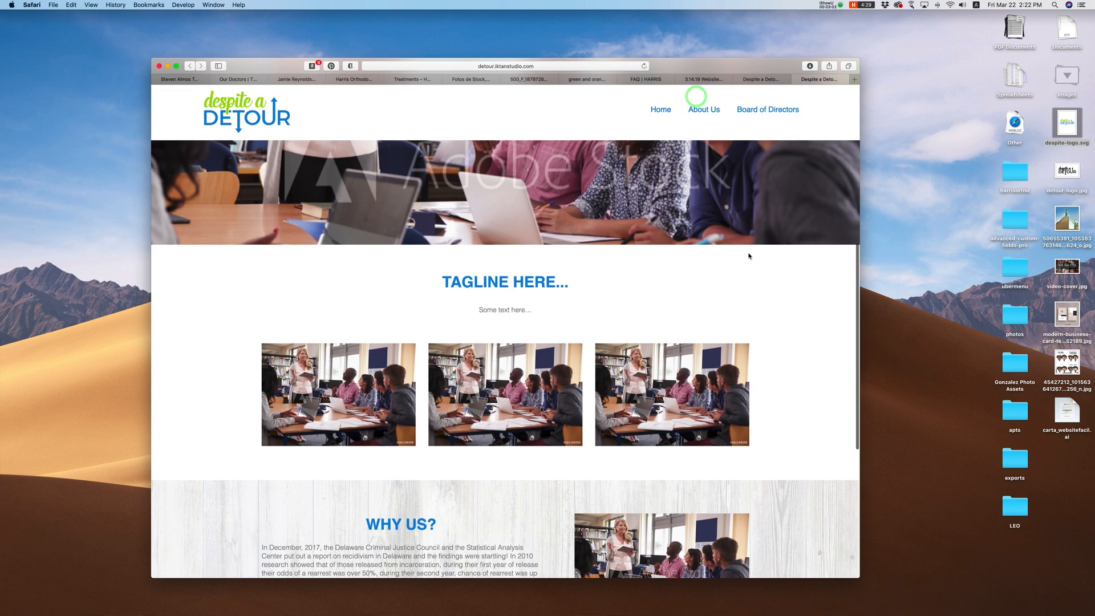
Step: Recheck the Worker Program and TBD popups, then return to the WordPress Home Page editor
scroll(668, 400, "down", 1)
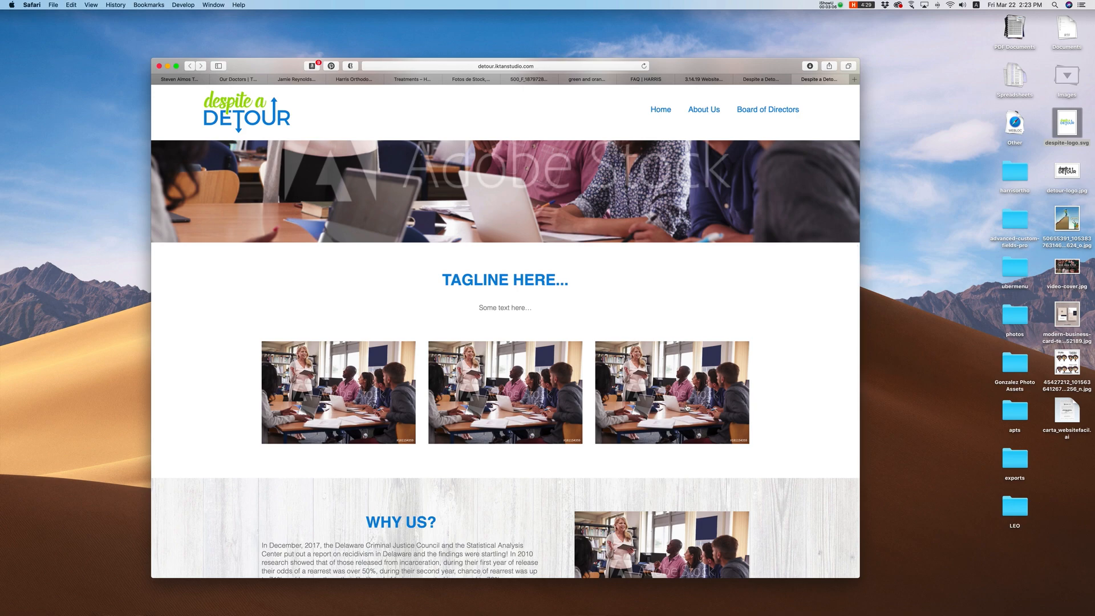
left_click(676, 398)
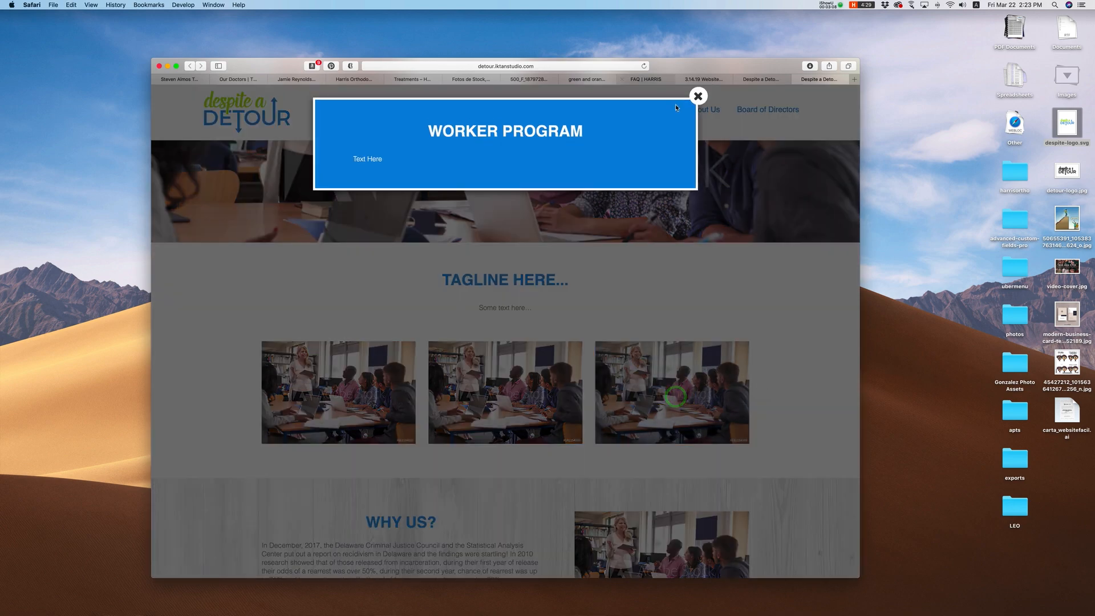
left_click(699, 96)
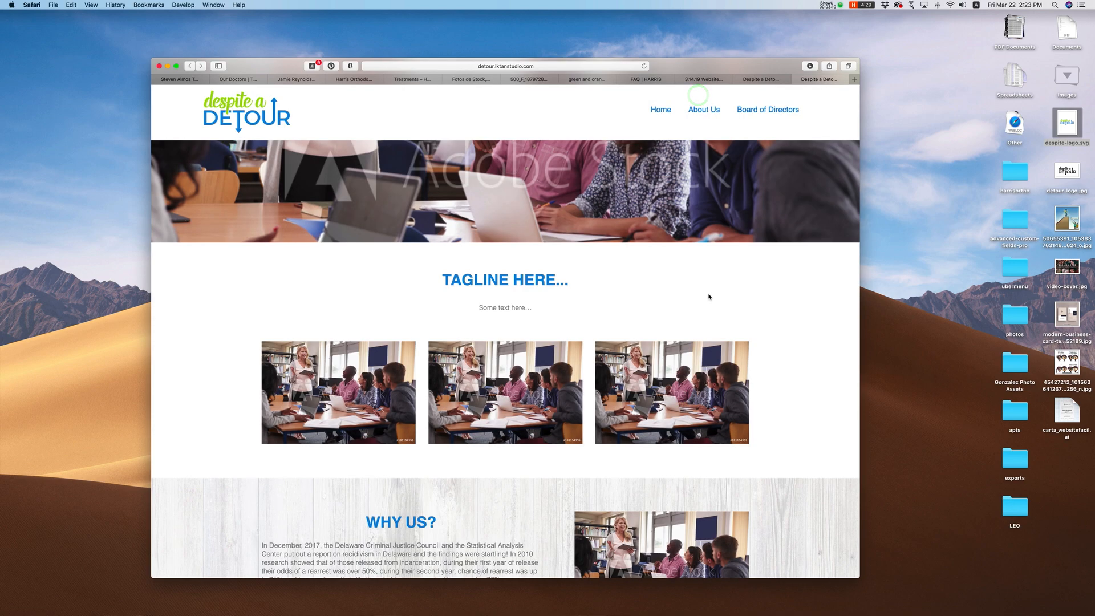
left_click(514, 398)
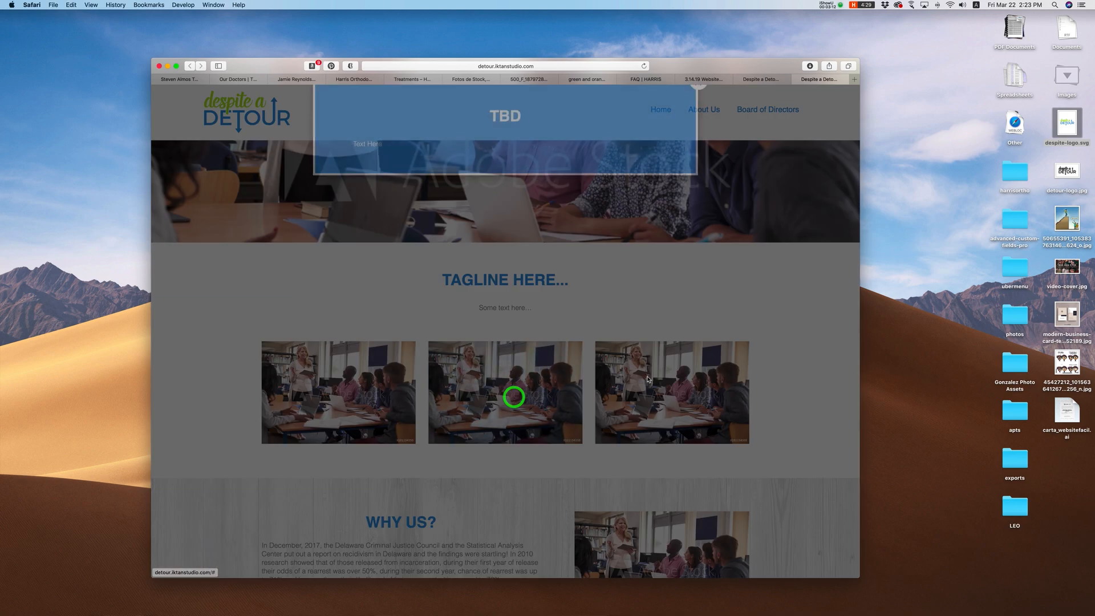
left_click(699, 96)
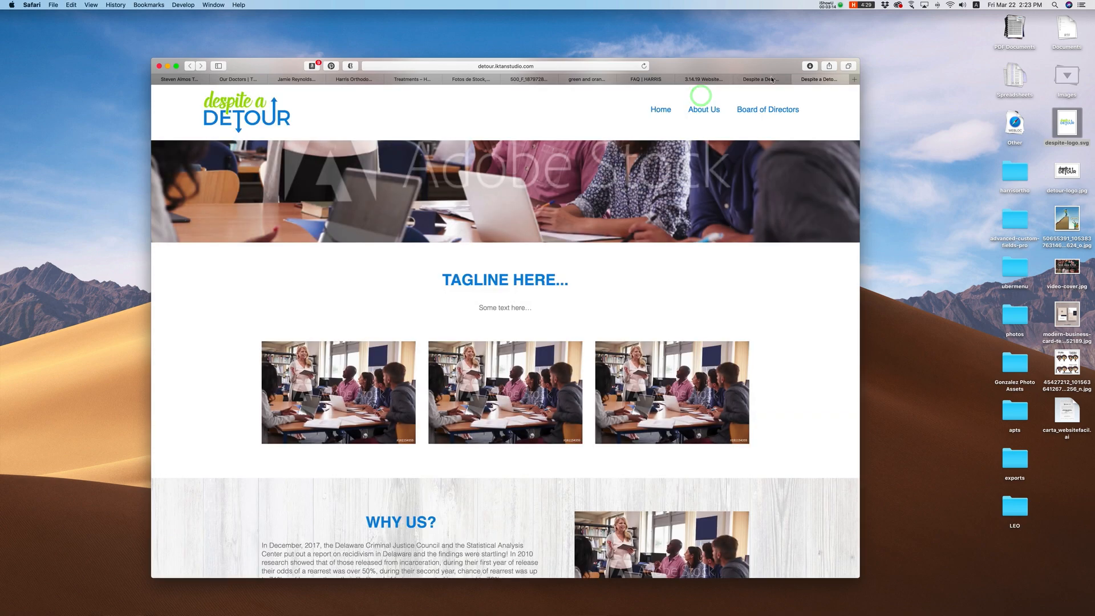
left_click(770, 79)
left_click(312, 458)
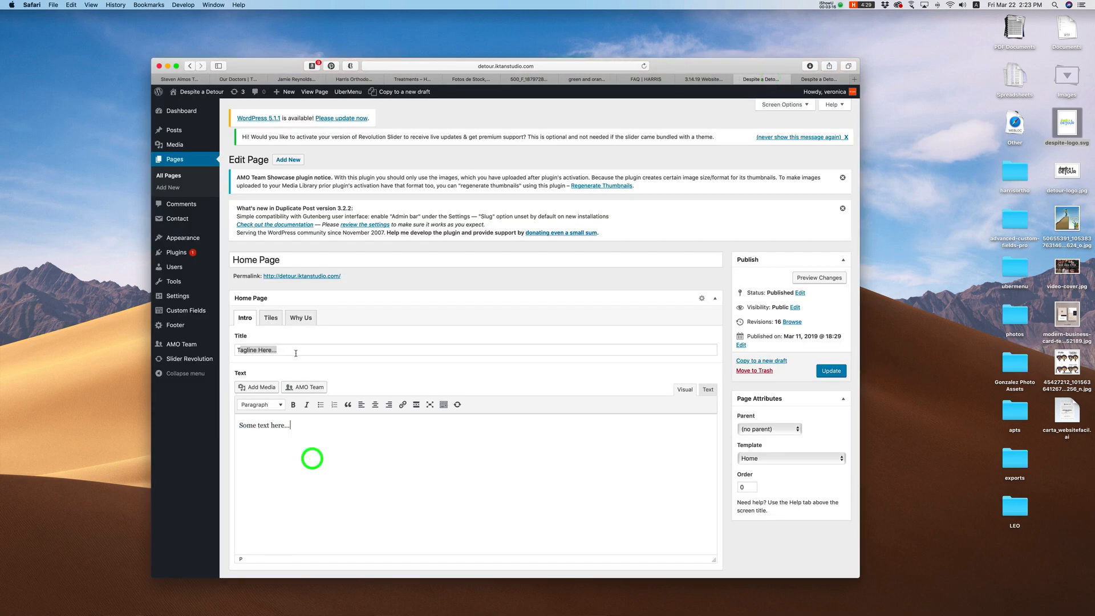
Step: Compare the Home Page boxes table with the card tiles on the live site
left_click(270, 318)
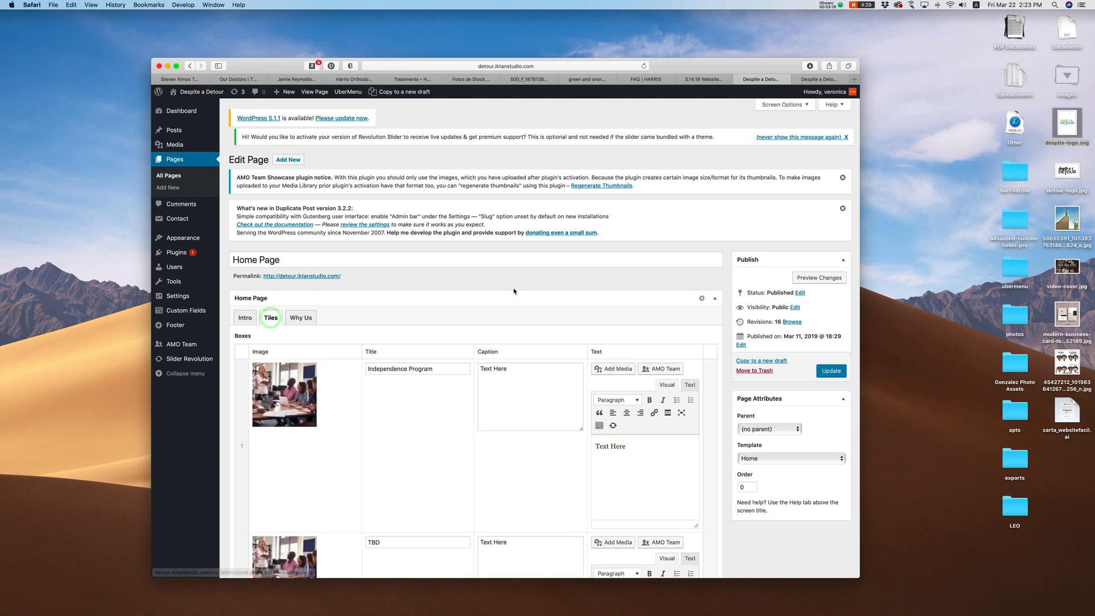
left_click(834, 80)
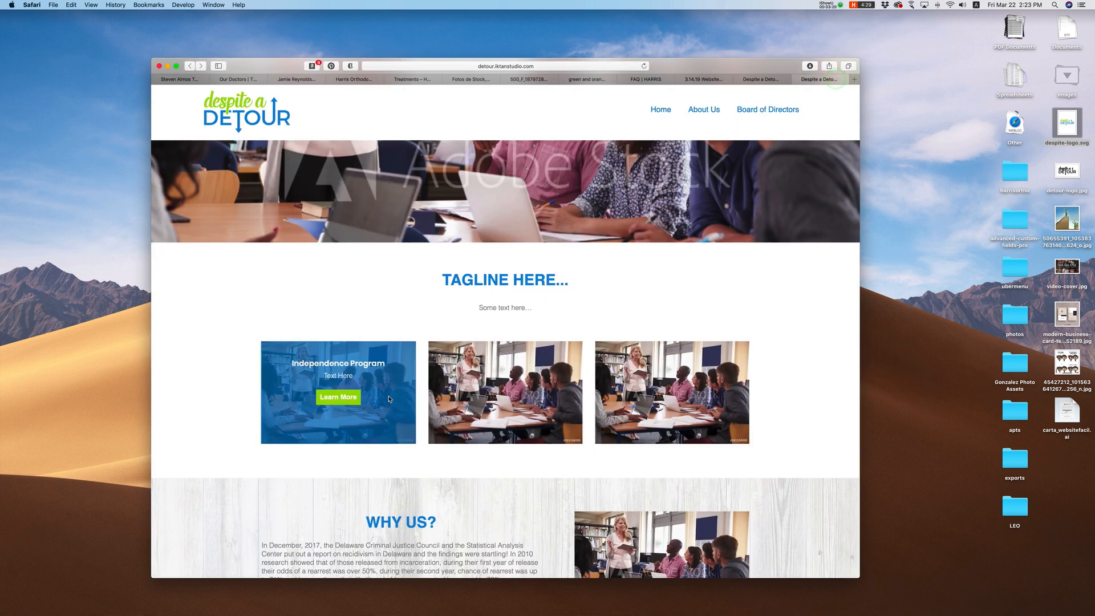
left_click(763, 79)
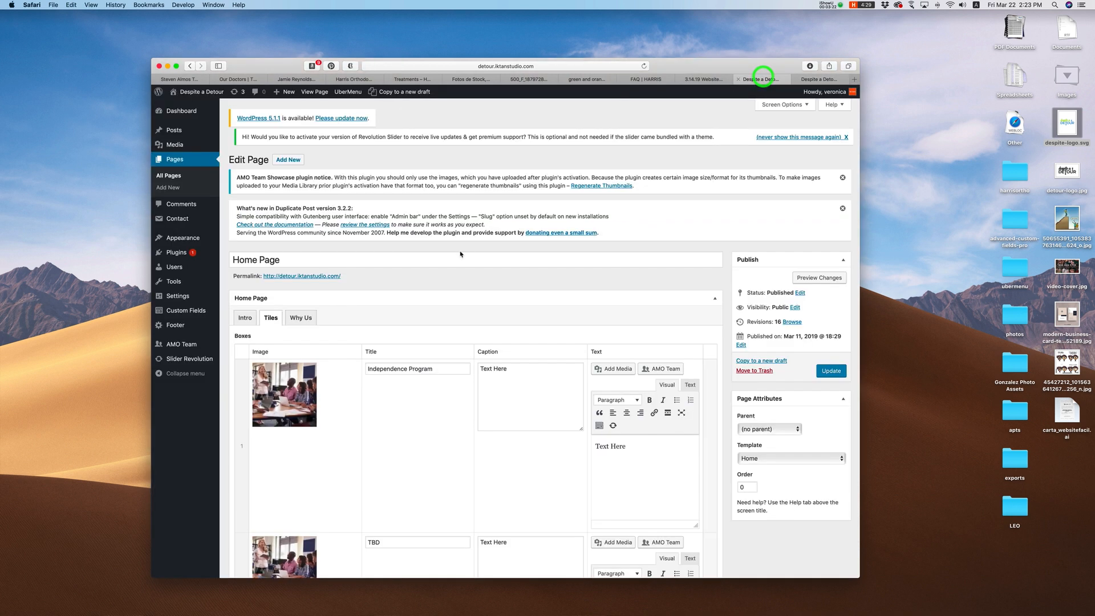
scroll(309, 334, "down", 3)
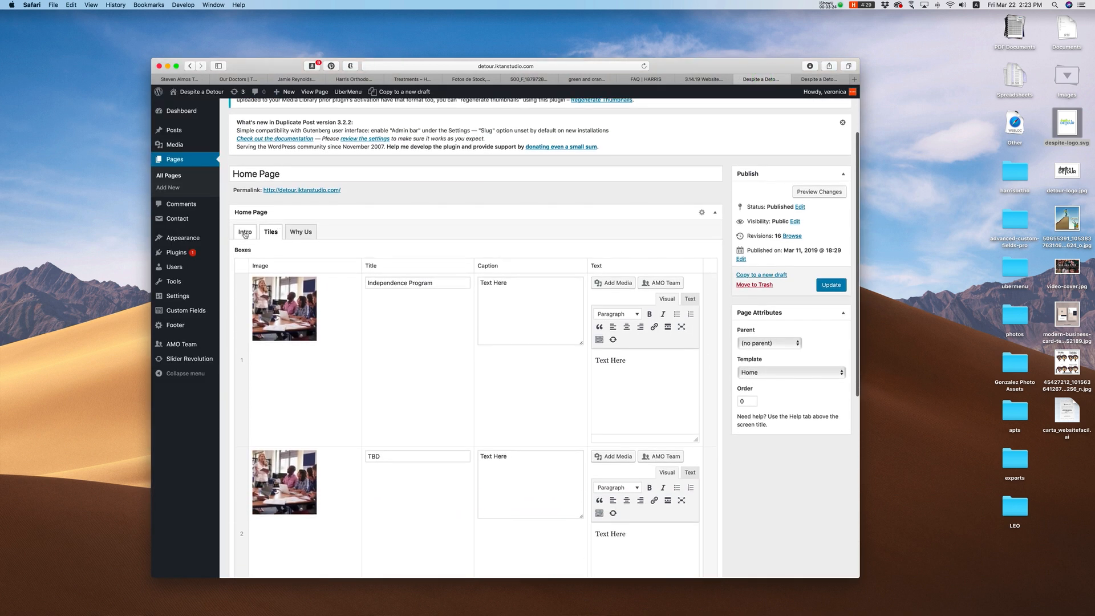
left_click(245, 233)
left_click(270, 232)
scroll(293, 354, "down", 2)
Step: Replace the first box's image with the Team-member avatar, update the page, and view it live
left_click(311, 244)
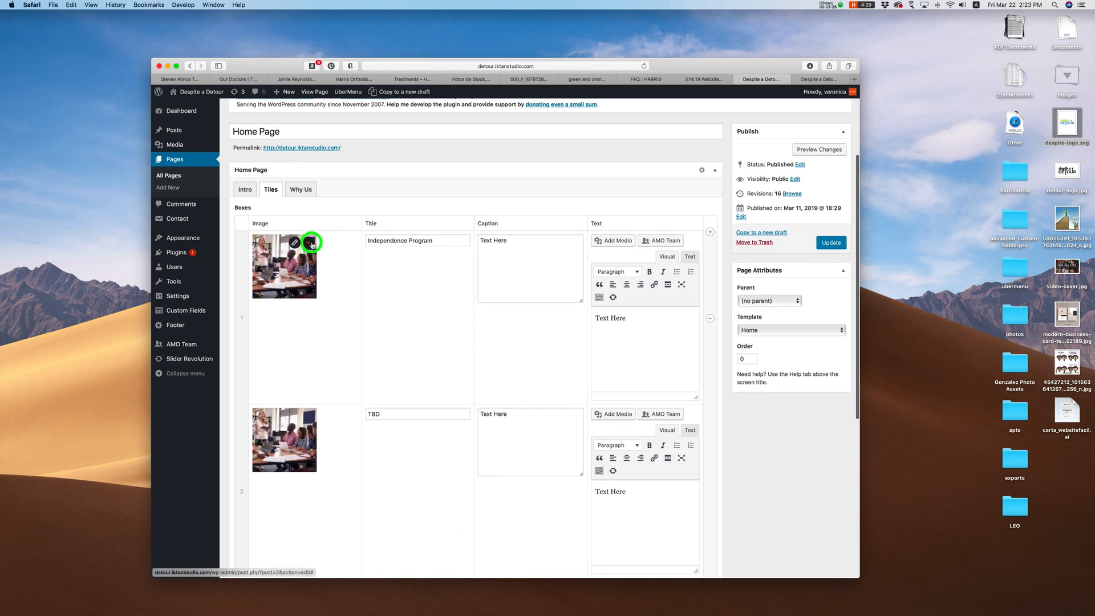
left_click(320, 242)
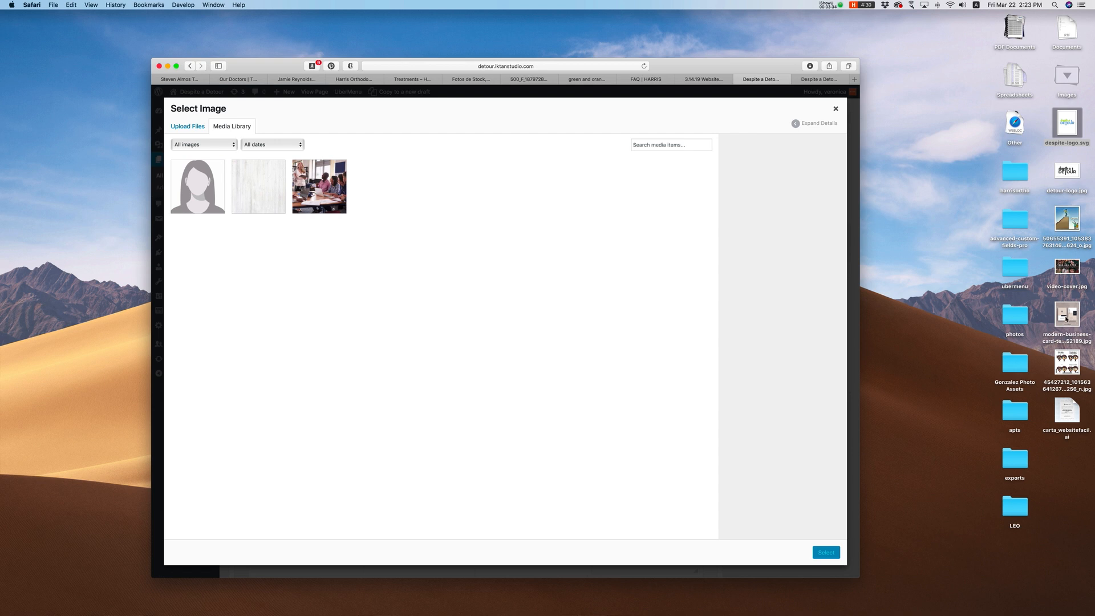
left_click_drag(1068, 314, 1014, 325)
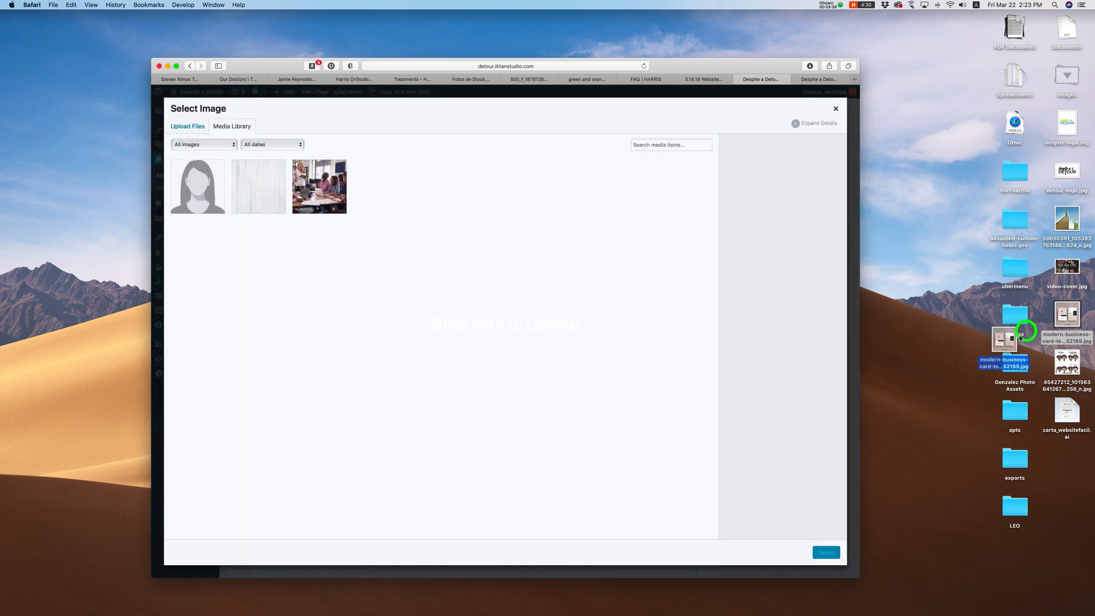
left_click(223, 190)
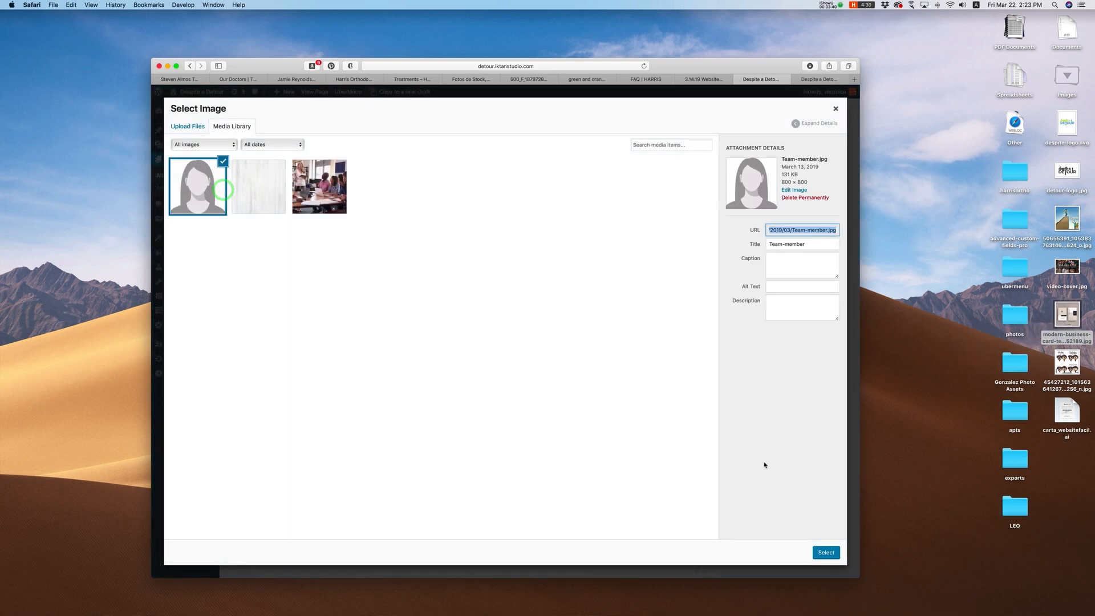
left_click(824, 551)
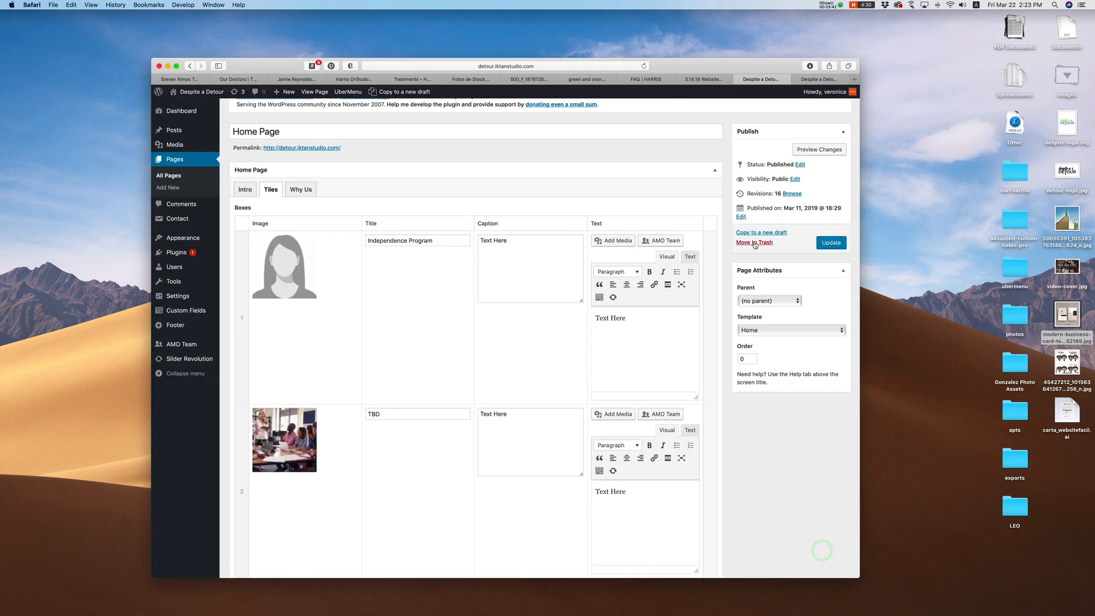
left_click(826, 243)
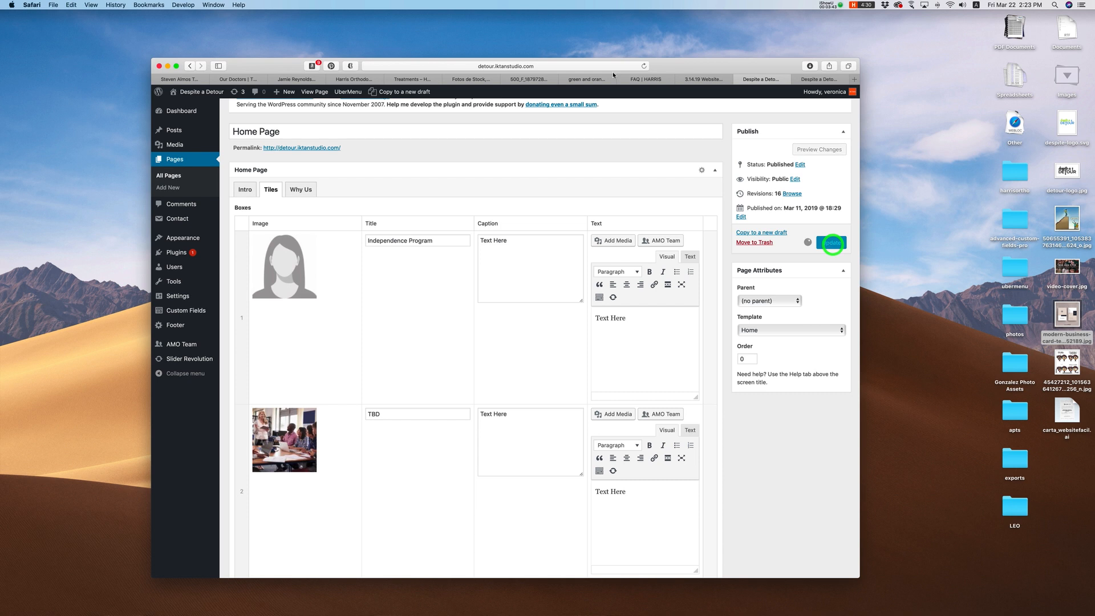
left_click(814, 80)
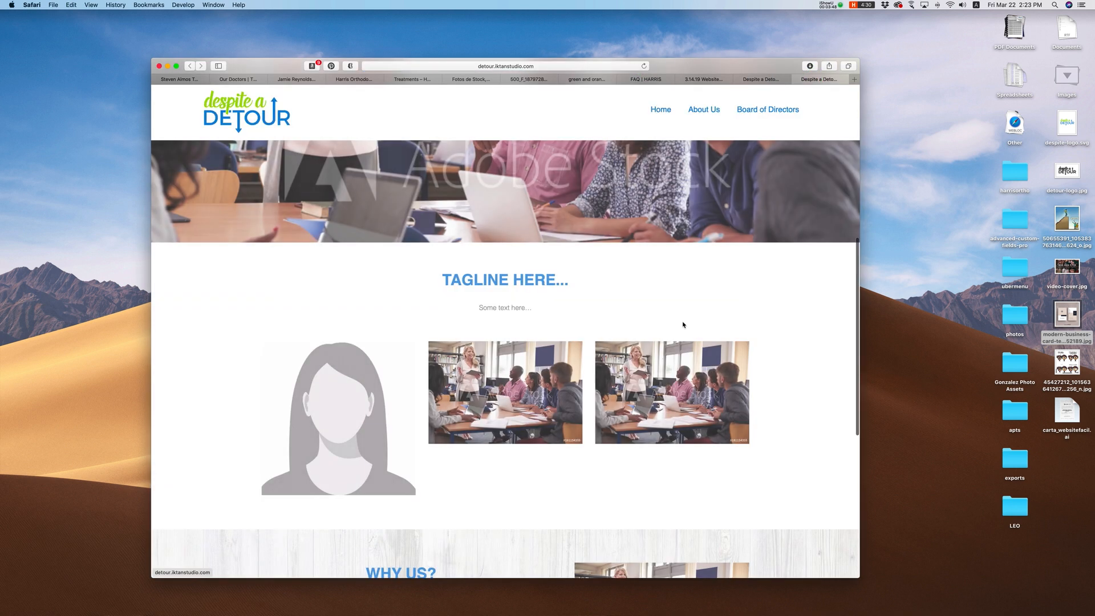
Step: Check the tiles on the live homepage, then open a new Favorites tab with Cmd+T
scroll(681, 324, "down", 2)
mouse_move(349, 380)
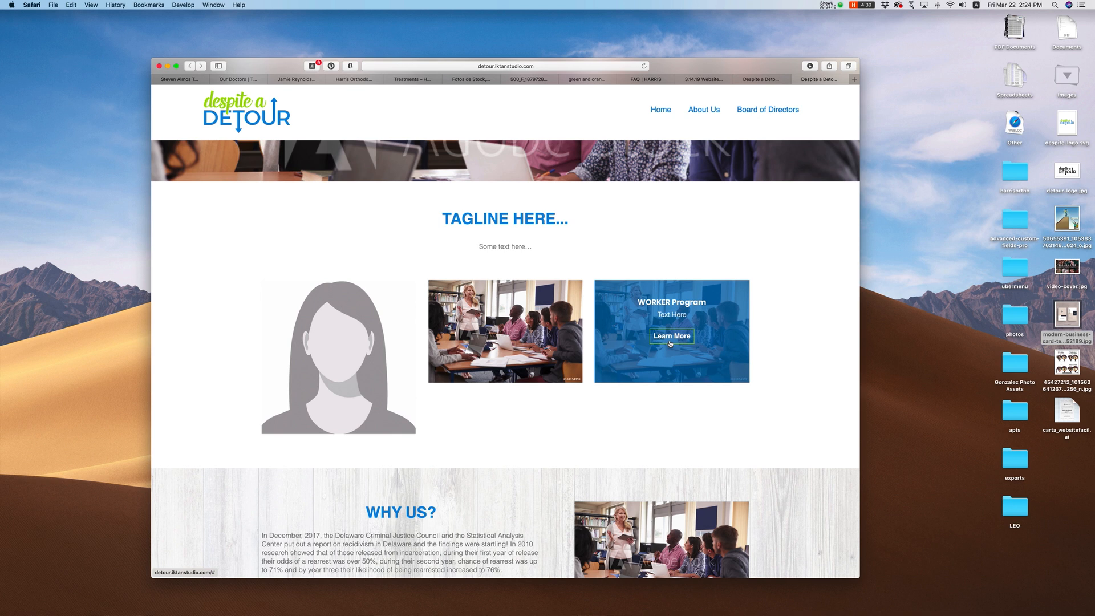
key("super+Tab")
key("super+t")
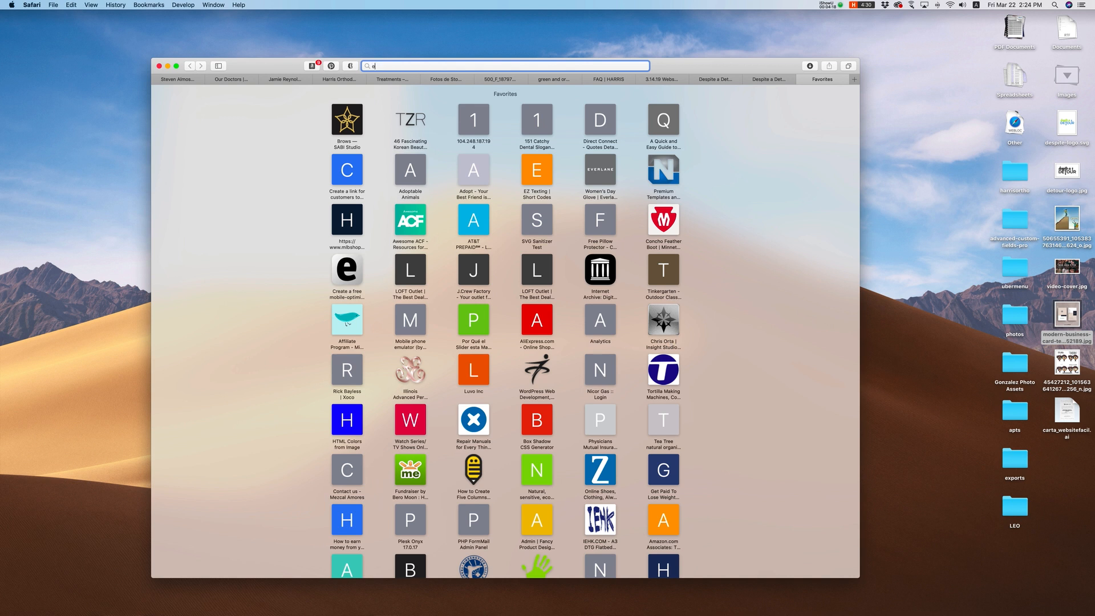
Step: Search Google for 'edit images online' and open the FreeOnlinePhotoEditor.com result
type("edit images online")
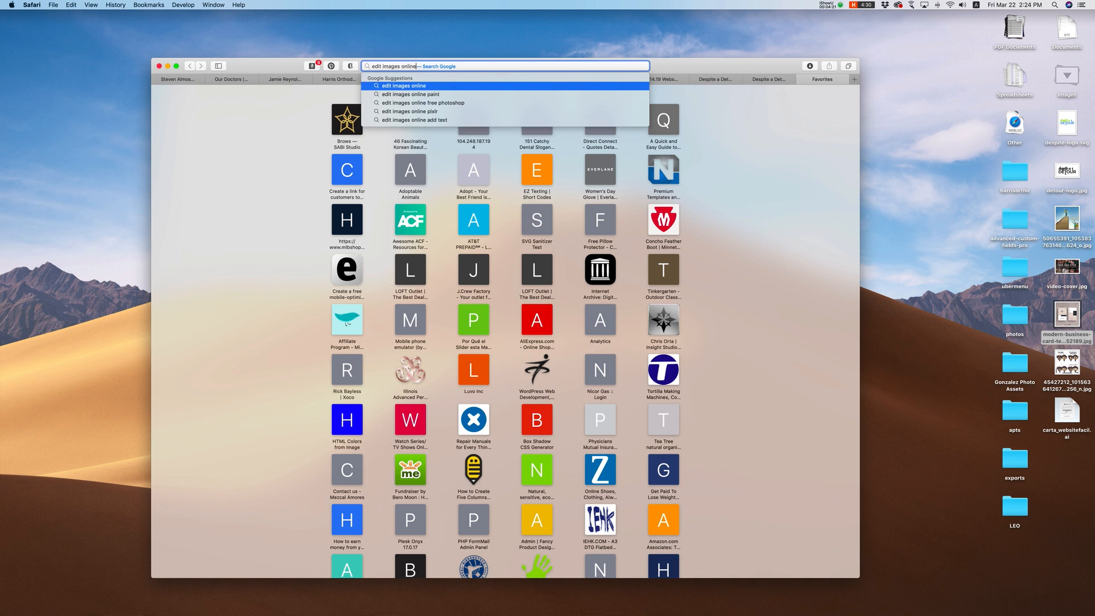
key("Return")
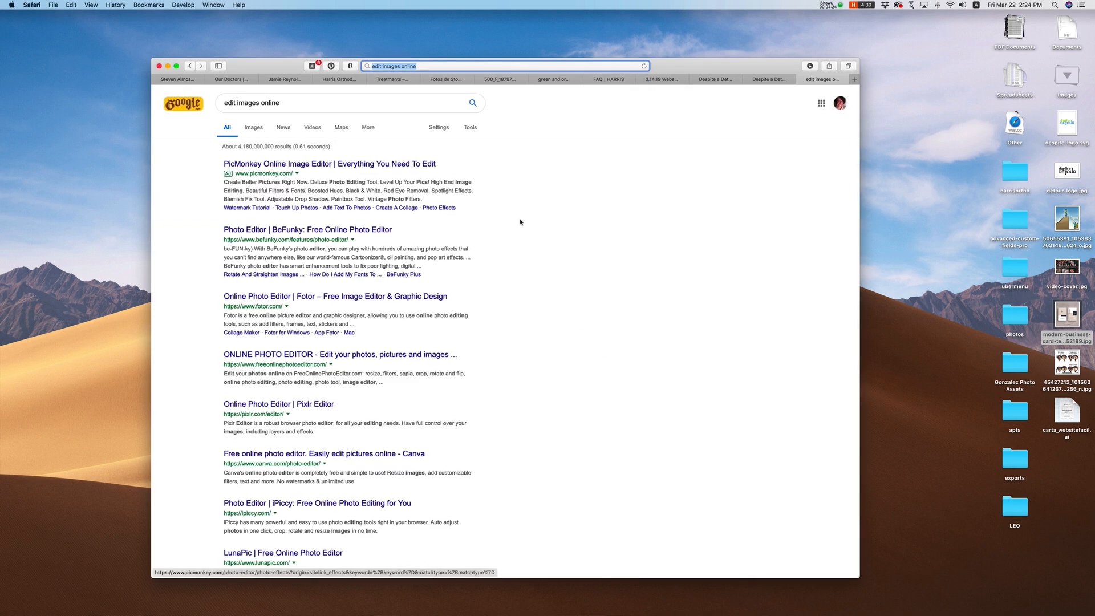
left_click(378, 354)
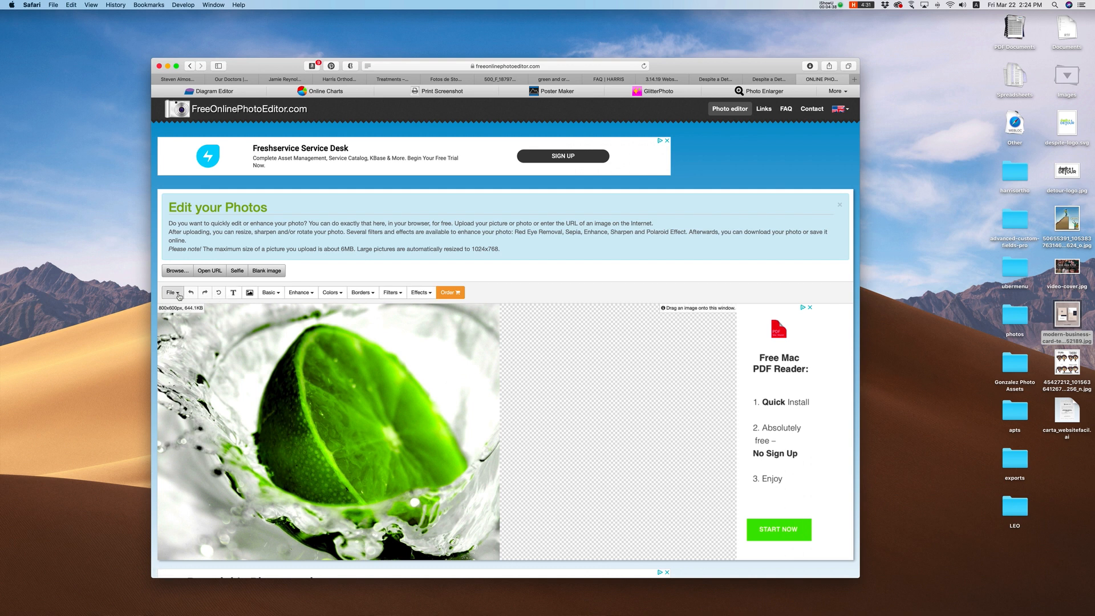
Step: Open Basic > Crop on the lime photo, note its 800x600 size, and return to WordPress
scroll(504, 403, "down", 3)
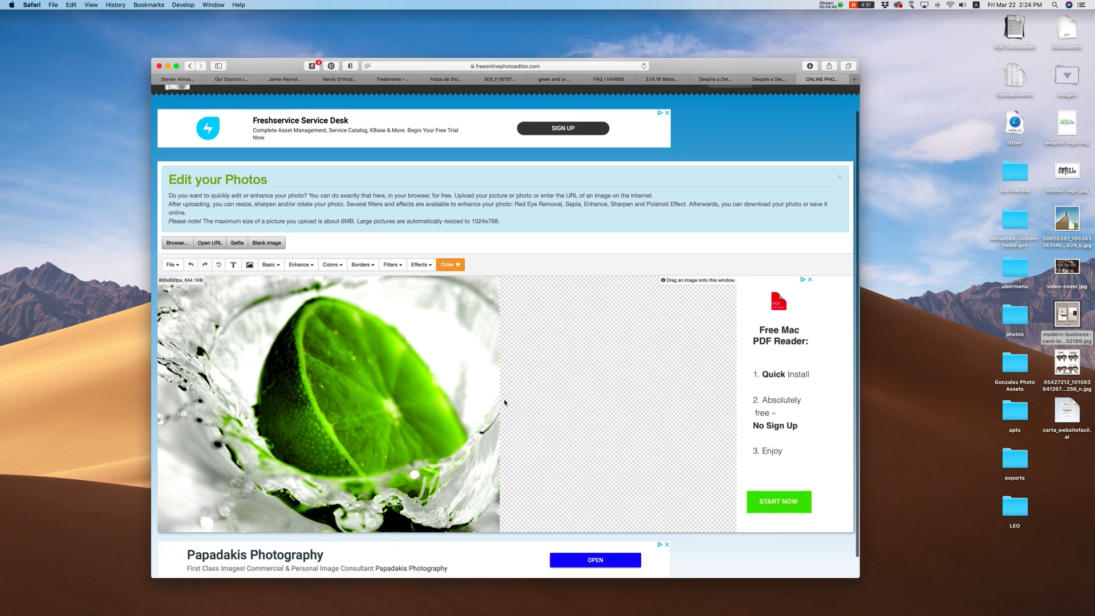
left_click(272, 251)
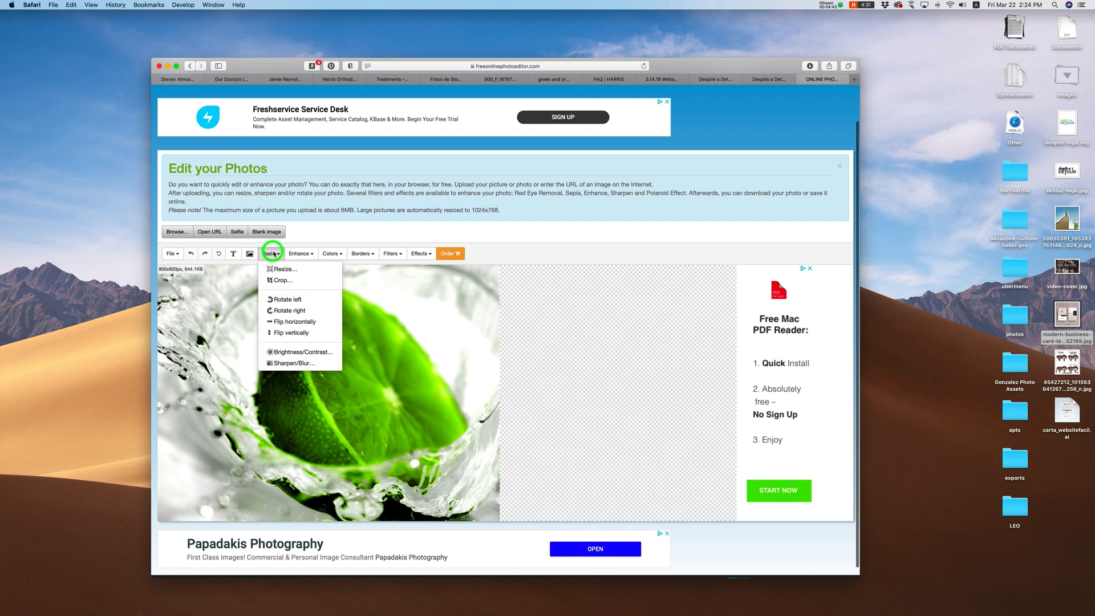
left_click(283, 280)
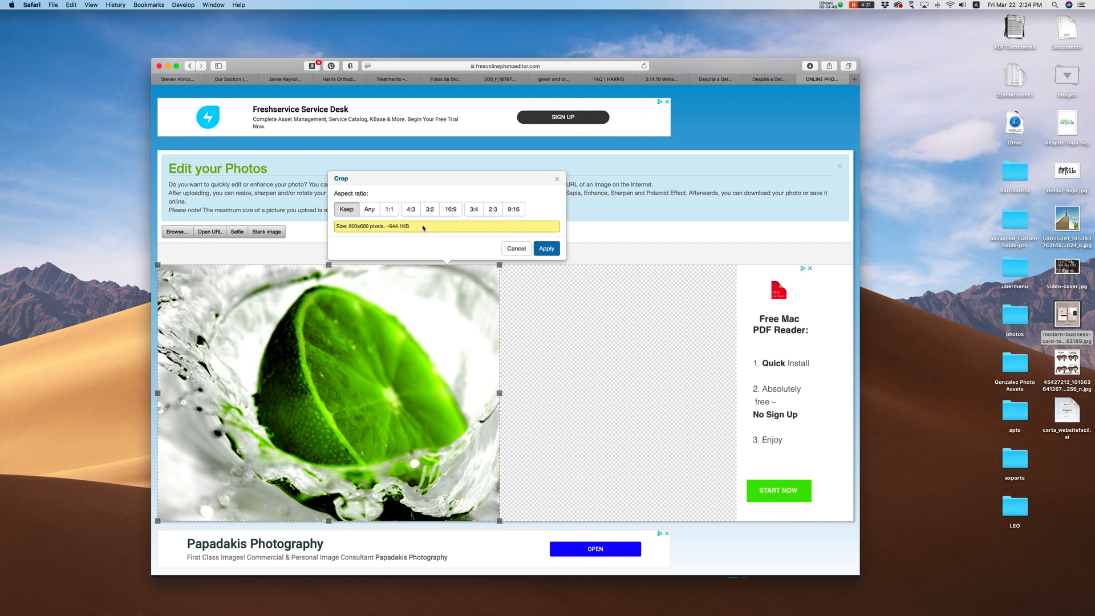
left_click_drag(350, 227, 430, 228)
left_click(772, 81)
left_click(713, 79)
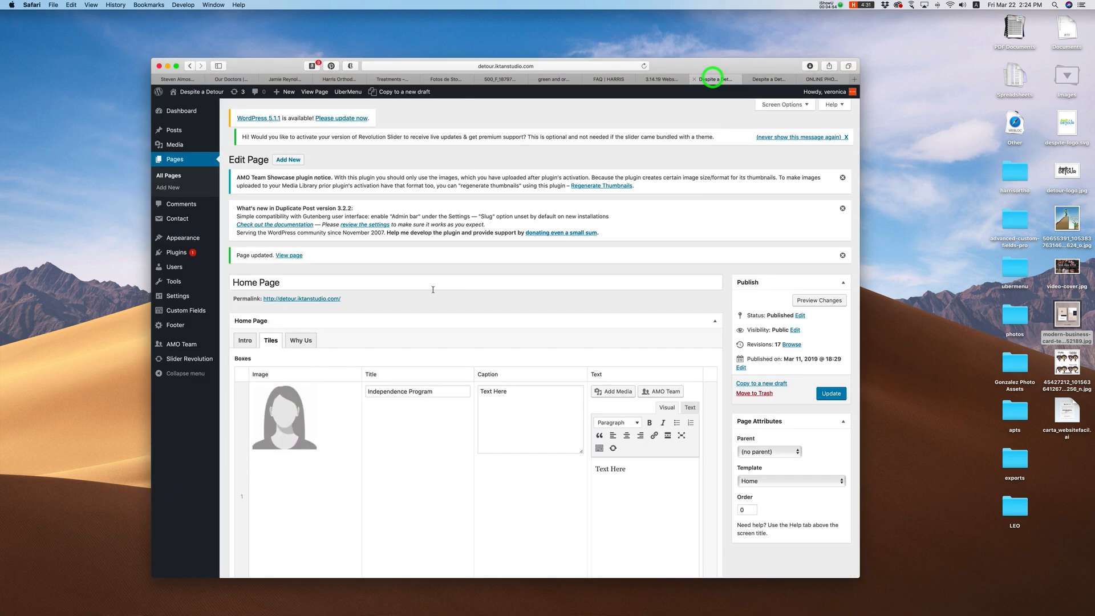
Step: Check the second tile photo's 1000 × 667 size, then go to the photo editor tab
scroll(310, 372, "down", 5)
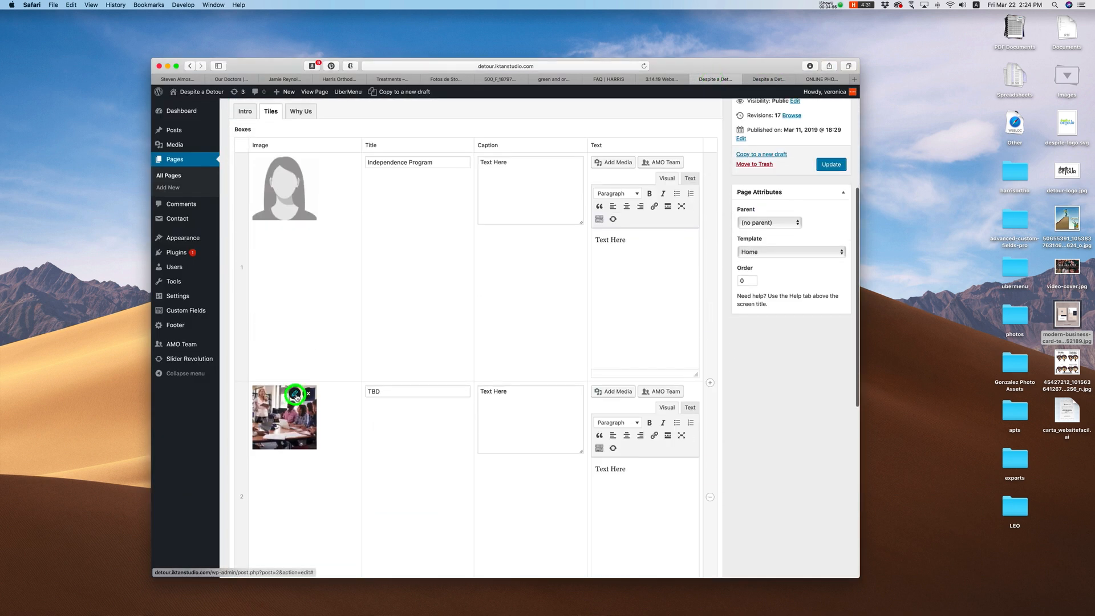
left_click(295, 395)
left_click_drag(376, 184, 395, 183)
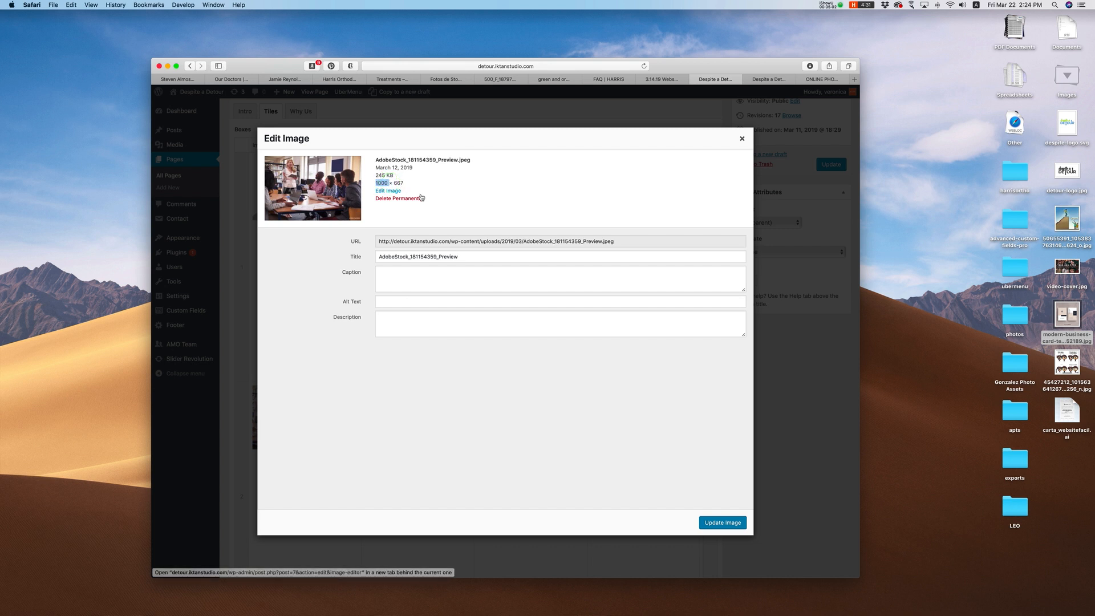
left_click(770, 79)
left_click(818, 80)
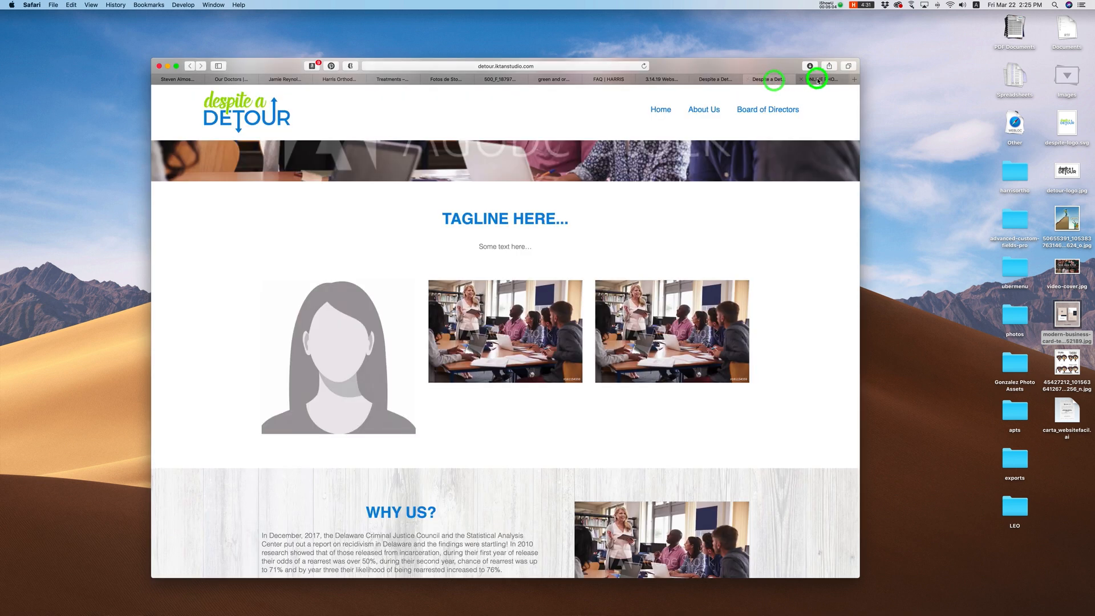
Step: Preview Any, 16:9, 2:3, 9:16 and 3:4 crop ratios, close Crop unapplied, and go back to results
left_click(365, 227)
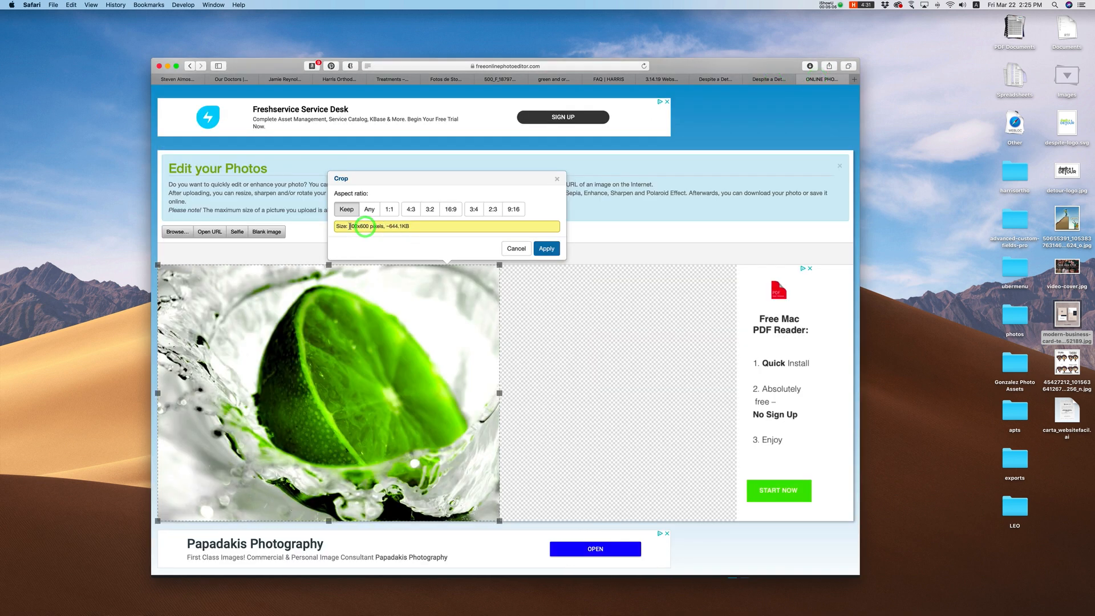
mouse_move(349, 226)
left_mouse_down()
mouse_move(440, 227)
mouse_move(357, 226)
left_mouse_up()
left_click(370, 211)
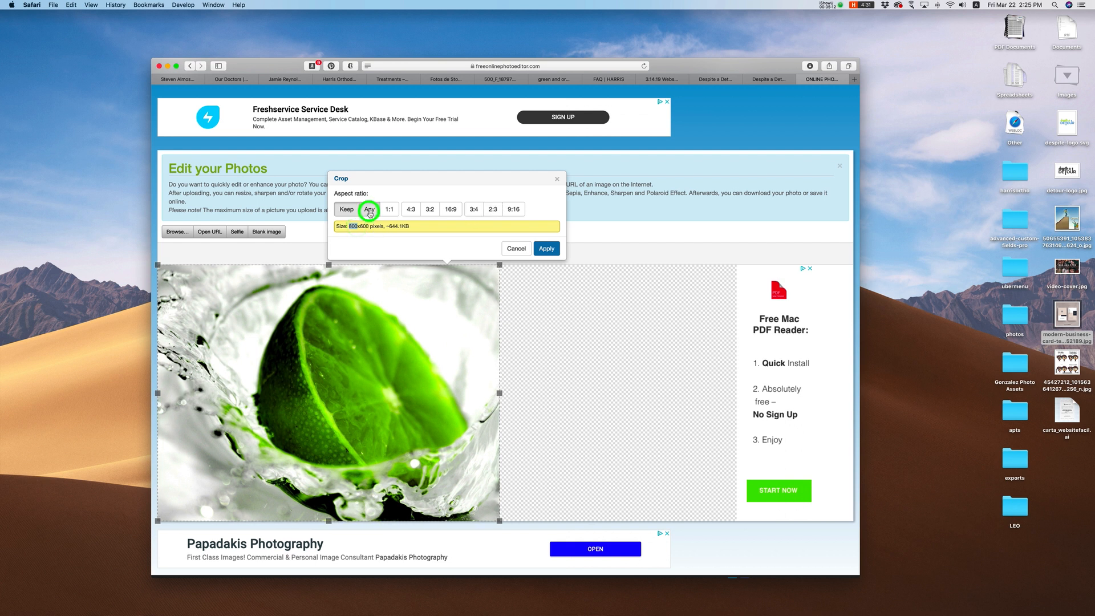
left_click(360, 226)
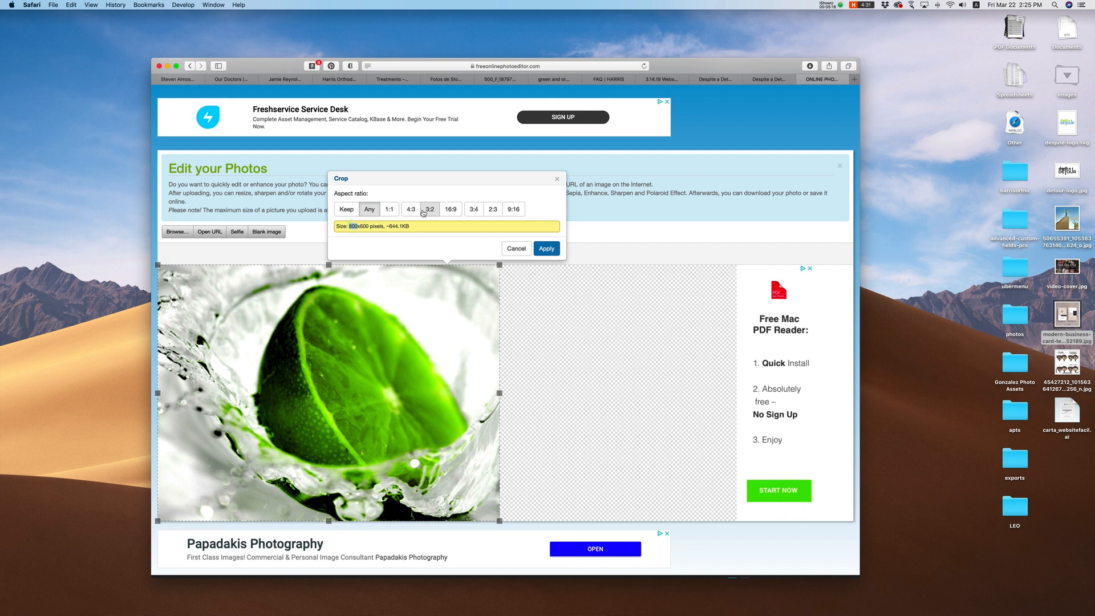
left_click(451, 210)
left_click(488, 210)
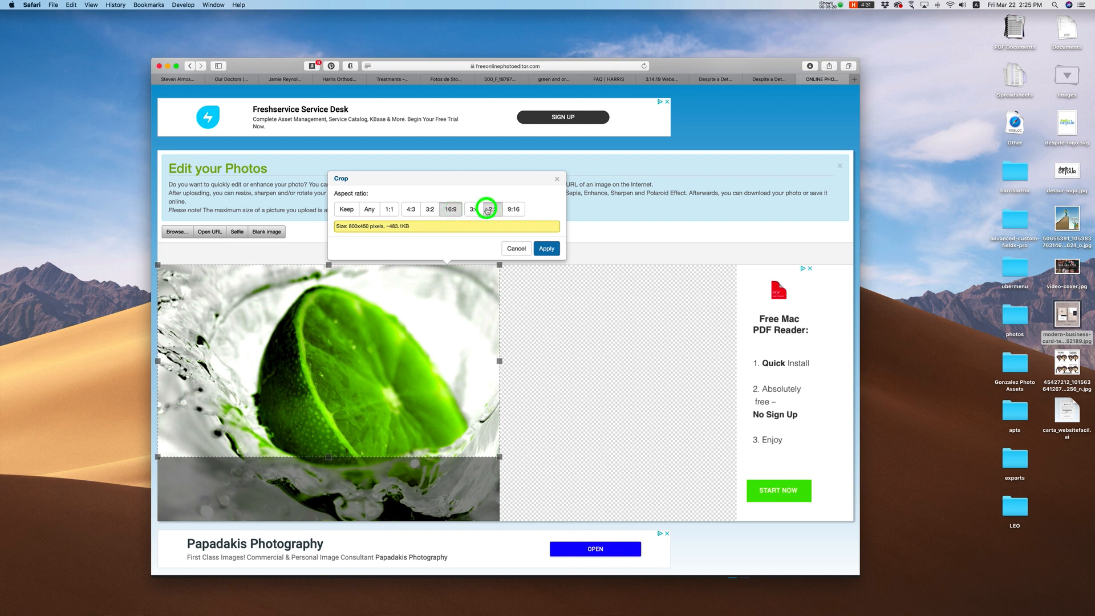
left_click(514, 210)
left_click(474, 210)
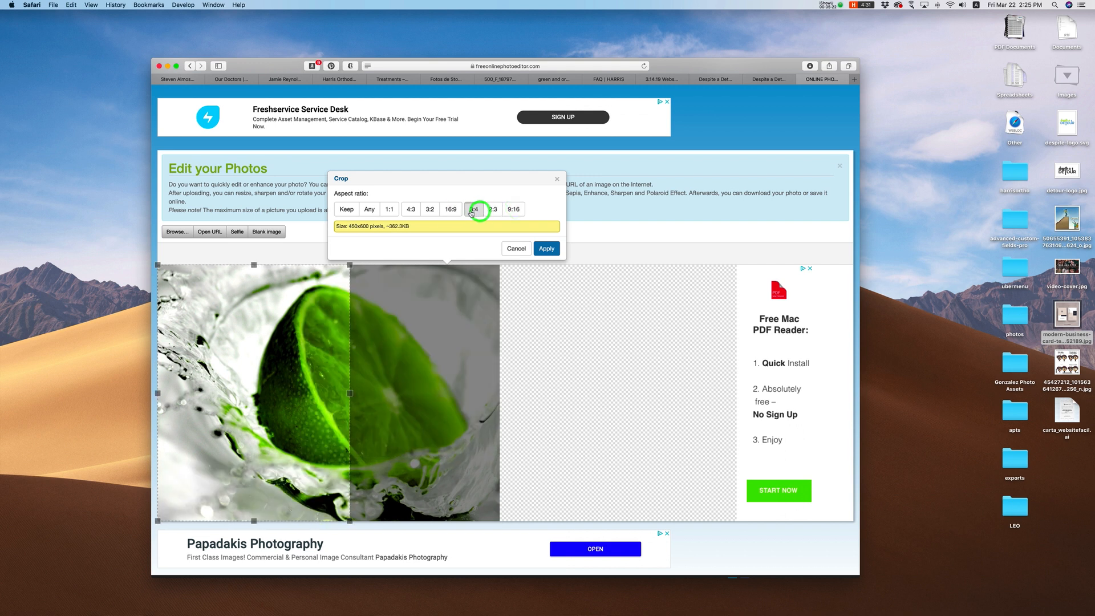
left_click(450, 209)
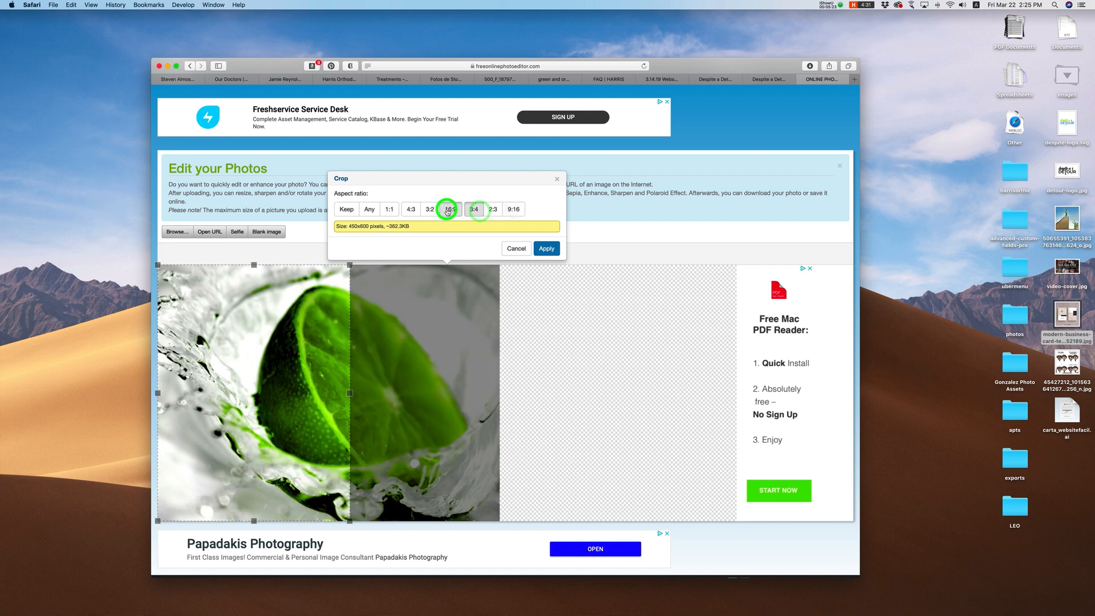
left_click(556, 181)
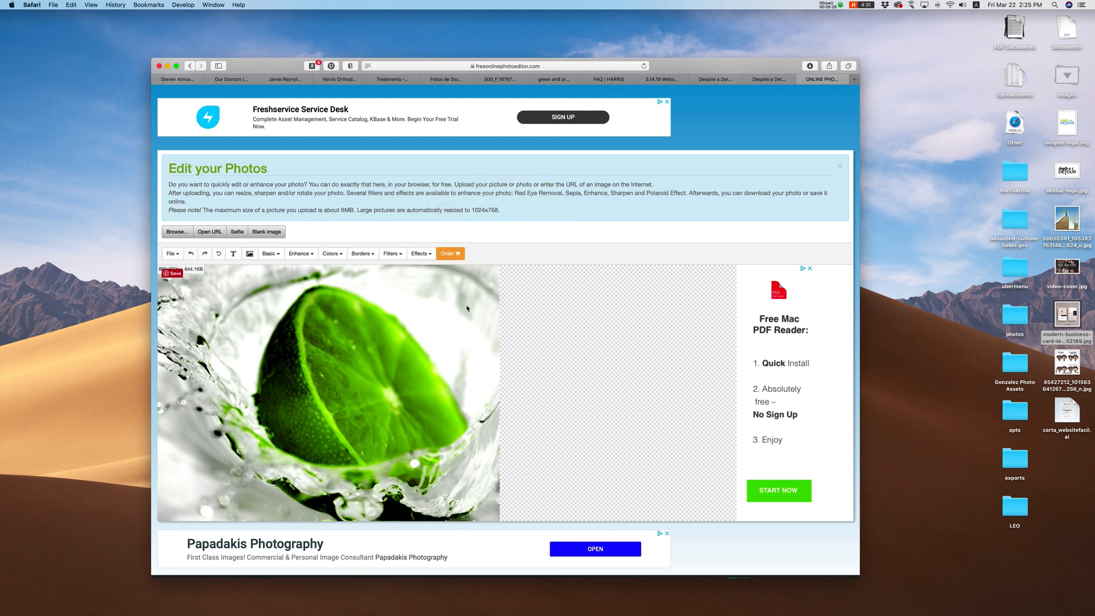
left_click(190, 66)
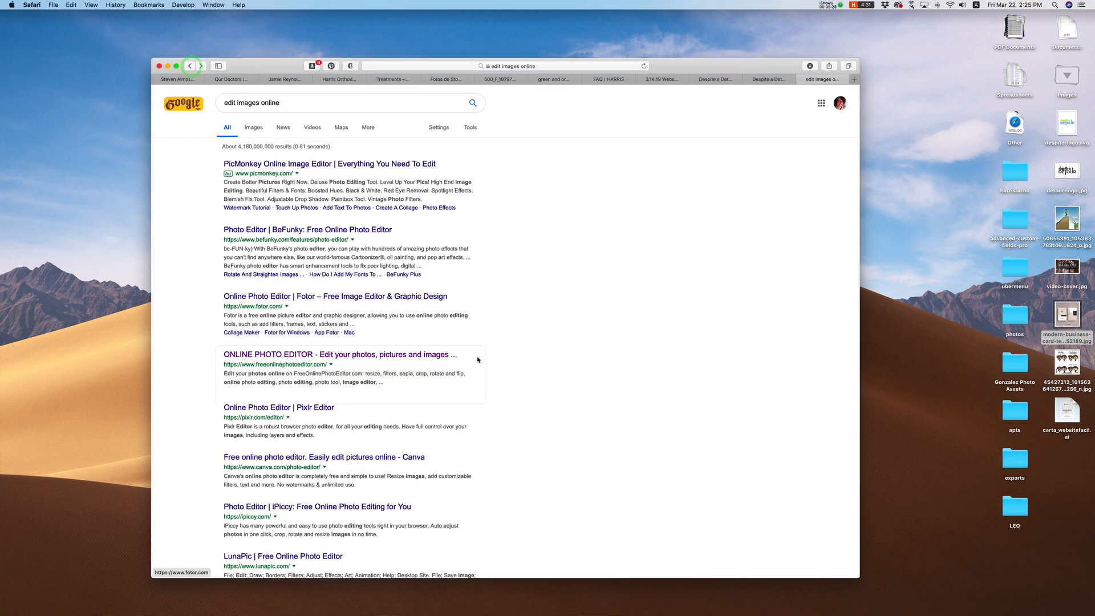
Step: Open the Fotor photo editor and dismiss its notification and onboarding popups
left_click(353, 297)
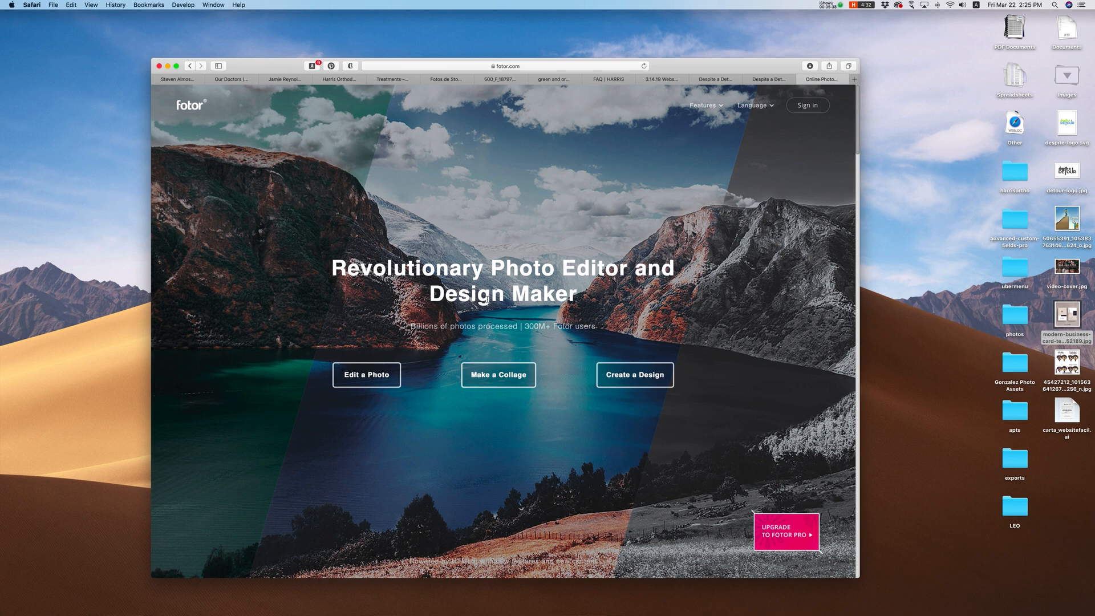
scroll(485, 297, "down", 5)
left_click(368, 228)
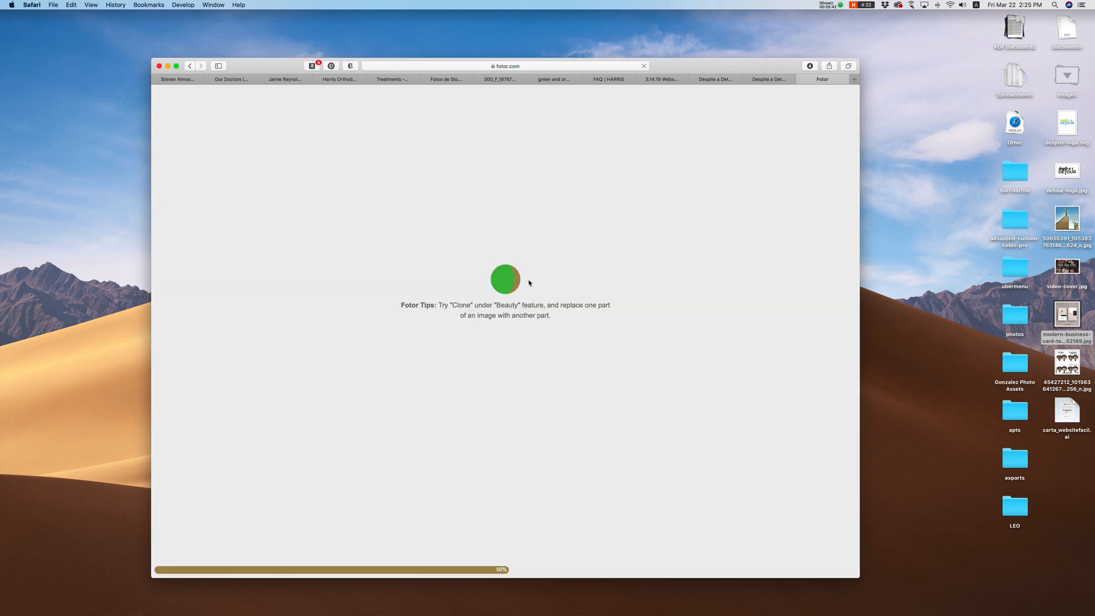
left_click(569, 128)
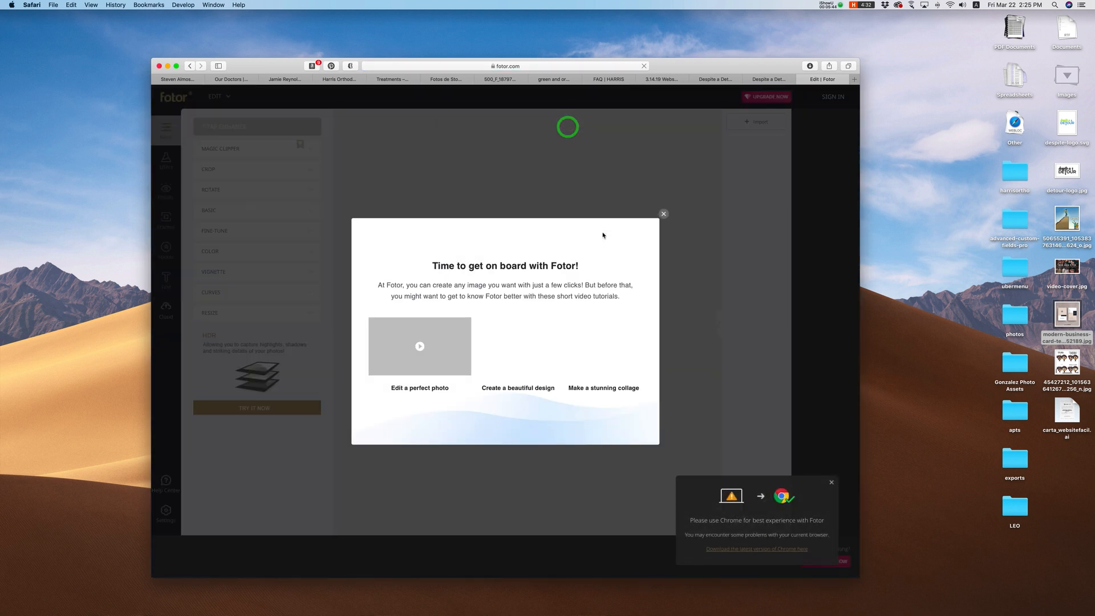
left_click(661, 215)
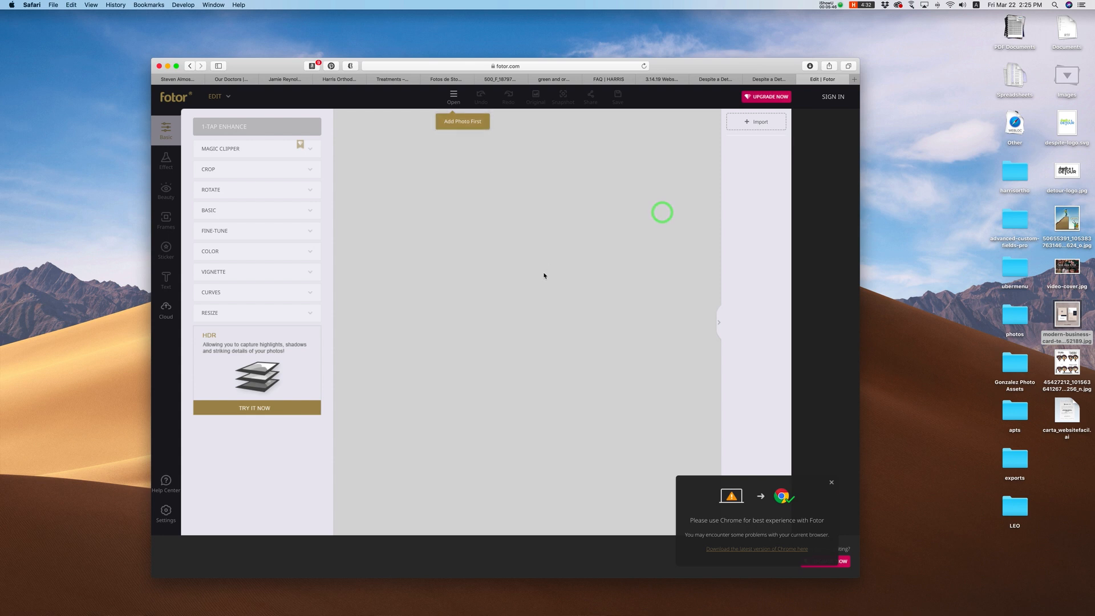
Step: Sign in to Fotor with Facebook after dropping the desktop image into the editor
left_click(311, 170)
left_click(309, 171)
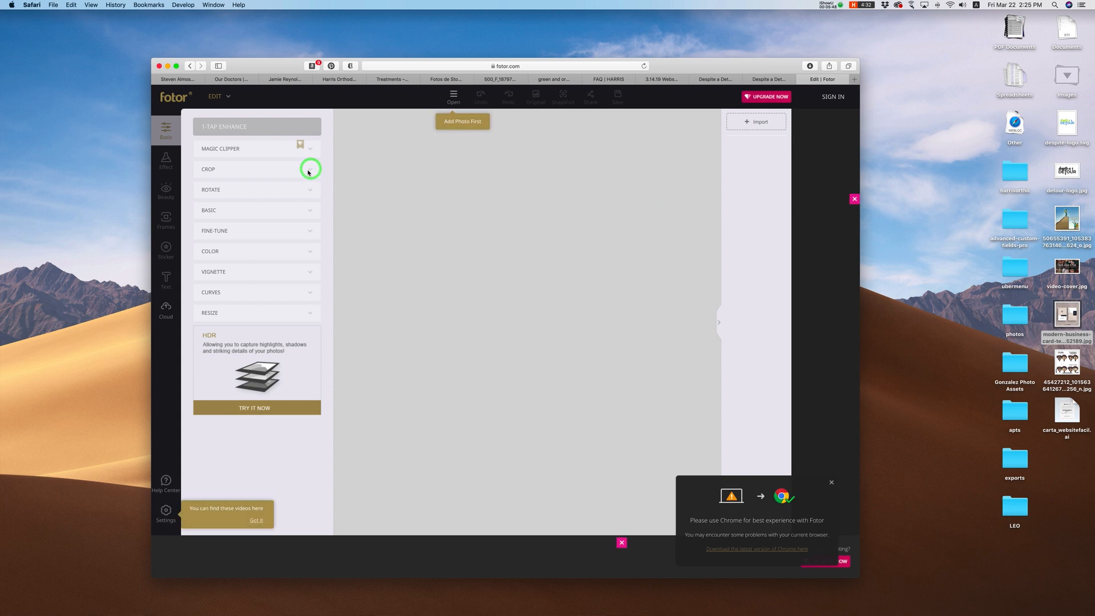
left_click_drag(1034, 314, 552, 255)
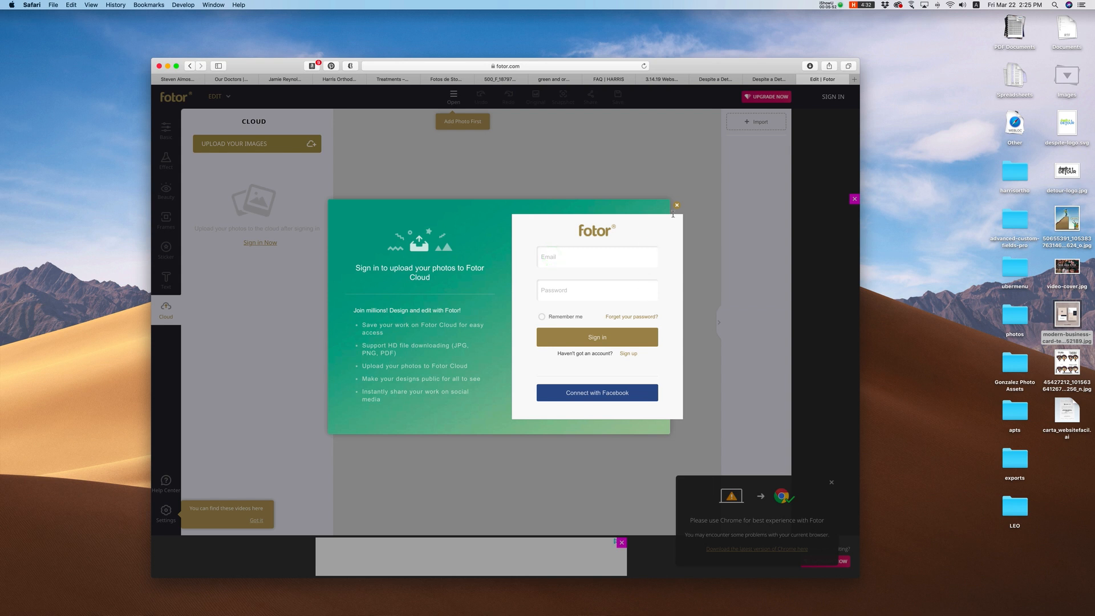
left_click(598, 393)
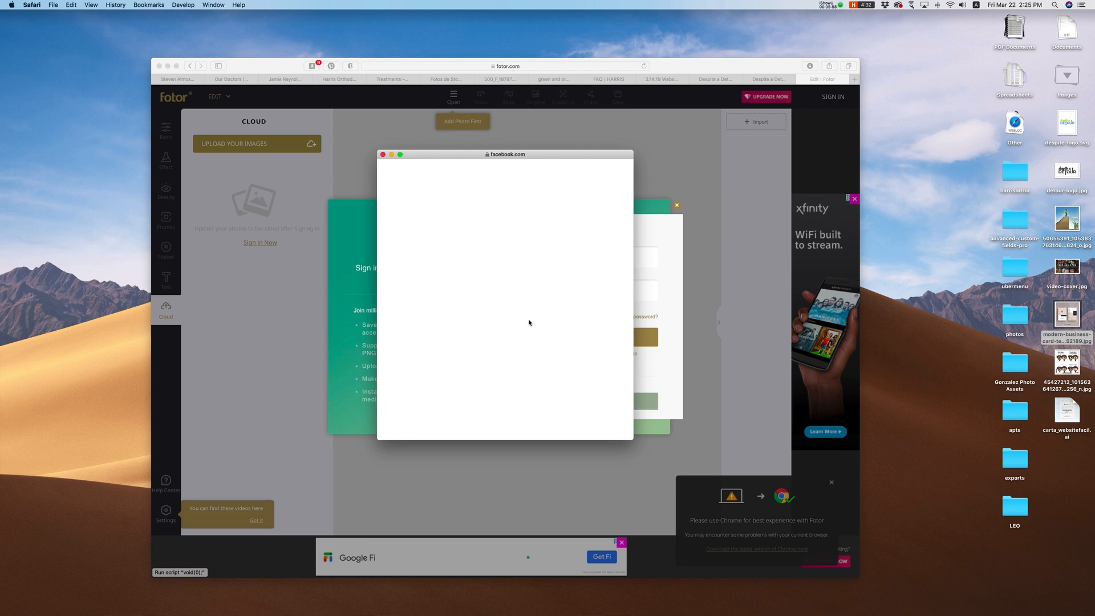
left_click(509, 298)
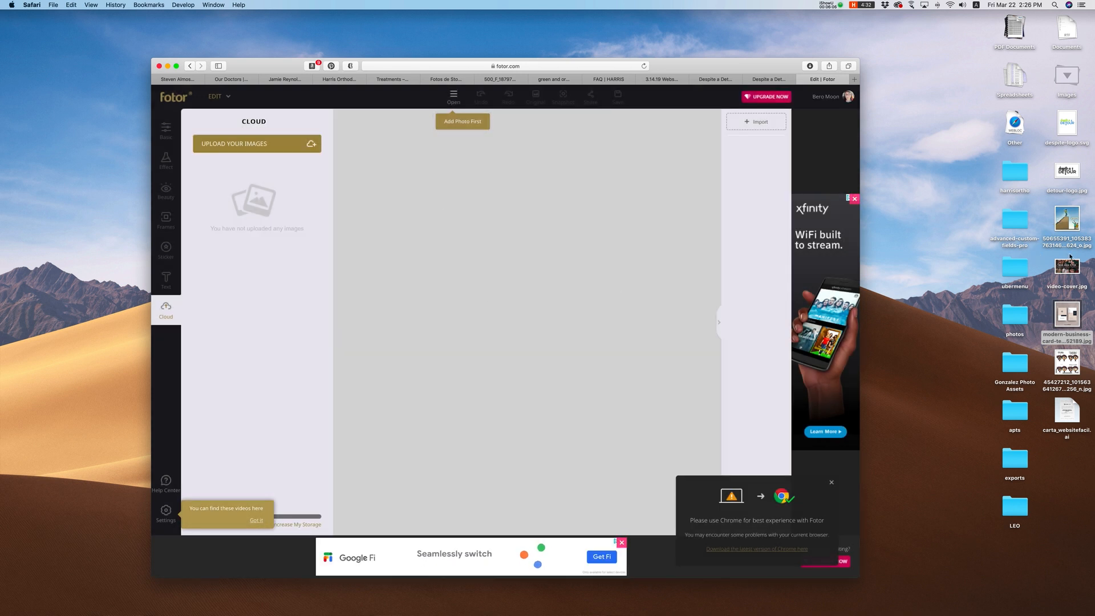
Step: Upload the business-card image to Fotor Cloud and load it onto the canvas
left_click_drag(1067, 314, 265, 216)
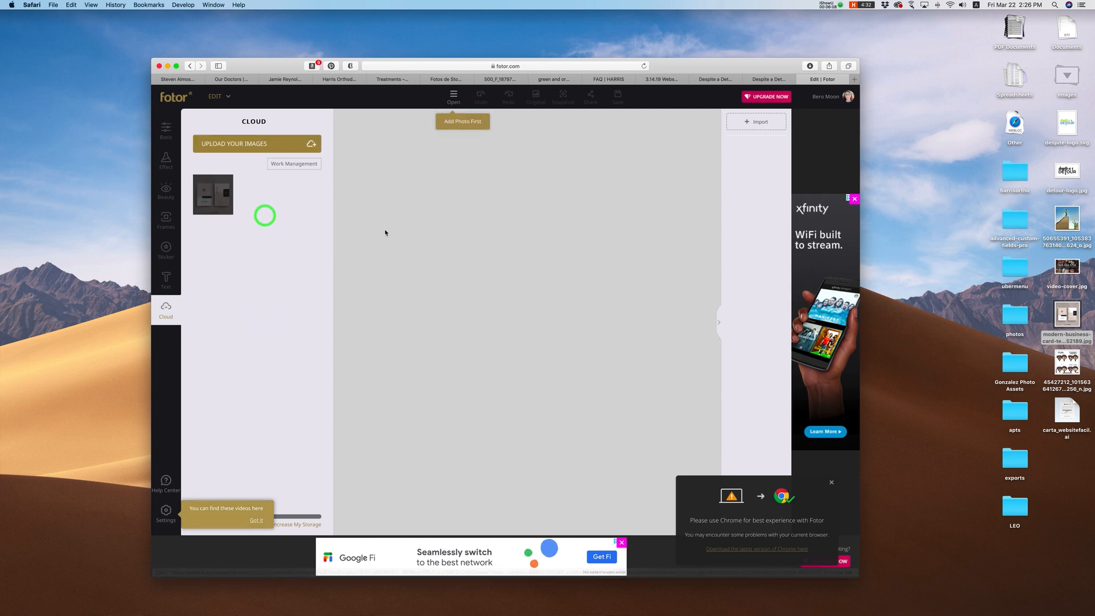
left_click(210, 197)
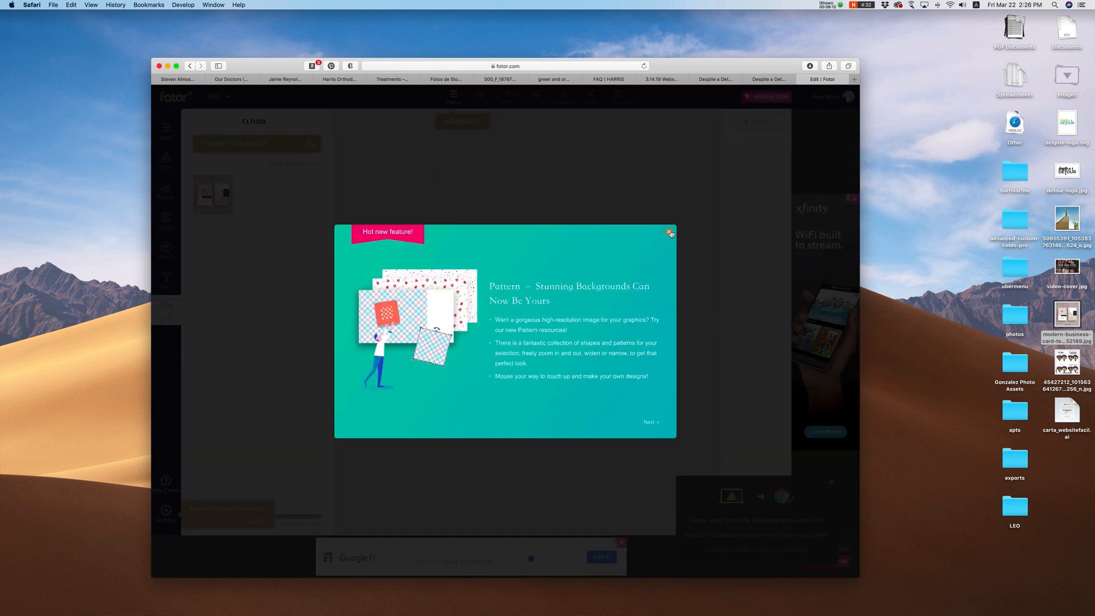
left_click(671, 232)
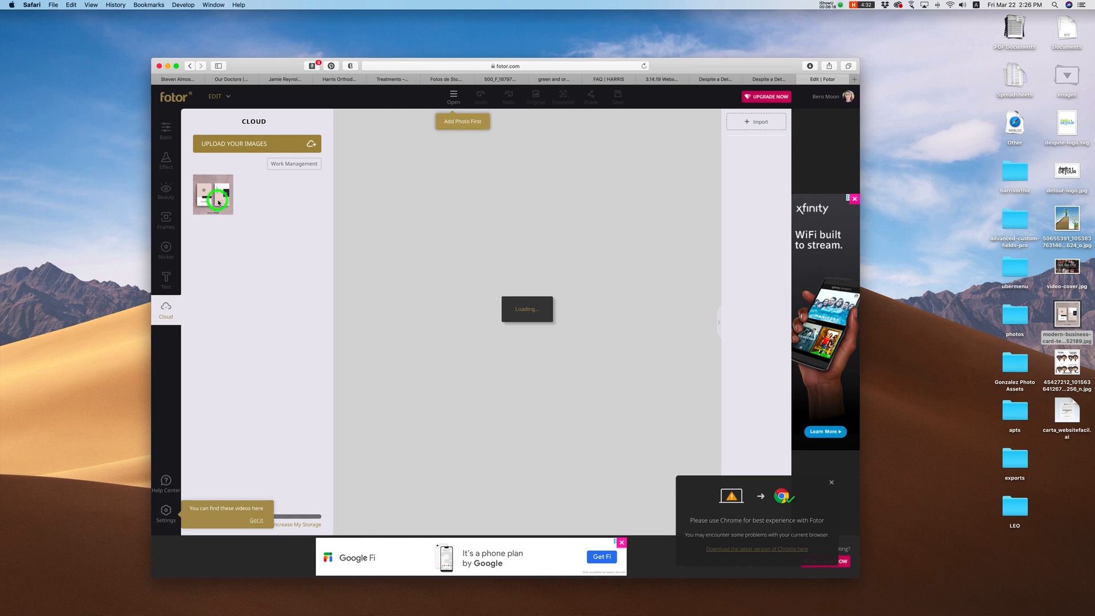
left_click(452, 102)
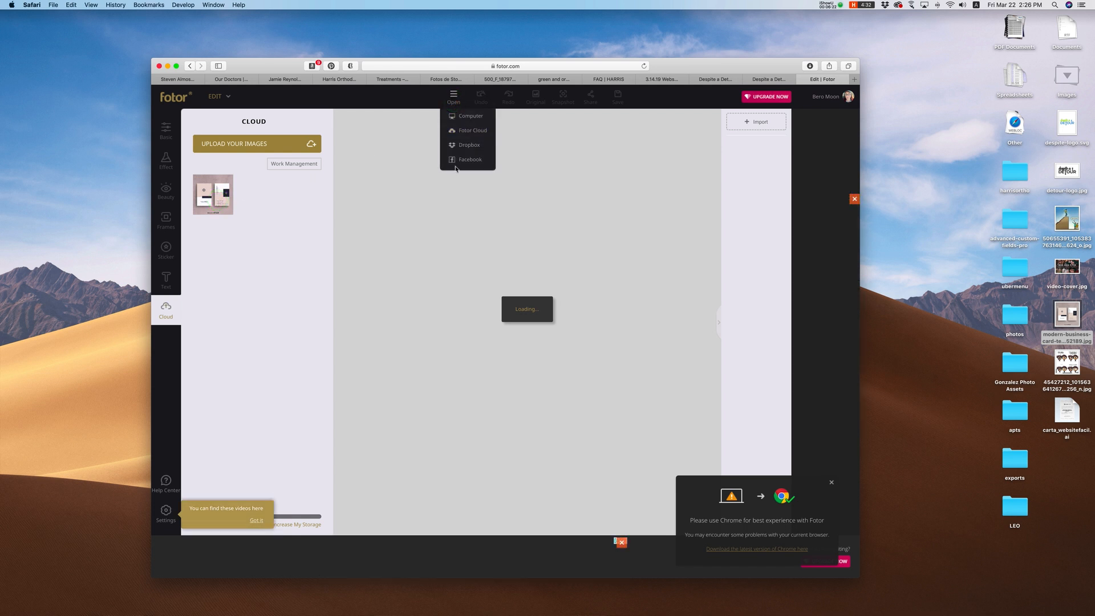
left_click(279, 249)
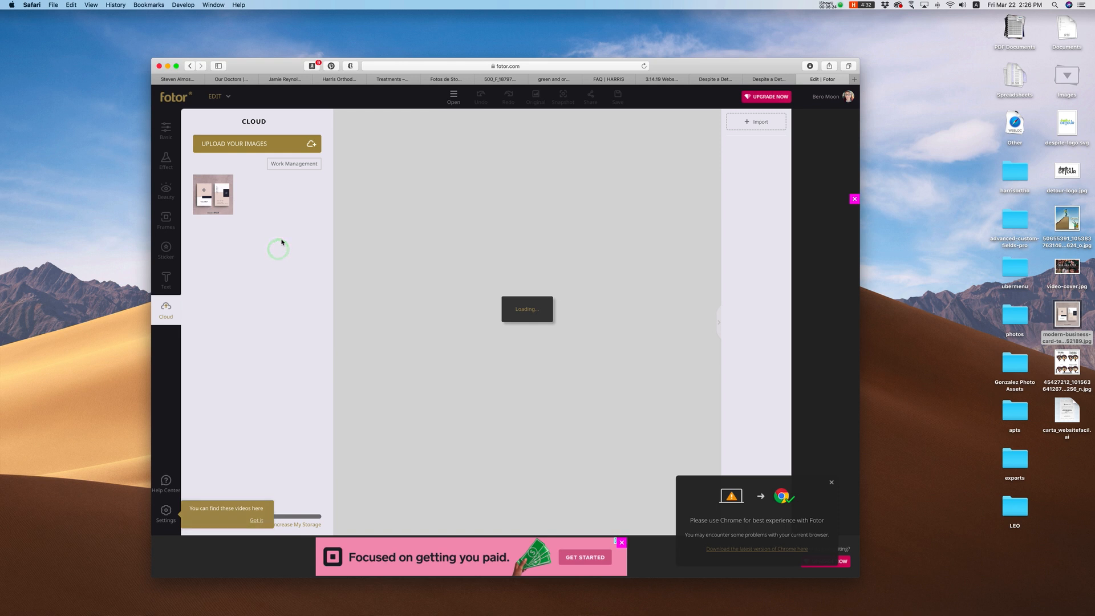
left_click(214, 194)
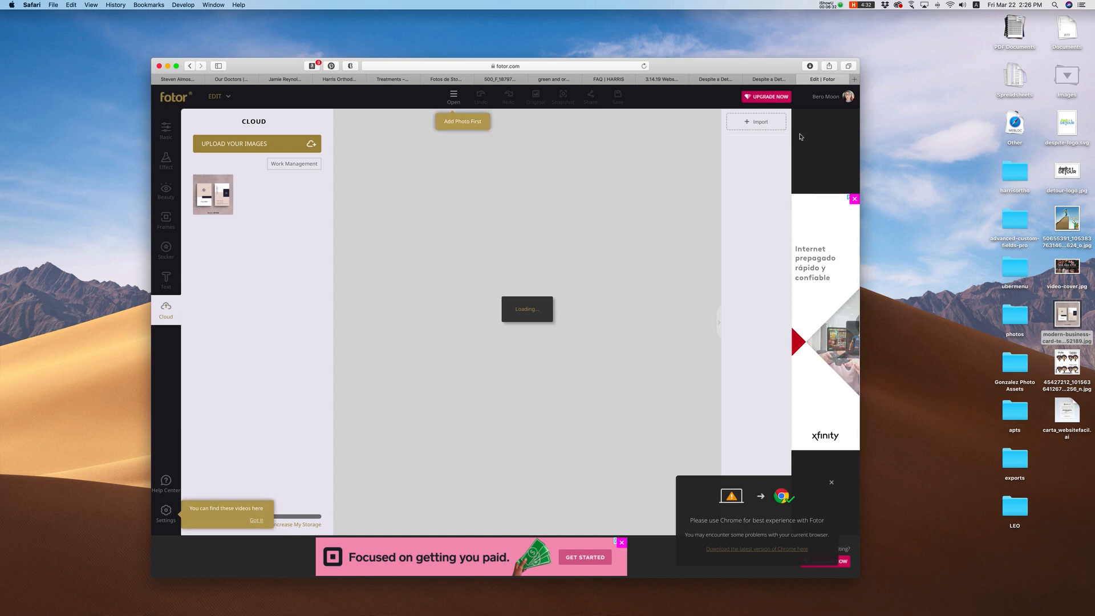
left_click(770, 79)
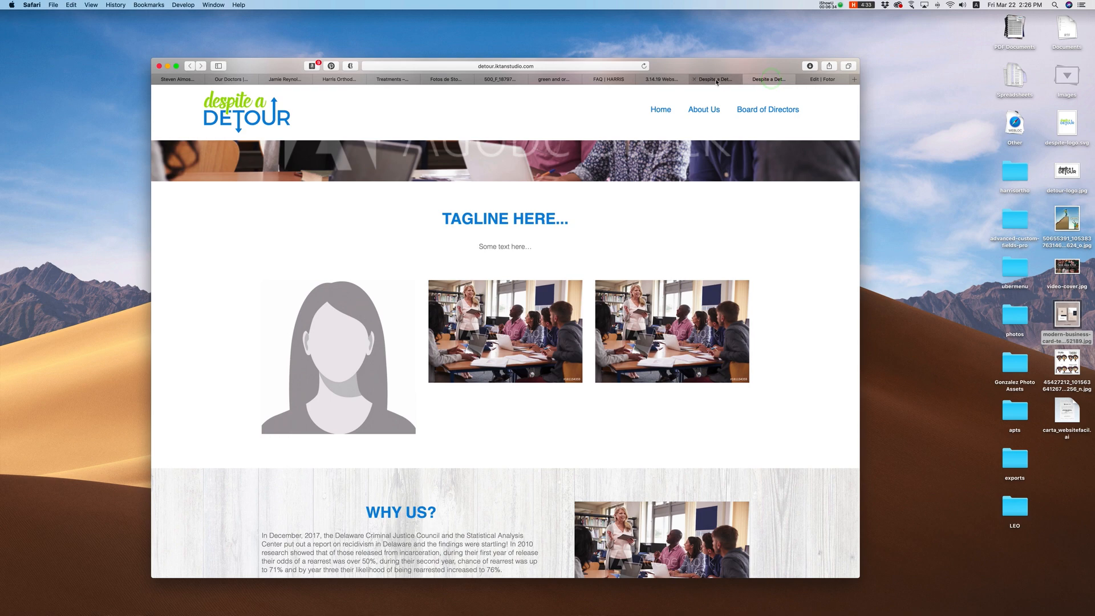
Step: Replace the first tile's placeholder portrait with the classroom photo from the Media Library
left_click(714, 79)
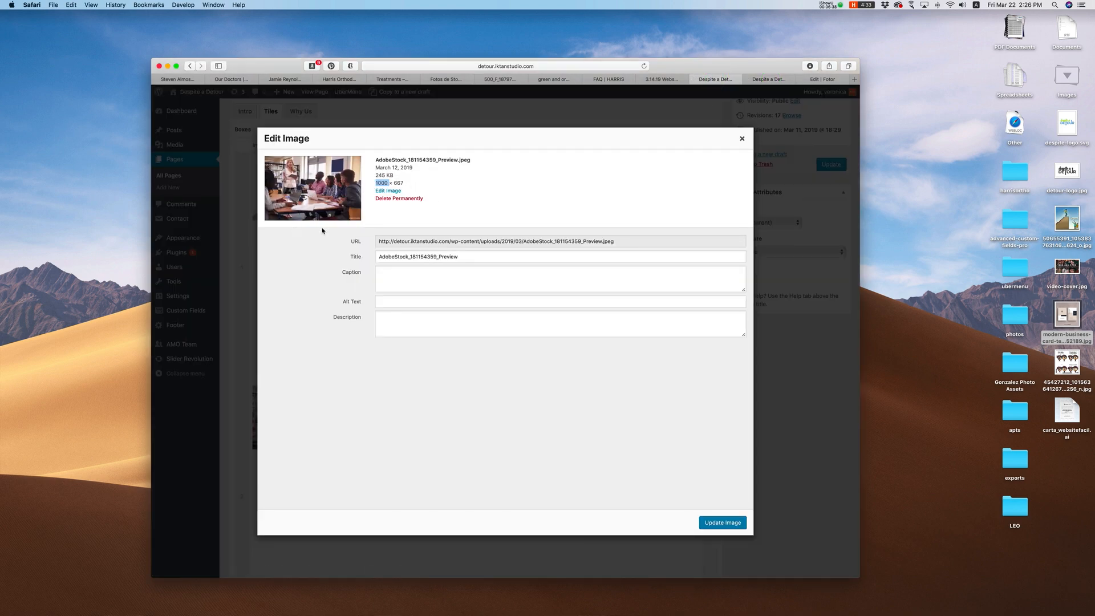
left_click(740, 140)
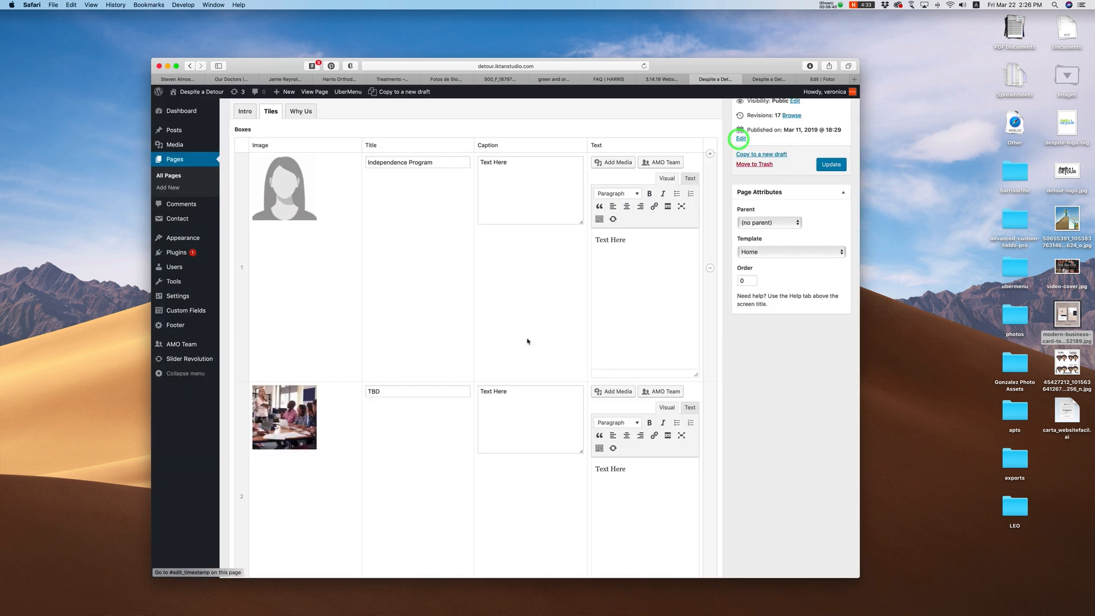
mouse_move(308, 167)
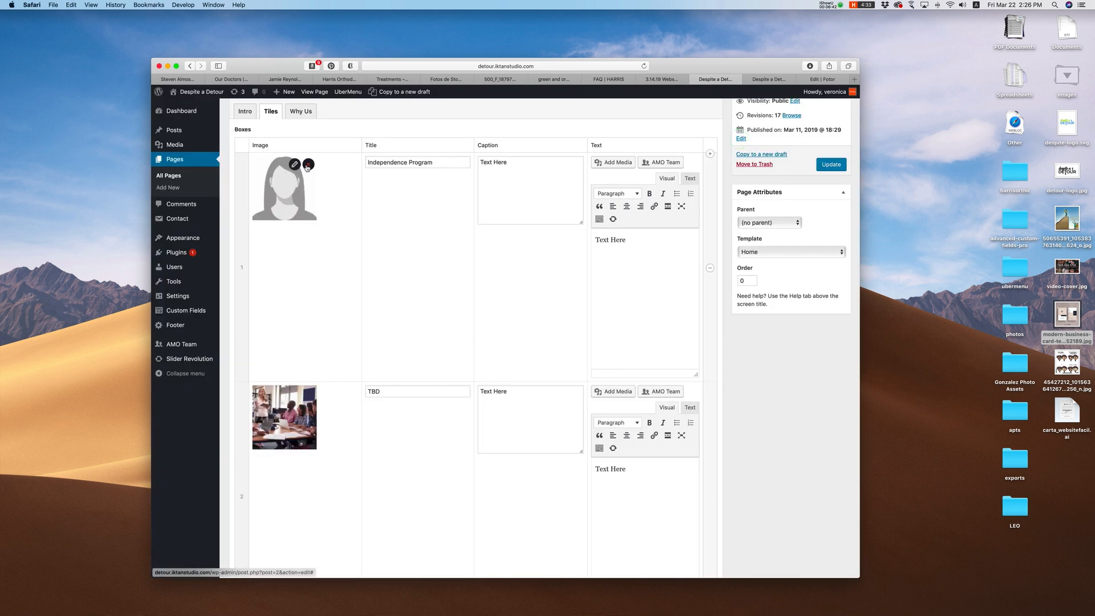
left_click(308, 165)
left_click(311, 163)
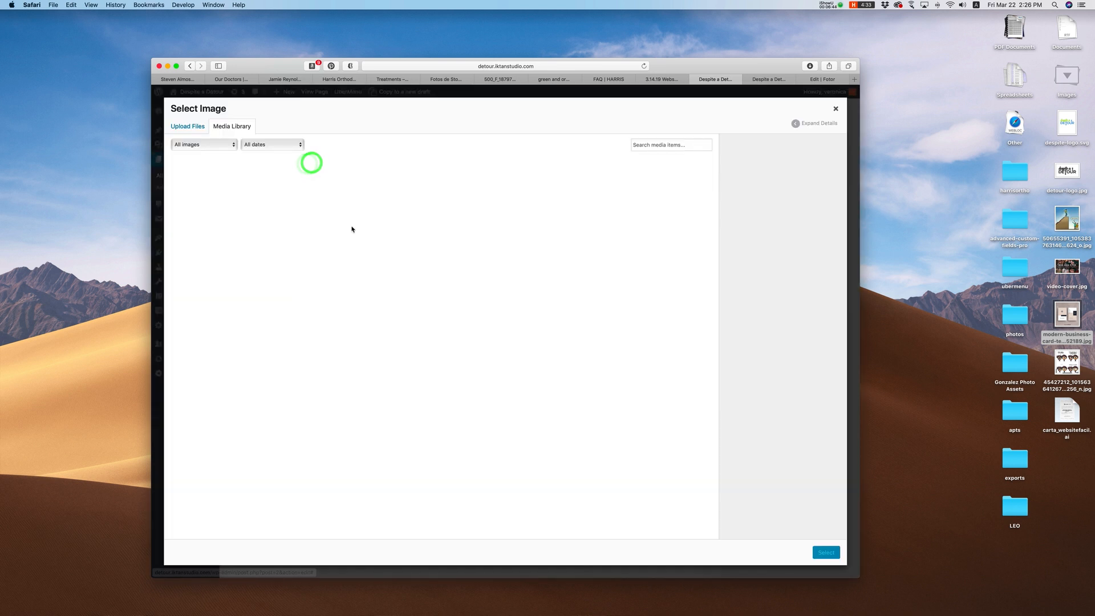
left_click(332, 201)
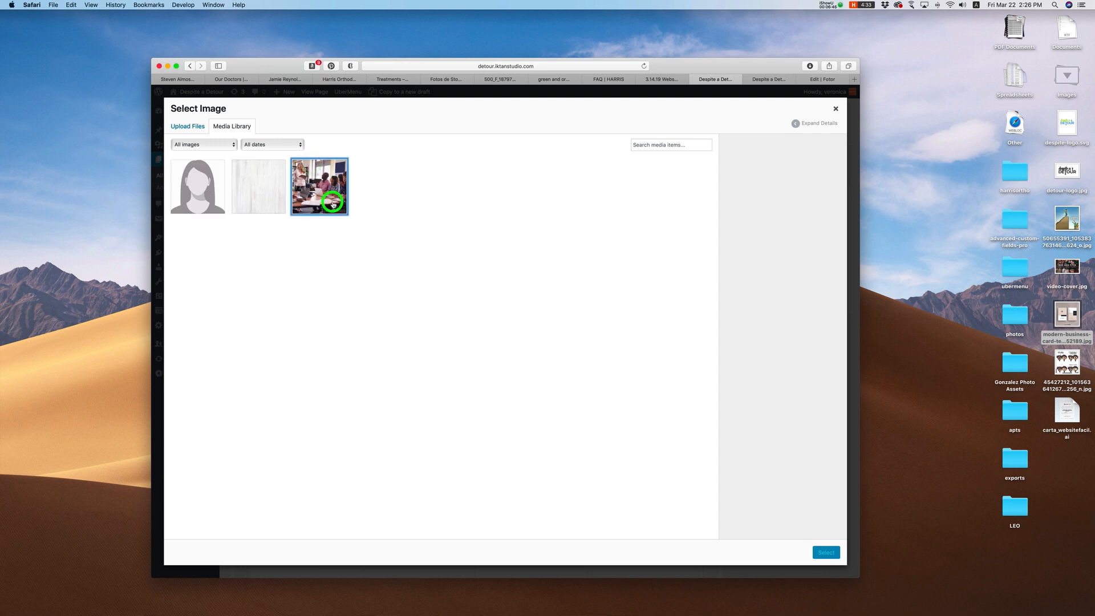
left_click(824, 556)
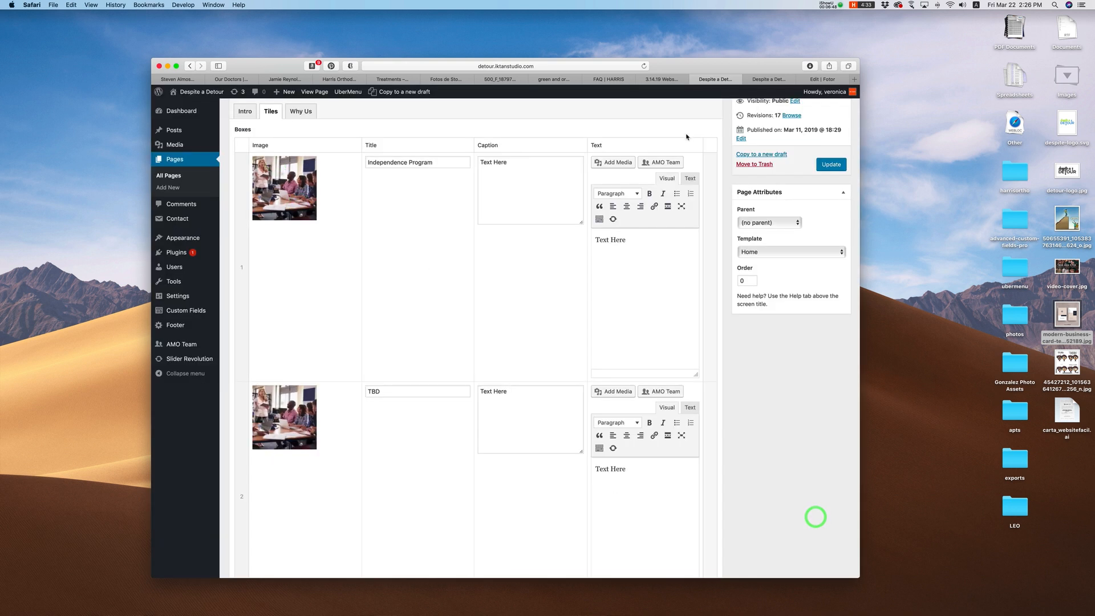
Step: Update the Home Page and reload the live site to confirm three matching classroom tiles
left_click(775, 80)
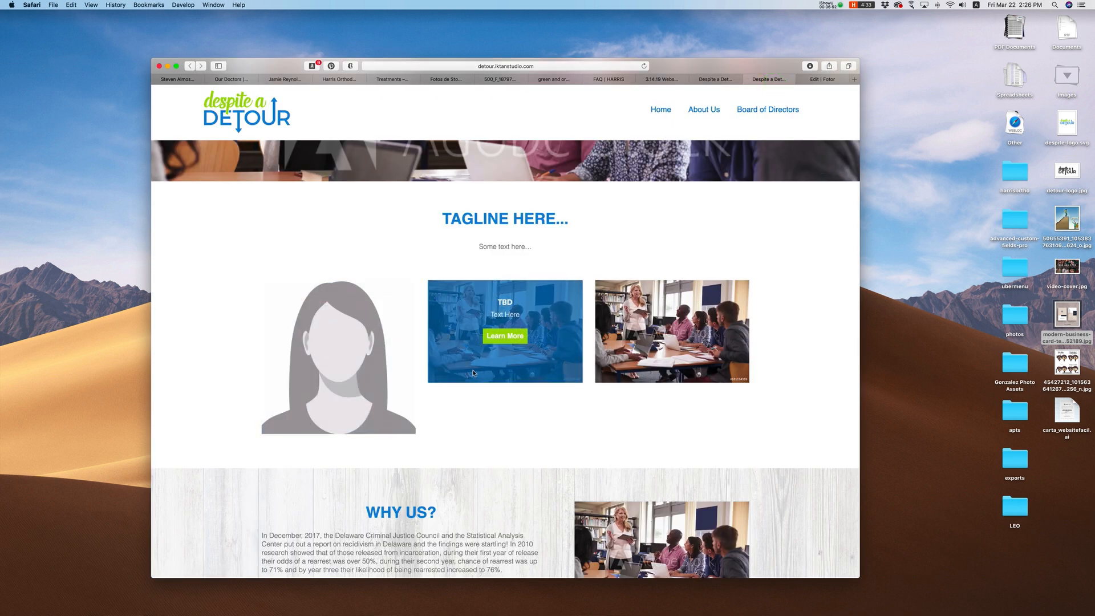
left_click(720, 79)
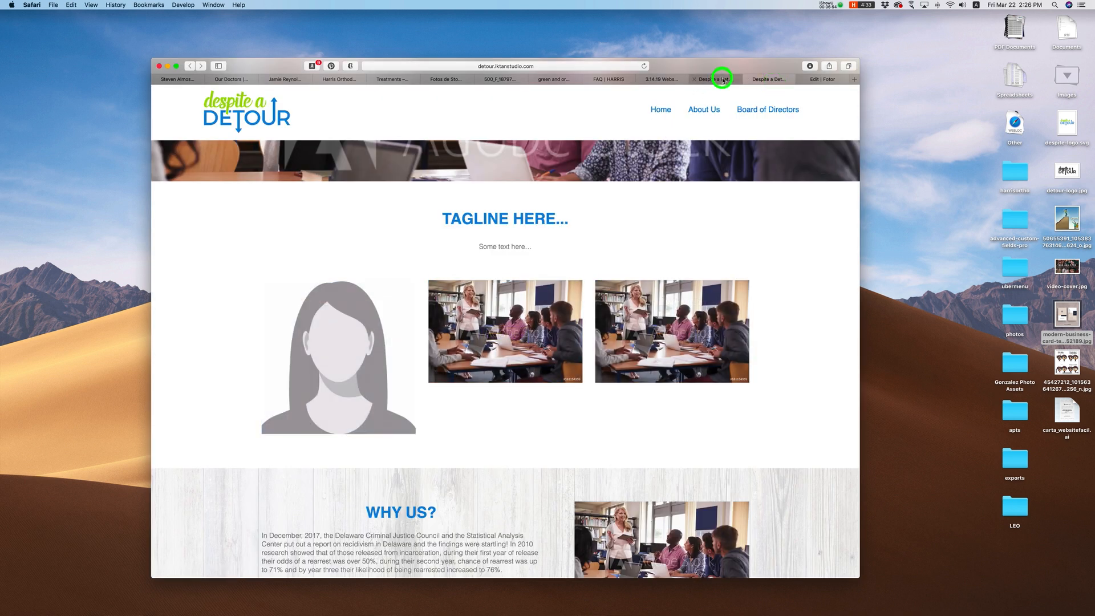
left_click(817, 80)
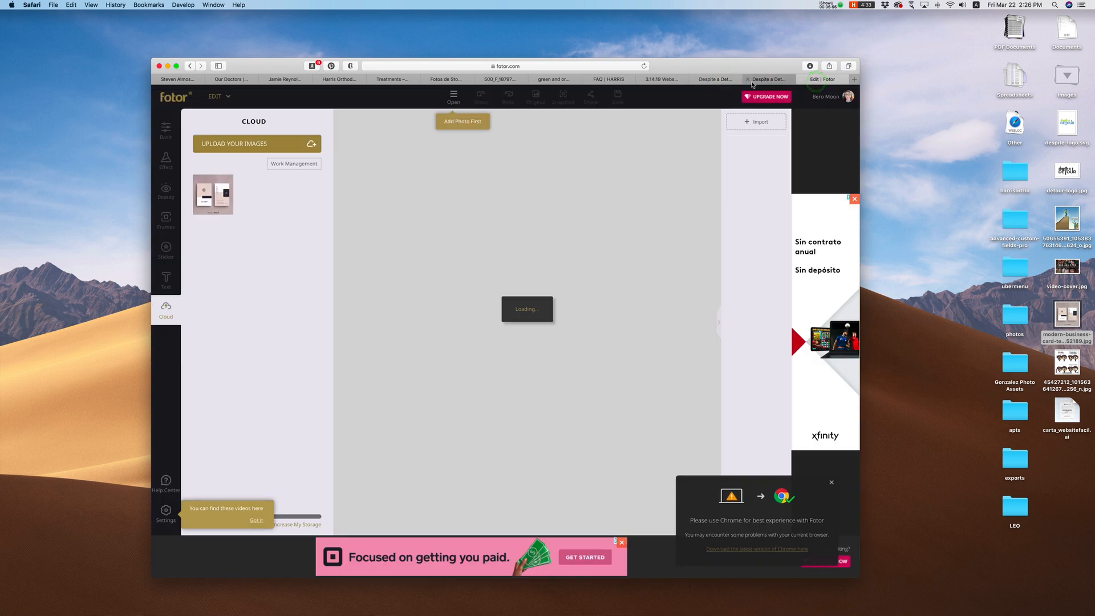
left_click(722, 80)
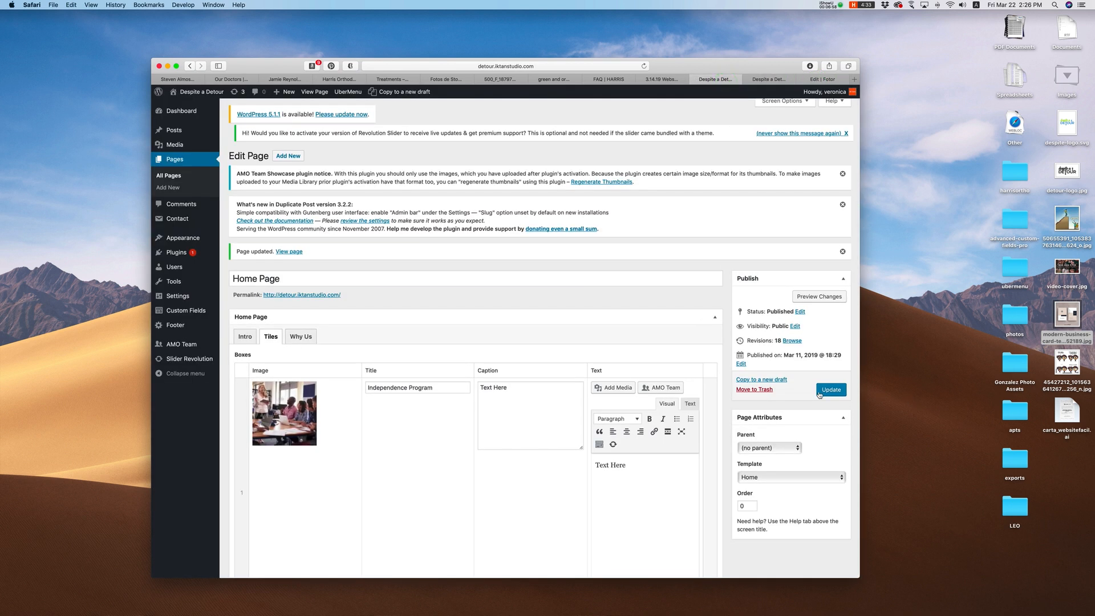
scroll(329, 407, "down", 5)
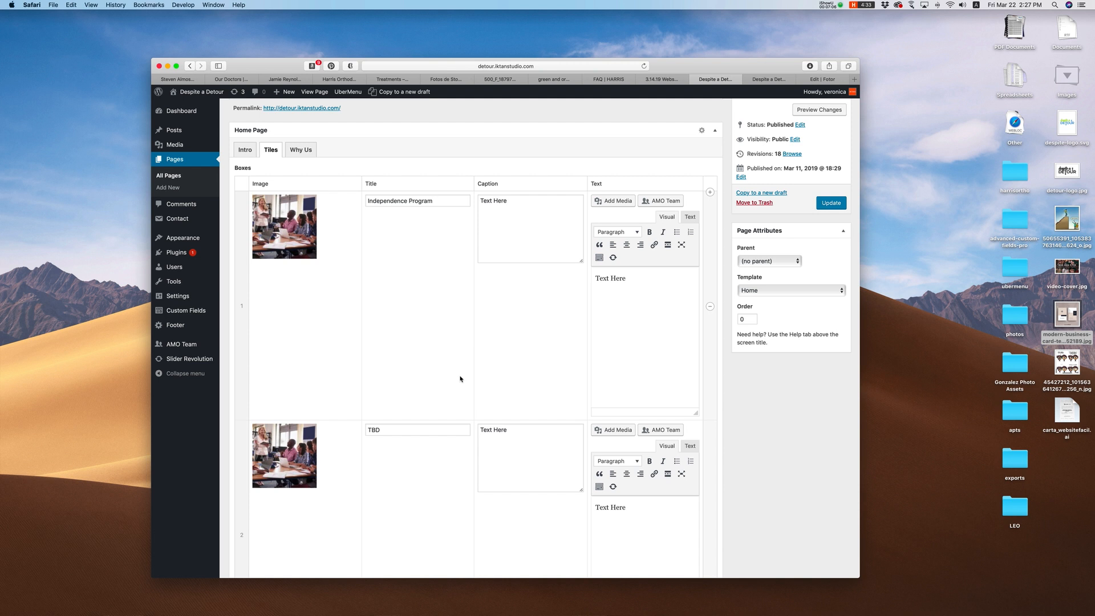
scroll(459, 379, "up", 3)
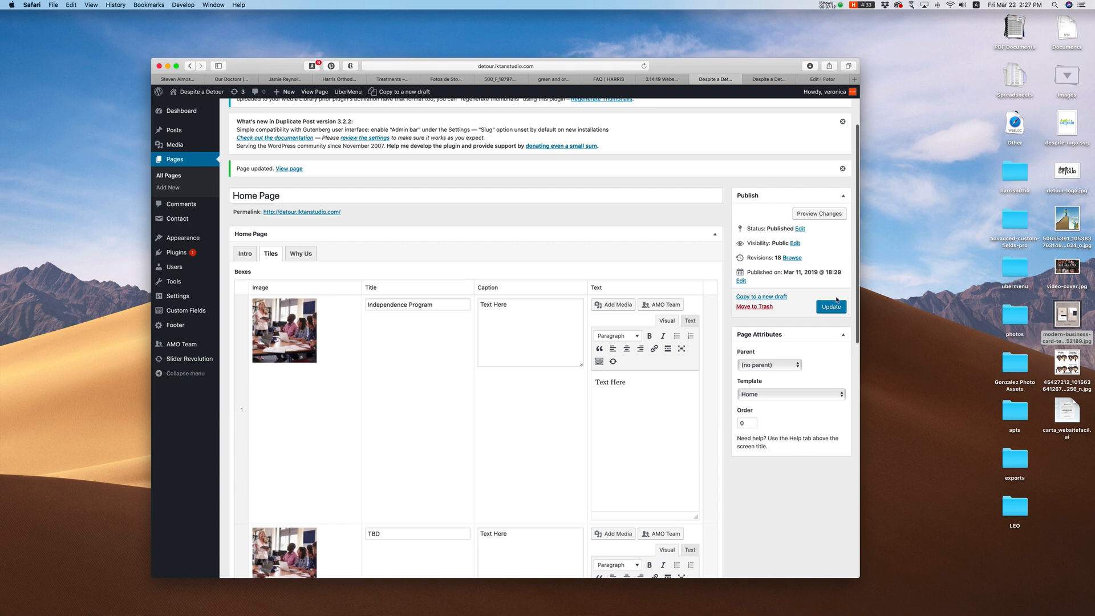
left_click(820, 310)
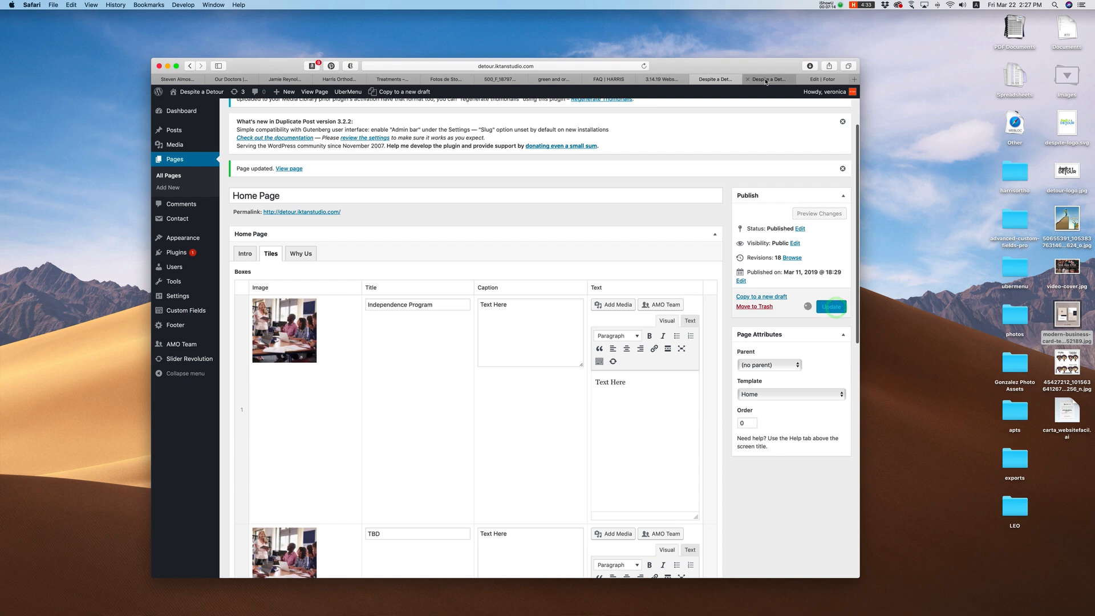
left_click(775, 80)
left_click(643, 67)
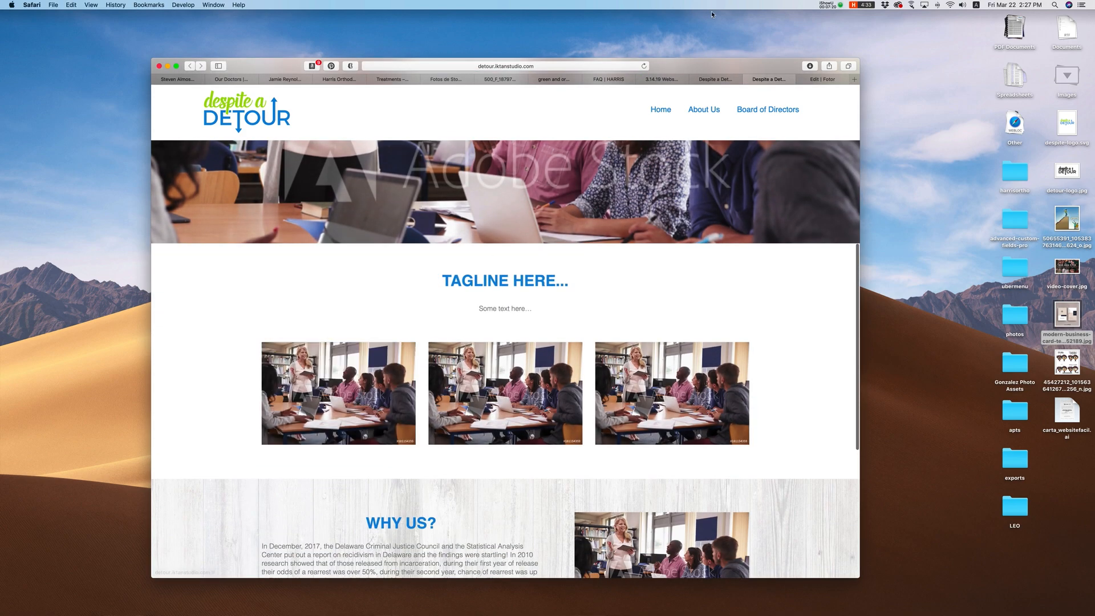
left_click(715, 79)
scroll(602, 279, "down", 2)
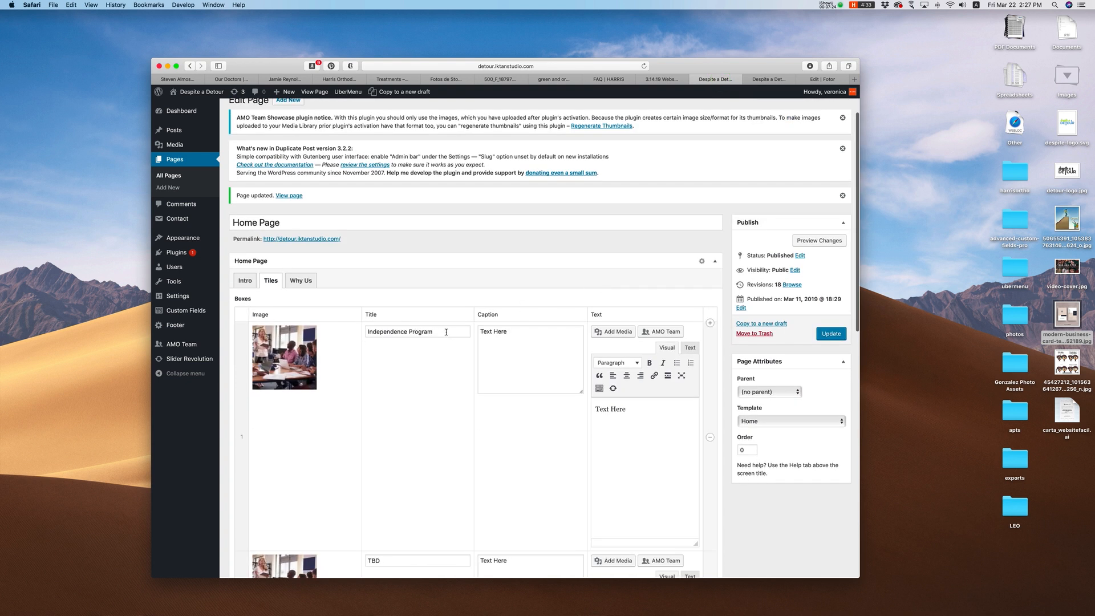
Step: Clear the Independence Program tile's caption text
left_click_drag(447, 332, 361, 331)
scroll(368, 334, "down", 5)
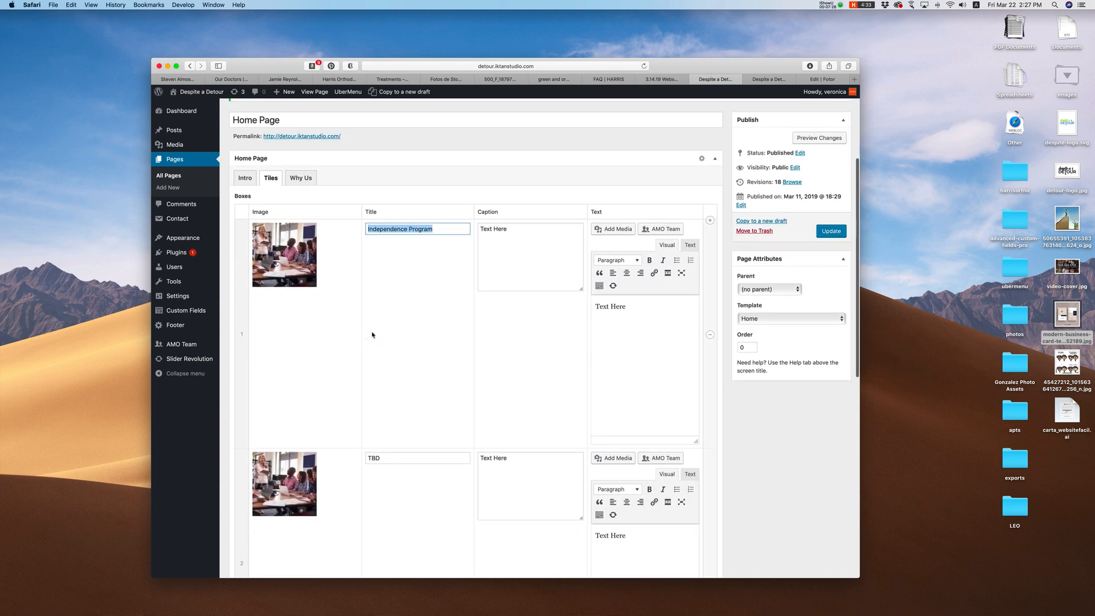
scroll(391, 355, "up", 3)
left_click(516, 231)
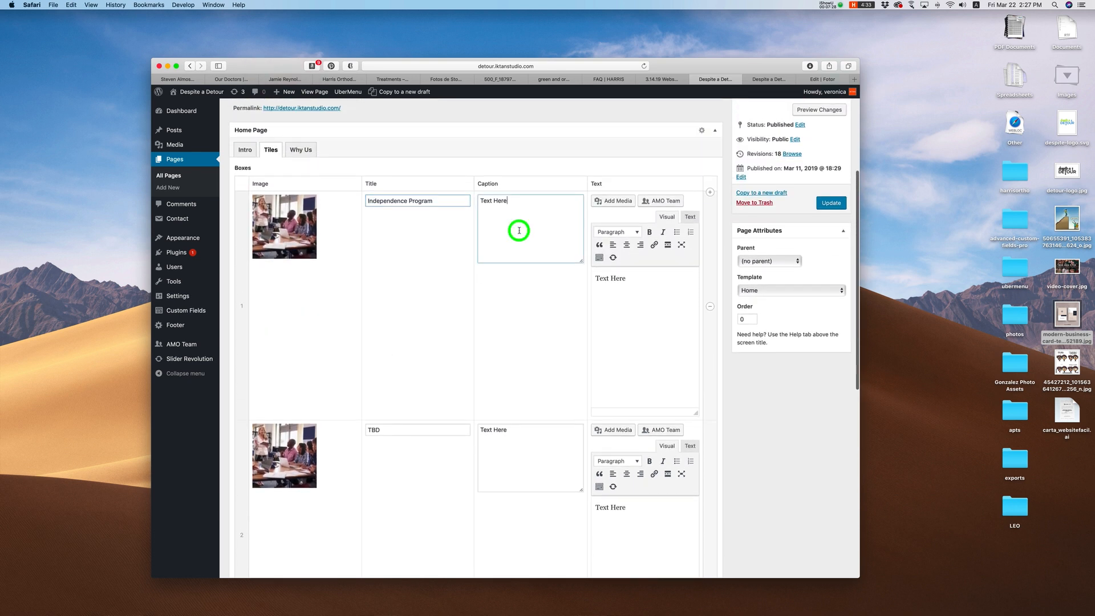
left_click_drag(507, 198, 466, 197)
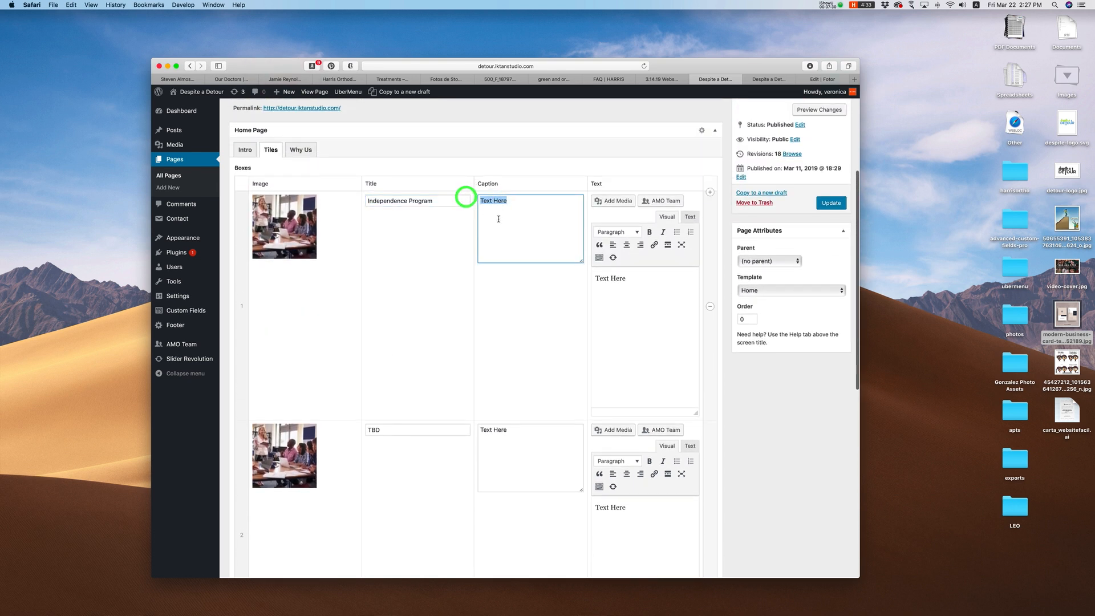
Step: Update the page with the emptied caption and check it on the live homepage
left_click(765, 79)
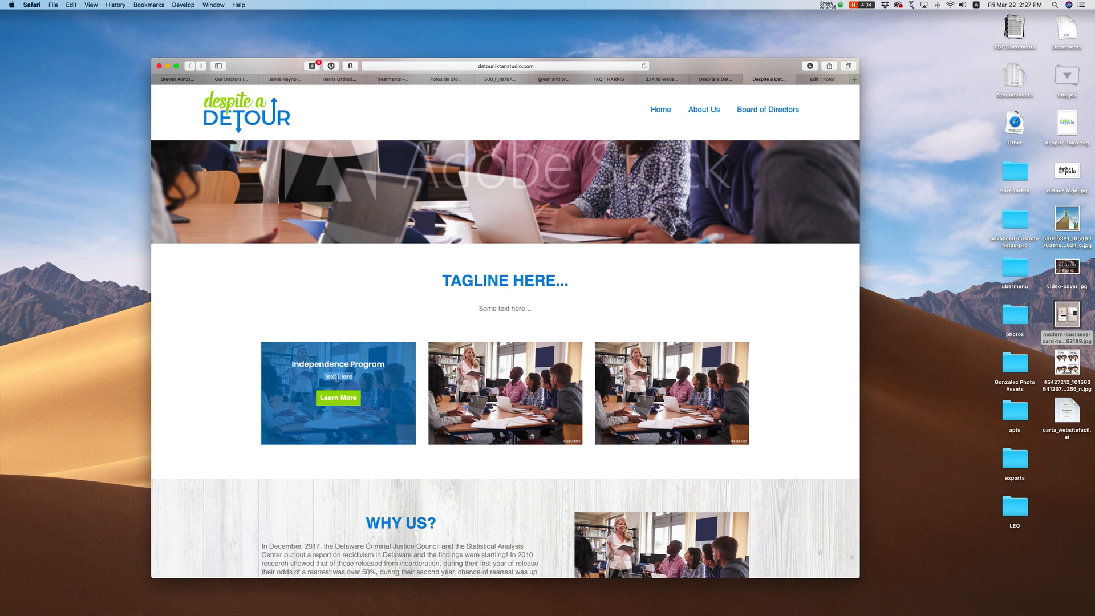
left_click(720, 80)
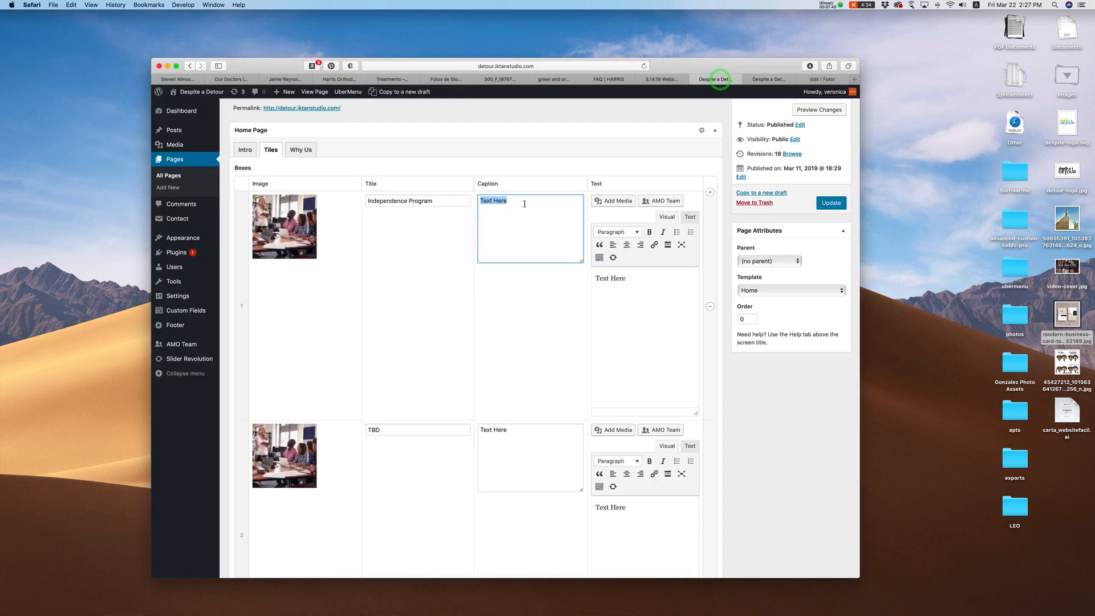
left_click(831, 202)
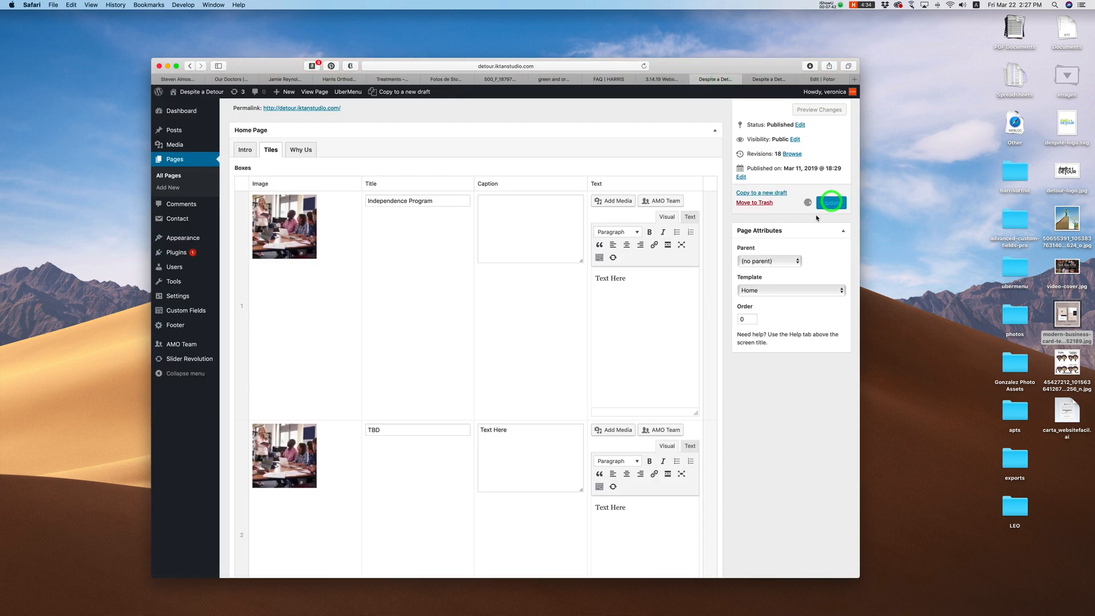
left_click(766, 80)
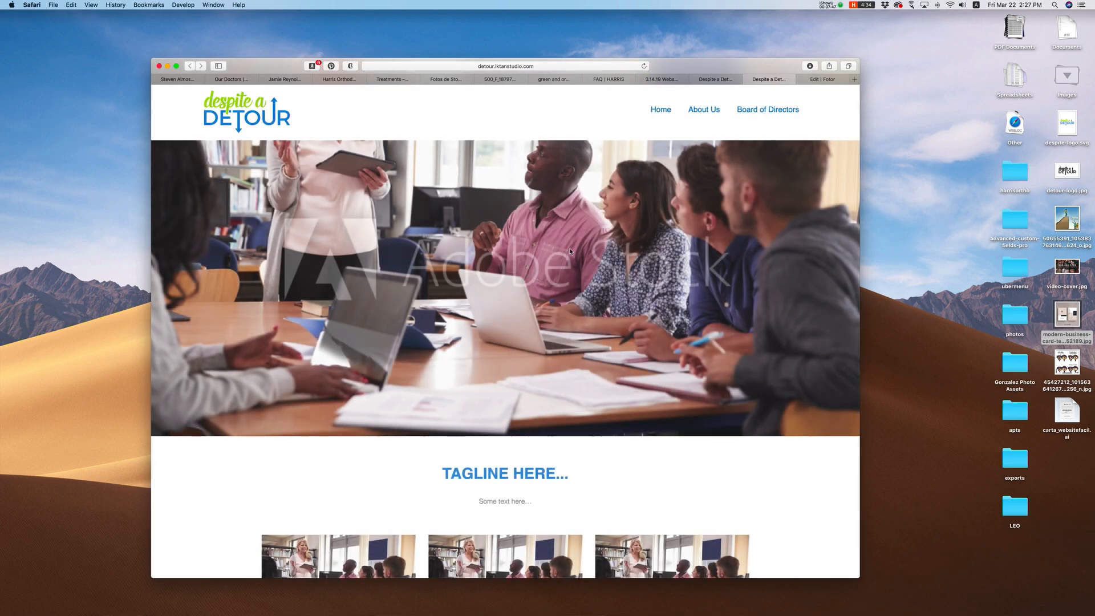
scroll(571, 252, "down", 5)
mouse_move(338, 288)
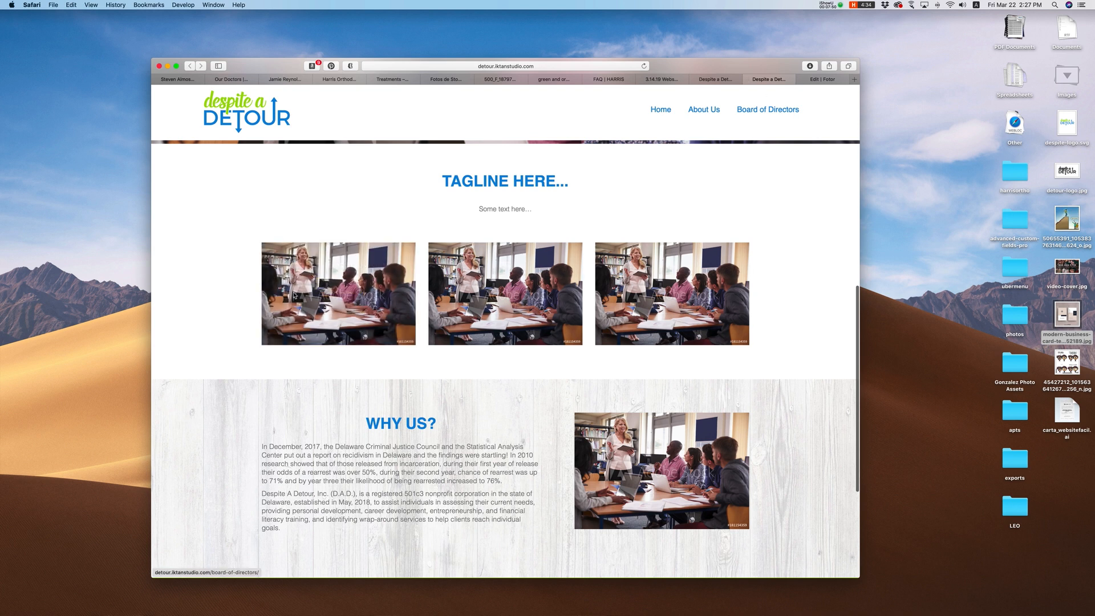
left_click(720, 80)
Step: Restore 'Text Here' in the caption by copying it from the body text
left_click(520, 400)
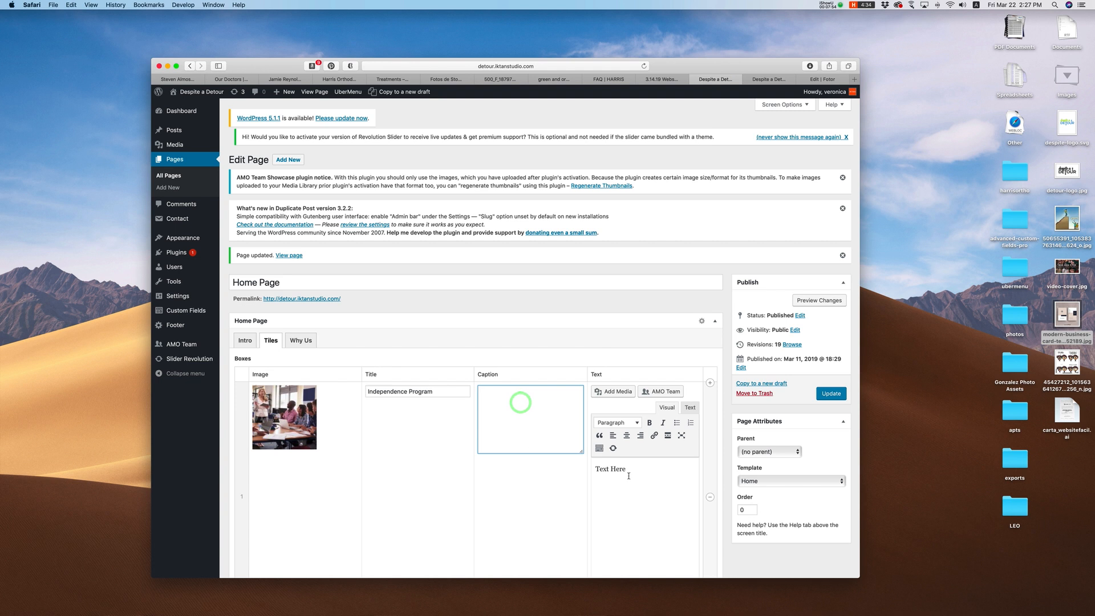
scroll(656, 475, "down", 1)
left_click_drag(594, 465, 628, 468)
key("super+c")
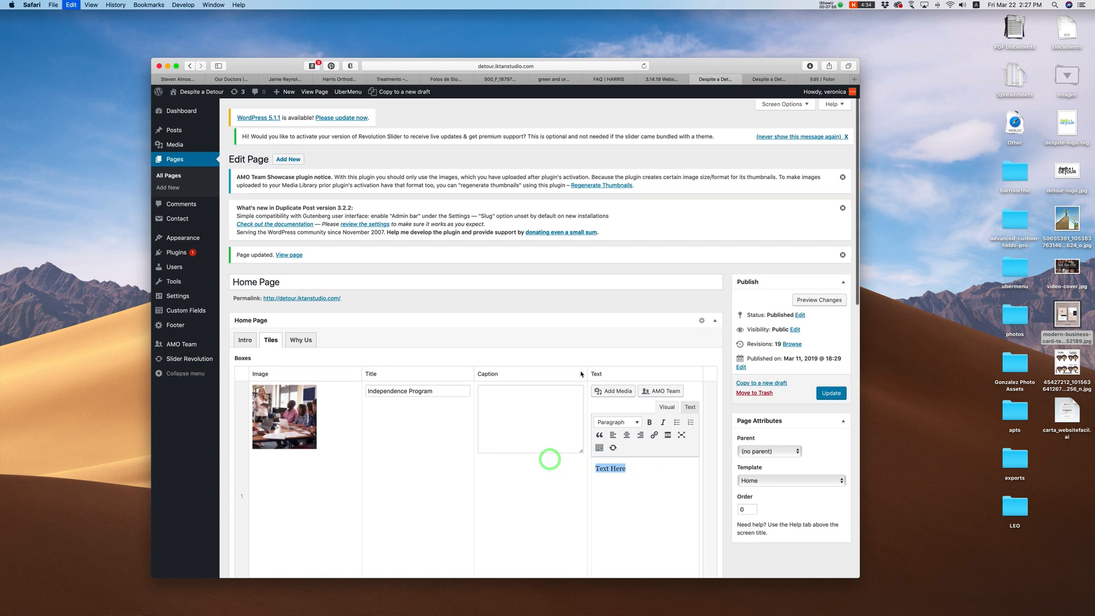
left_click(531, 411)
key("super+v")
left_click(648, 481)
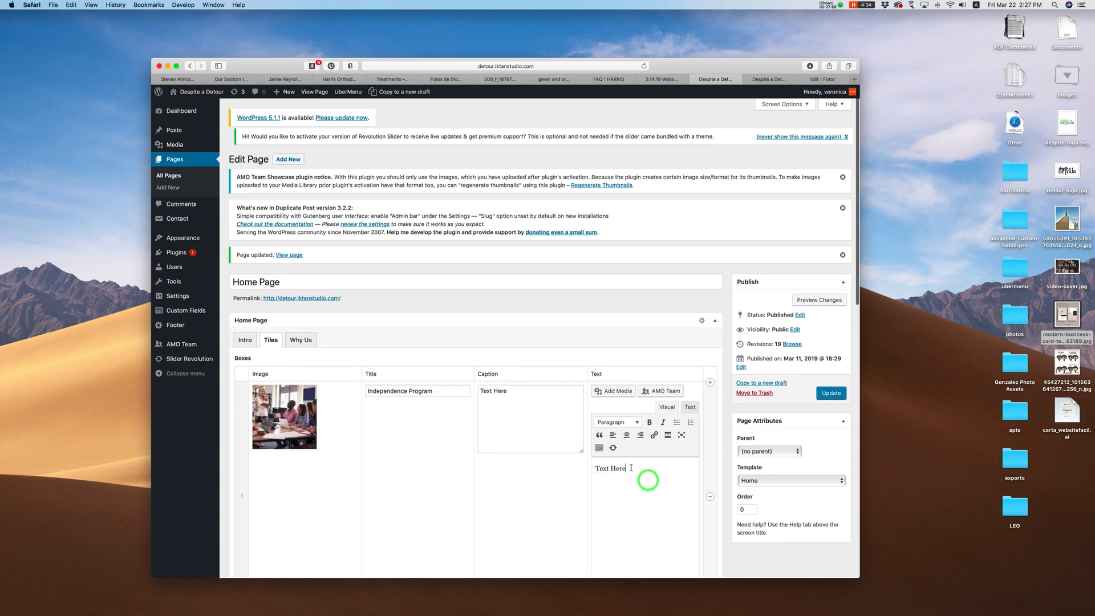
scroll(632, 468, "down", 3)
left_click_drag(628, 384, 567, 382)
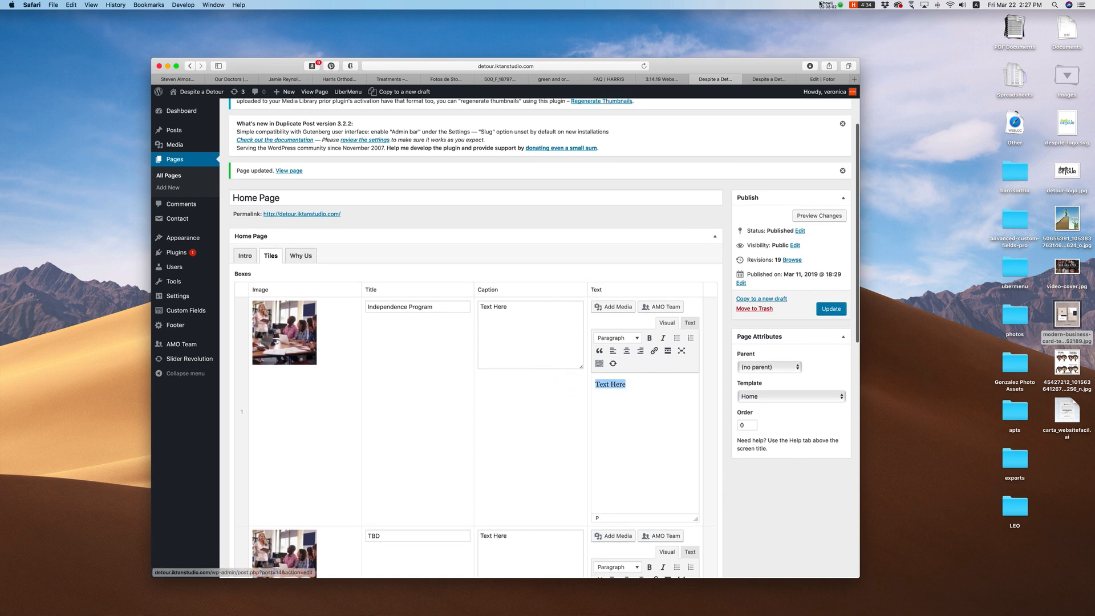
key("super+t")
Step: Load loremipsum.io by typing 'lorem' and copy a generated placeholder paragraph
type("lorem")
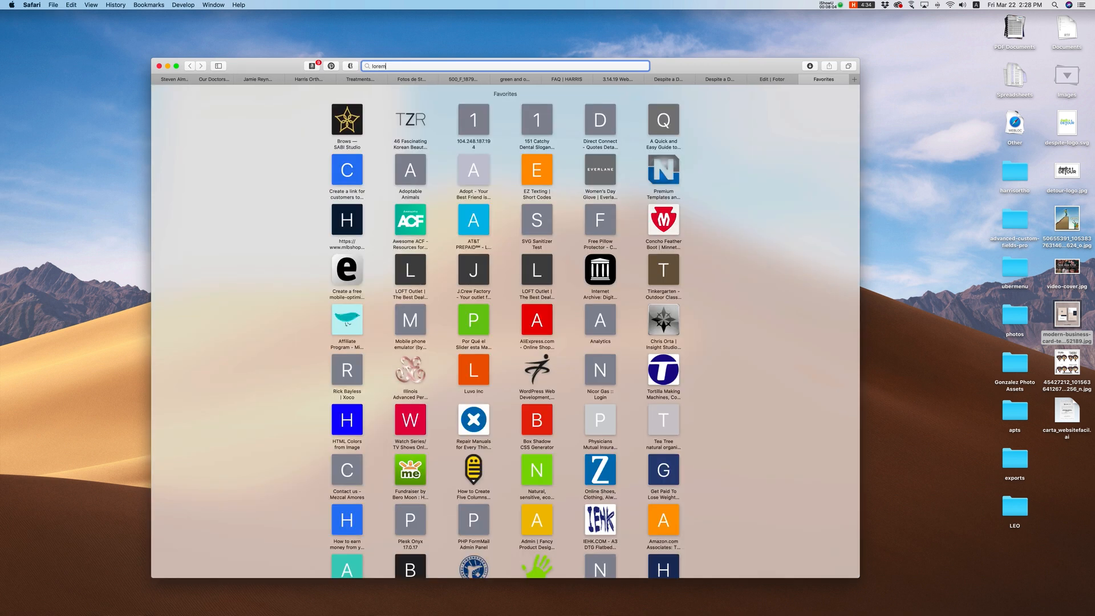
key("Return")
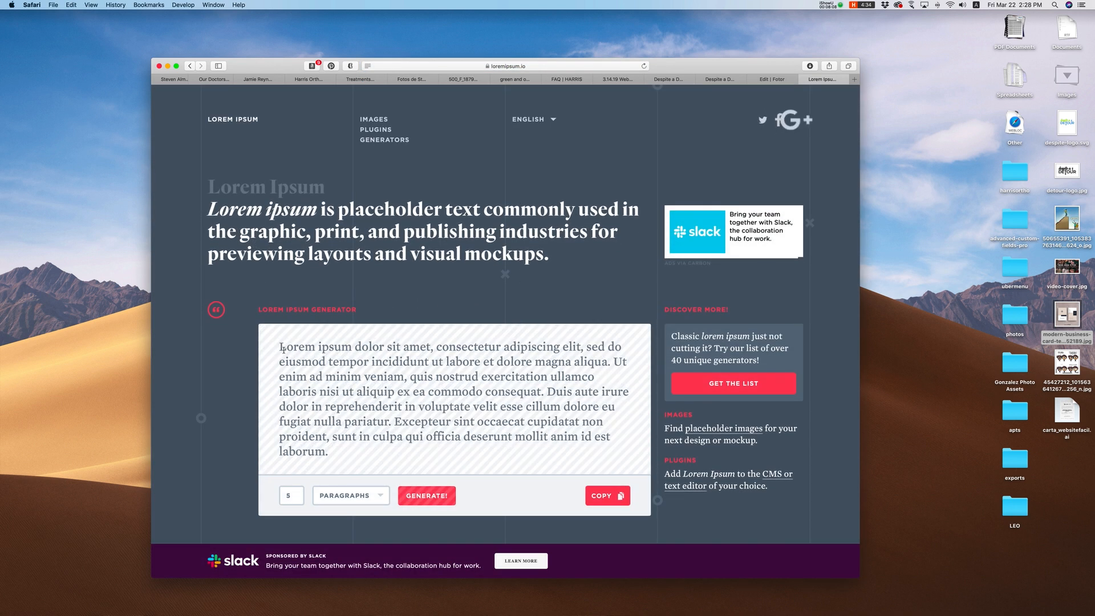
left_click_drag(279, 345, 336, 452)
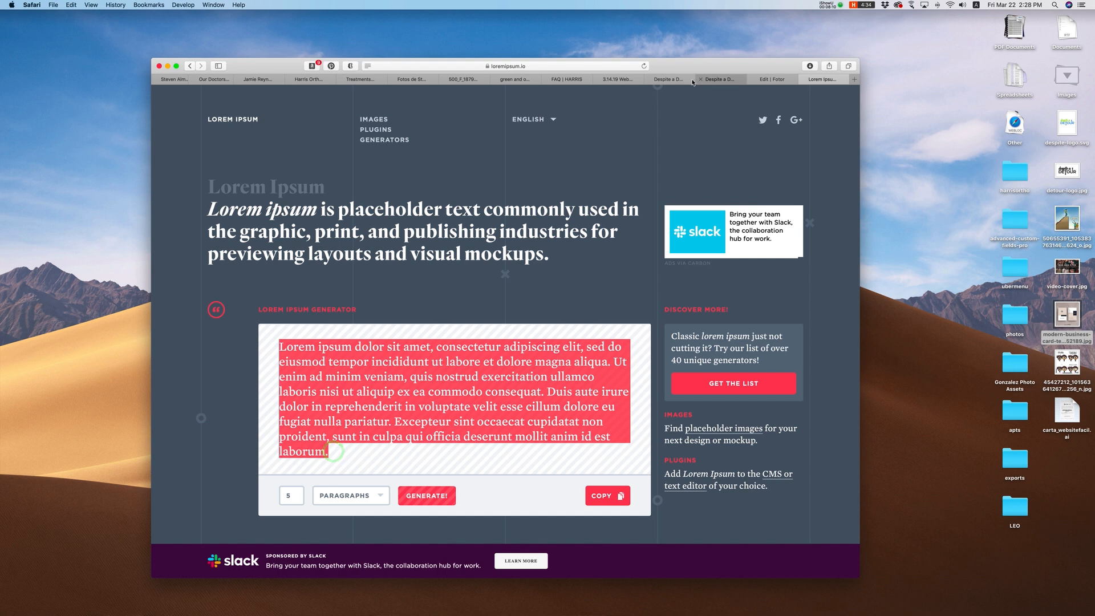
left_click(722, 79)
left_click(661, 79)
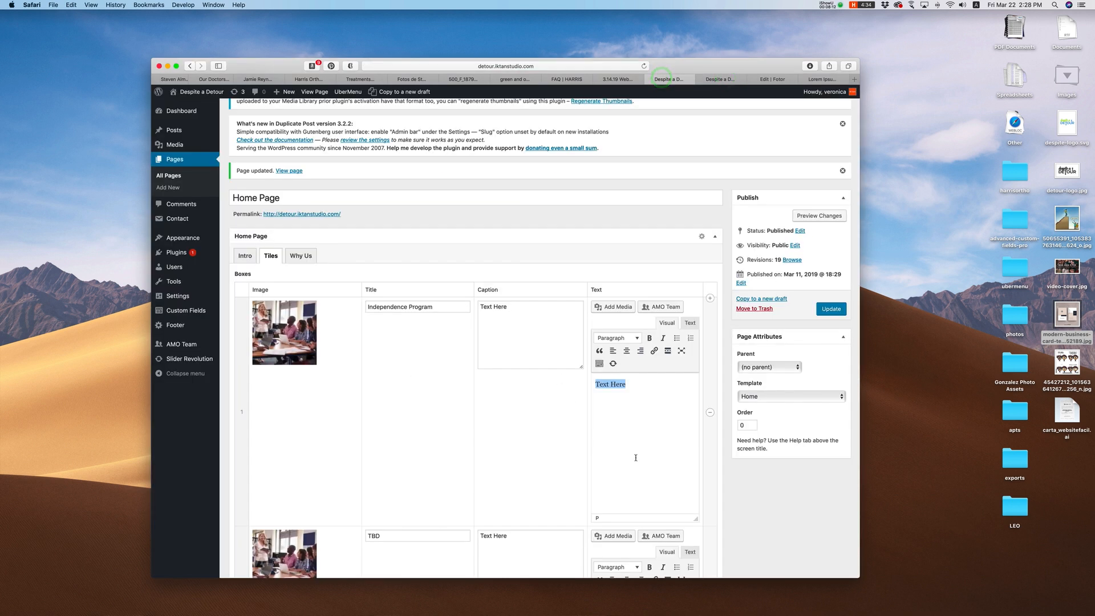
Step: Replace the tile's body text with the lorem ipsum paragraph and update the page
left_click(637, 434)
key("super+a")
key("super+v")
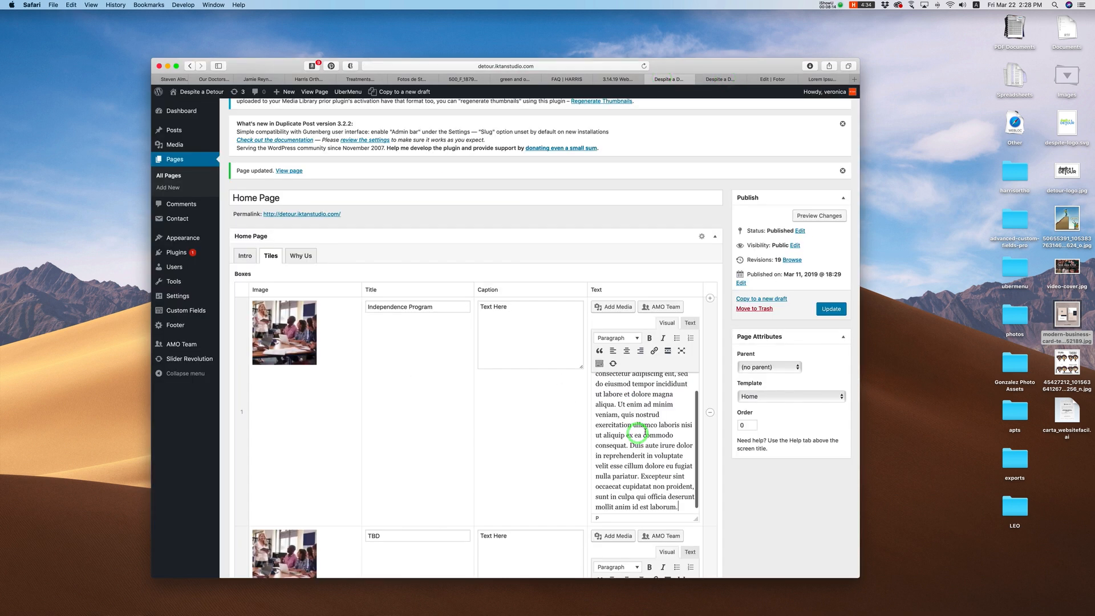
left_click(831, 309)
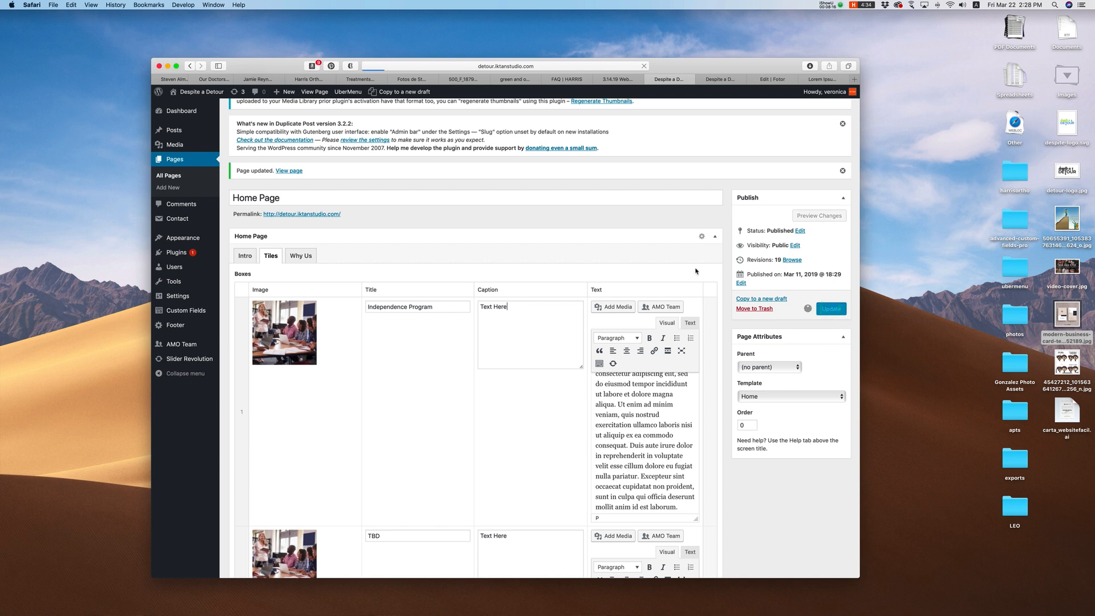
Step: Reload the live site and check the lorem paragraph in the Independence Program popup
left_click(720, 79)
left_click(643, 66)
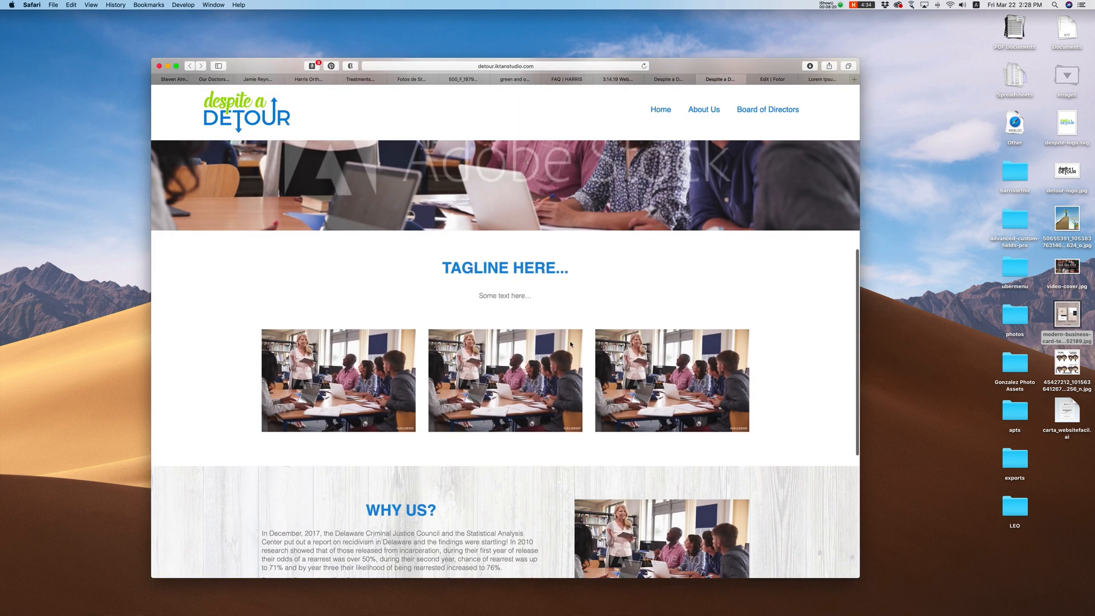
left_click(350, 388)
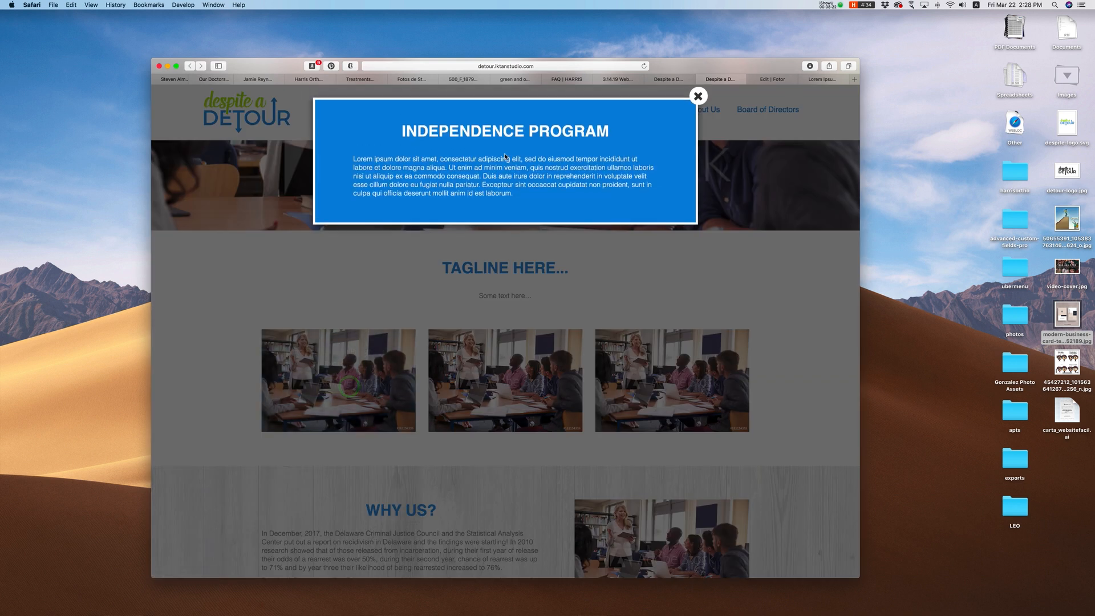
left_click_drag(392, 167, 520, 196)
left_click(574, 199)
left_click(697, 97)
Step: Place the caret above the lorem paragraph and open the media library
left_click(673, 79)
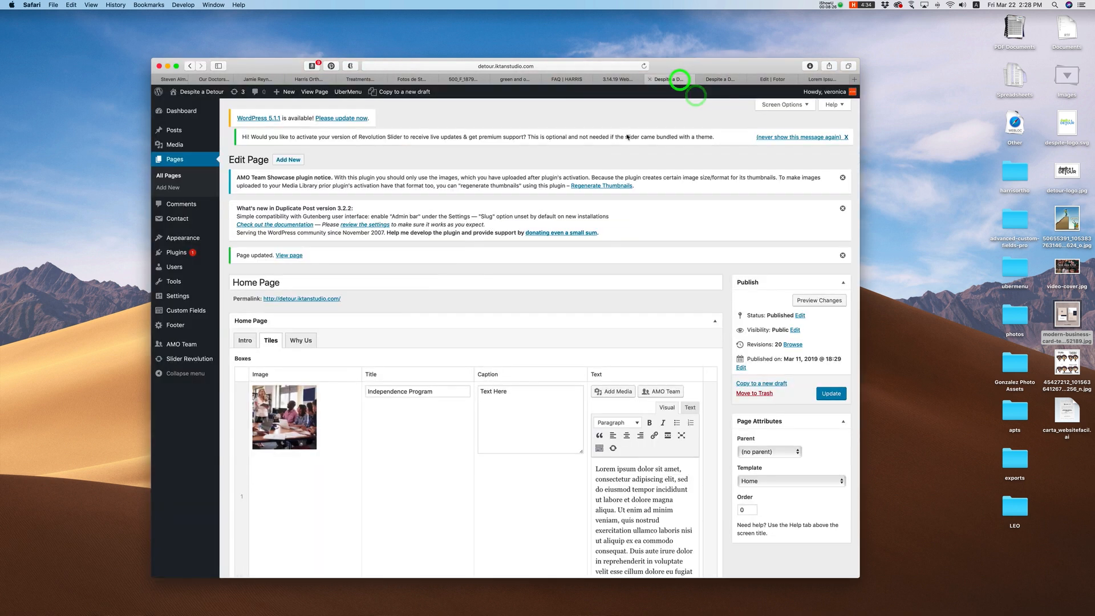
scroll(628, 437, "down", 2)
left_click(594, 385)
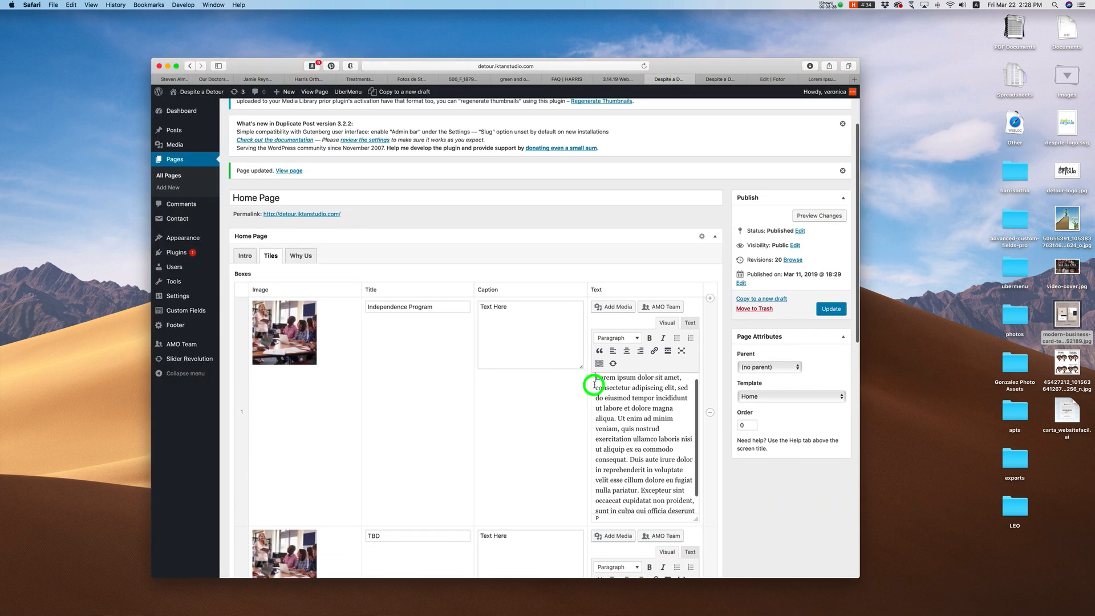
left_click(599, 378)
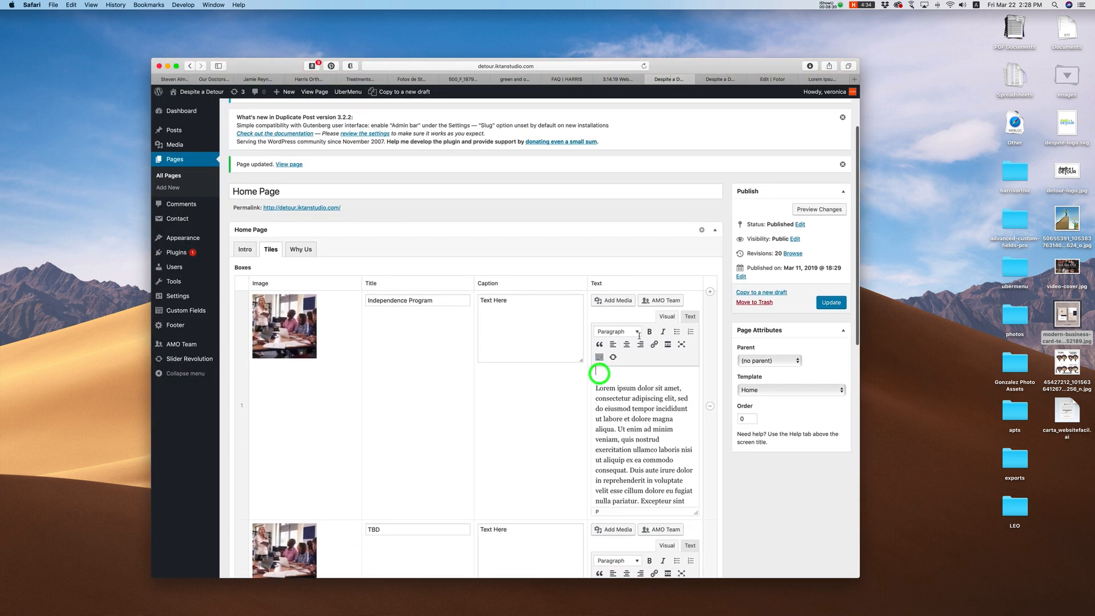
left_click(615, 301)
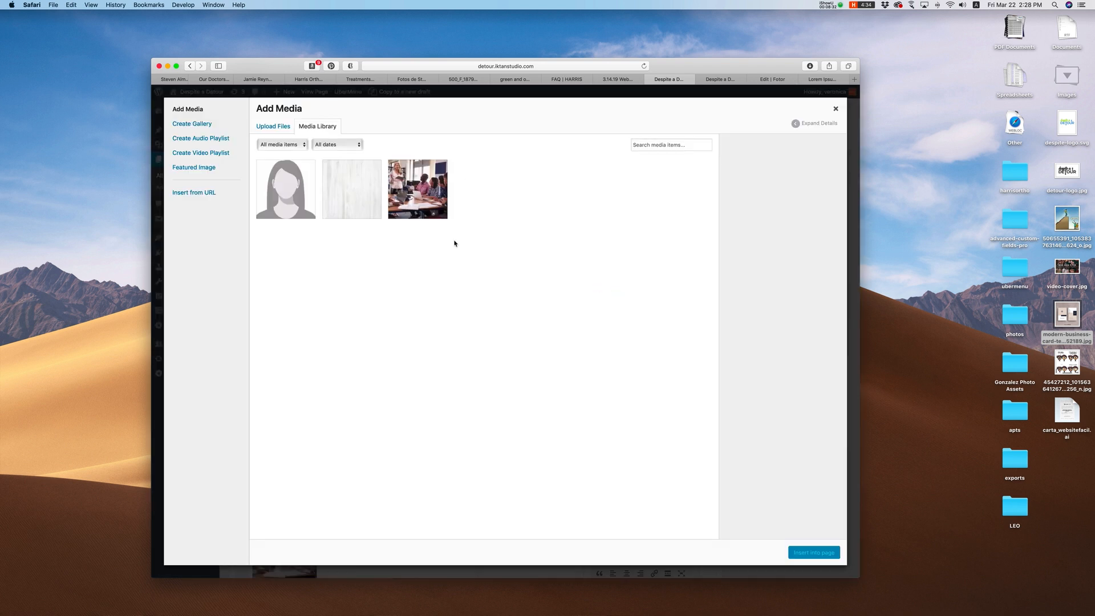
Step: Upload detour-logo.jpg into the media library and select it
left_click(834, 108)
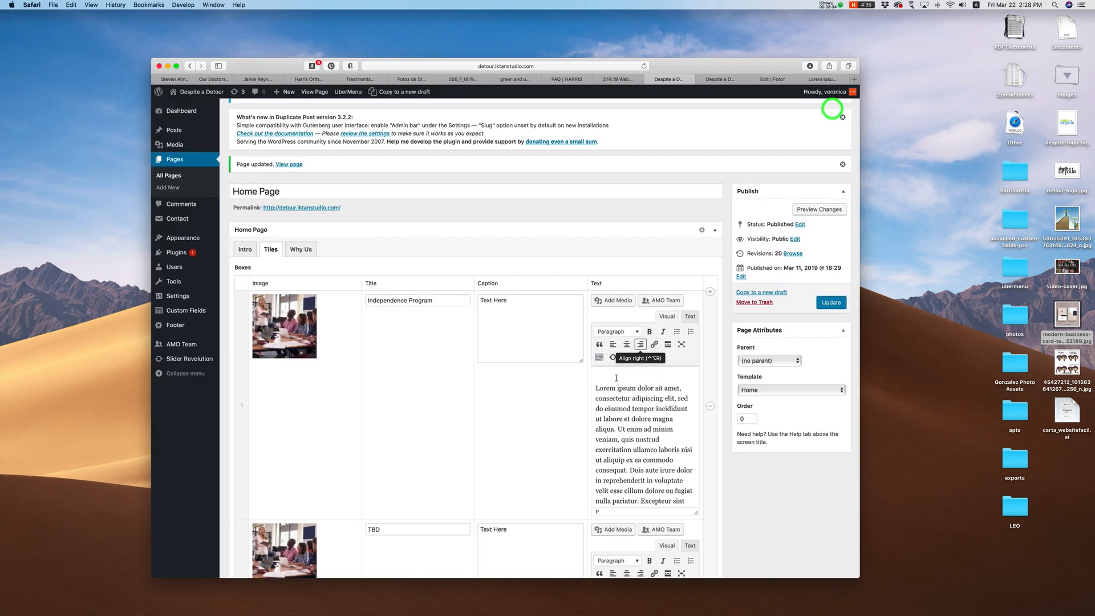
left_click(618, 303)
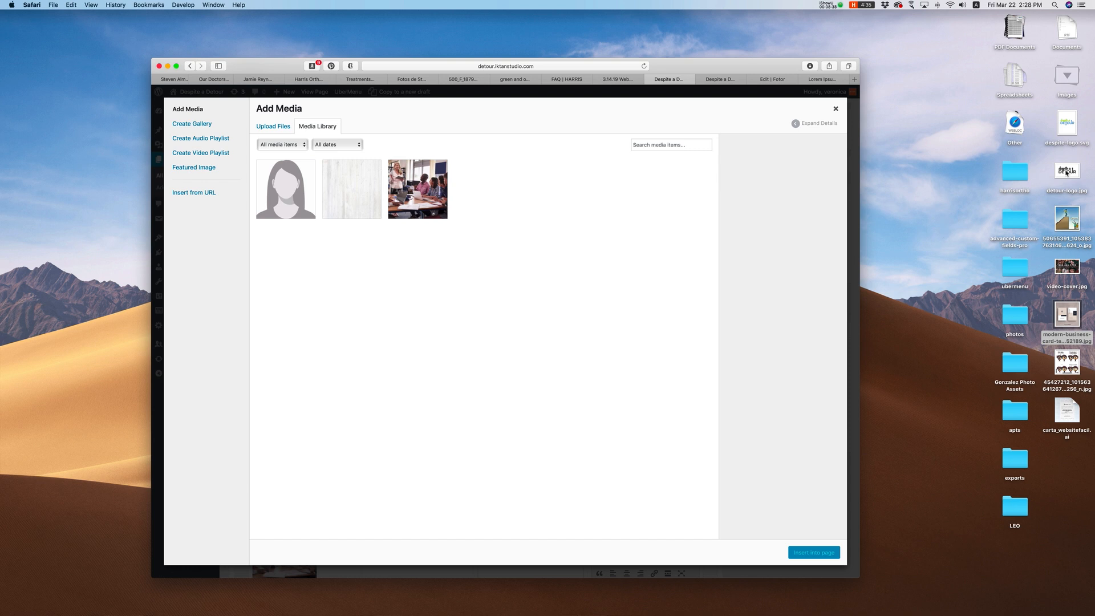
left_click_drag(1068, 173, 511, 178)
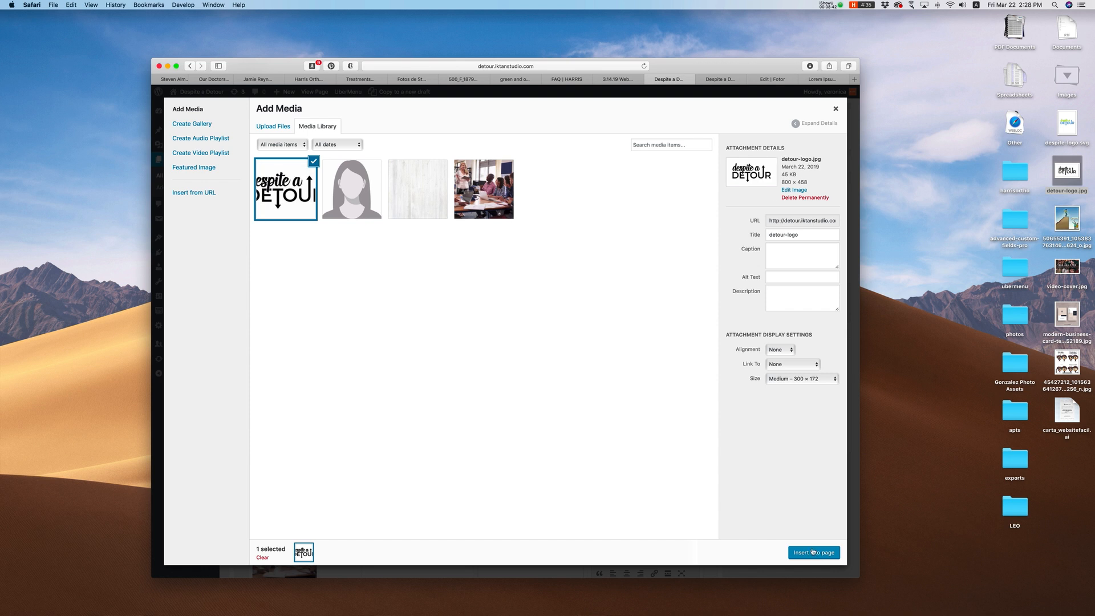
left_click(770, 394)
left_click(748, 376)
left_click(740, 352)
left_click(747, 363)
left_click(753, 381)
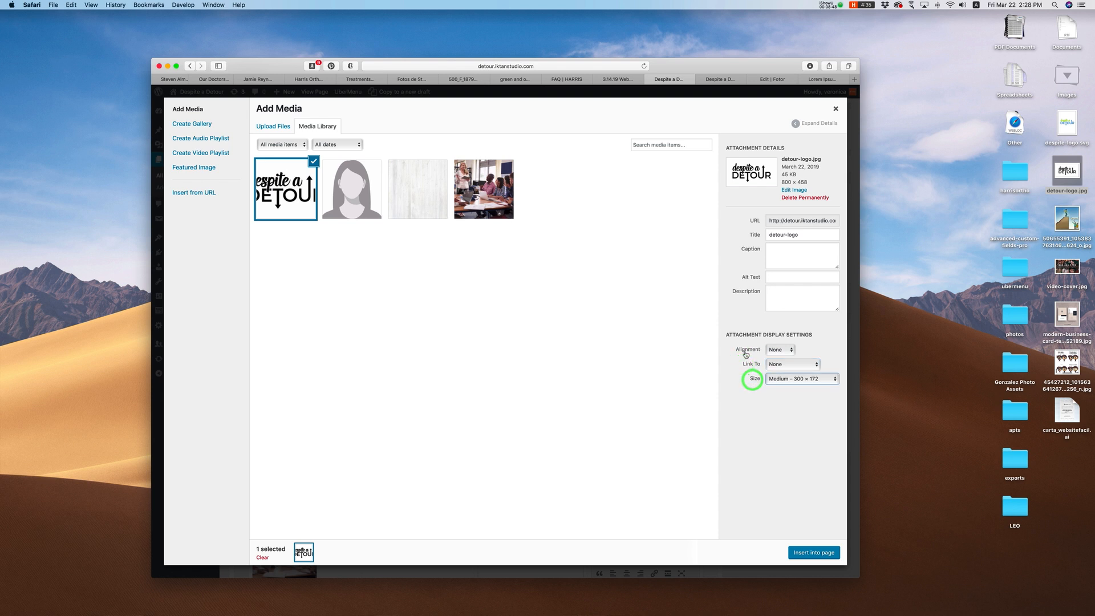
Step: Insert the logo with alignment None, link None, and Full Size 800 × 458
left_click(786, 351)
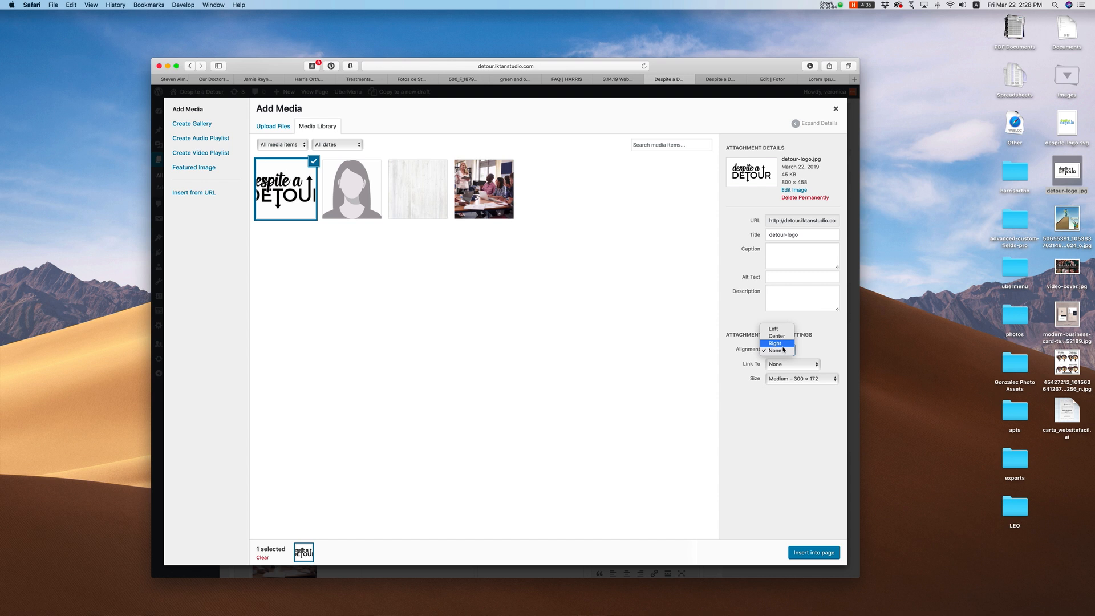
left_click(776, 351)
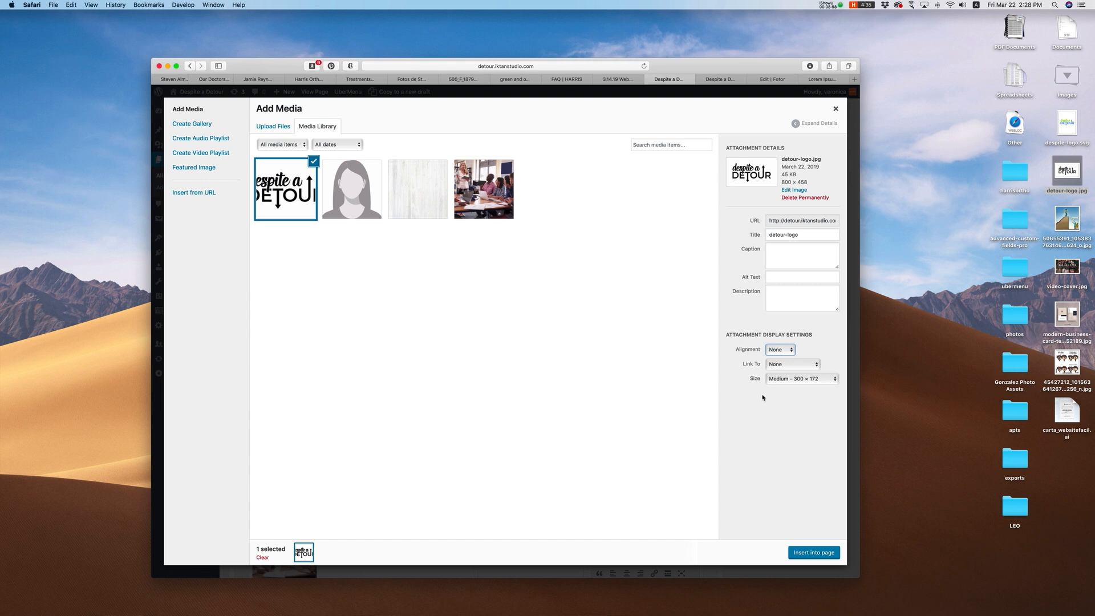
left_click(790, 367)
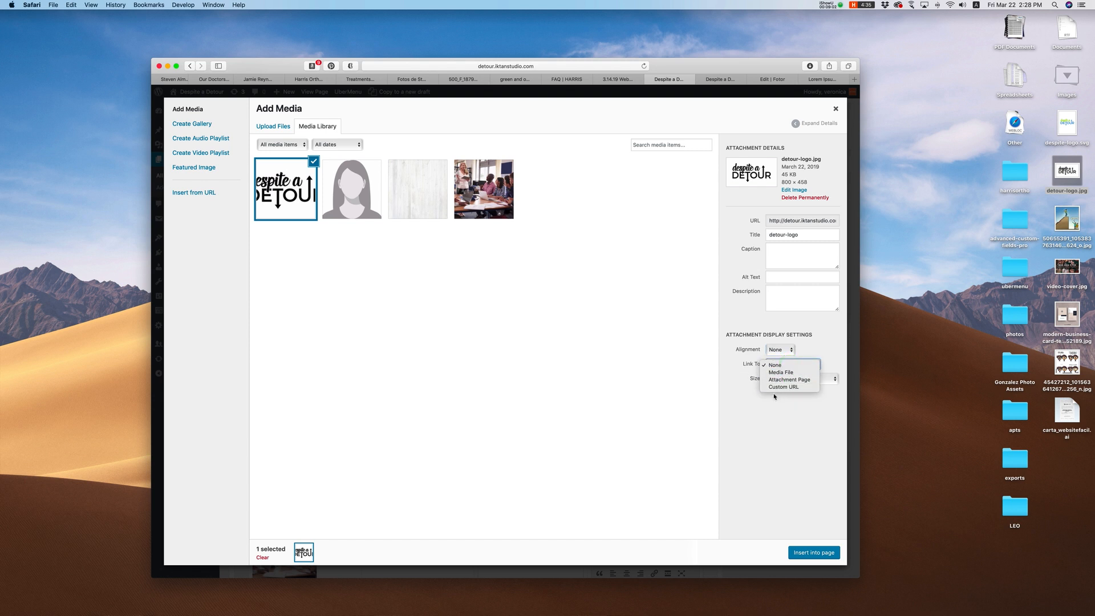
left_click(748, 404)
left_click(786, 383)
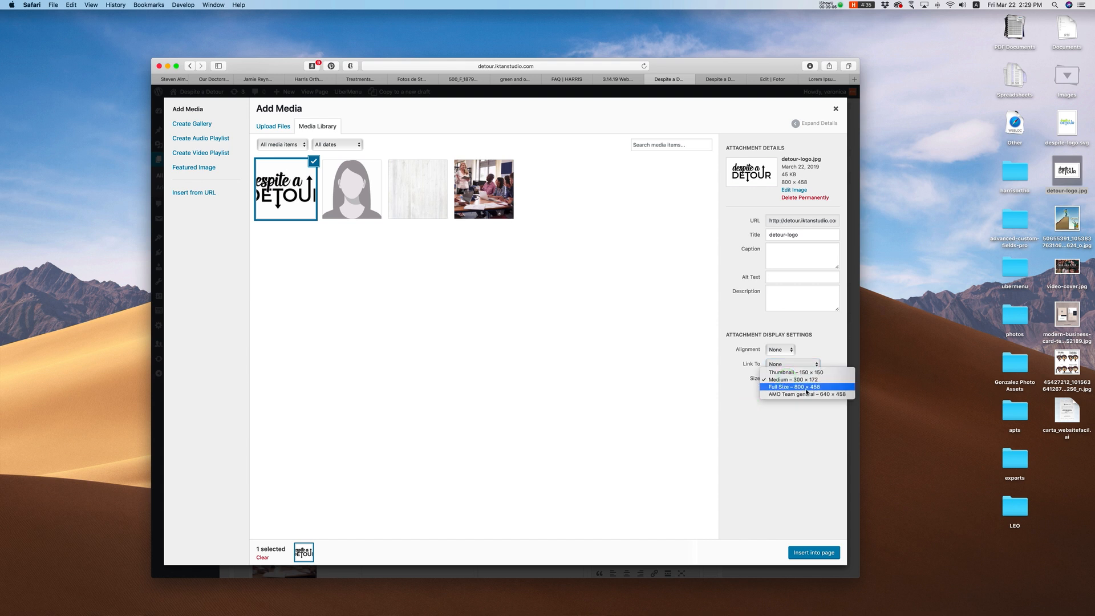
left_click(781, 388)
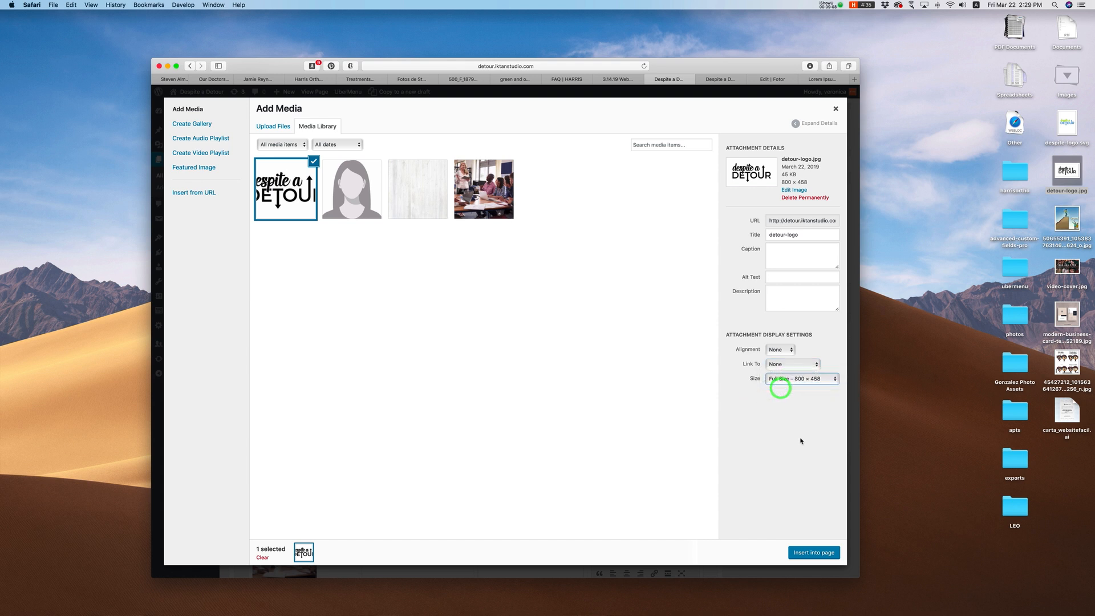
left_click(812, 554)
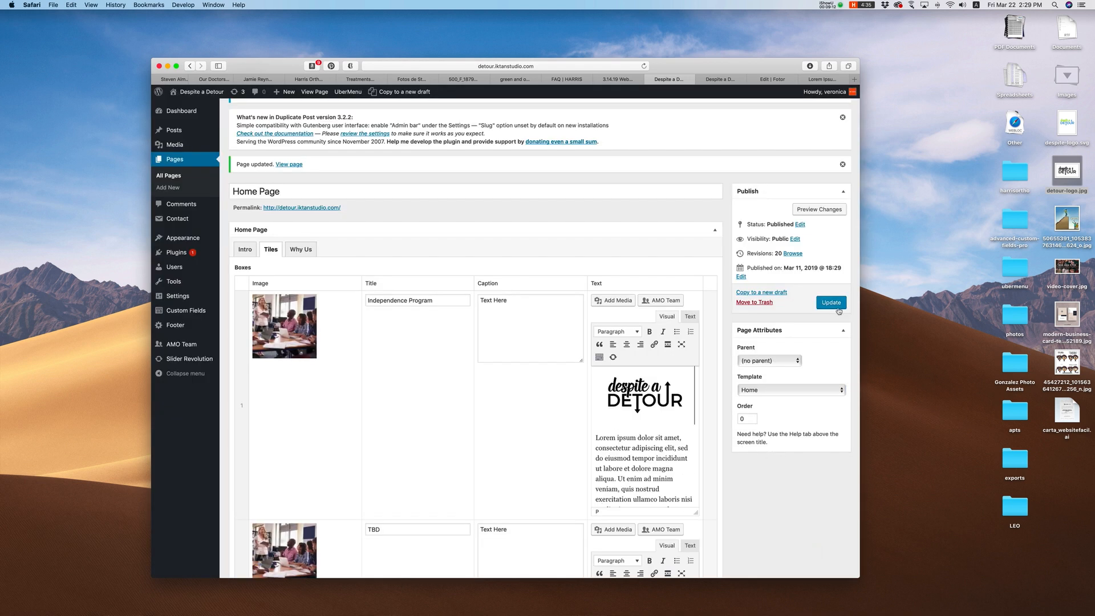
Step: Update the page and check the live Independence Program pop-up for the logo and lorem text
left_click(832, 302)
left_click(723, 80)
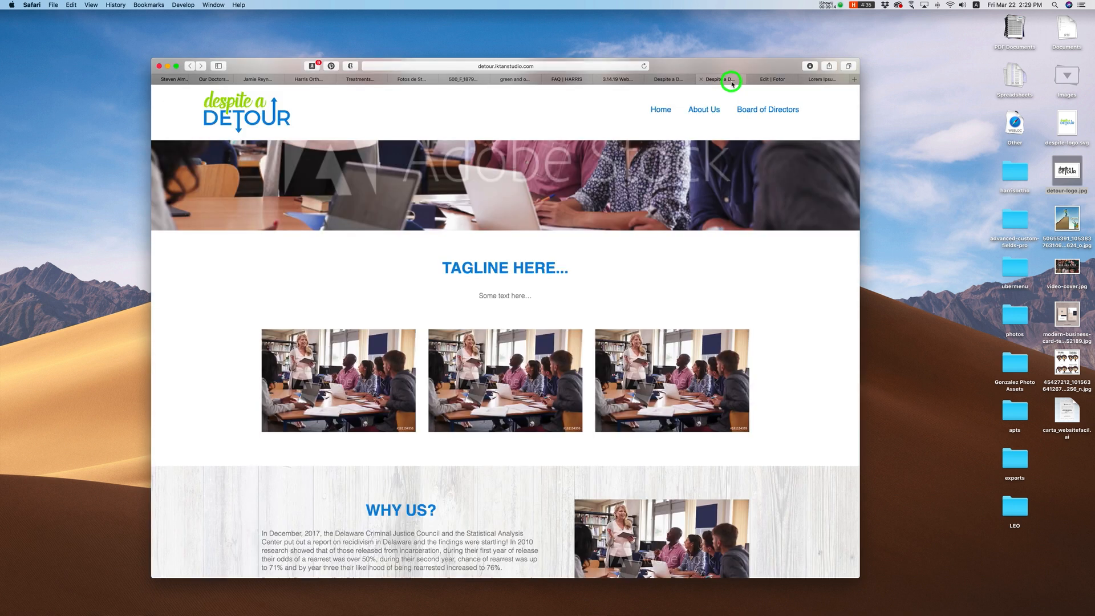
key("super+r")
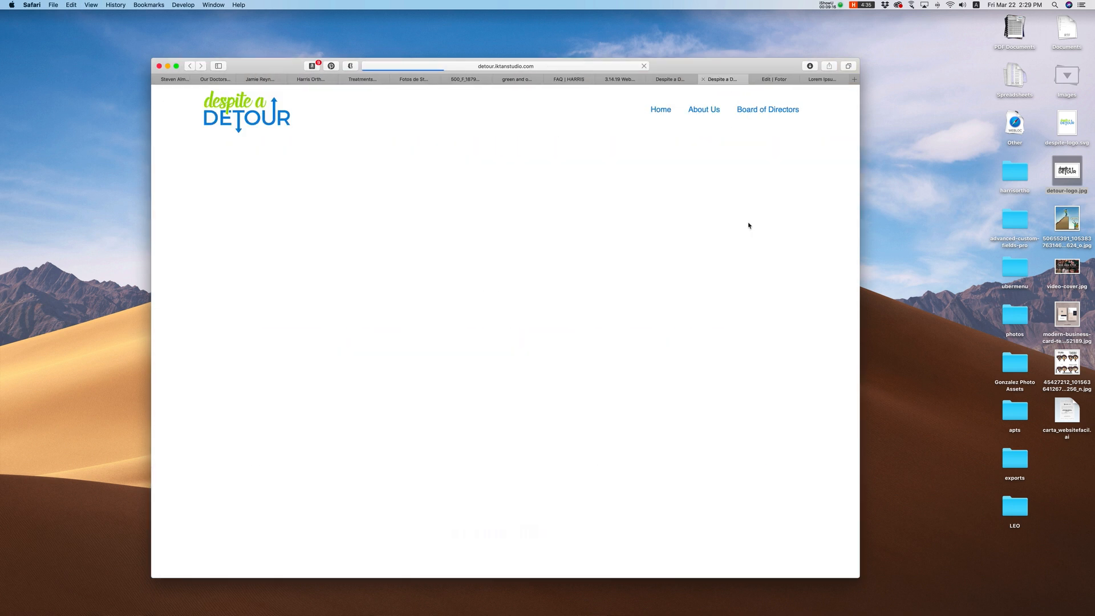
left_click(337, 387)
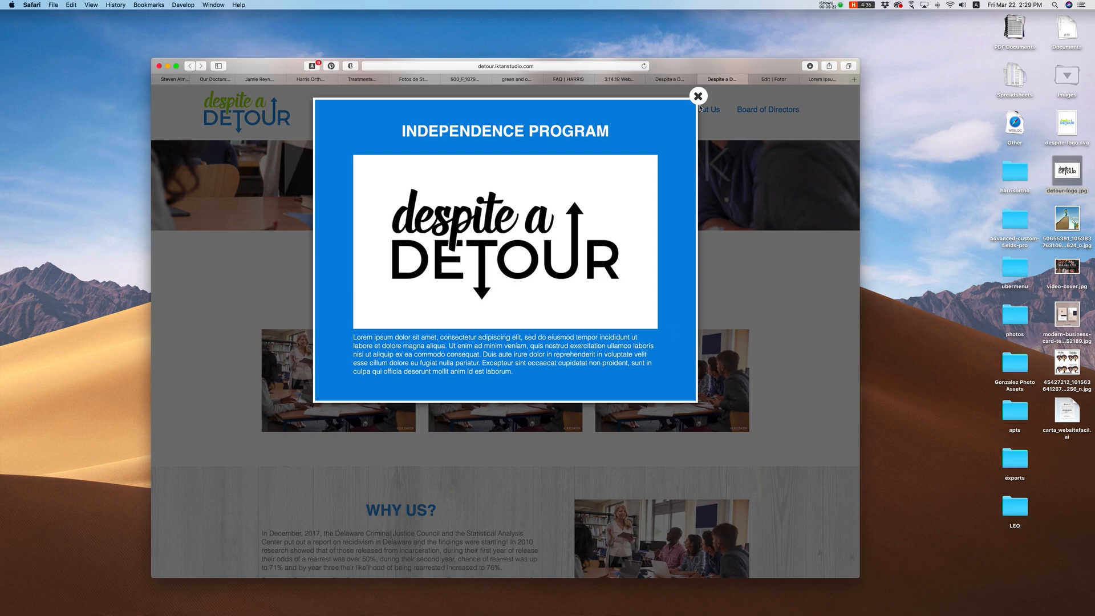
left_click_drag(535, 380, 443, 268)
left_click(642, 373)
left_click(698, 96)
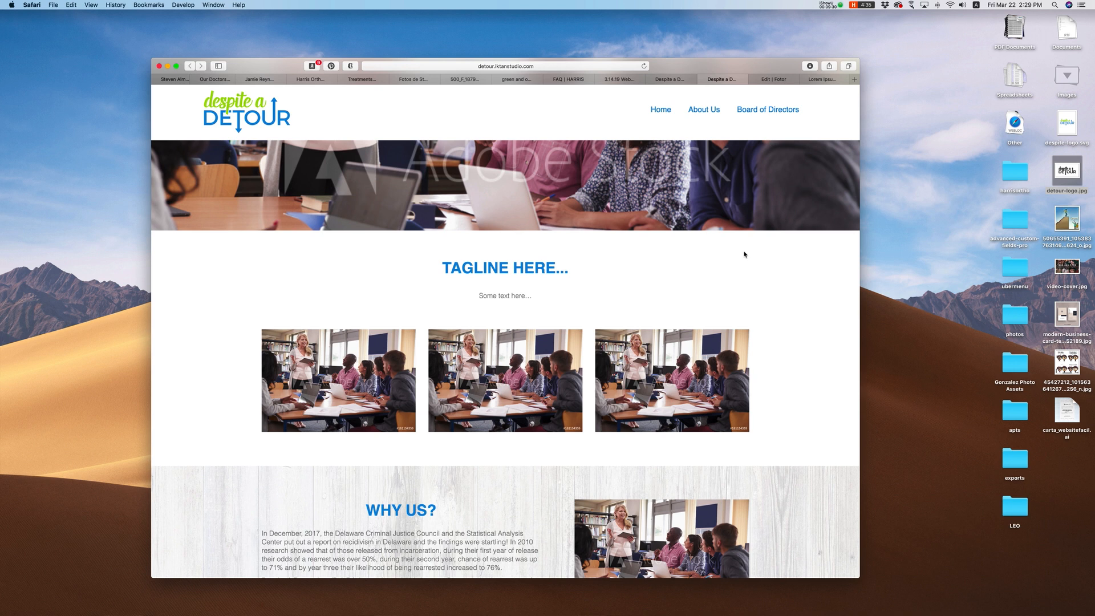
Step: Preview the Independence Program and TBD tile pop-ups again on the live site
mouse_move(390, 389)
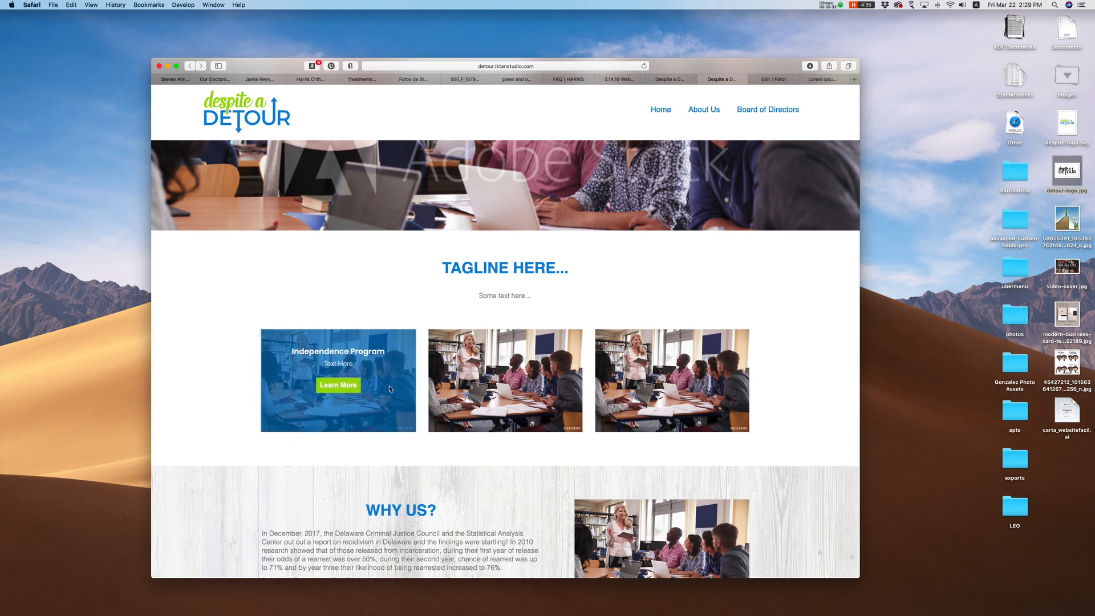
left_click(340, 386)
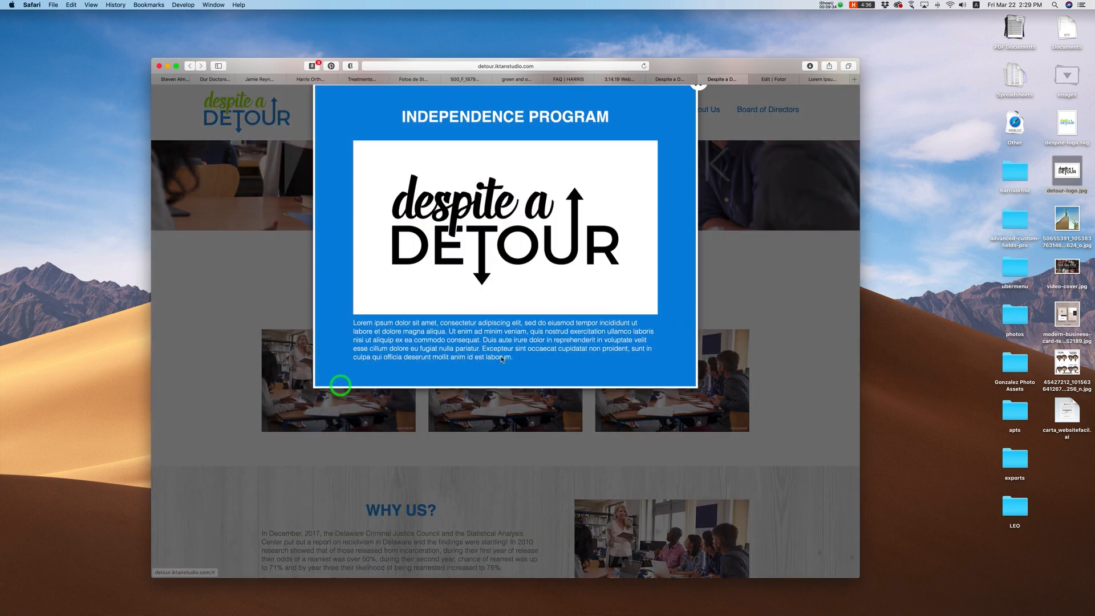
left_click(698, 95)
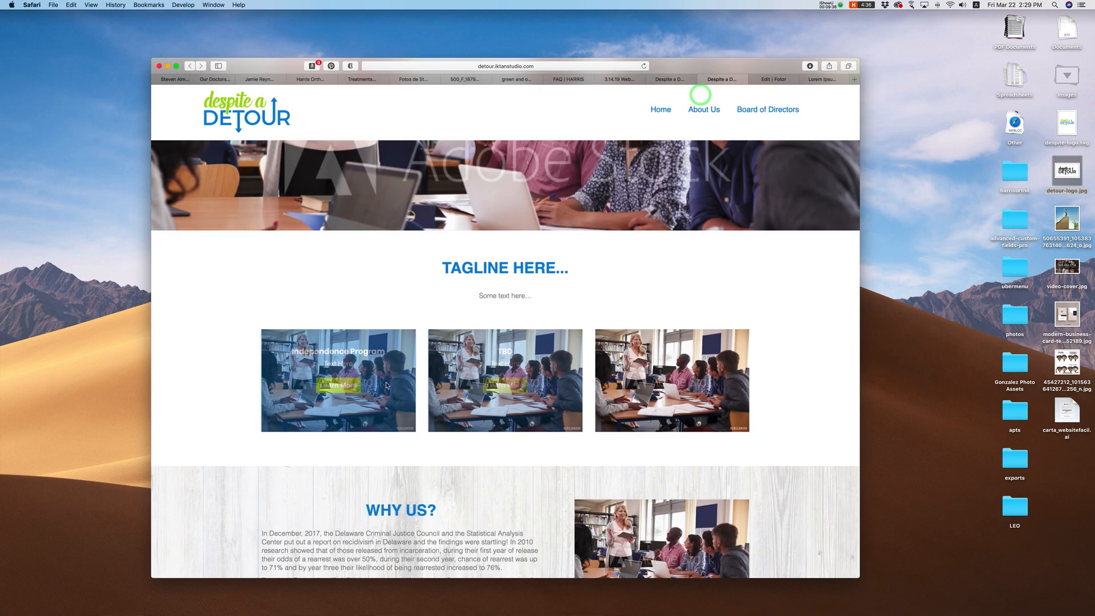
left_click(515, 391)
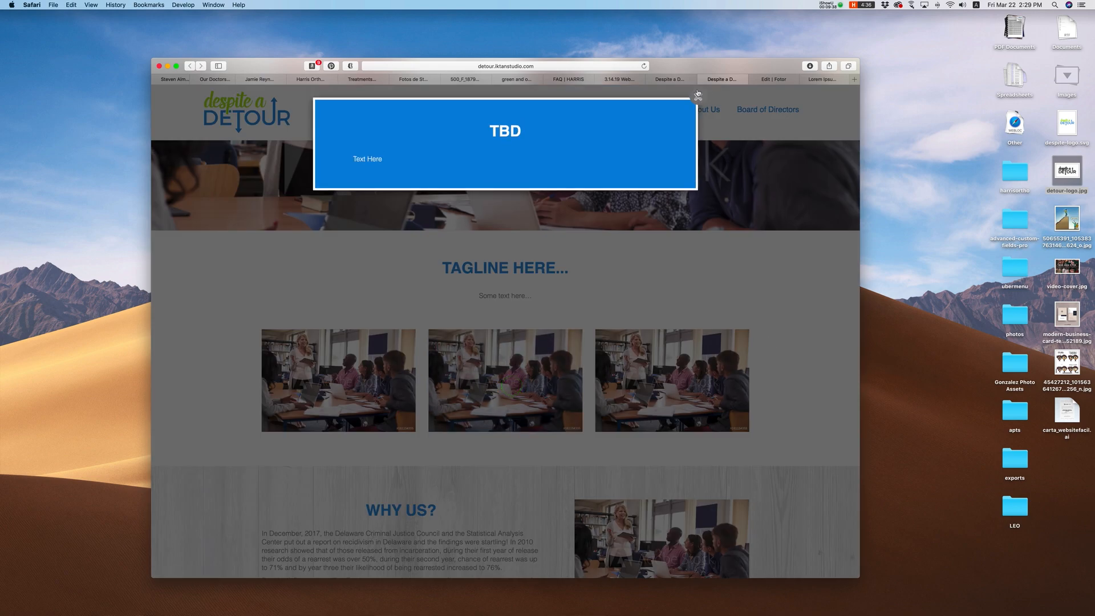
left_click(698, 94)
mouse_move(637, 402)
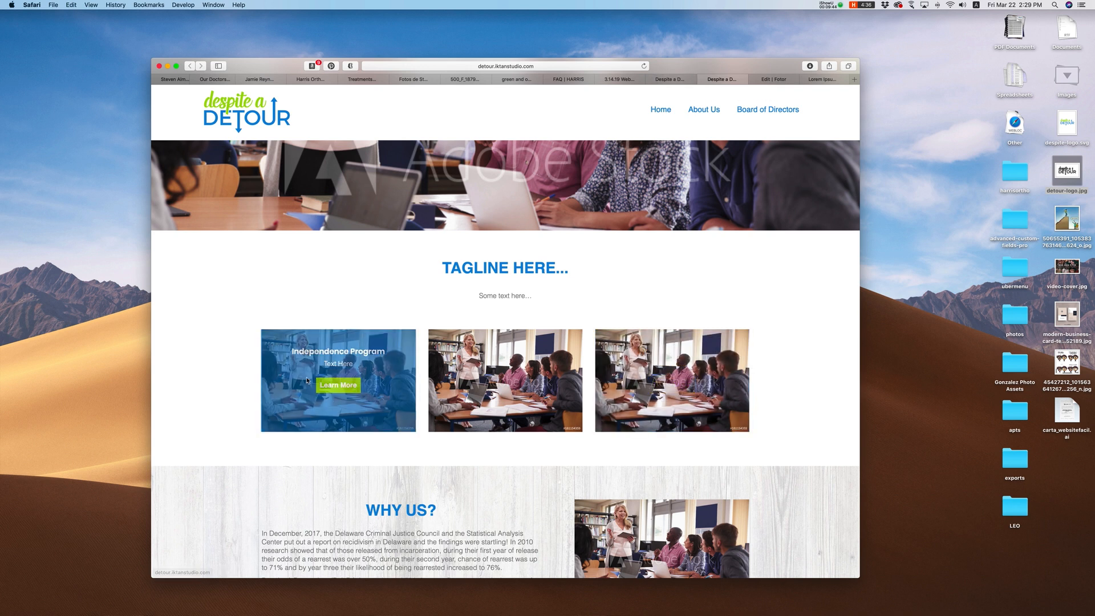
left_click(342, 386)
left_click(700, 97)
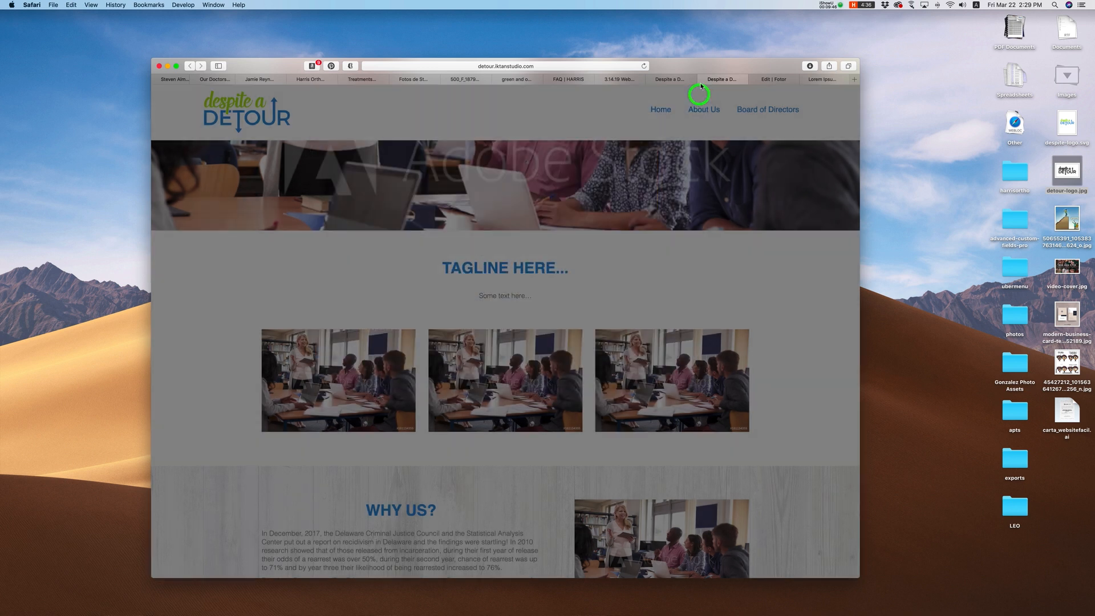
Step: Scroll the live site down to the WHY US section and select its paragraphs
left_click(678, 80)
scroll(684, 269, "down", 15)
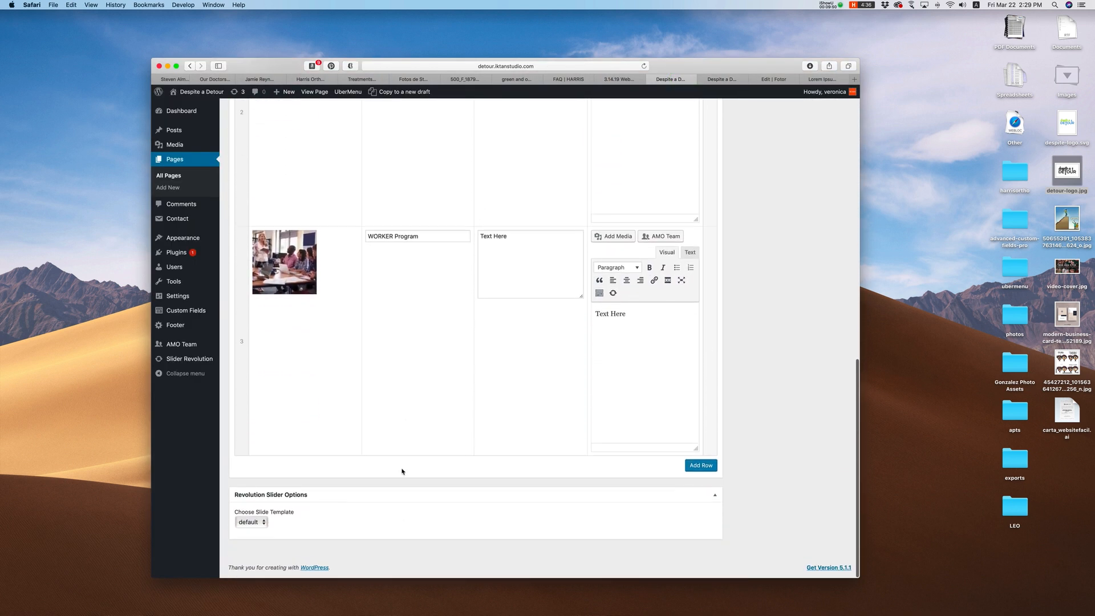
scroll(403, 469, "up", 8)
left_click(716, 80)
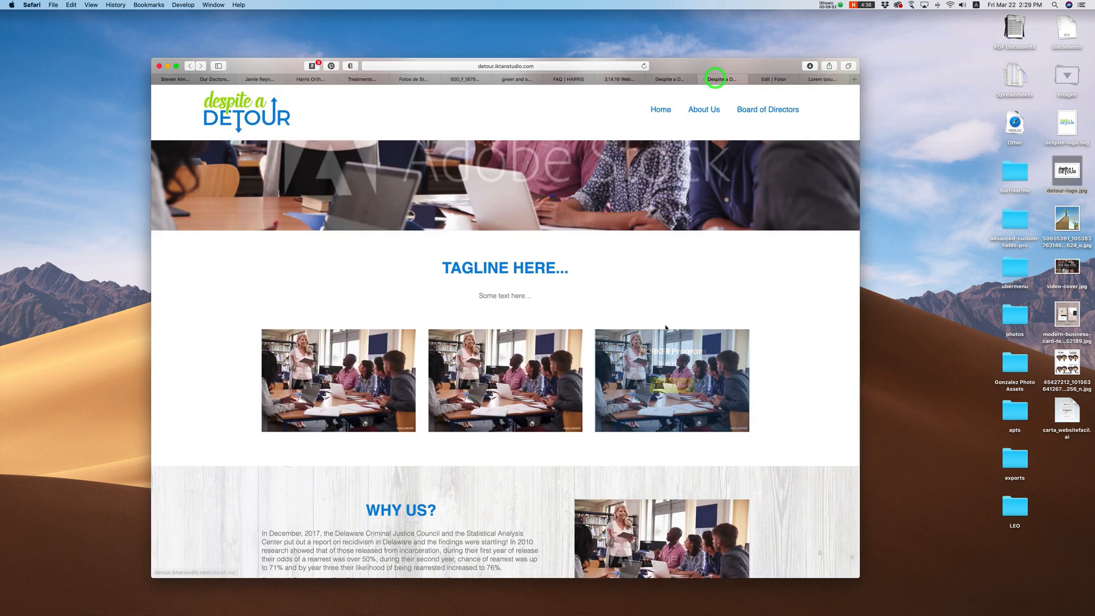
scroll(588, 364, "down", 5)
left_click_drag(332, 363, 601, 417)
Step: Show the Why Us Background, Pic and Text fields and compare them with the live section
left_click(677, 80)
scroll(234, 360, "up", 6)
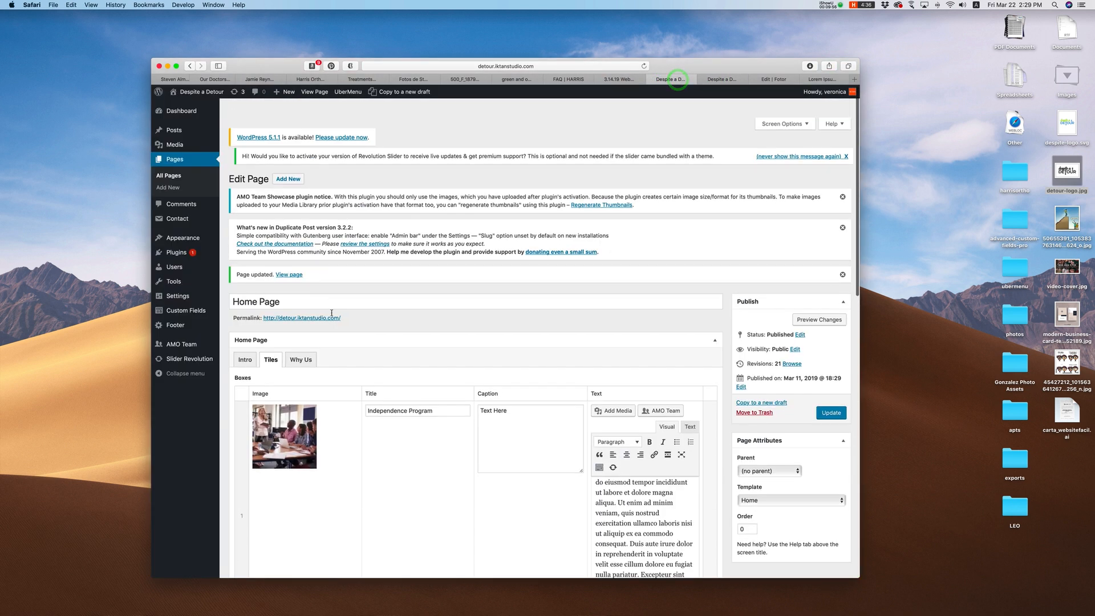
left_click(301, 341)
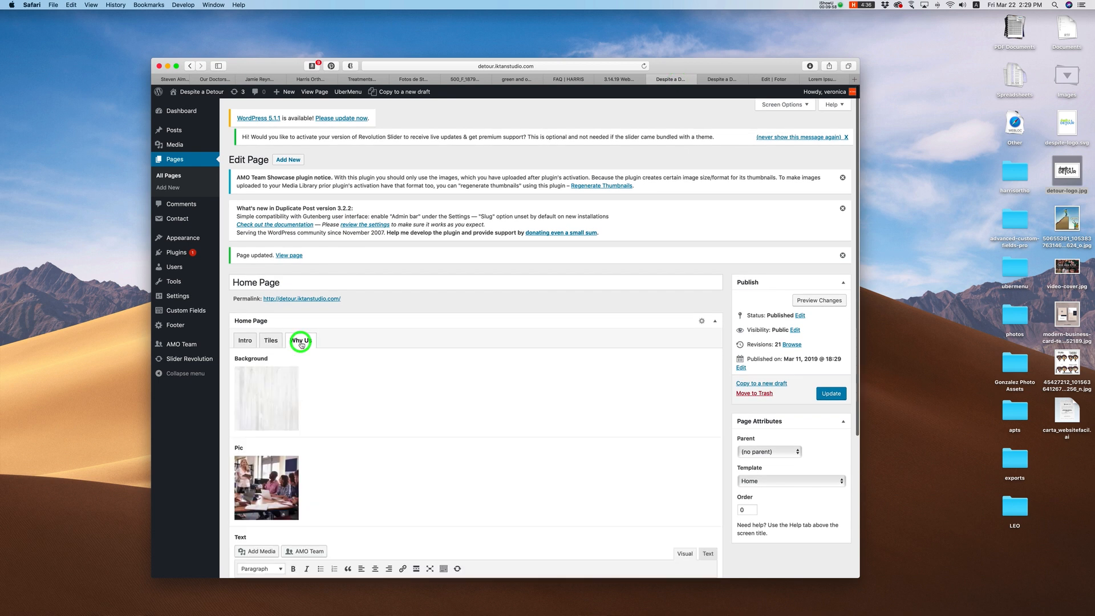
scroll(406, 337, "down", 1)
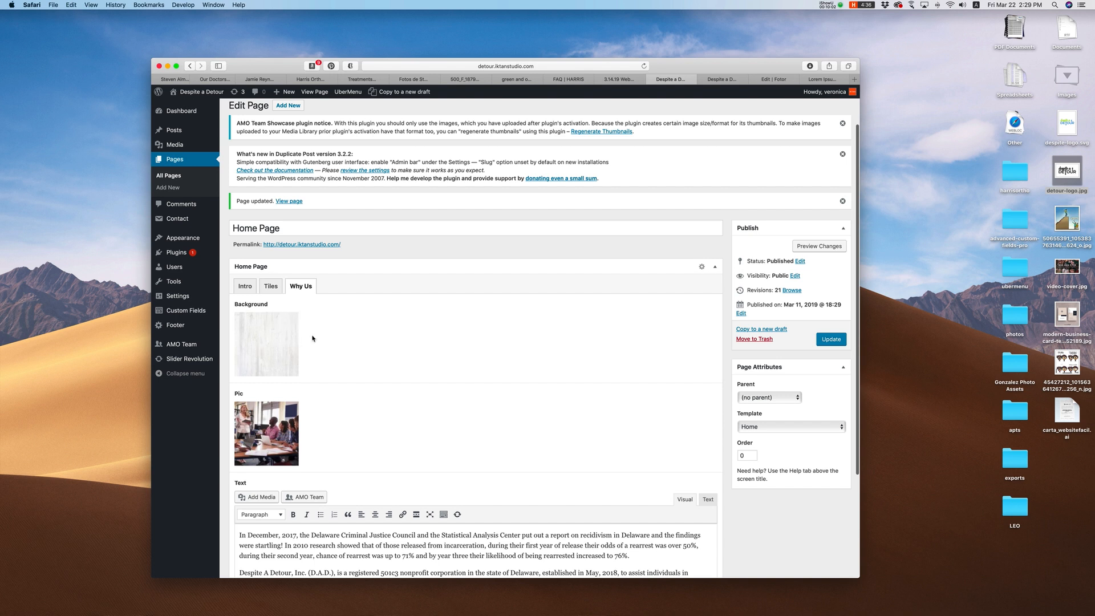
left_click(720, 80)
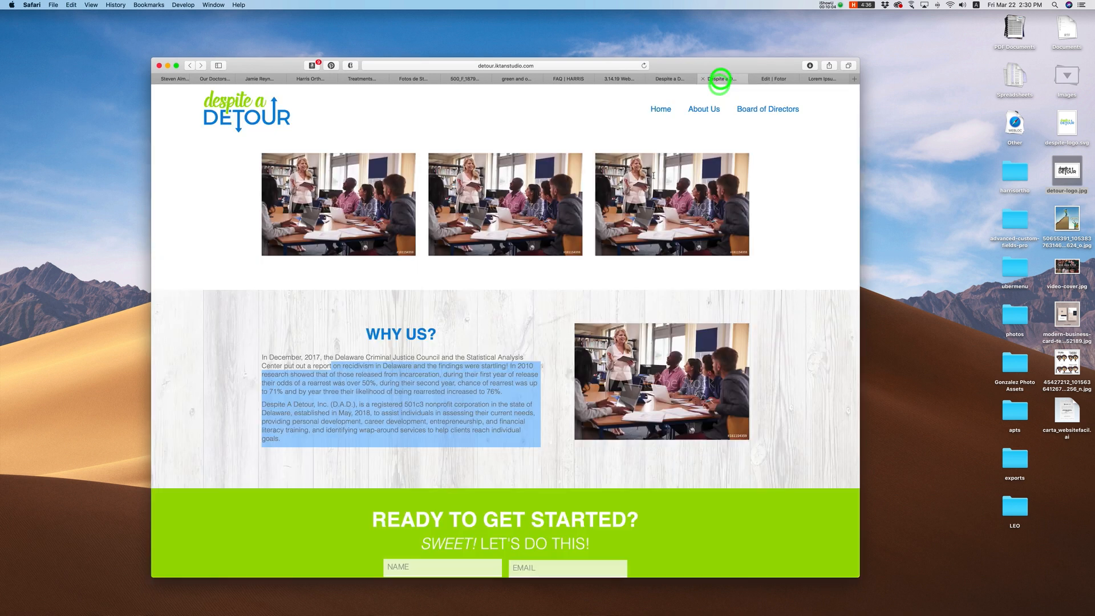
scroll(343, 342, "down", 1)
left_click(297, 395)
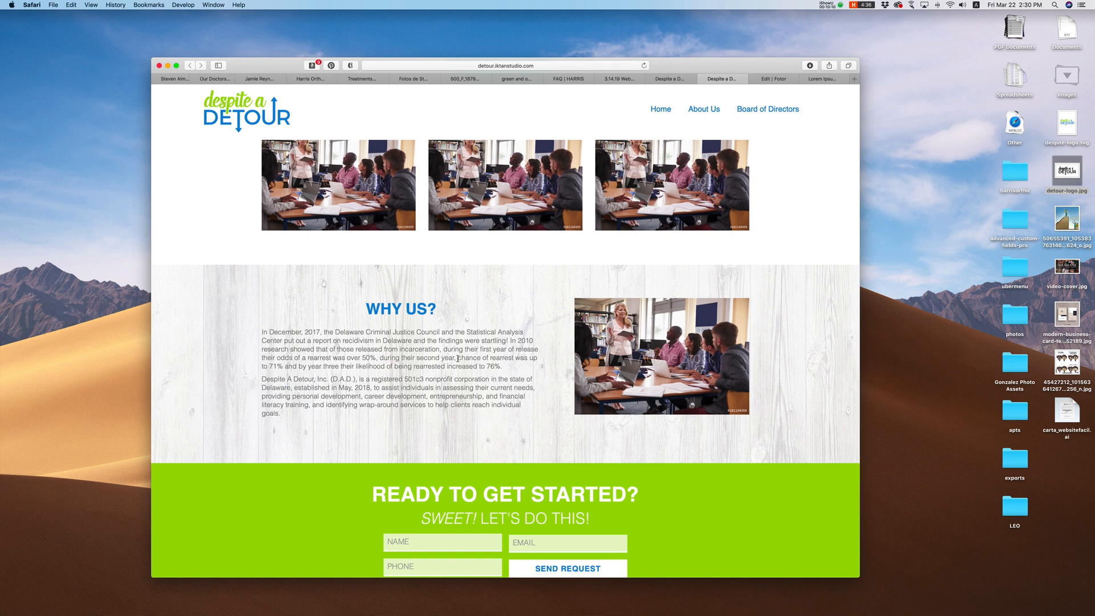
left_click(679, 79)
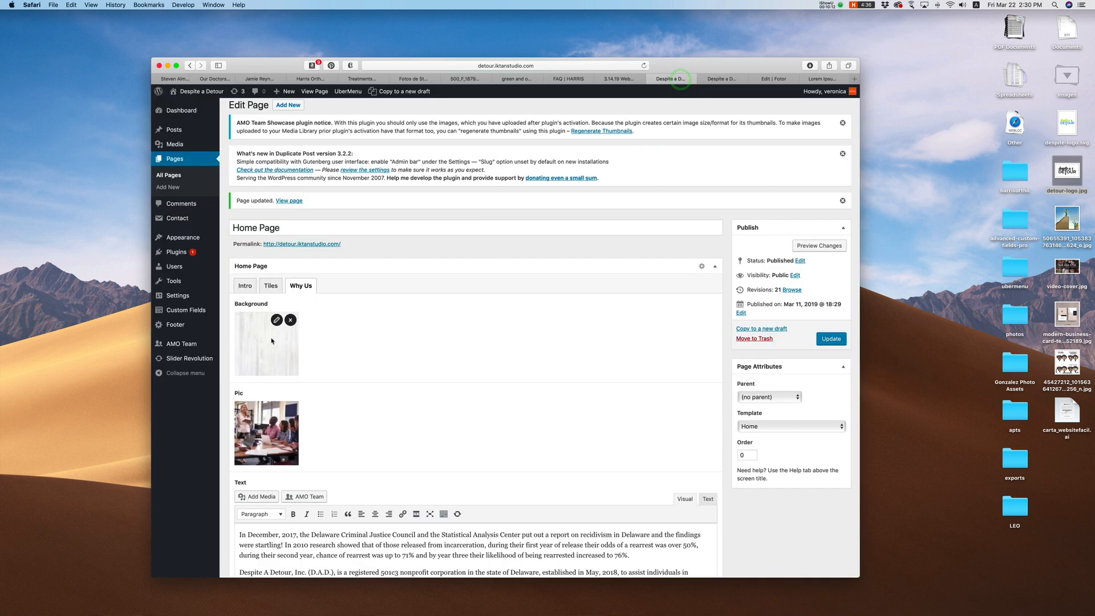
Step: Remove the Why Us background image and reselect wood.jpg from the Media Library
left_click(277, 320)
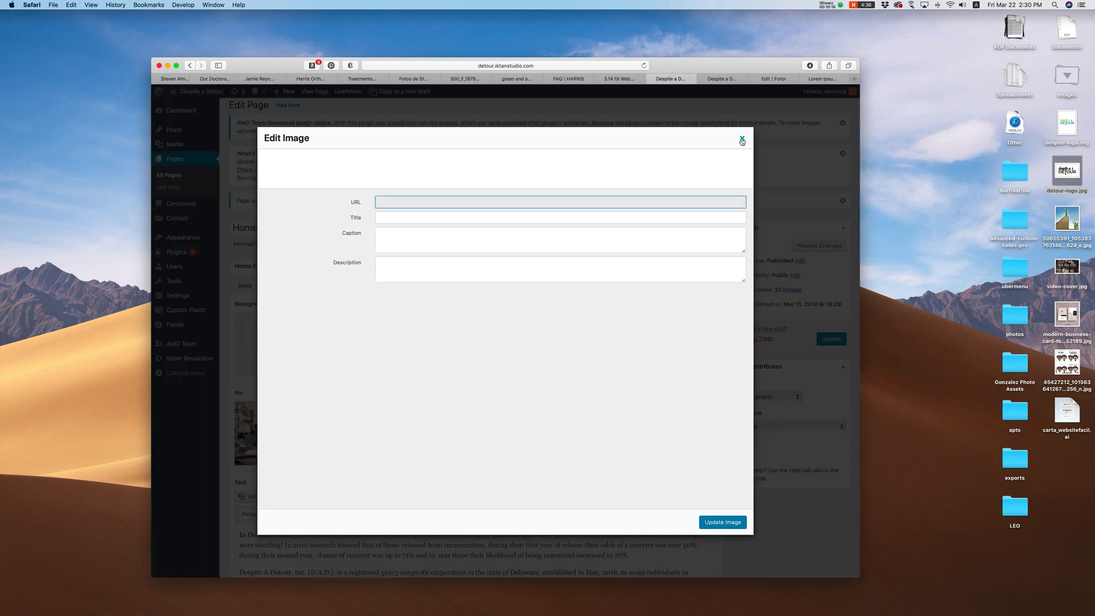
left_click(742, 139)
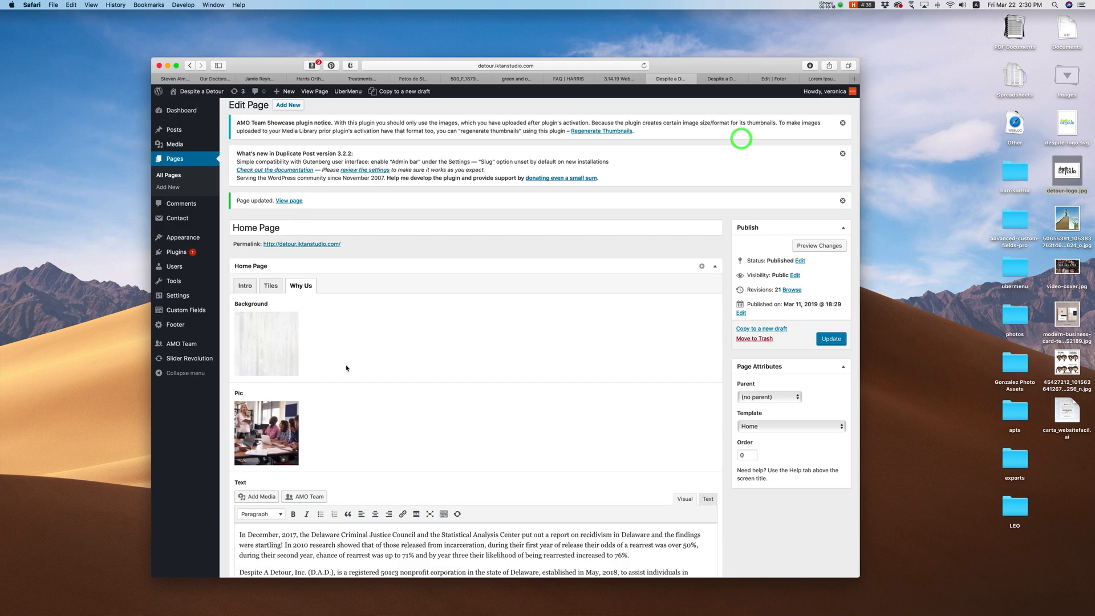
left_click(291, 320)
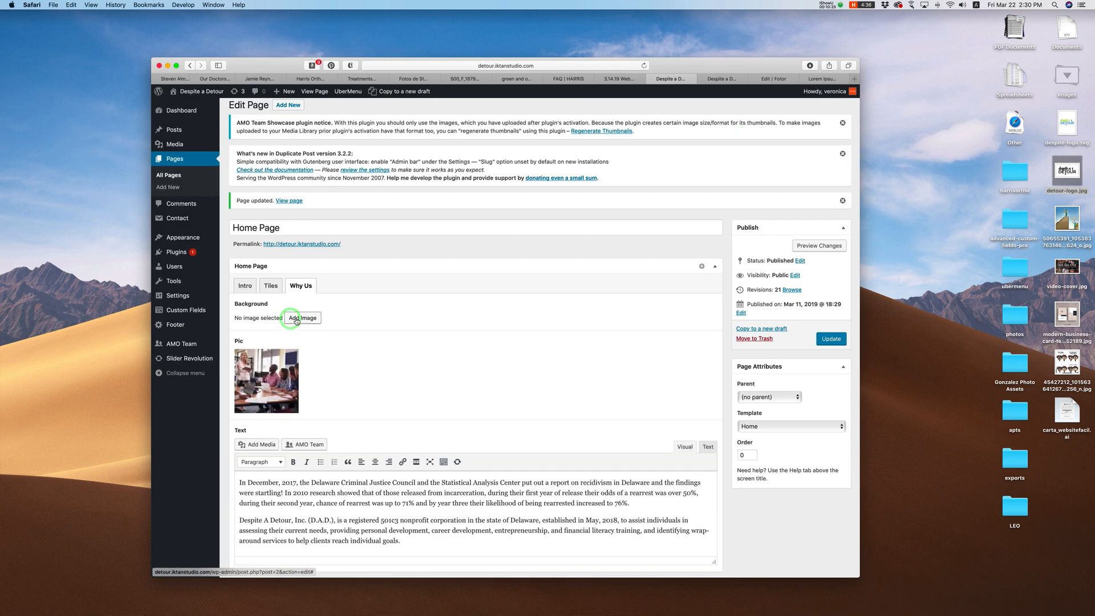
left_click(304, 320)
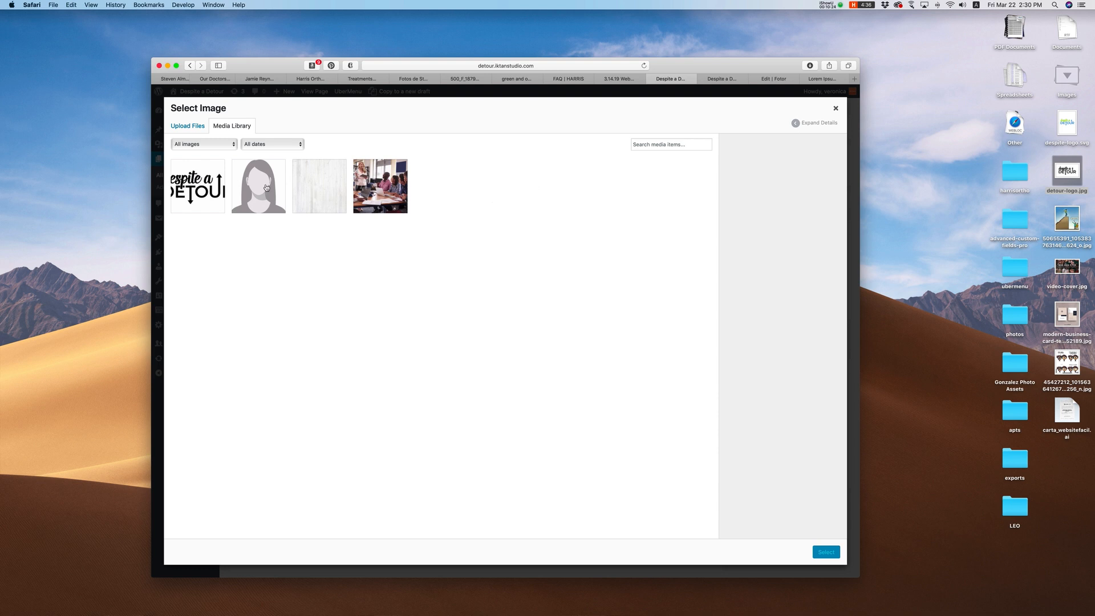
left_click(312, 194)
left_click(825, 552)
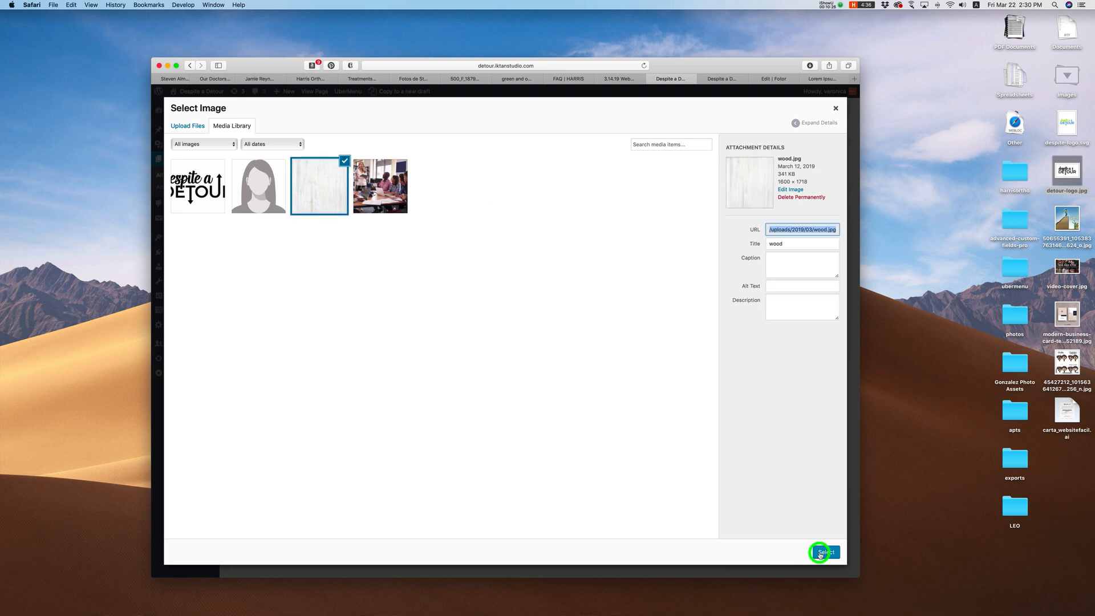
scroll(518, 328, "down", 1)
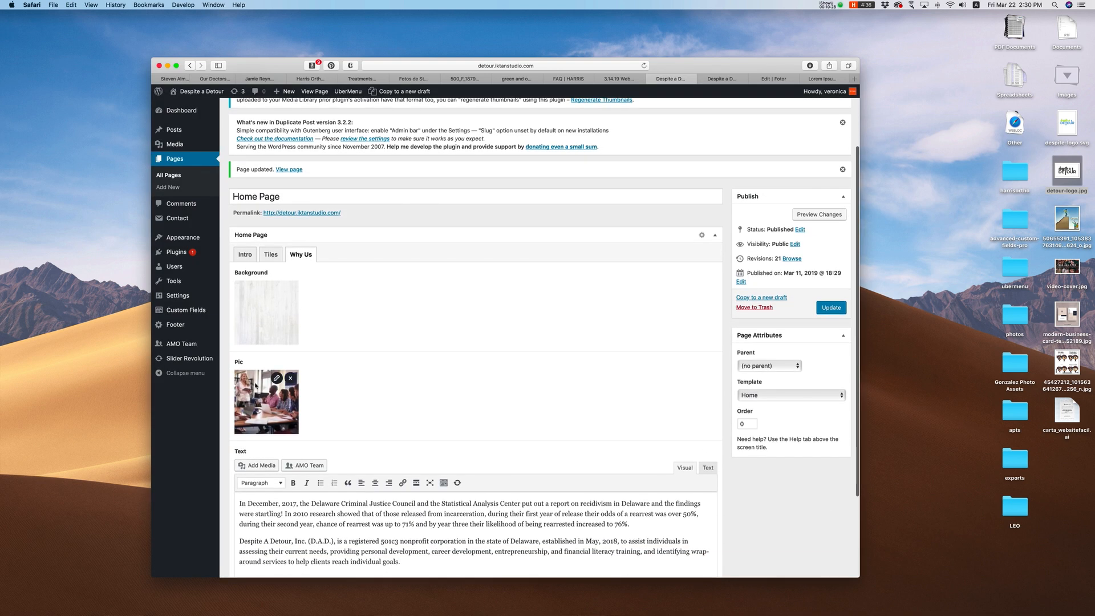
Step: Compare the Why Us paragraphs in the editor with those on the live site
scroll(253, 365, "down", 2)
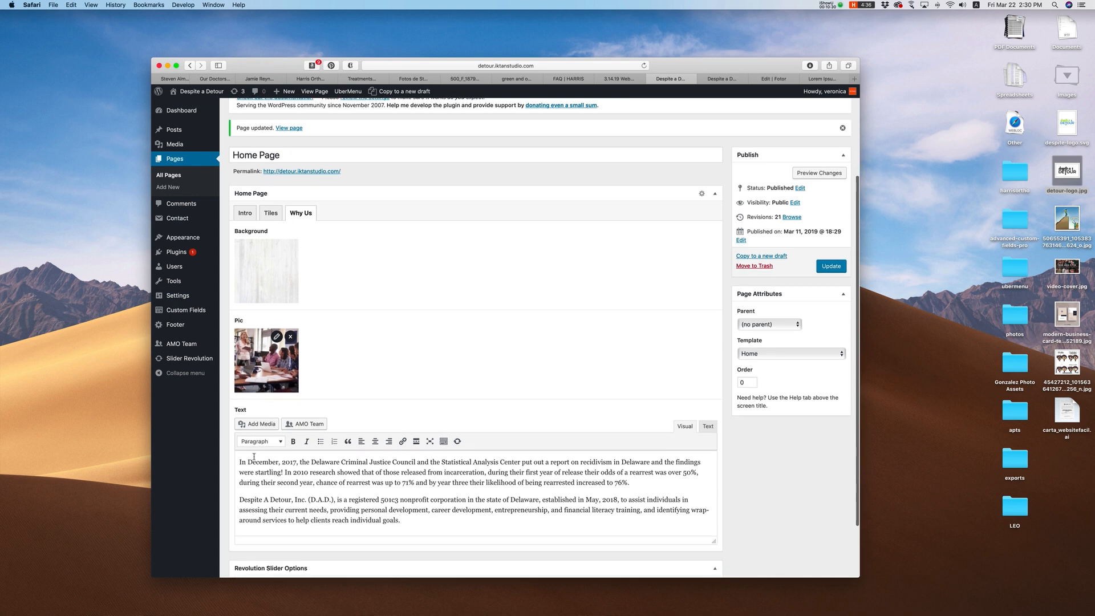
left_click_drag(402, 520, 216, 443)
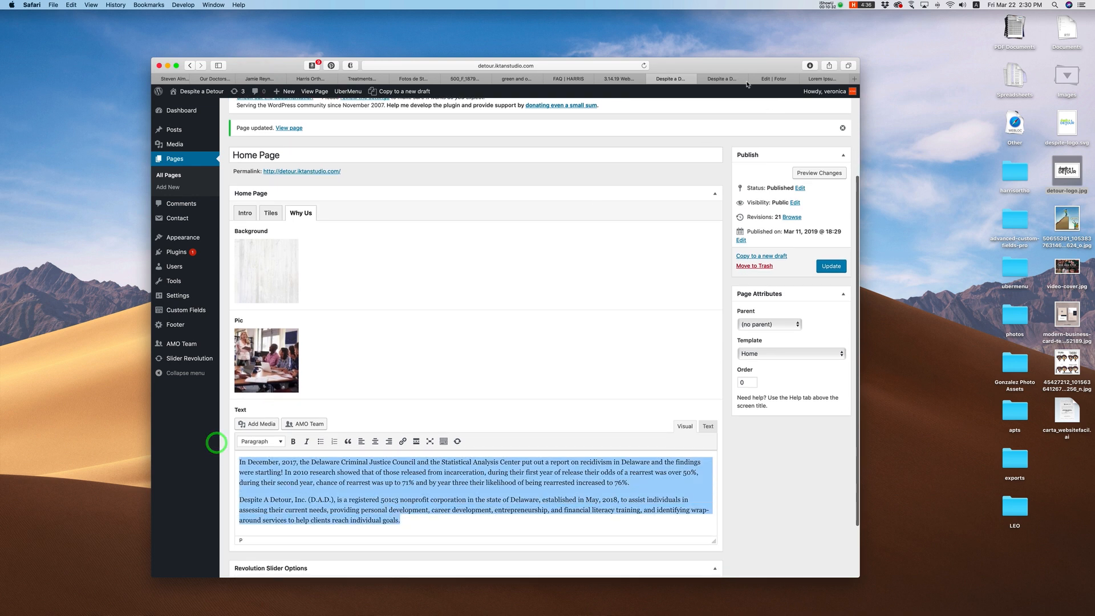
left_click(729, 79)
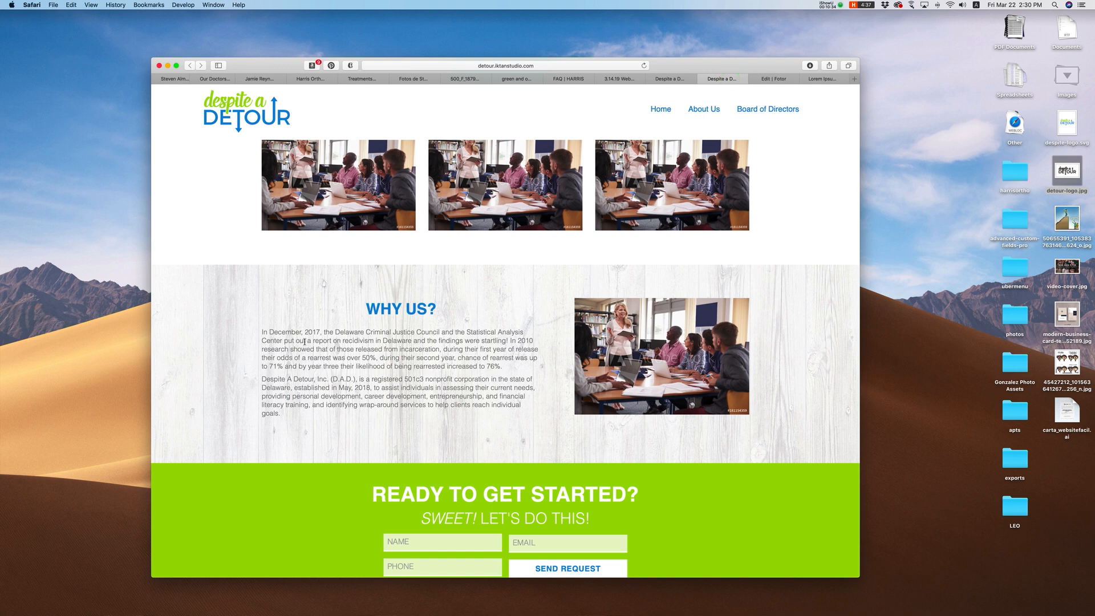
left_click(645, 364)
left_click_drag(343, 349, 442, 399)
Step: Leave the Home Page editor for Pages > All Pages, raising the leave-page prompt
left_click(669, 78)
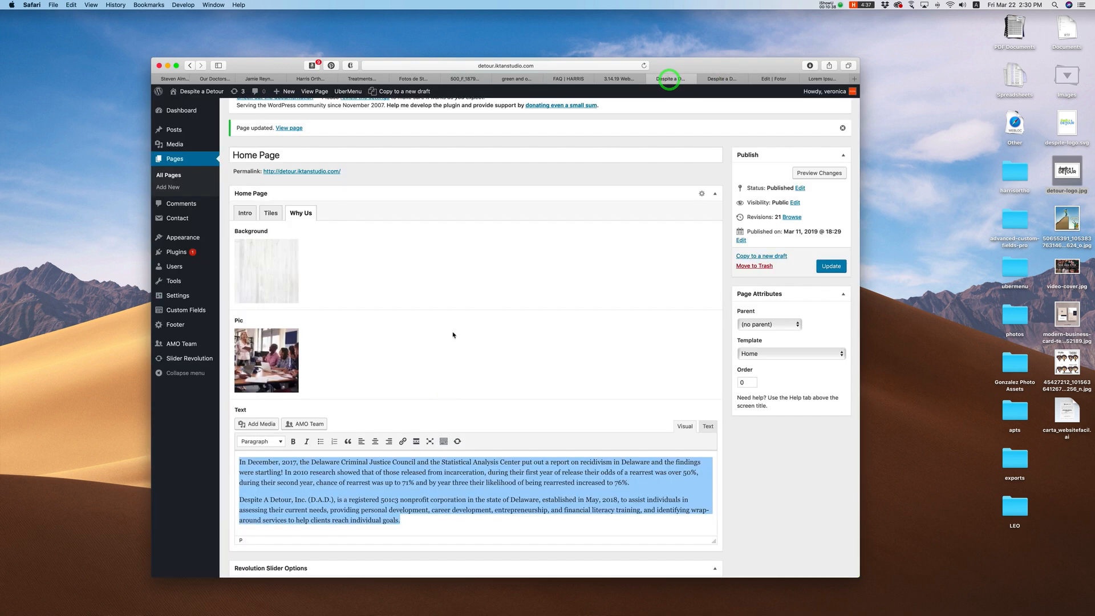
scroll(453, 335, "down", 3)
scroll(453, 335, "down", 1)
scroll(455, 335, "up", 3)
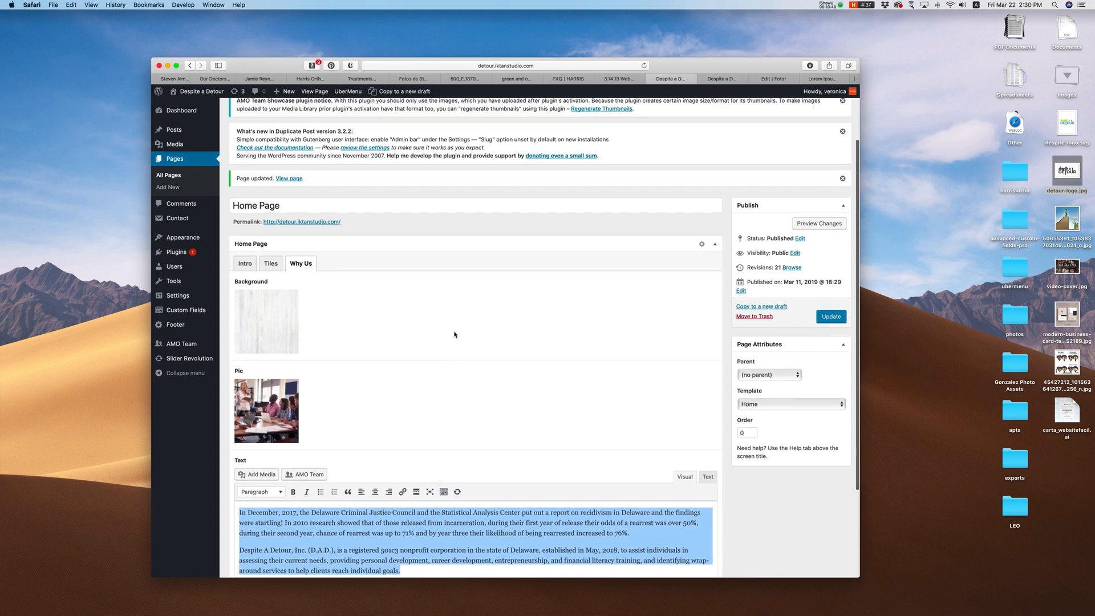
left_click(600, 449)
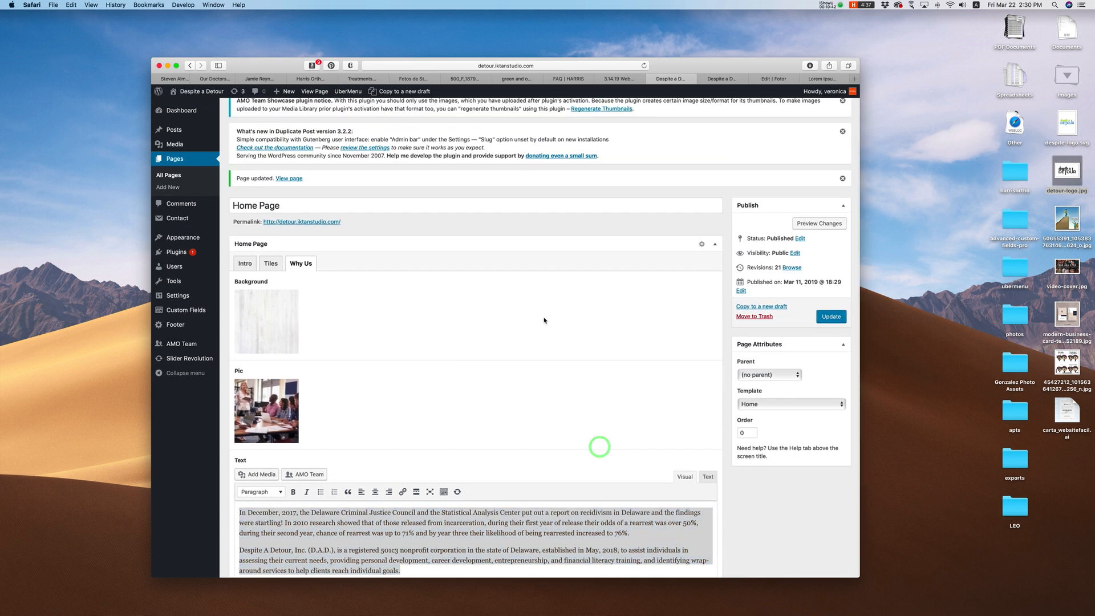
left_click(174, 175)
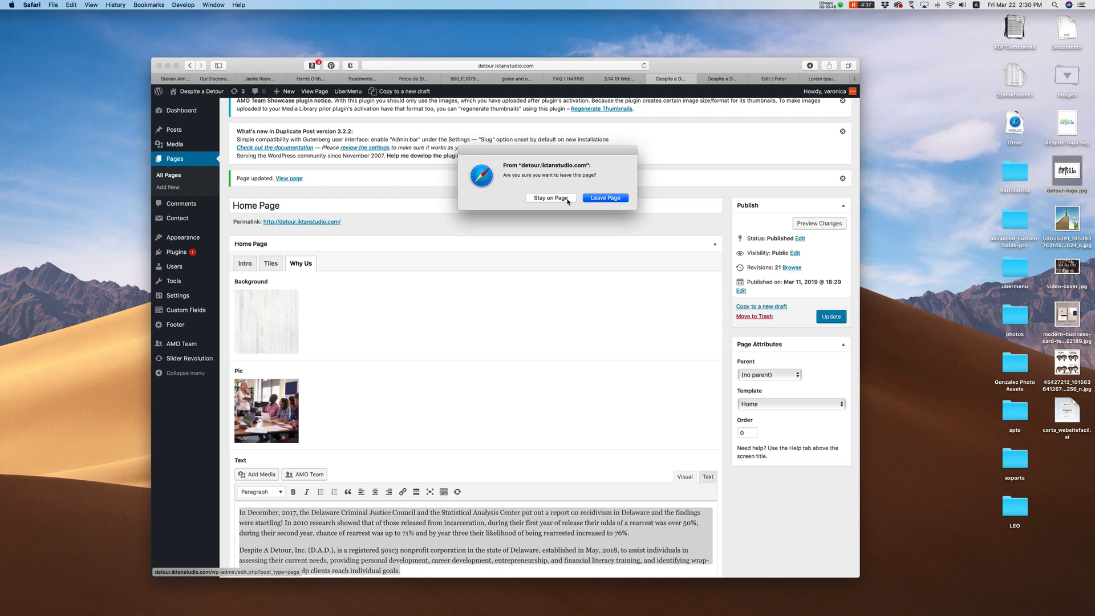
Step: Leave the Home Page editor, open About Us for editing, and review its live page
left_click(601, 199)
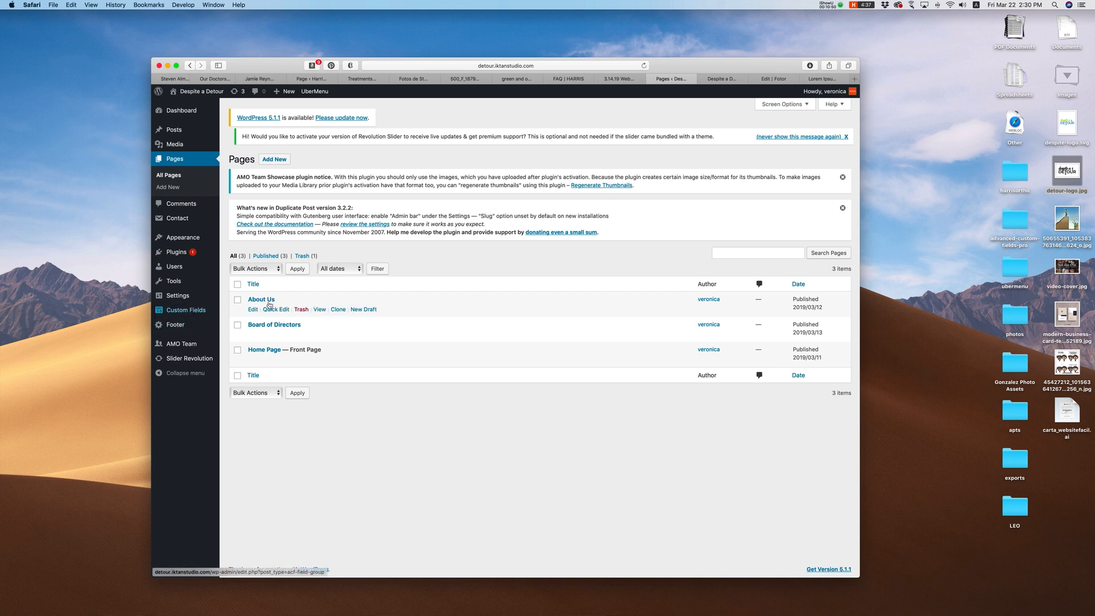
left_click(255, 299)
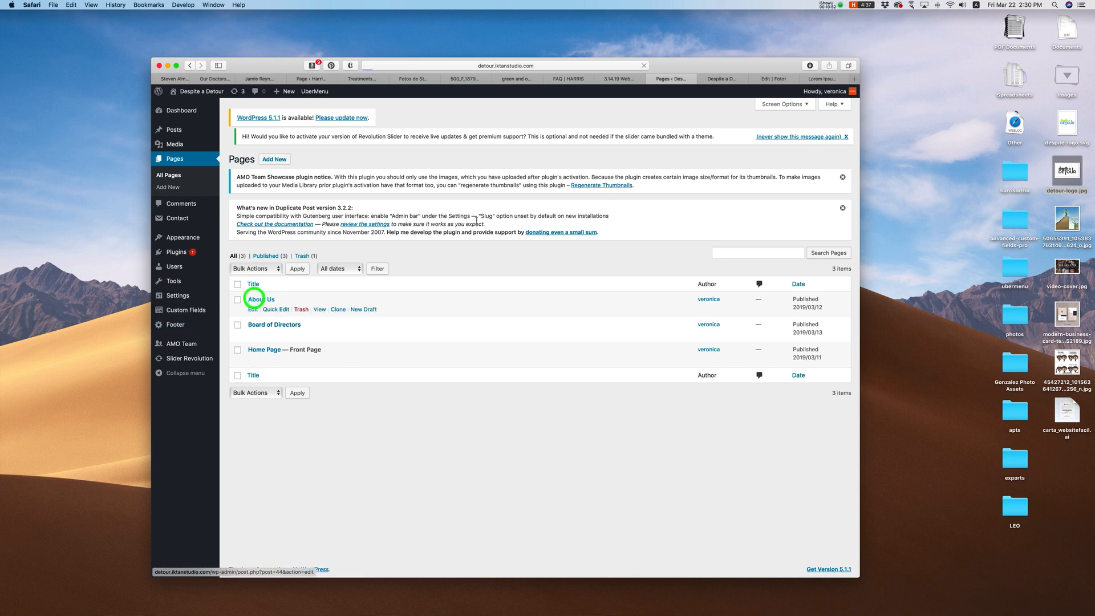
left_click(713, 79)
scroll(588, 228, "up", 5)
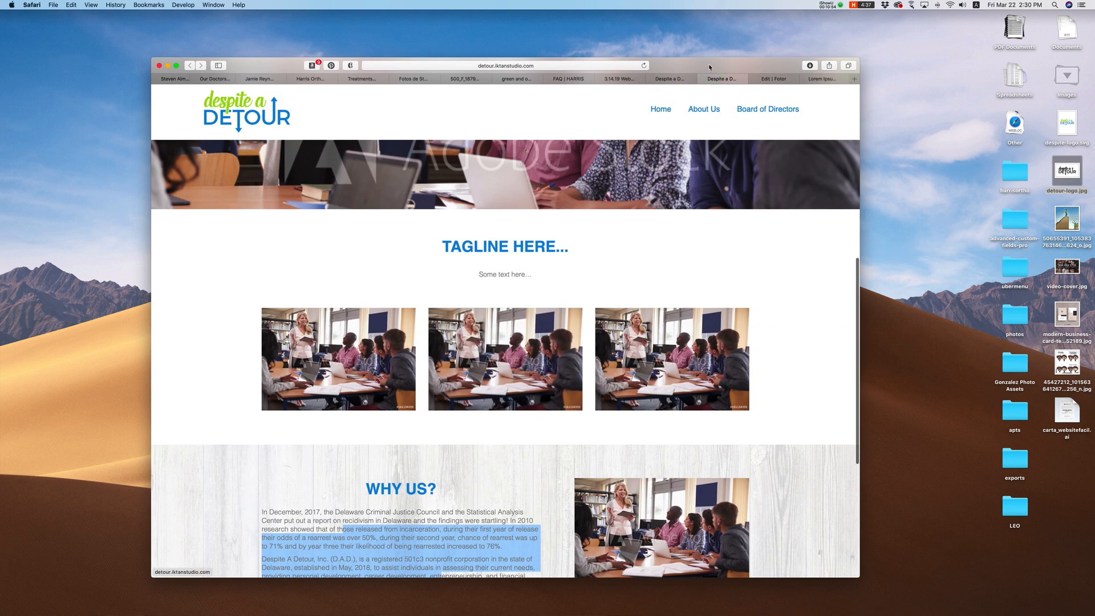
left_click(698, 109)
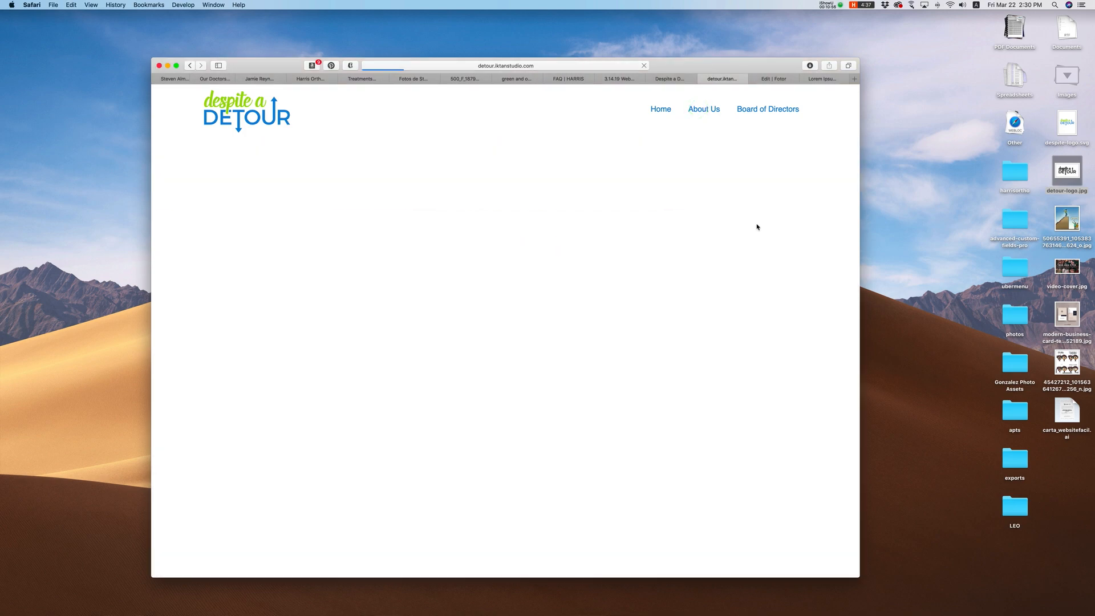
scroll(757, 225, "down", 5)
scroll(756, 224, "down", 3)
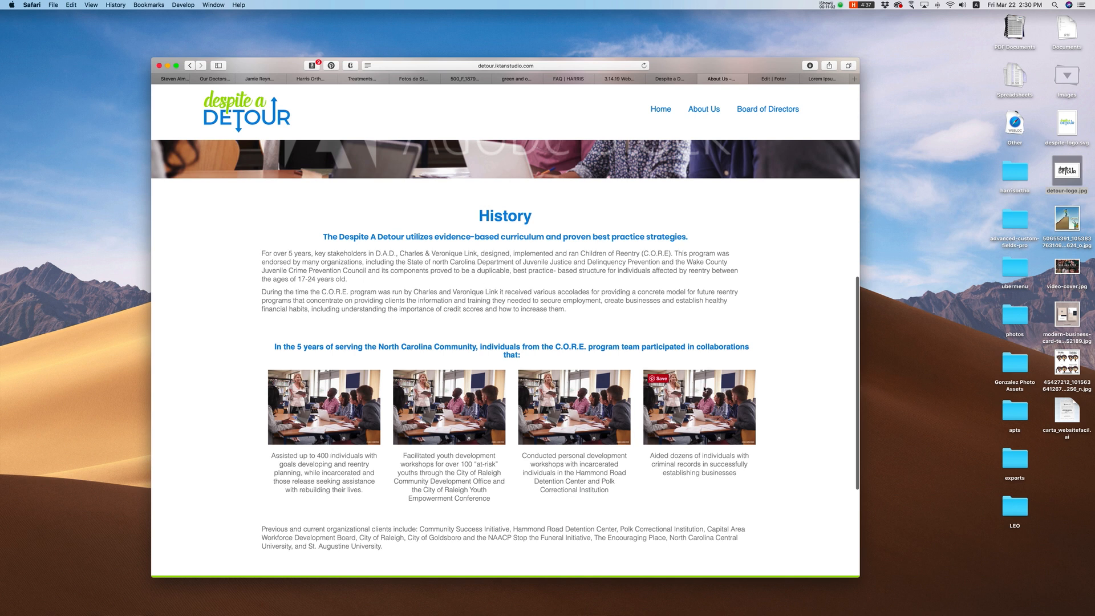
left_click(666, 78)
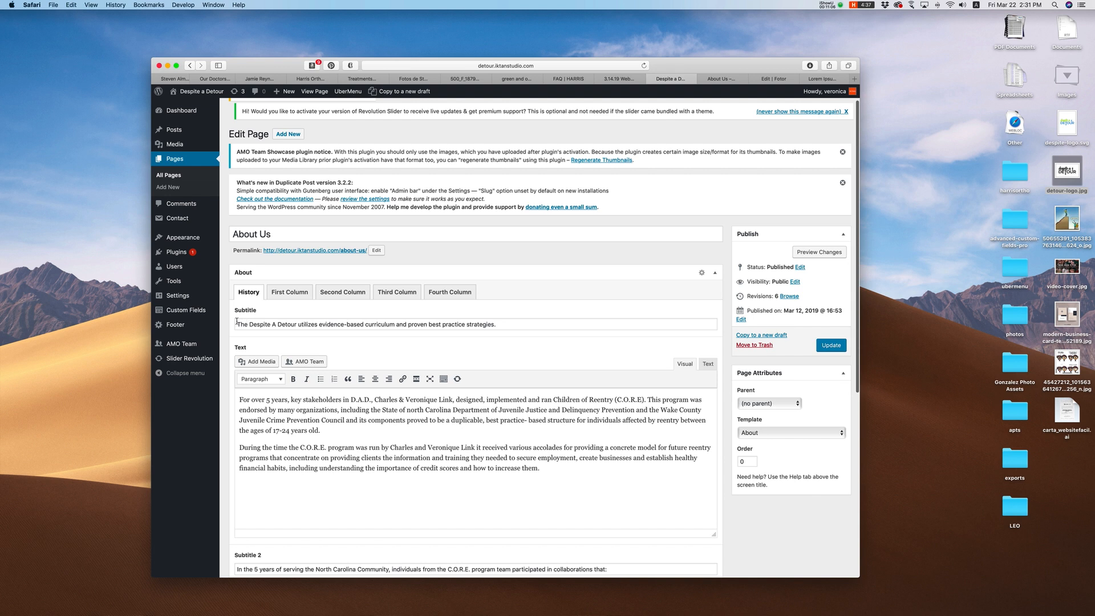
Step: Compare the History subtitle and paragraphs in the editor with the live About Us page
left_click_drag(236, 321, 549, 330)
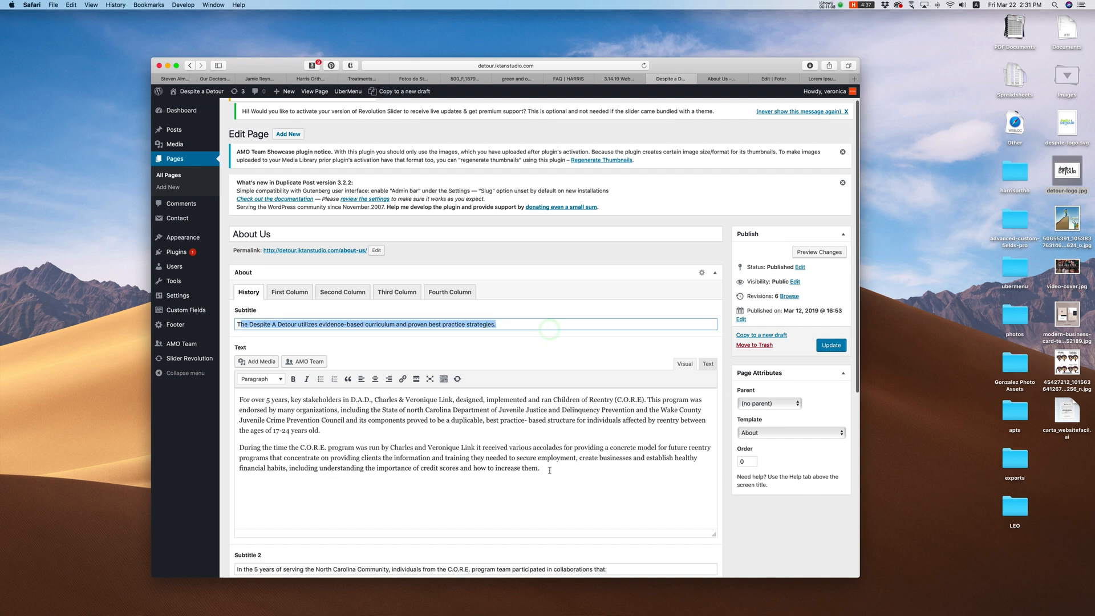
left_click_drag(549, 470, 238, 399)
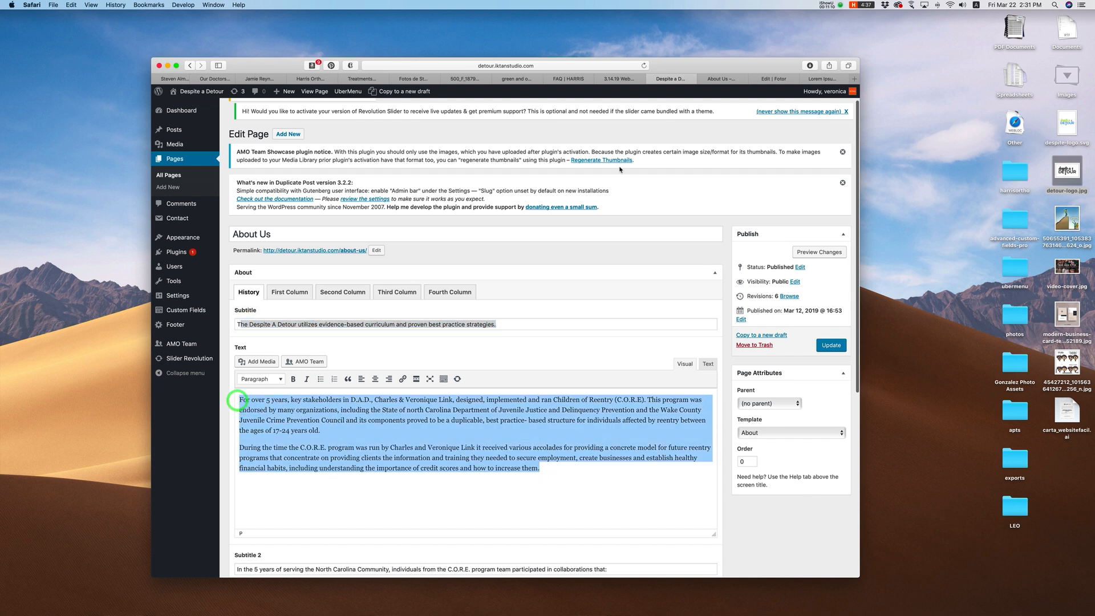
left_click(720, 79)
left_click_drag(329, 235, 681, 232)
left_click_drag(266, 254, 584, 305)
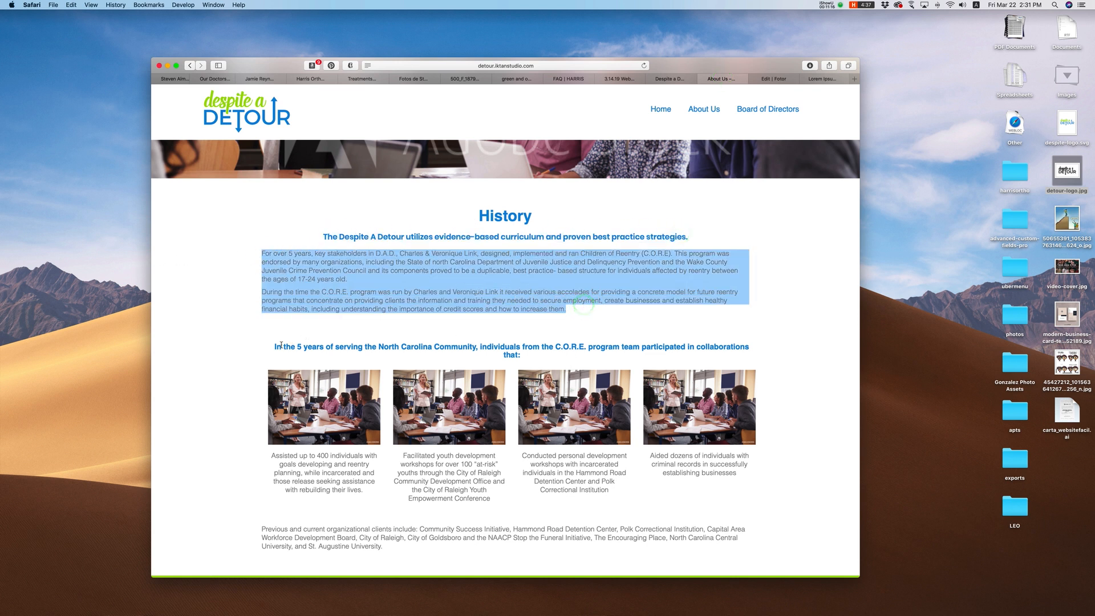
left_click_drag(276, 346, 533, 355)
left_click(670, 79)
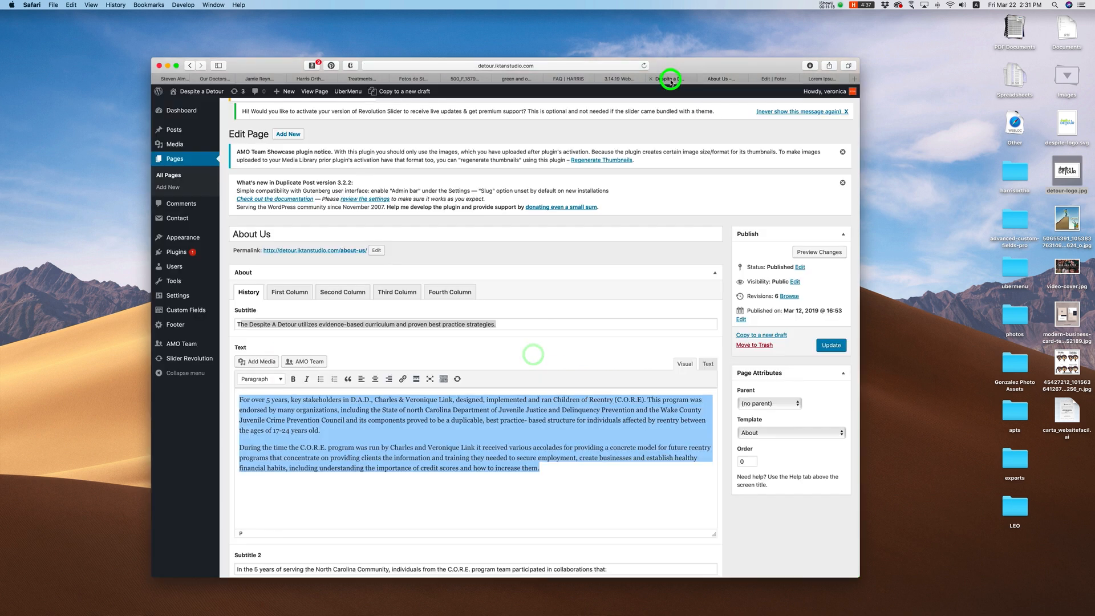
Step: Look over the First Column fields and check them against the live page
left_click(290, 292)
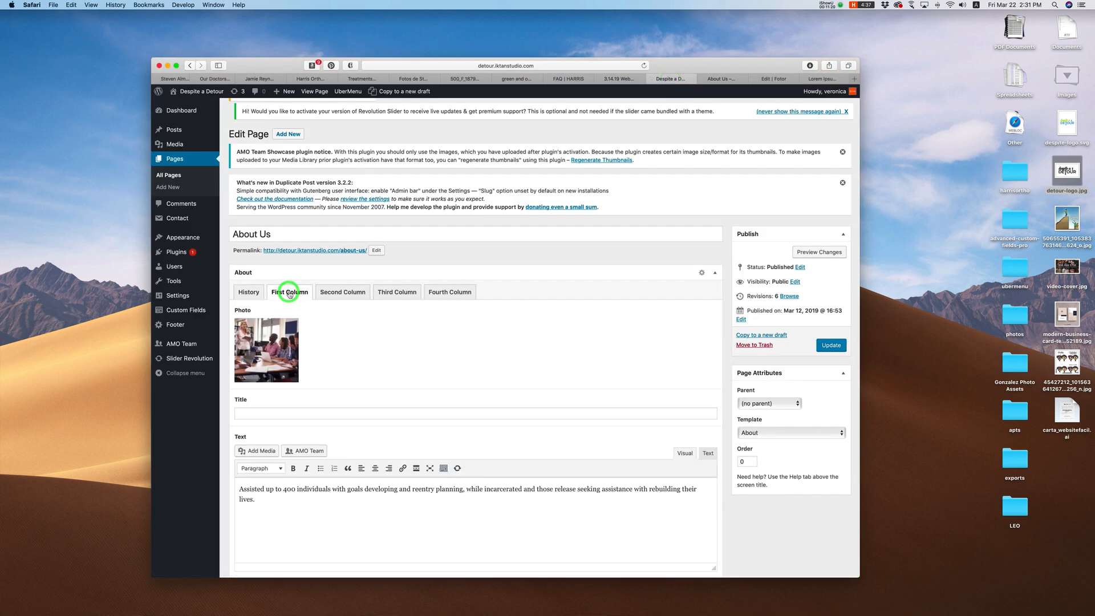
scroll(264, 466, "down", 1)
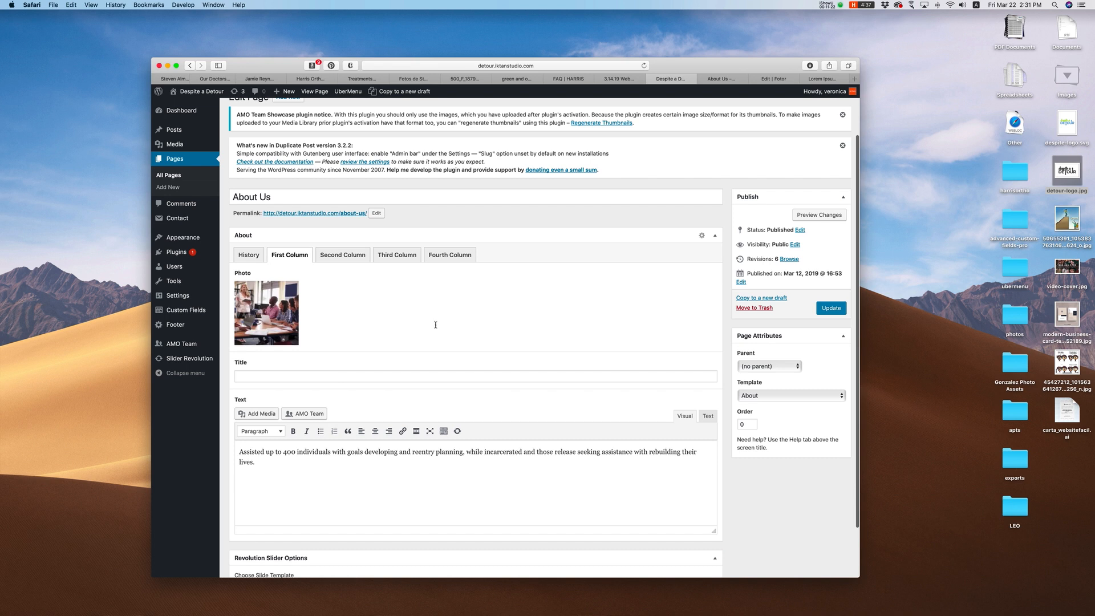
left_click(722, 79)
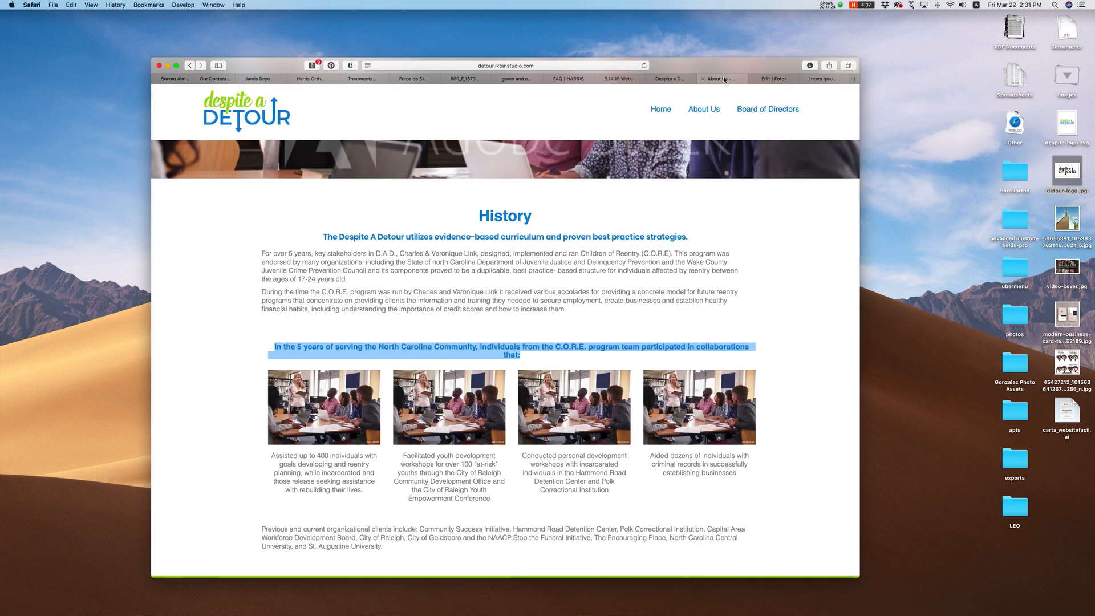
left_click(670, 79)
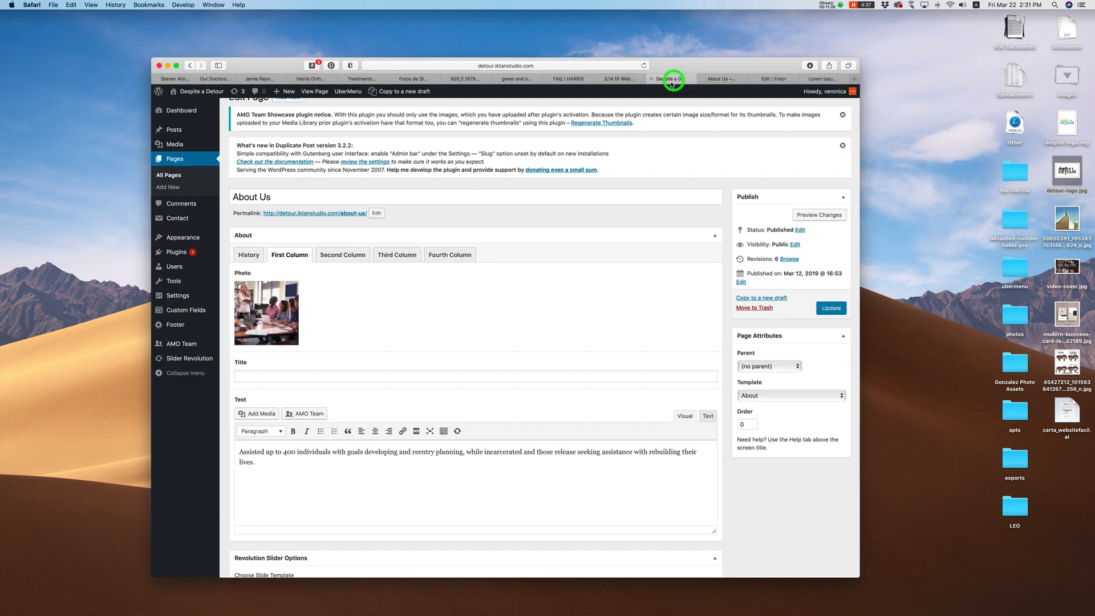
Step: Match the History Subtitle 2 and Text Bottom fields to the live client list paragraph
left_click(247, 255)
scroll(274, 343, "down", 3)
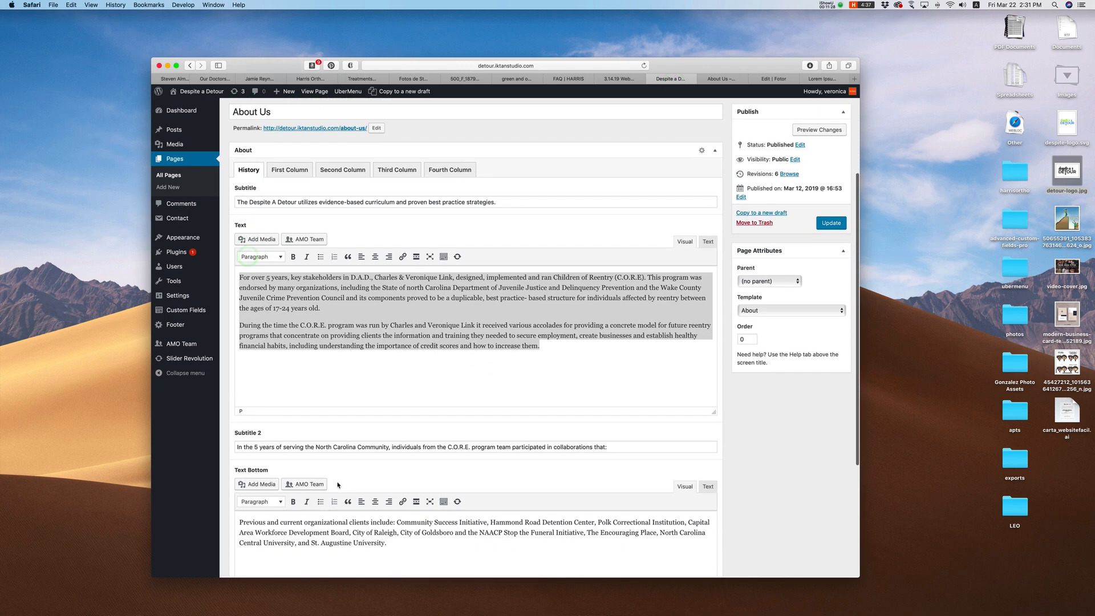
left_click_drag(238, 422, 597, 440)
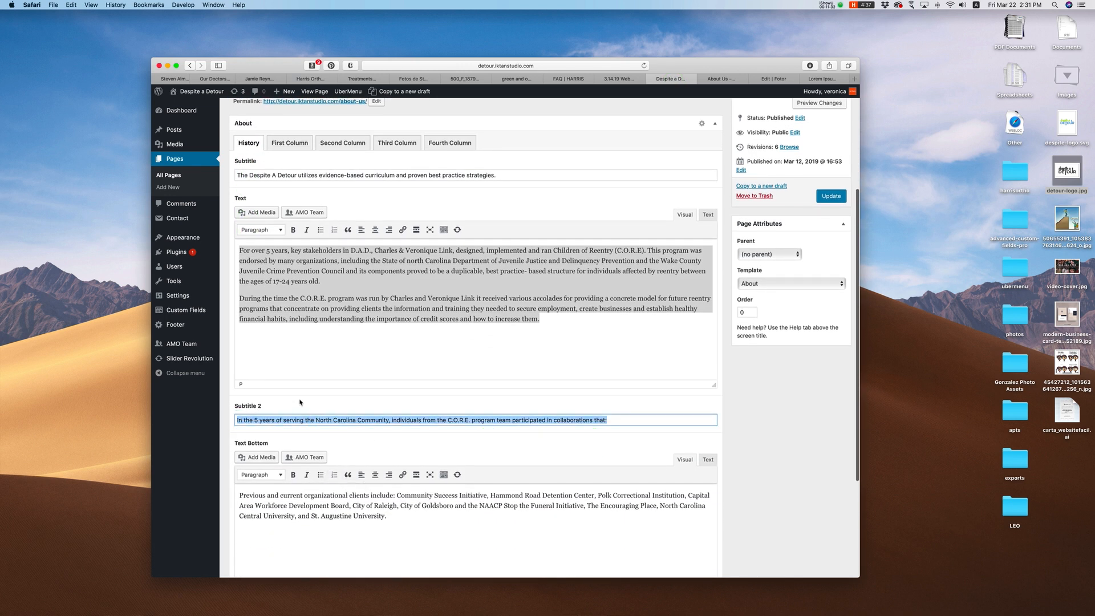
scroll(279, 376, "down", 2)
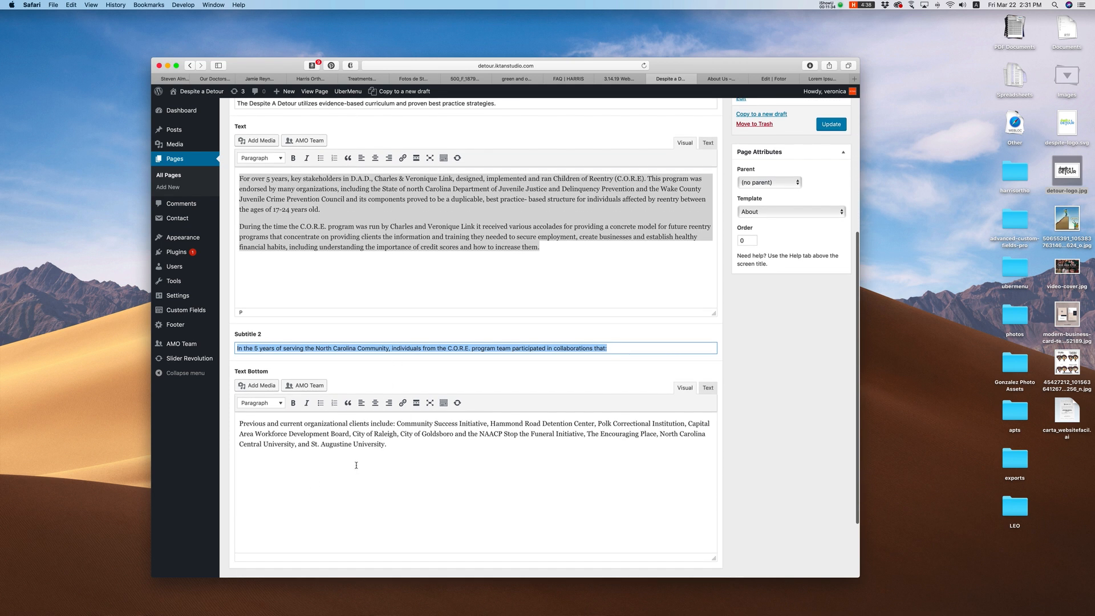
scroll(356, 466, "down", 2)
left_click_drag(389, 375, 232, 355)
left_click(735, 78)
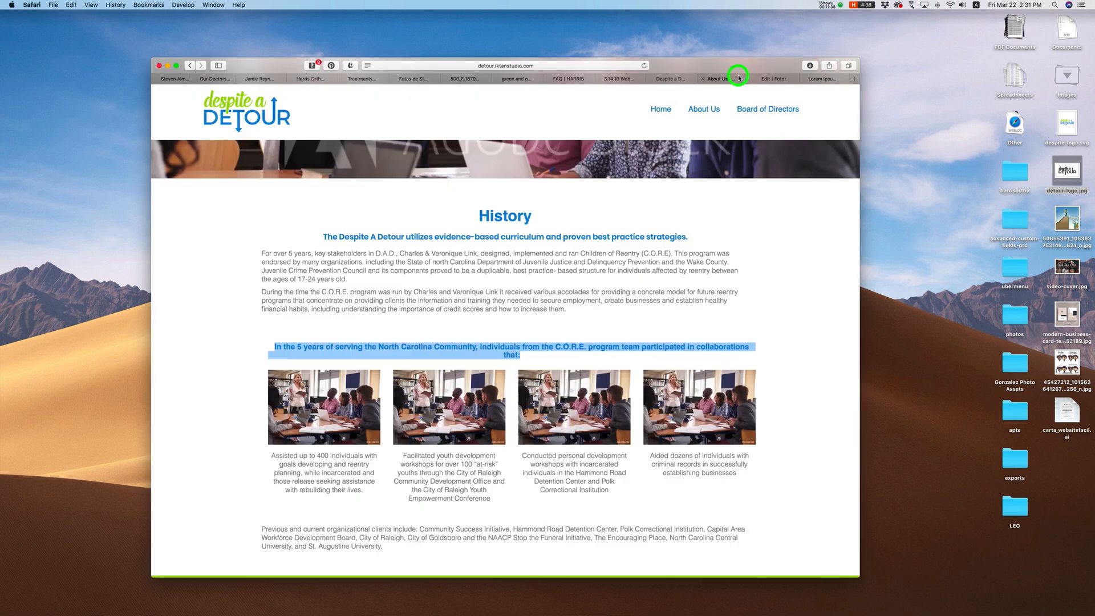
scroll(290, 491, "down", 1)
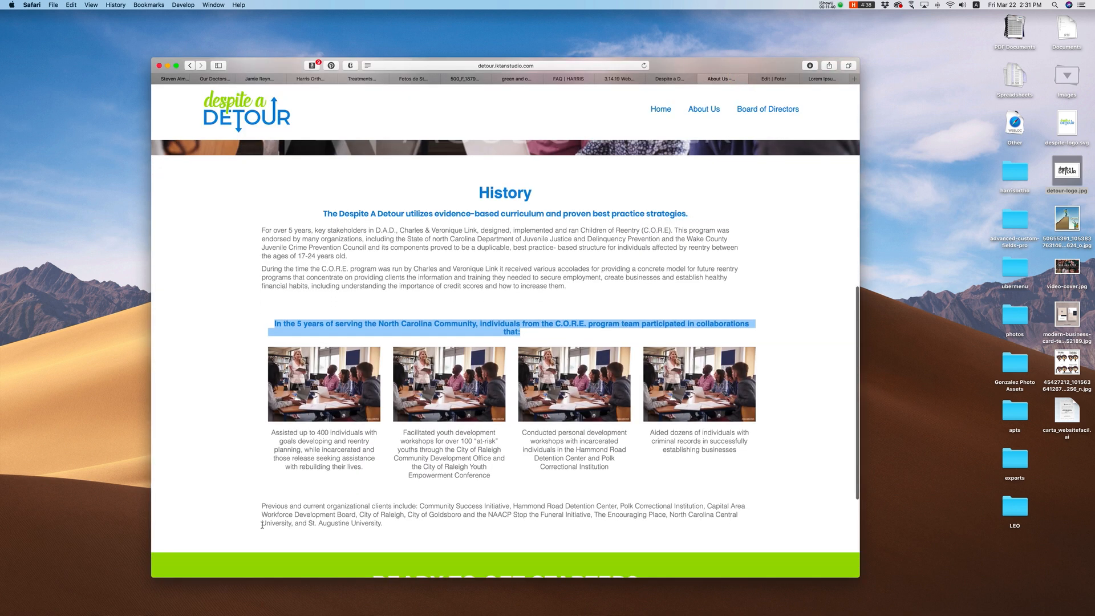
left_click_drag(263, 503, 401, 529)
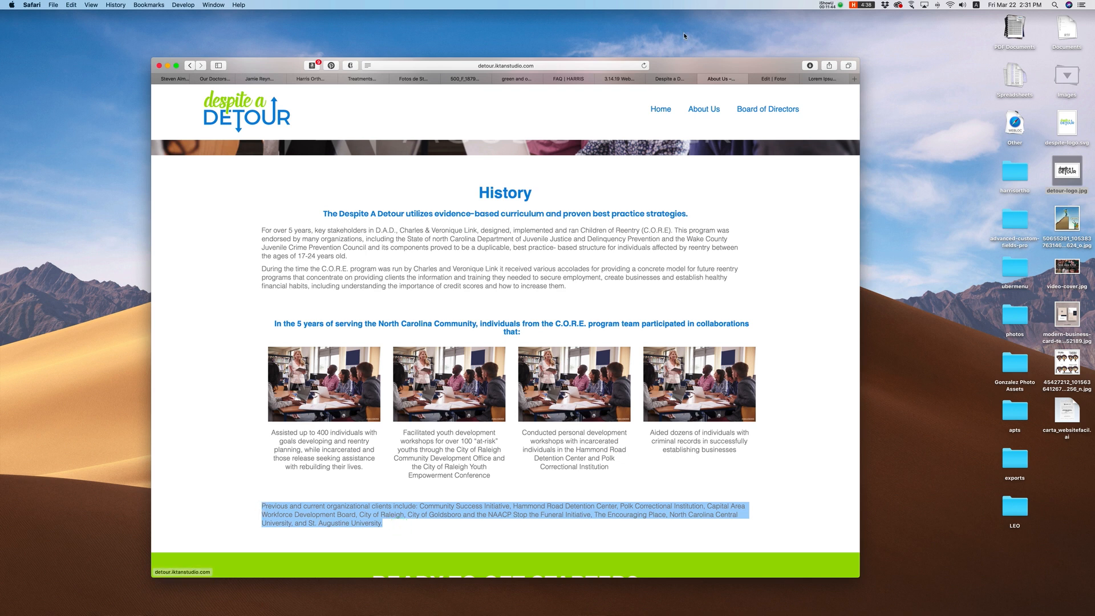
left_click(686, 80)
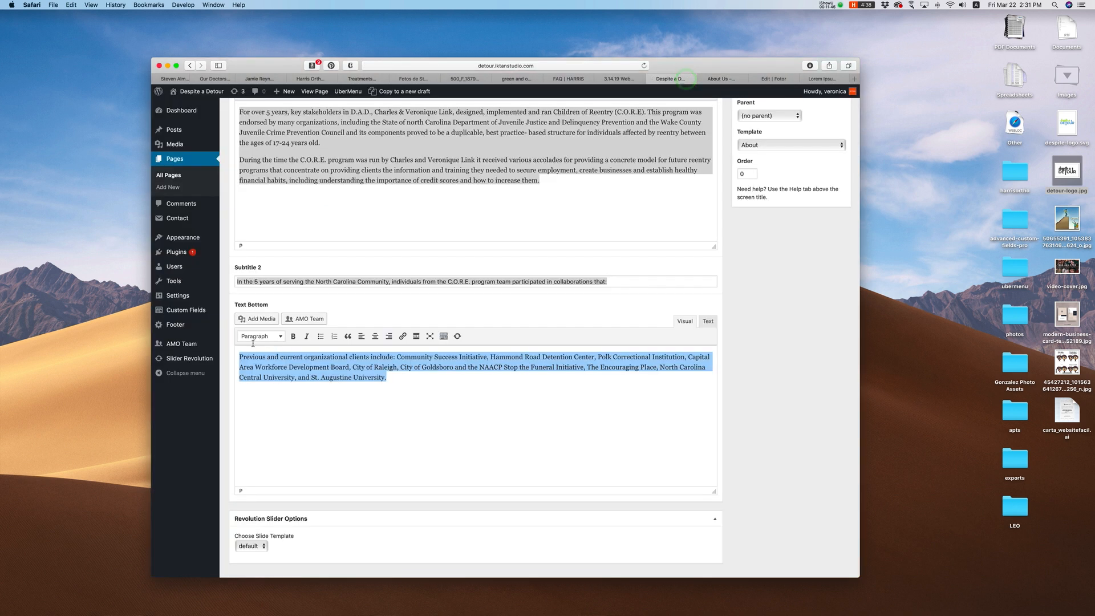
Step: Clear the History text selections and bring up the First Column fields
left_click(278, 306)
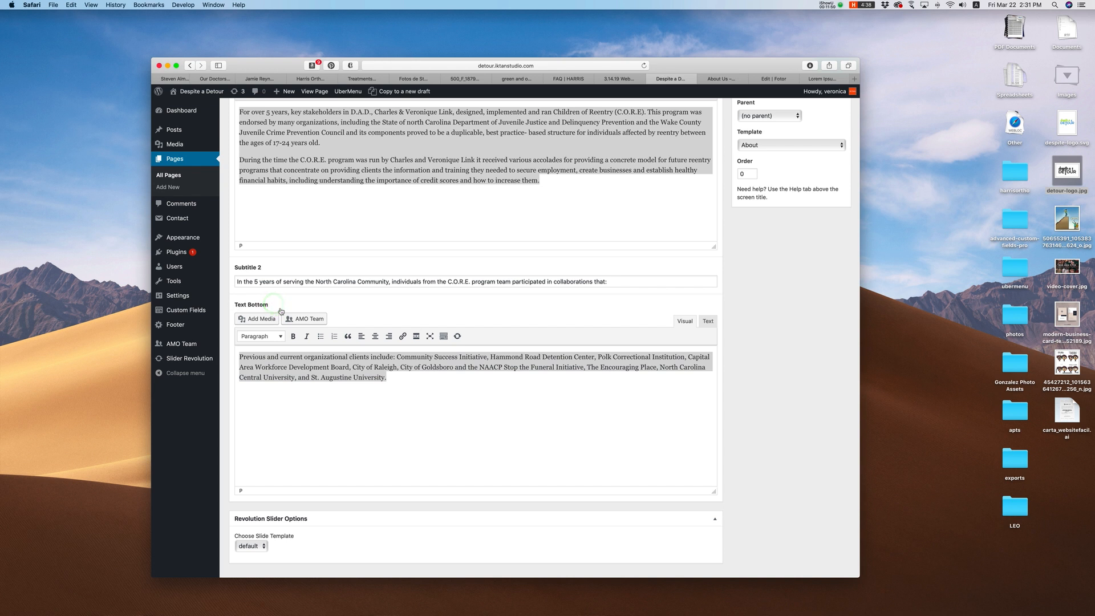
left_click(439, 413)
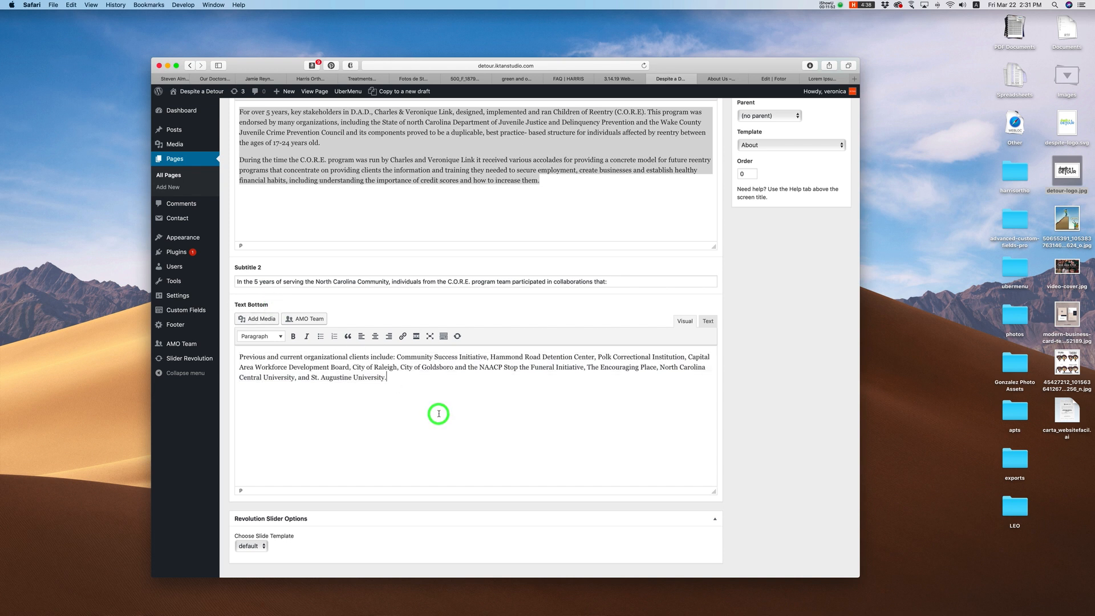
scroll(264, 321, "up", 1)
left_click(355, 225)
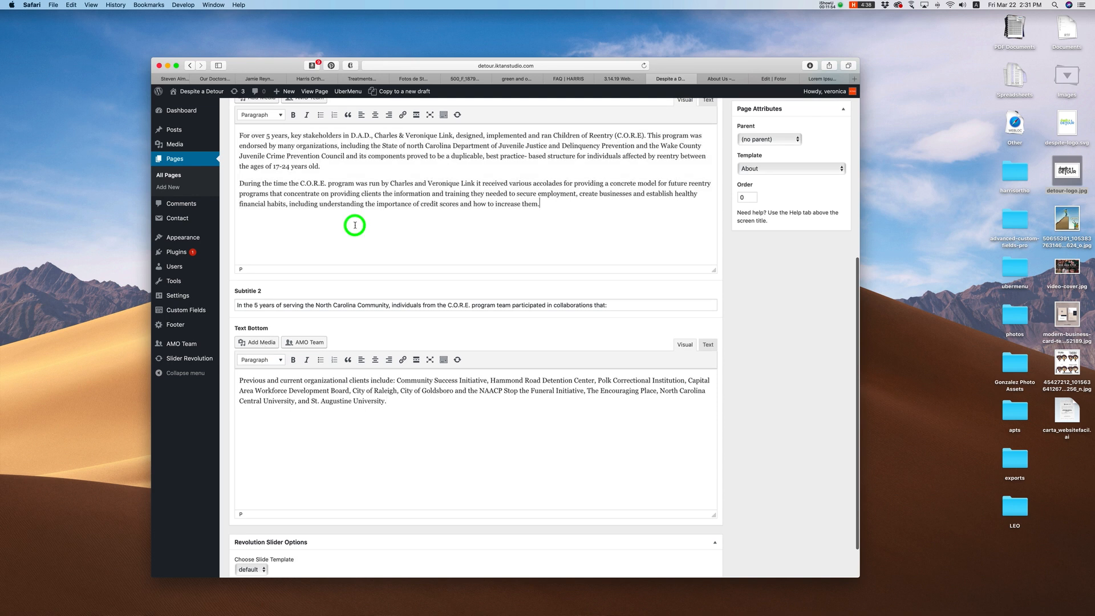
scroll(285, 336, "up", 6)
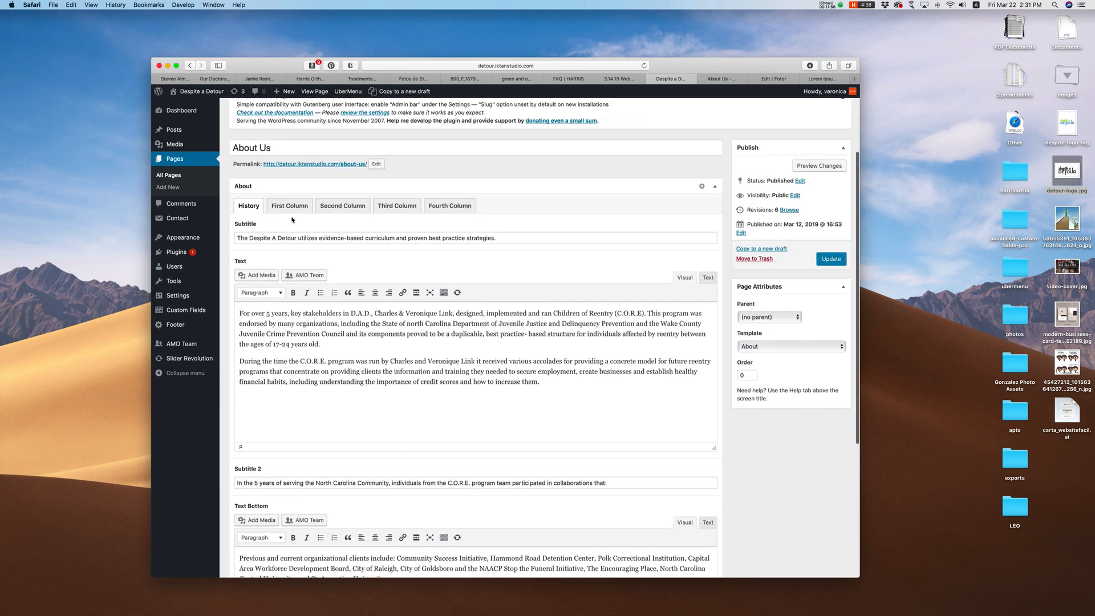
left_click(294, 207)
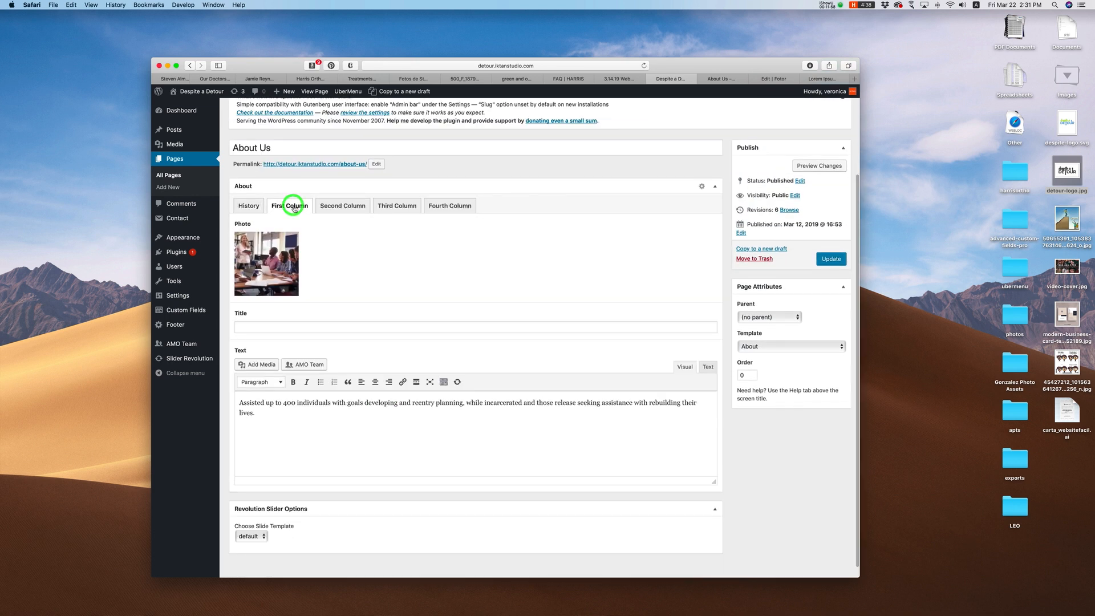
Step: Browse the Second, Third and Fourth Column fields before returning to the First Column
scroll(294, 207, "down", 1)
left_click(708, 80)
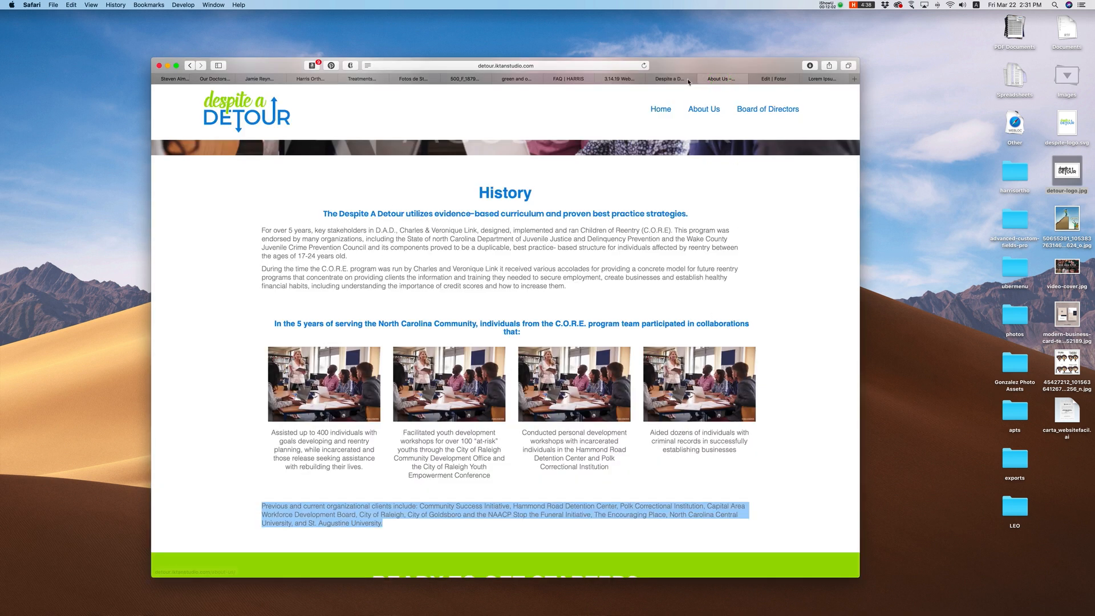
left_click(670, 80)
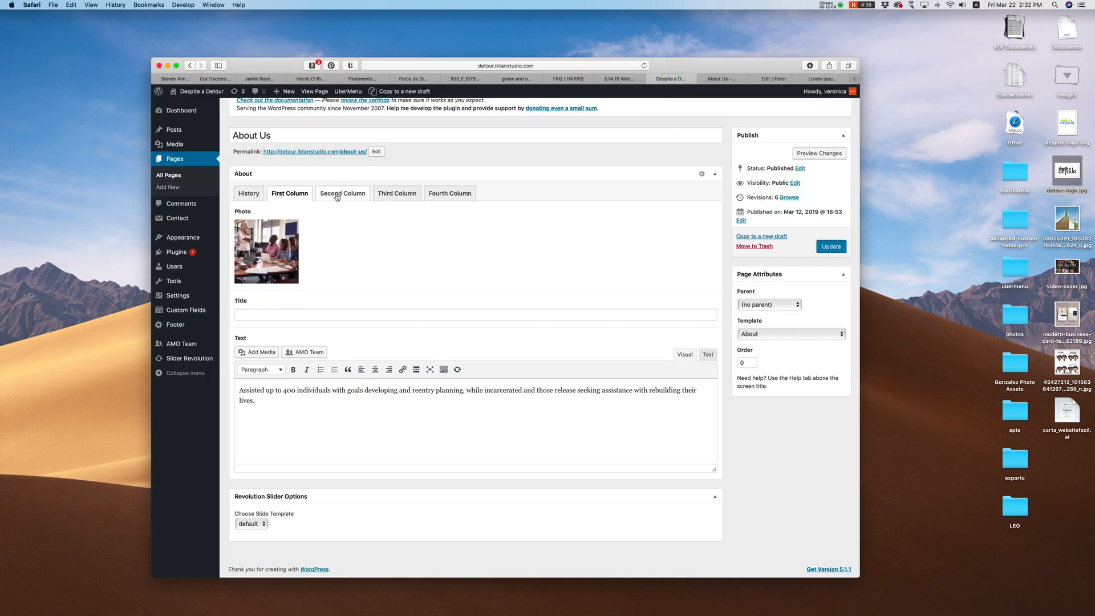
left_click(337, 193)
left_click(401, 193)
left_click(450, 193)
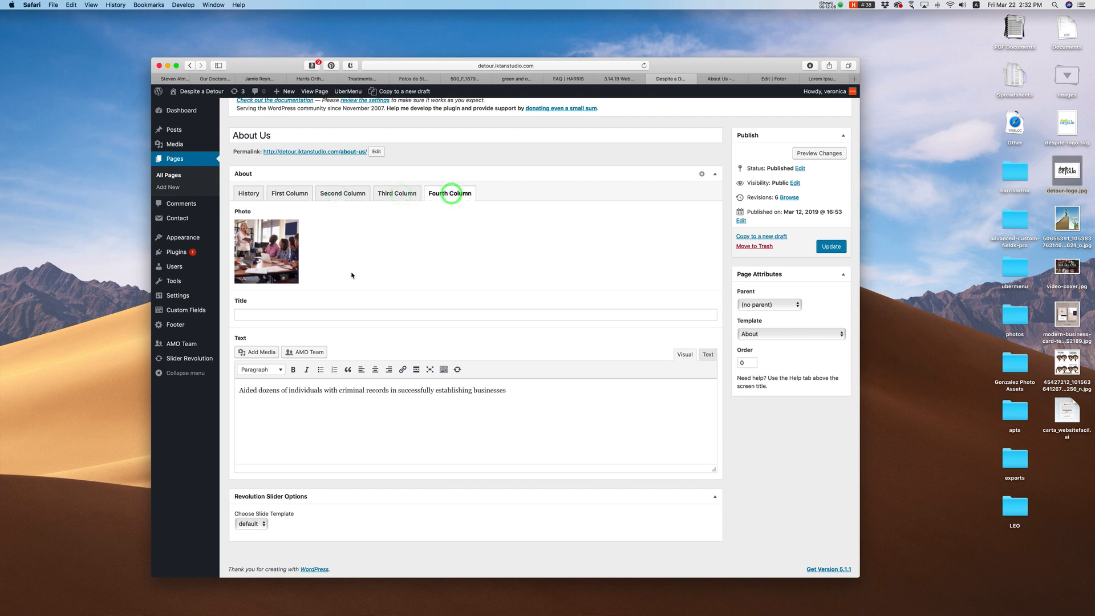
left_click(293, 196)
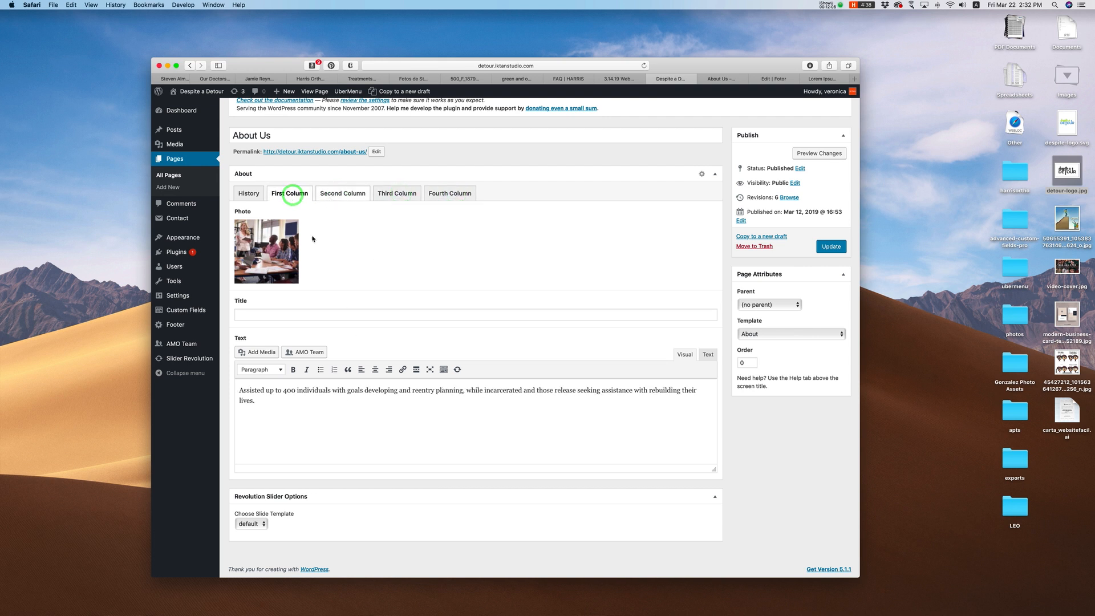
Step: Enter 'Title Here' as the First Column title and update the page
left_click(269, 317)
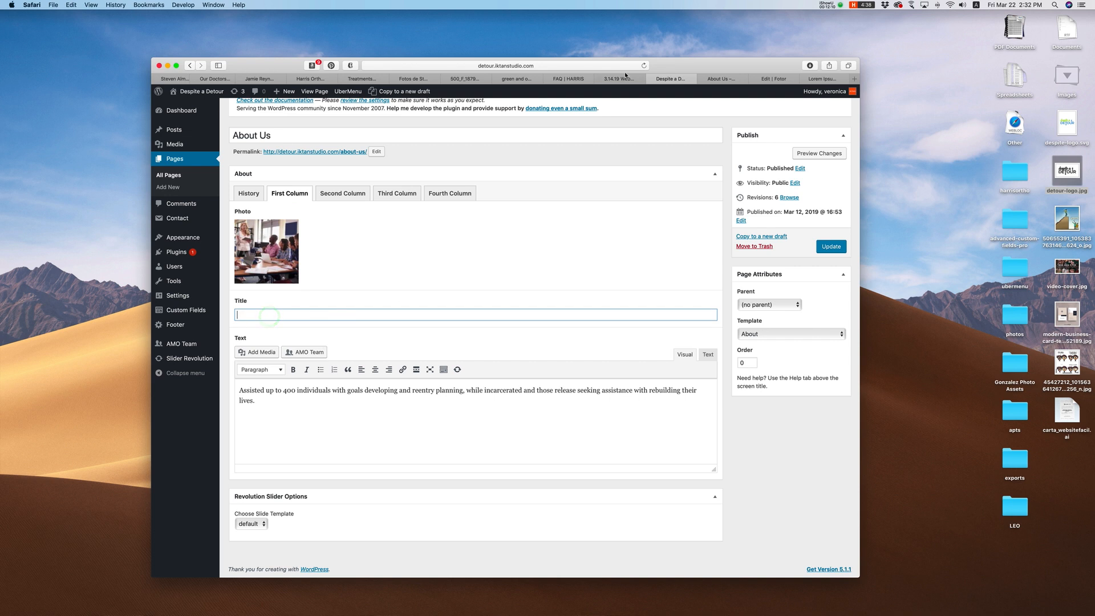
left_click(714, 79)
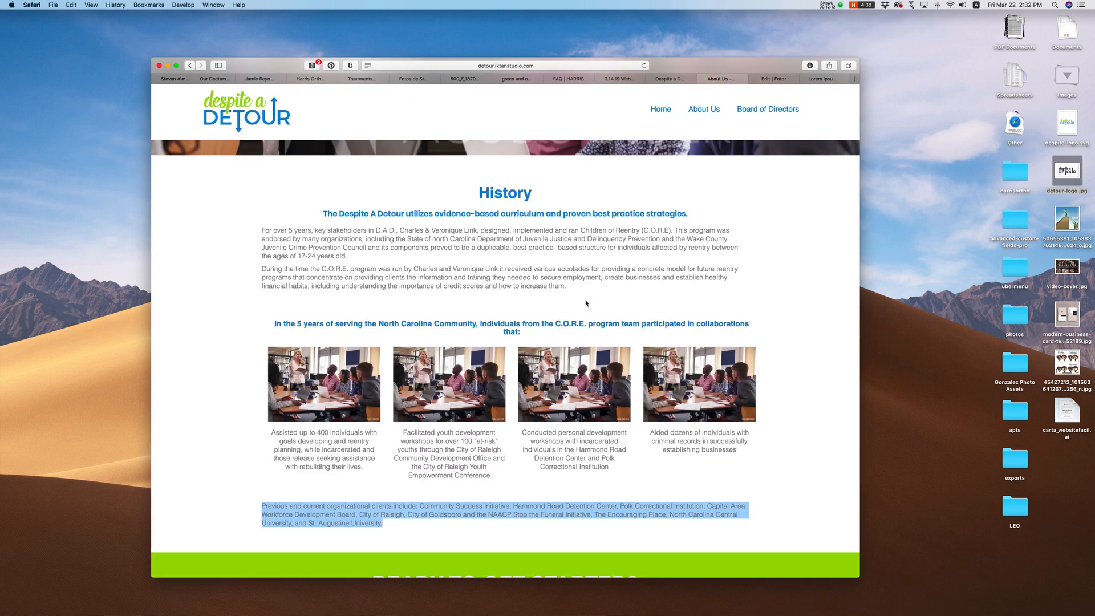
scroll(587, 303, "down", 1)
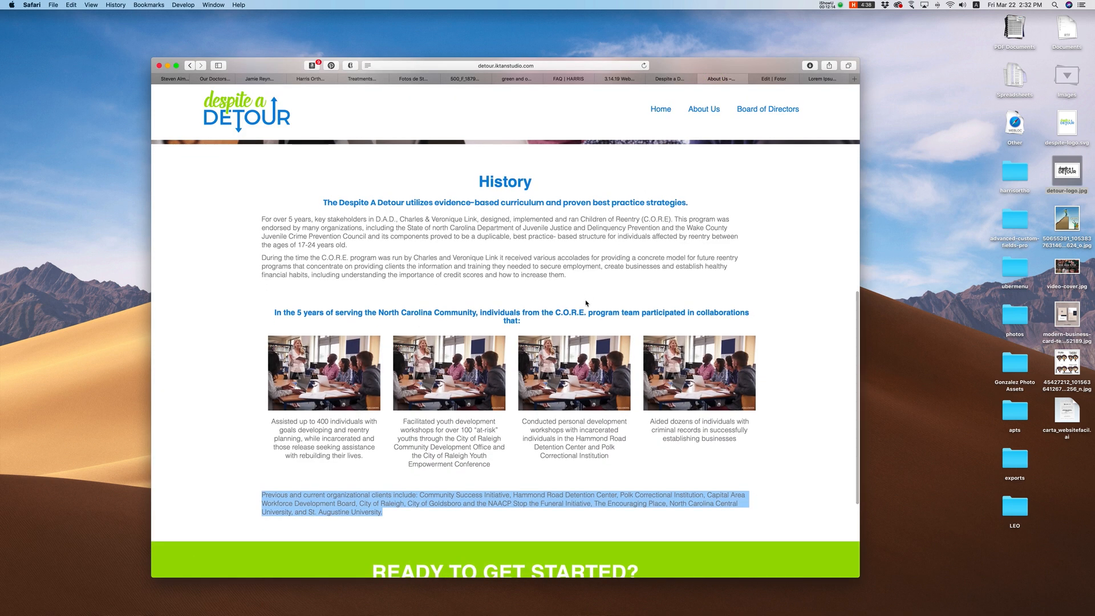
left_click(392, 504)
left_click(676, 78)
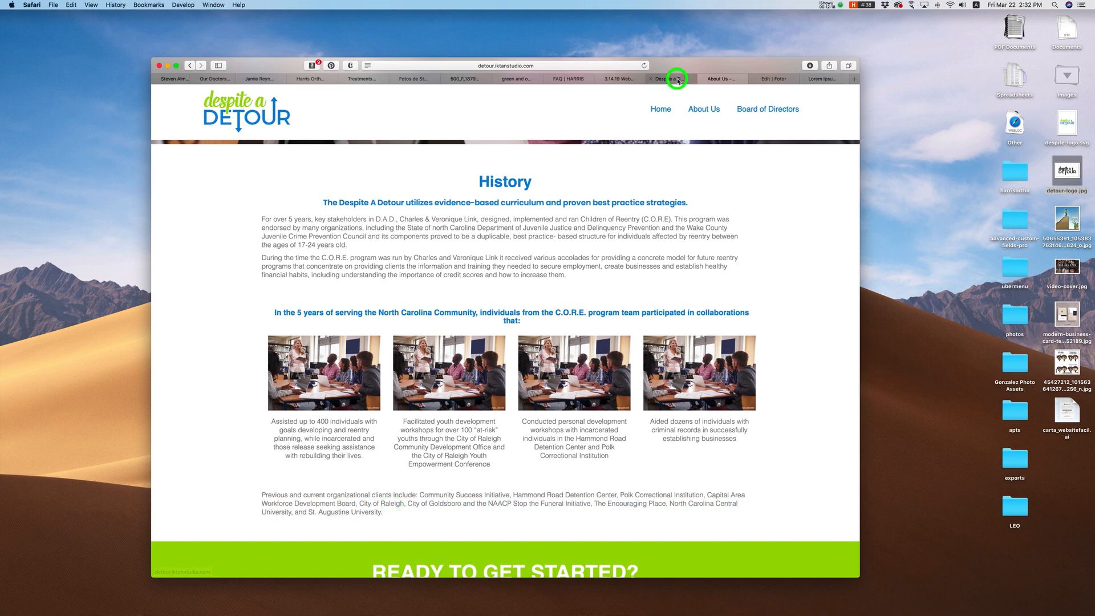
left_click(251, 312)
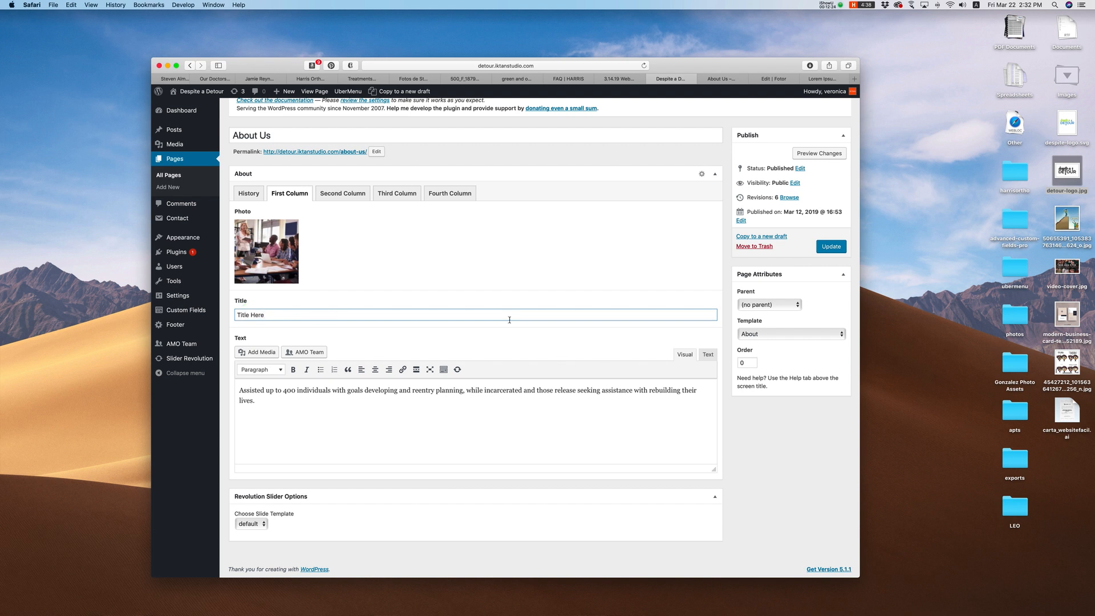
left_click(827, 246)
Step: Confirm 'Title Here' now appears under the first photo on the live History section
left_click(719, 79)
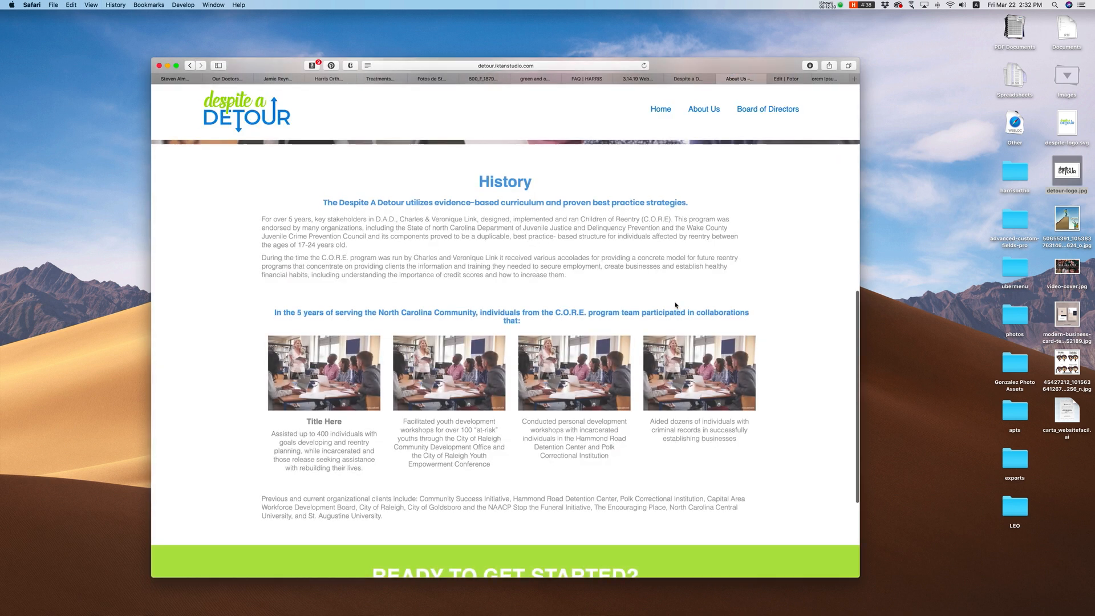
left_click_drag(308, 422, 354, 422)
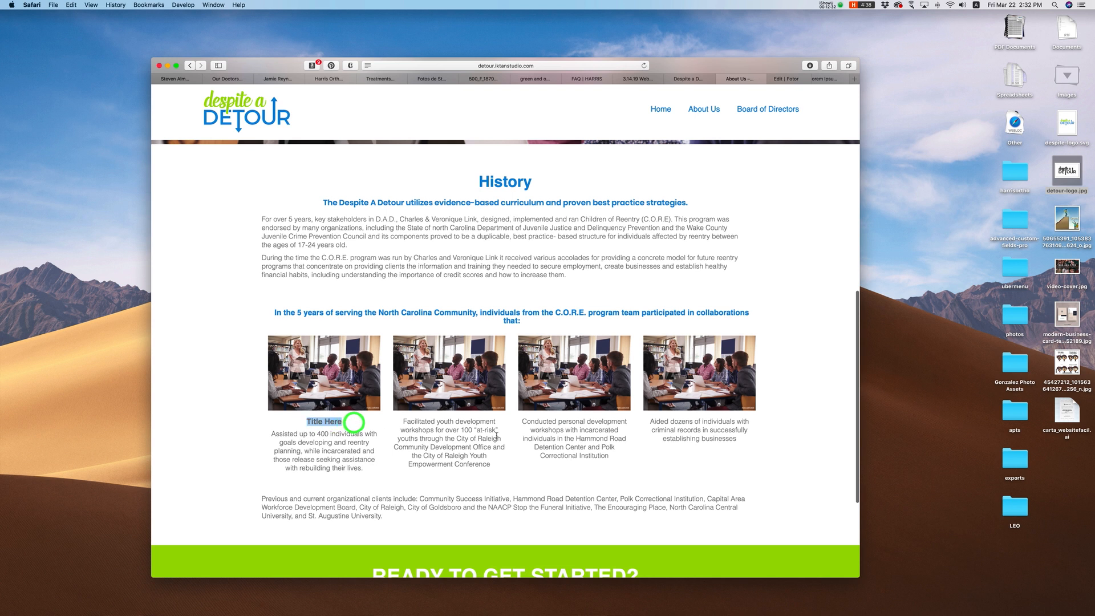
left_click(437, 454)
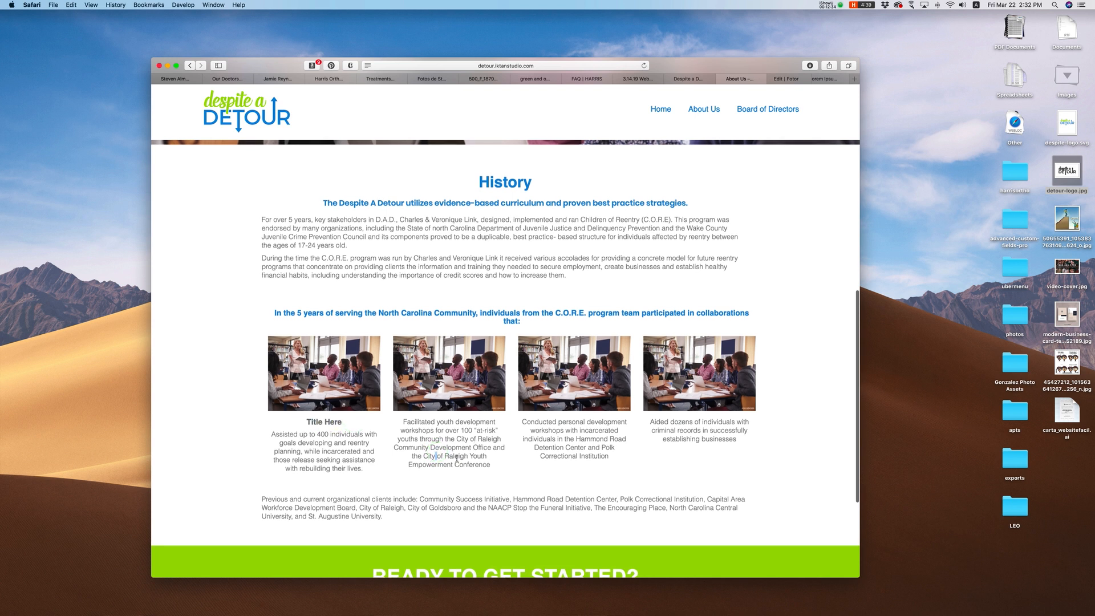
left_click(456, 458)
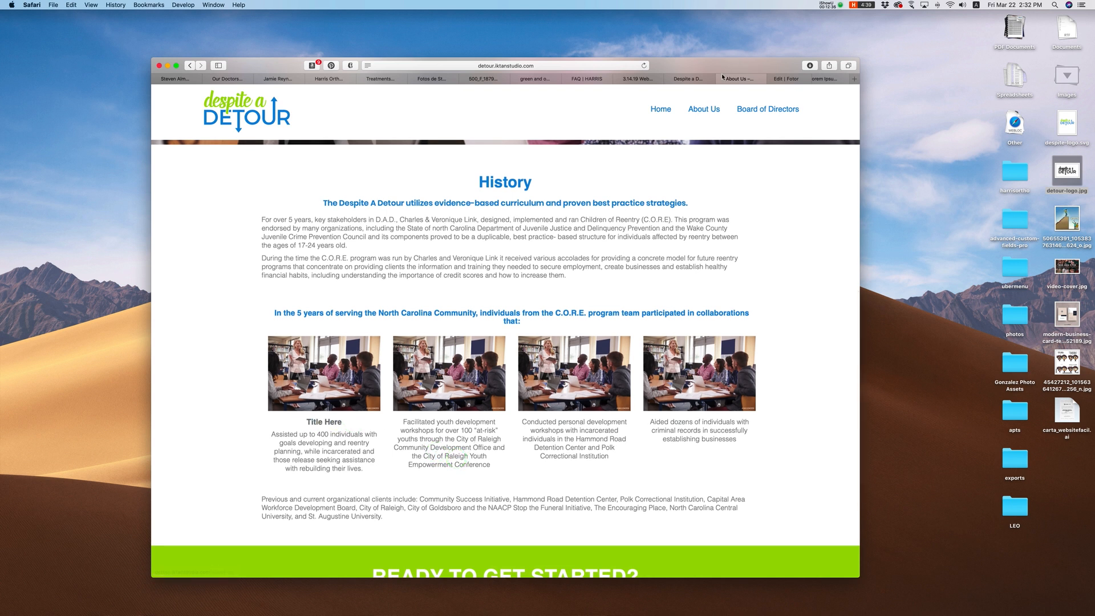
left_click(696, 79)
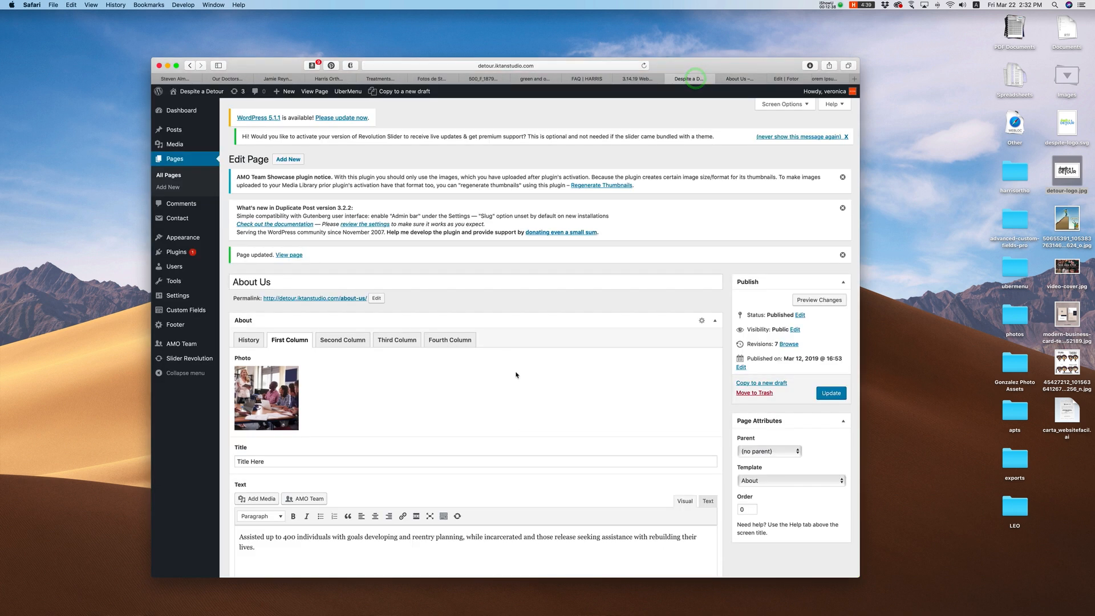
Step: Delete 'Title Here' from the First Column Title field and update the page
scroll(249, 453, "down", 2)
left_click_drag(269, 407, 228, 406)
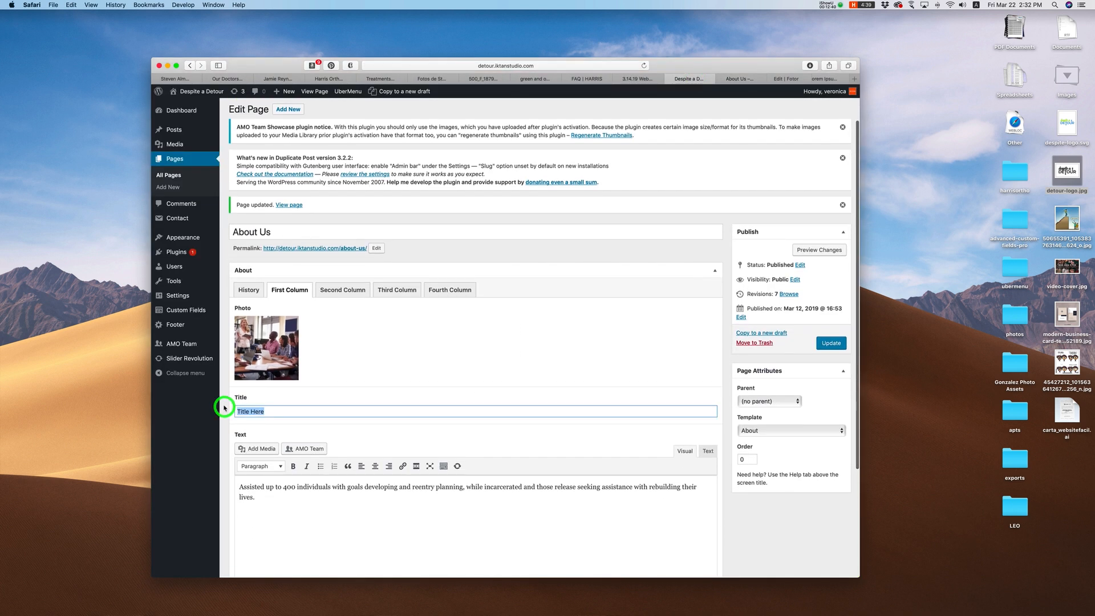
key("BackSpace")
left_click(491, 366)
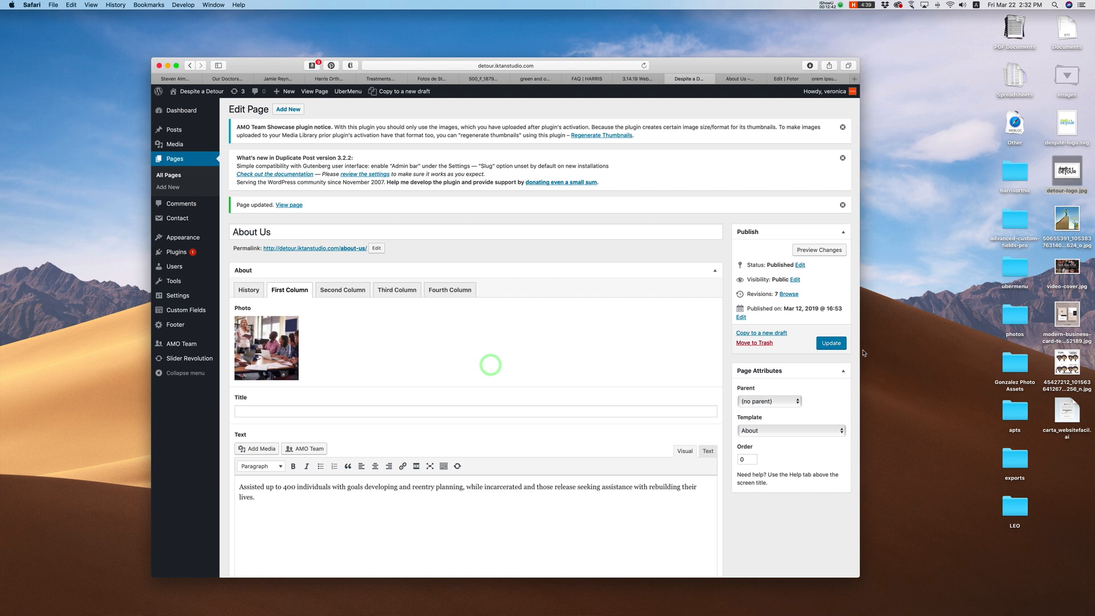
left_click(831, 342)
Step: Inspect the live History section, where the first column still shows 'Title Here'
left_click(741, 79)
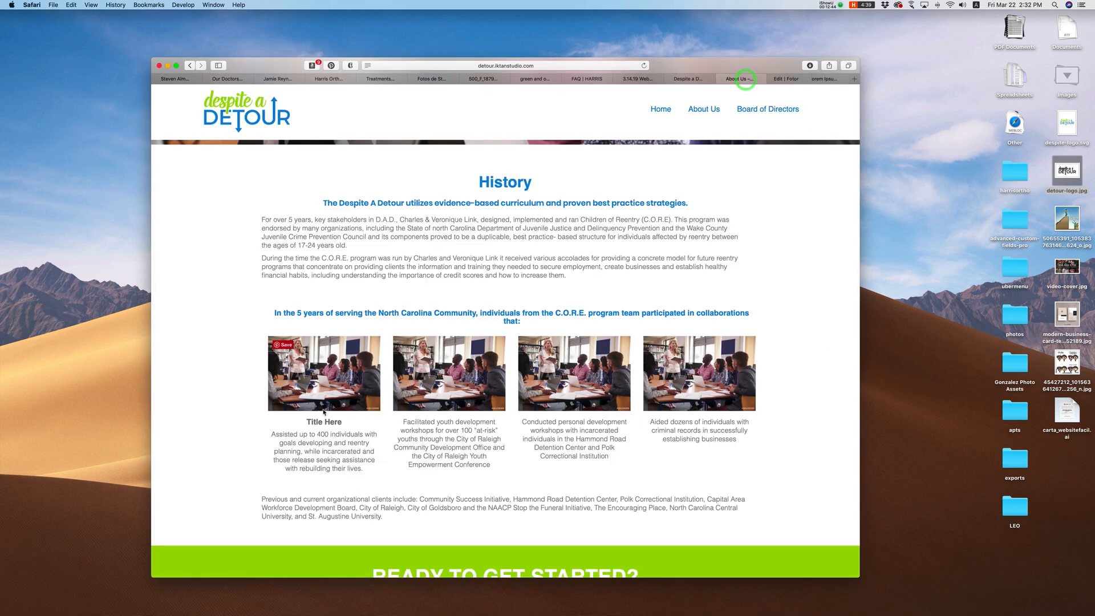
left_click_drag(306, 422, 354, 423)
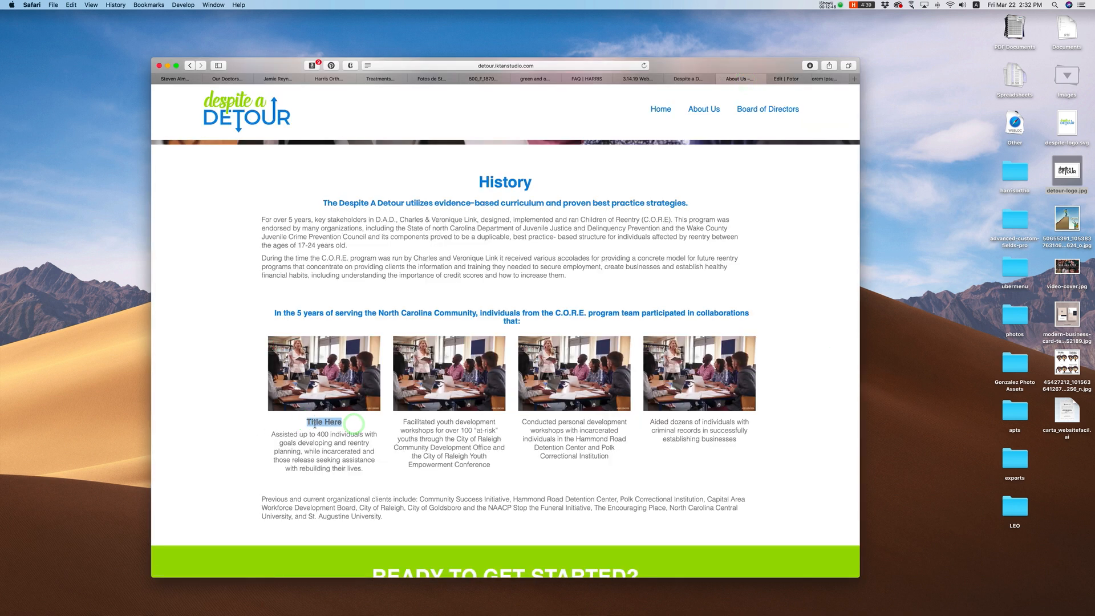
left_click_drag(276, 437, 337, 475)
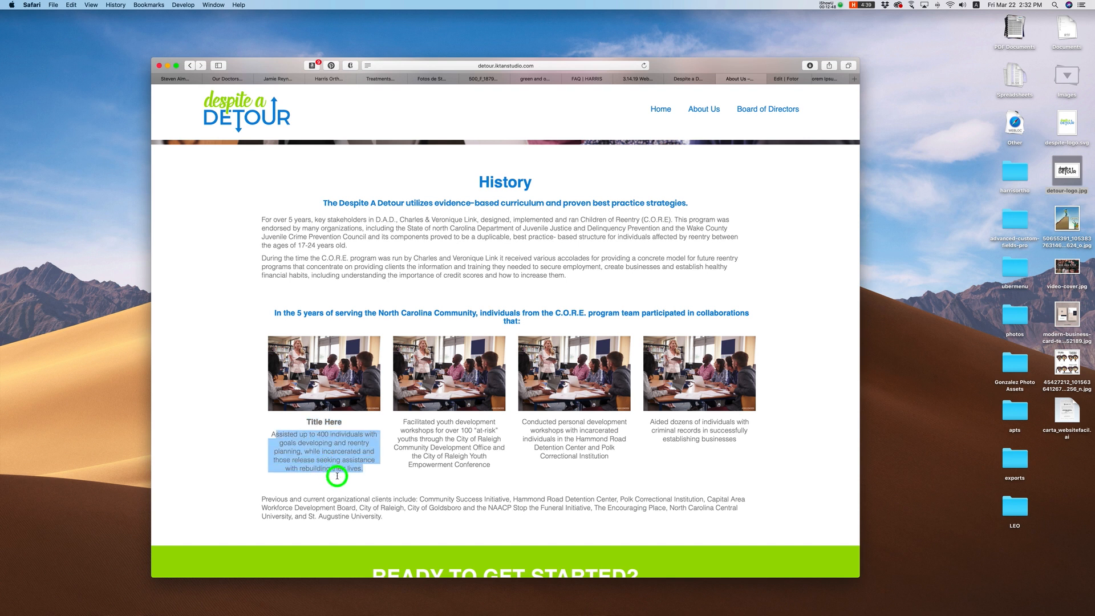
left_click_drag(411, 422, 456, 448)
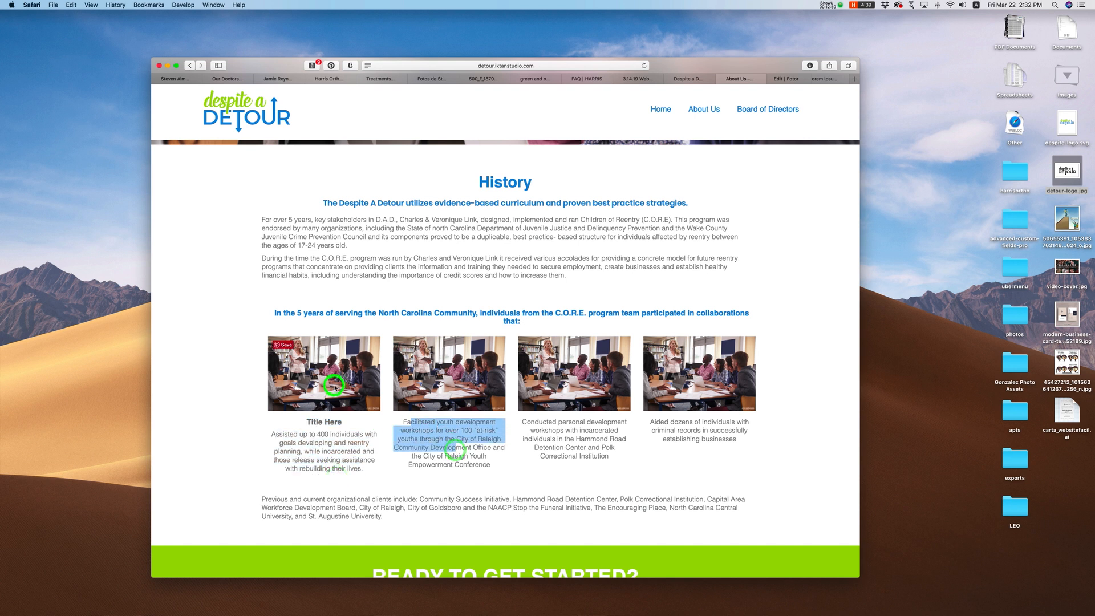
left_click(430, 428)
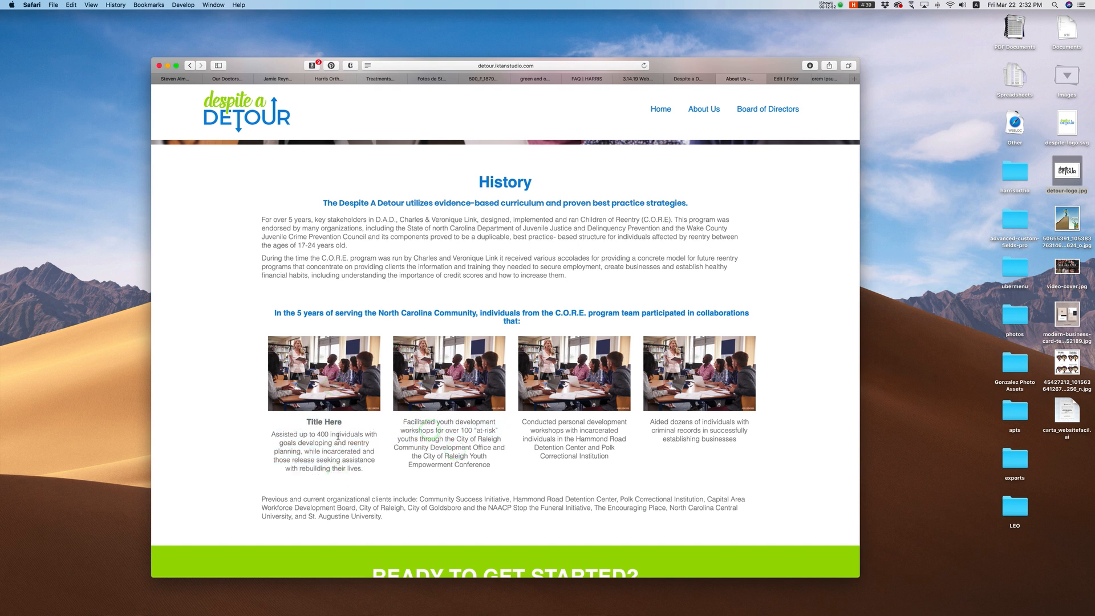
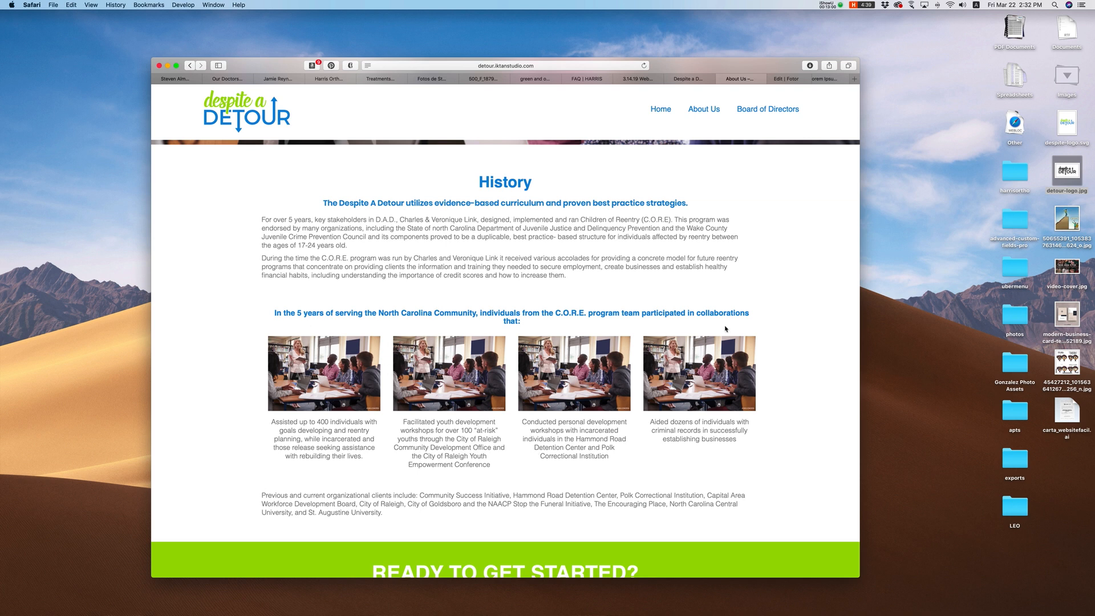
Step: Check the live About Us and Board of Directors pages, then return to the About Us editor
left_click(693, 78)
scroll(377, 338, "down", 3)
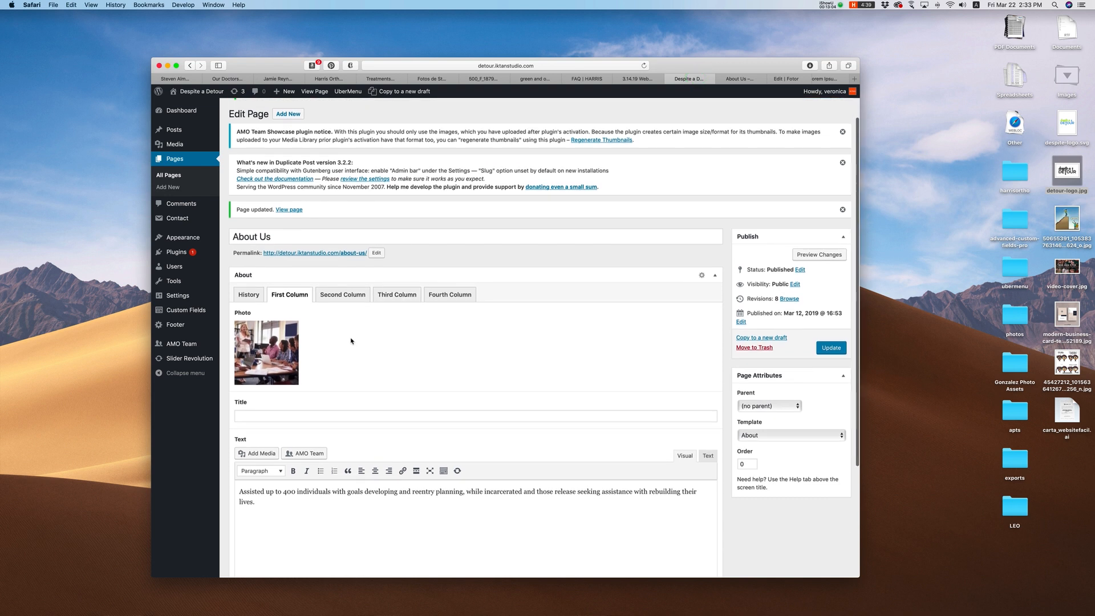
left_click(738, 80)
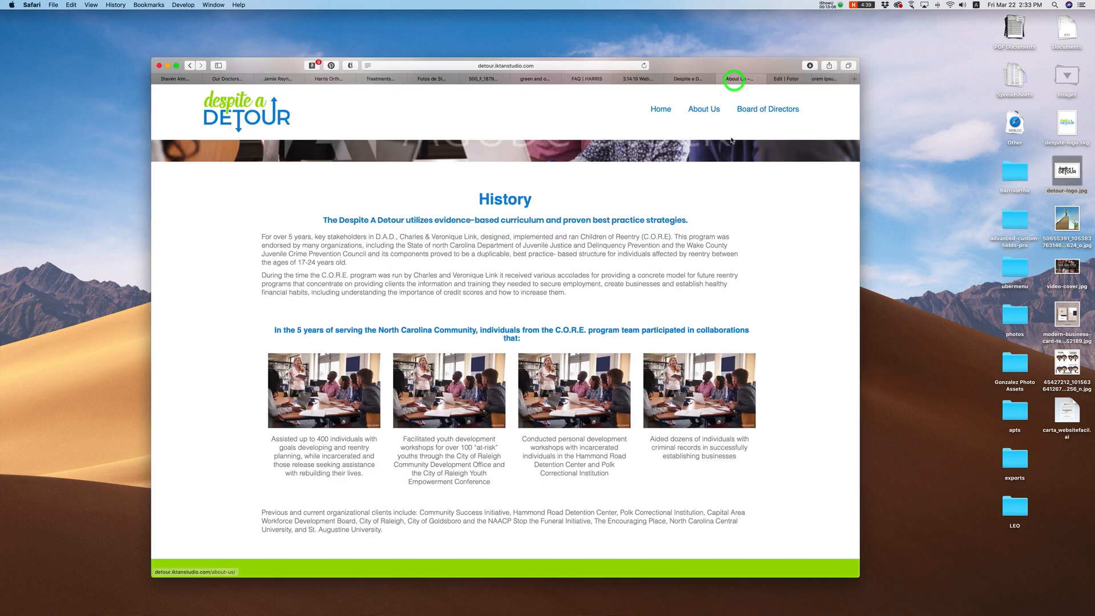
left_click(766, 110)
left_click(688, 79)
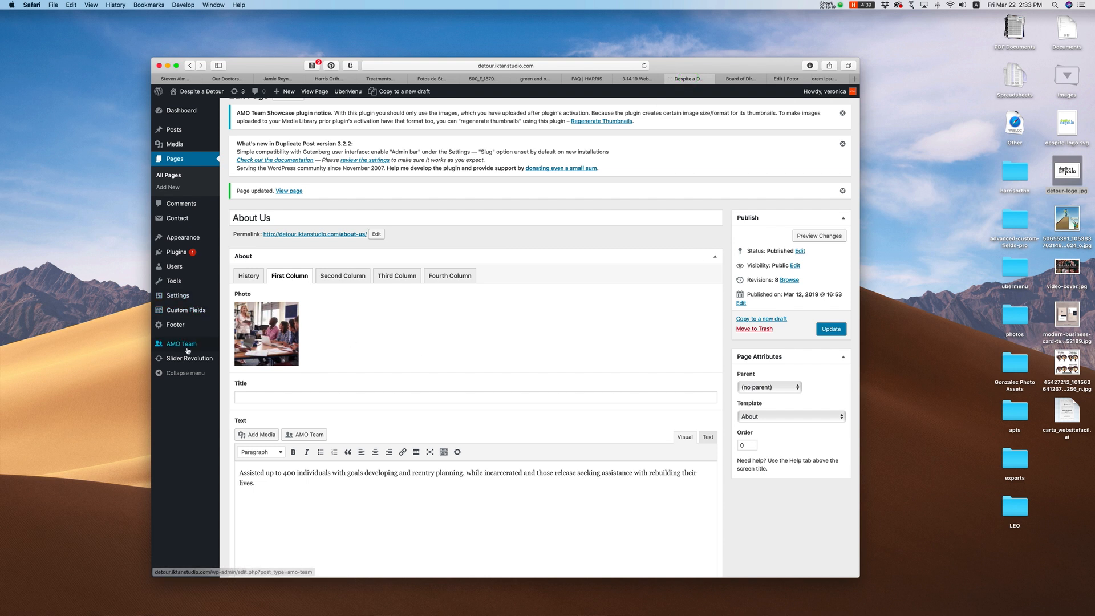
Step: Open the first placeholder board member from All Members and inspect its name and bio
mouse_move(173, 347)
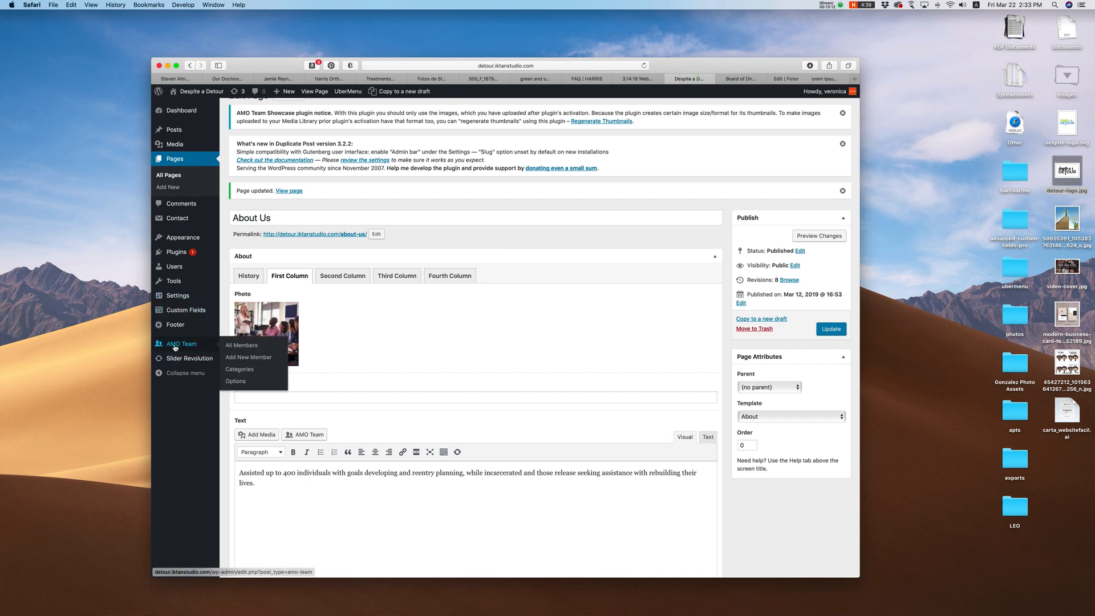
left_click(180, 345)
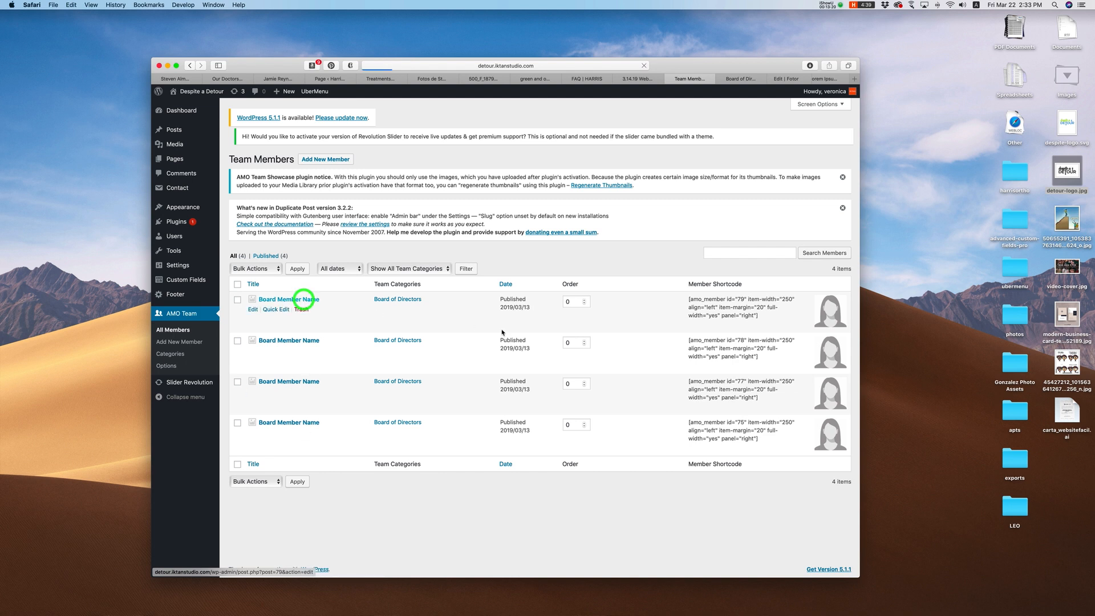
left_click(304, 300)
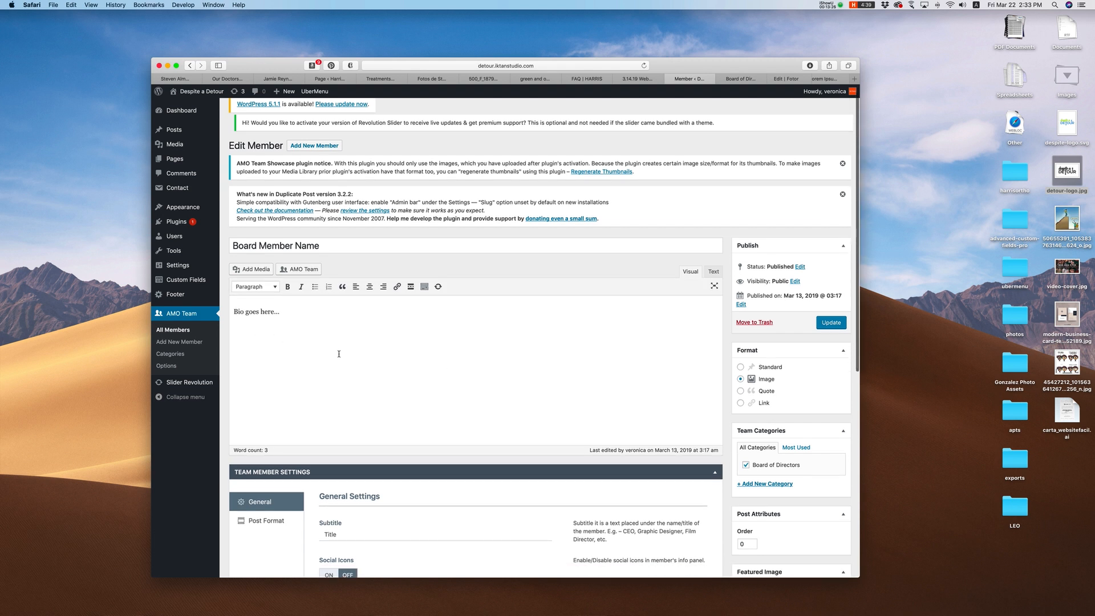
scroll(339, 354, "down", 1)
left_click(323, 234)
left_click_drag(323, 233, 201, 227)
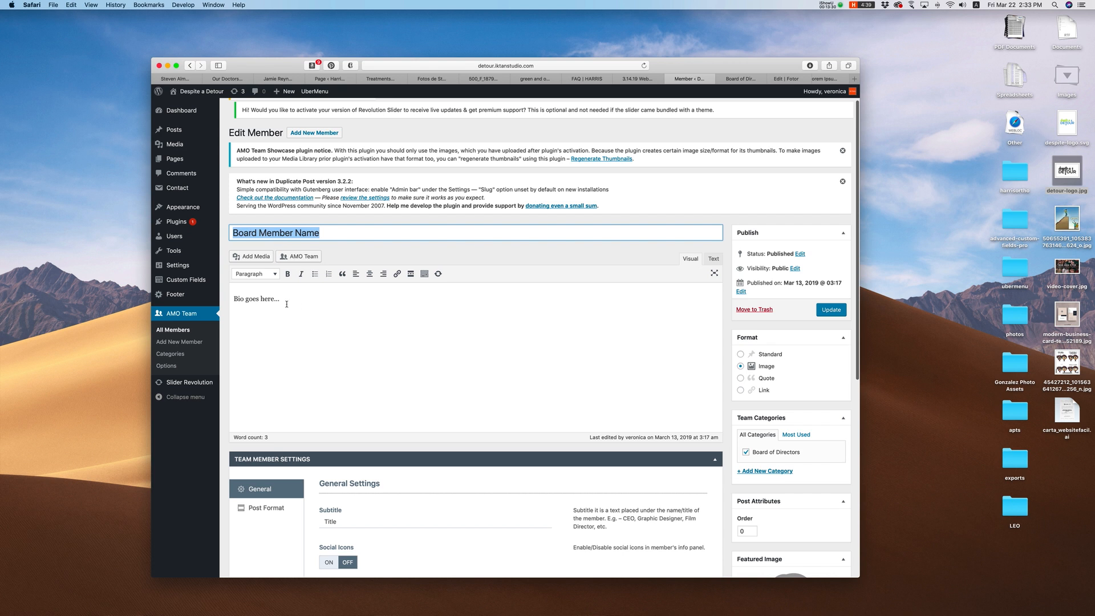
left_click_drag(293, 298, 218, 295)
Step: Review the member's featured image panel and 'Title' subtitle, then view the live Board of Directors page
scroll(401, 349, "down", 5)
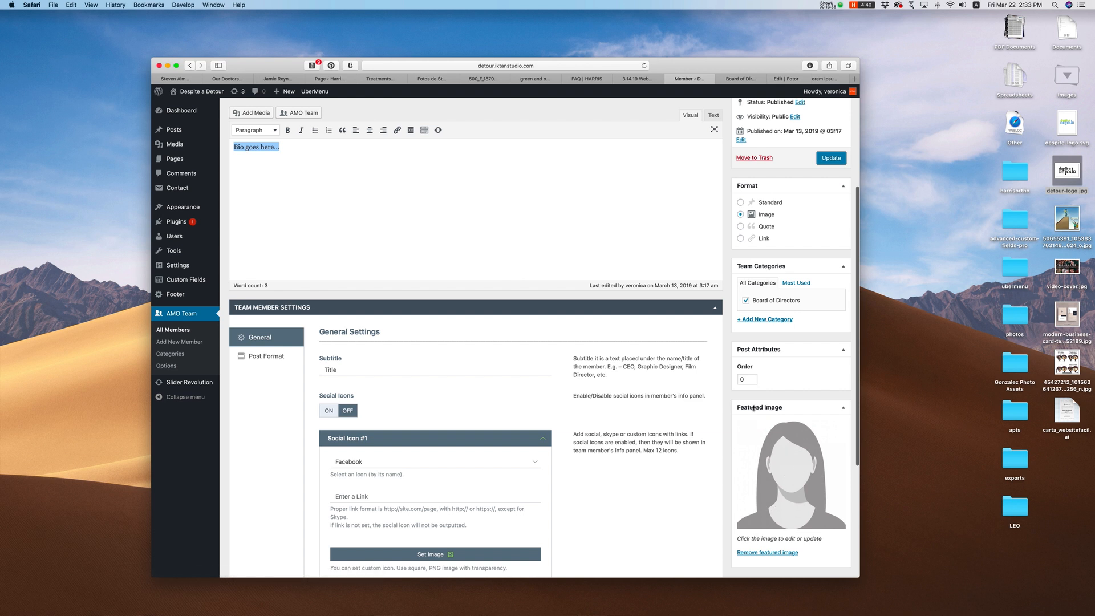
left_click(827, 406)
left_click(828, 406)
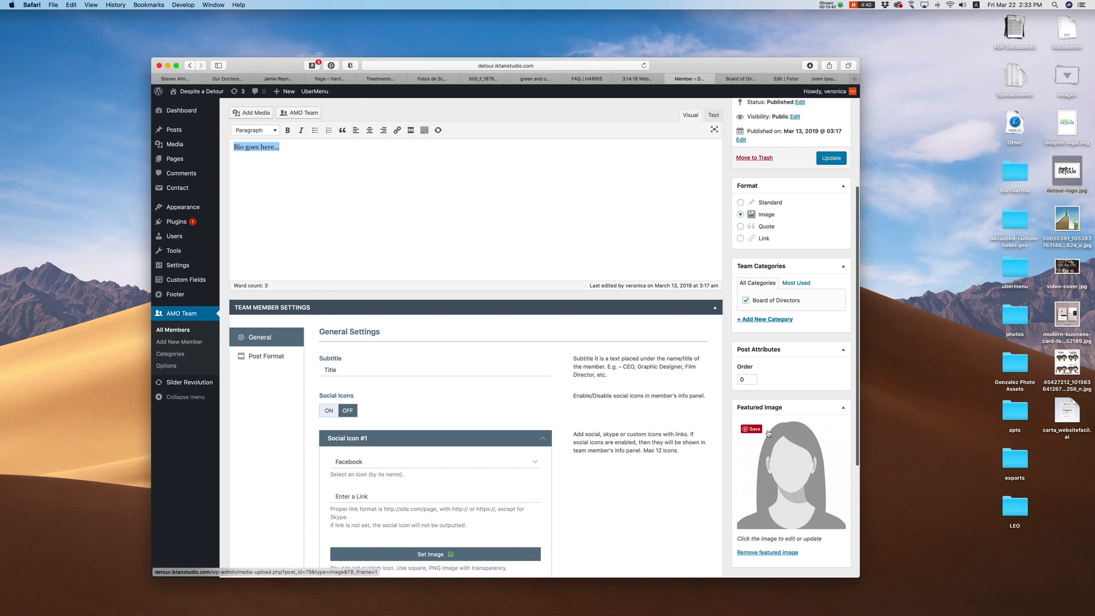
scroll(515, 425, "down", 1)
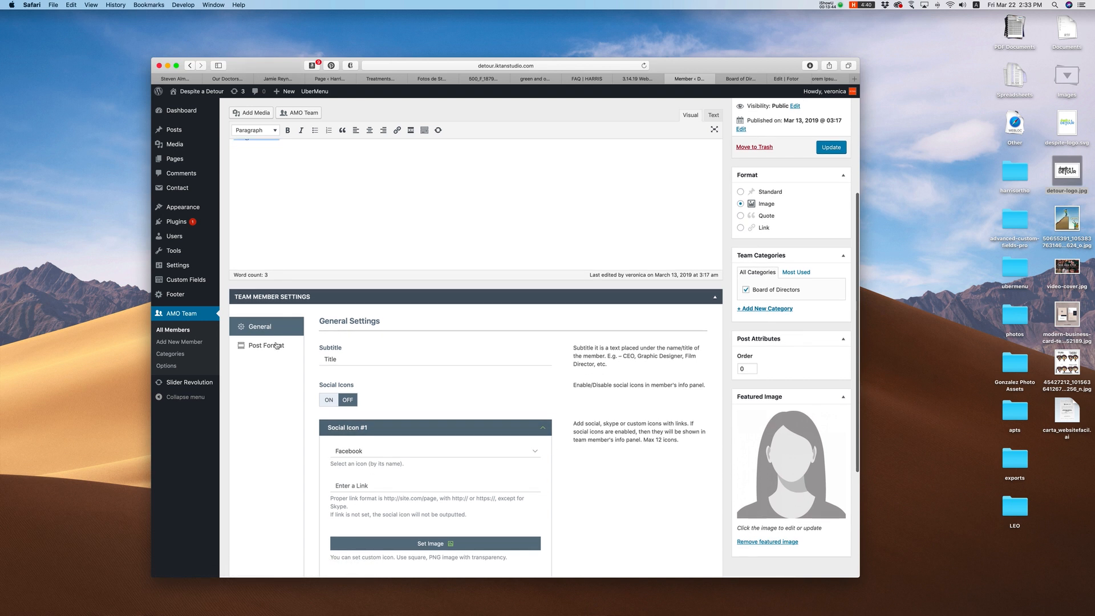
double_click(355, 363)
left_click(746, 79)
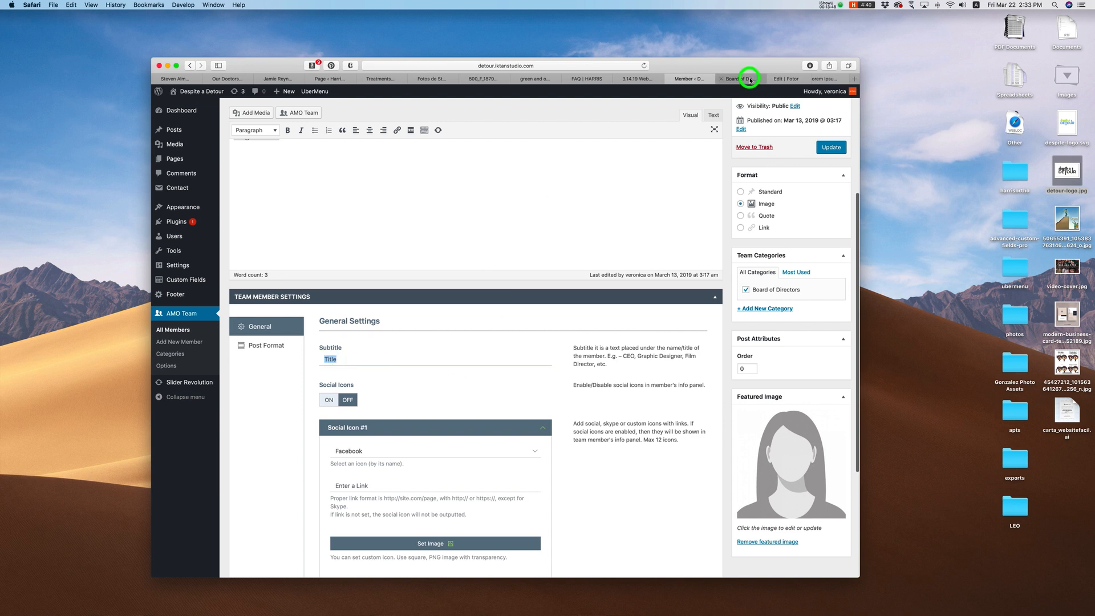
scroll(449, 343, "down", 3)
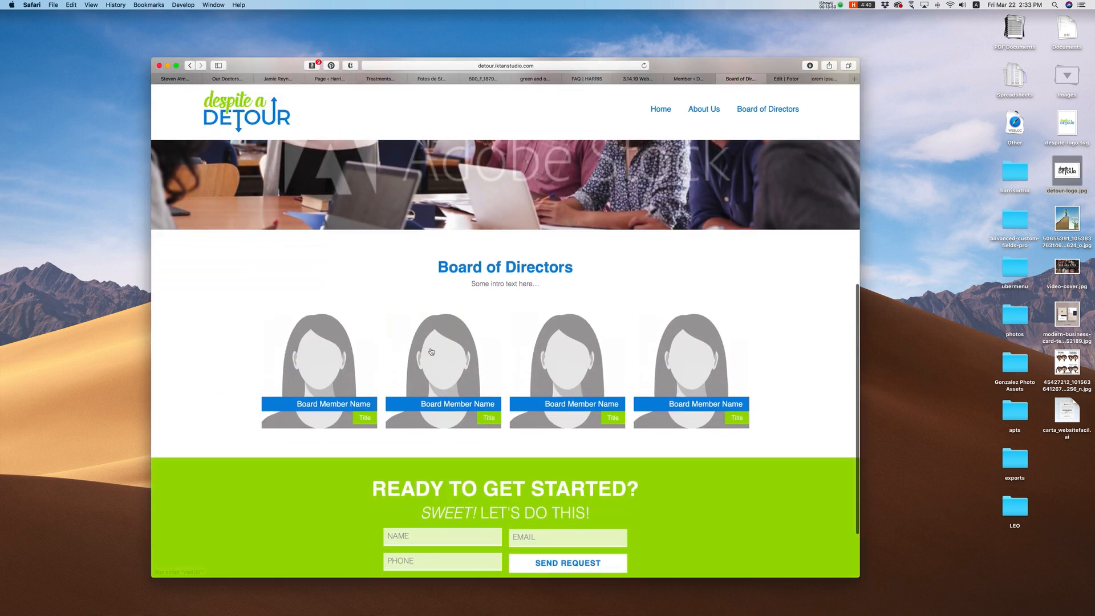
Step: Preview the first board member's detail panel, inspecting its name, 'Title' and placeholder bio
mouse_move(320, 374)
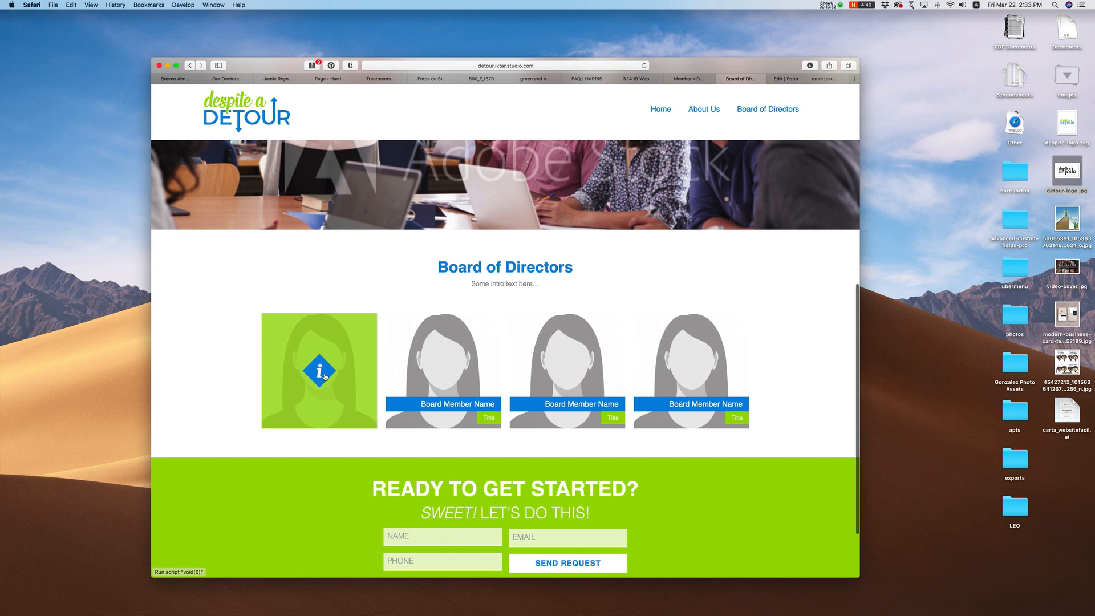
left_click(321, 374)
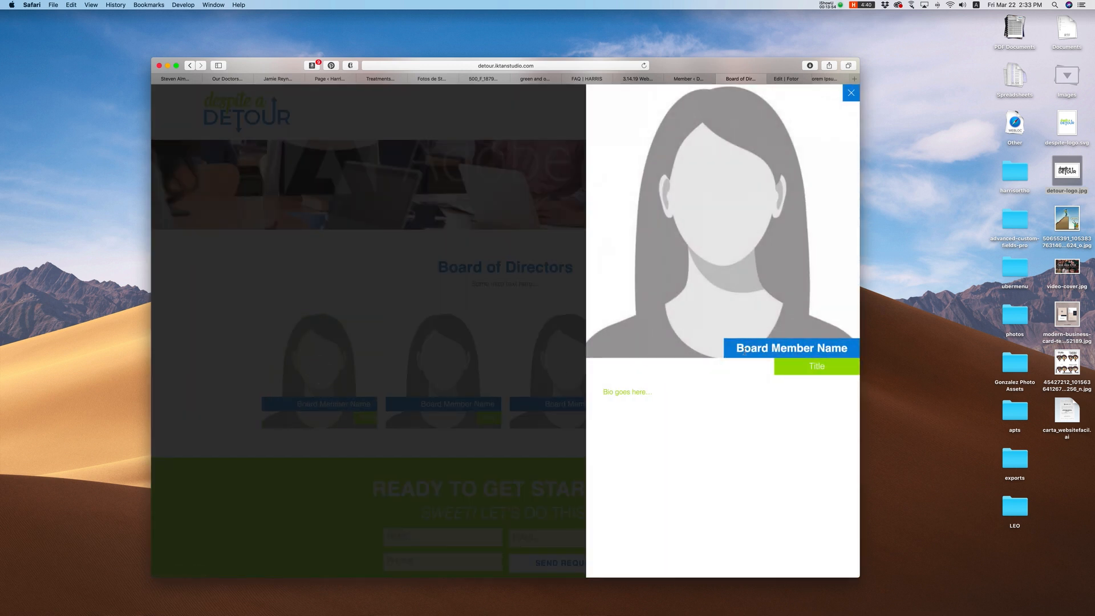
left_click_drag(737, 349, 862, 352)
left_click(825, 349)
double_click(823, 366)
left_click_drag(809, 365, 831, 367)
left_click_drag(605, 393, 656, 406)
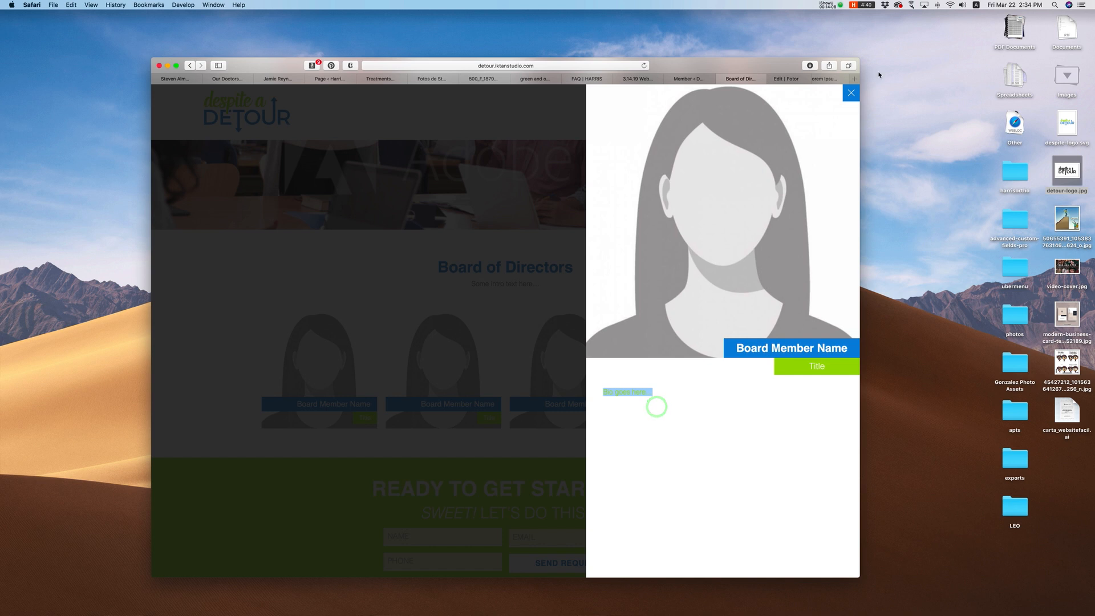
left_click(851, 93)
Step: Glance at the third member's detail panel, then return to the member editor
left_click(569, 376)
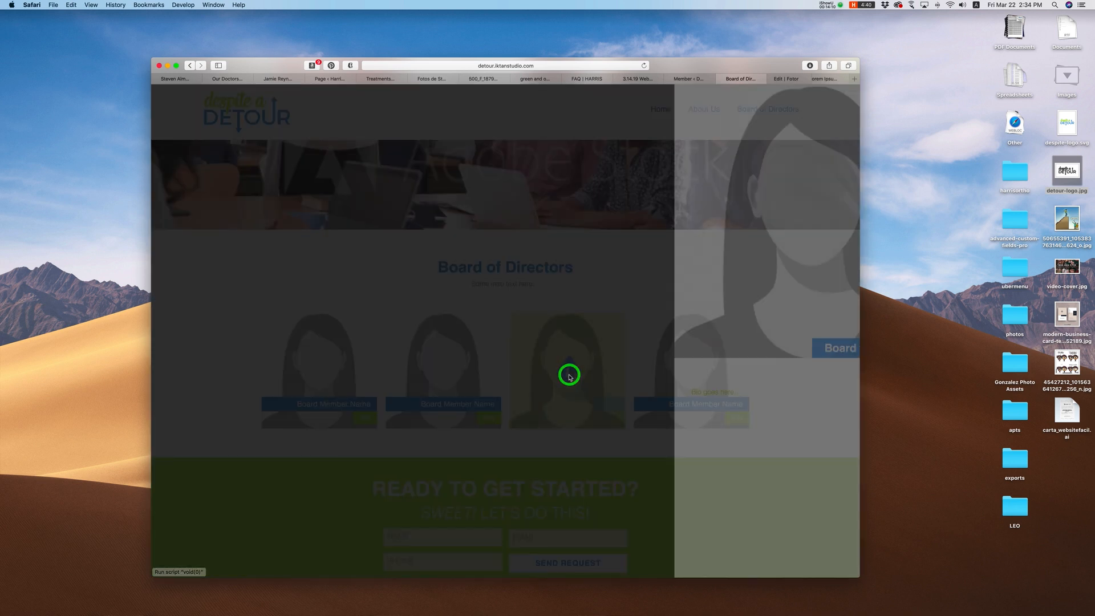
left_click(851, 93)
left_click(701, 79)
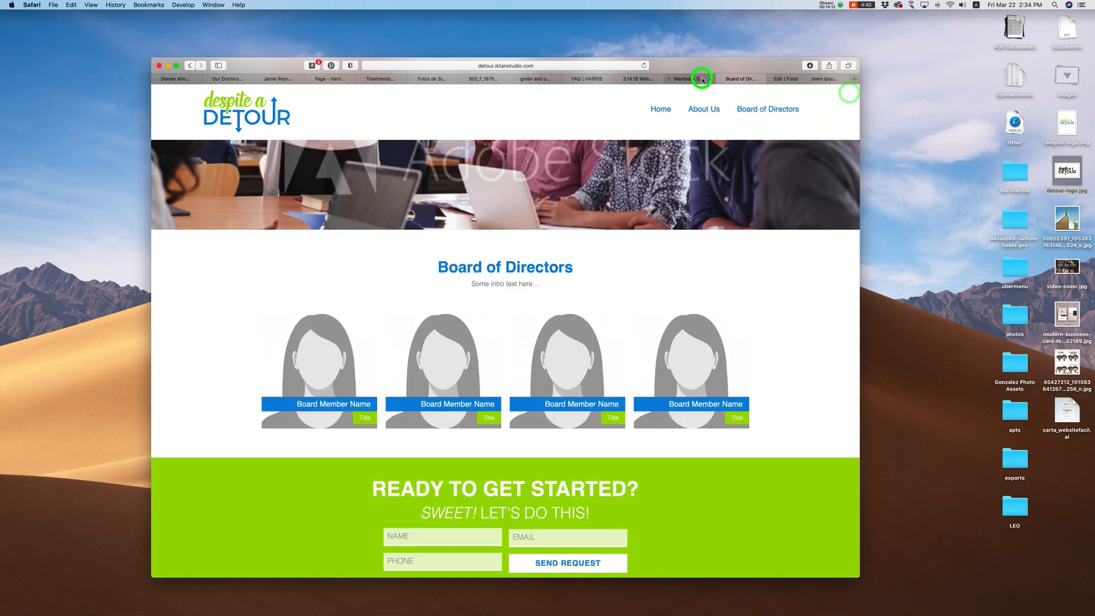
scroll(663, 188, "up", 1)
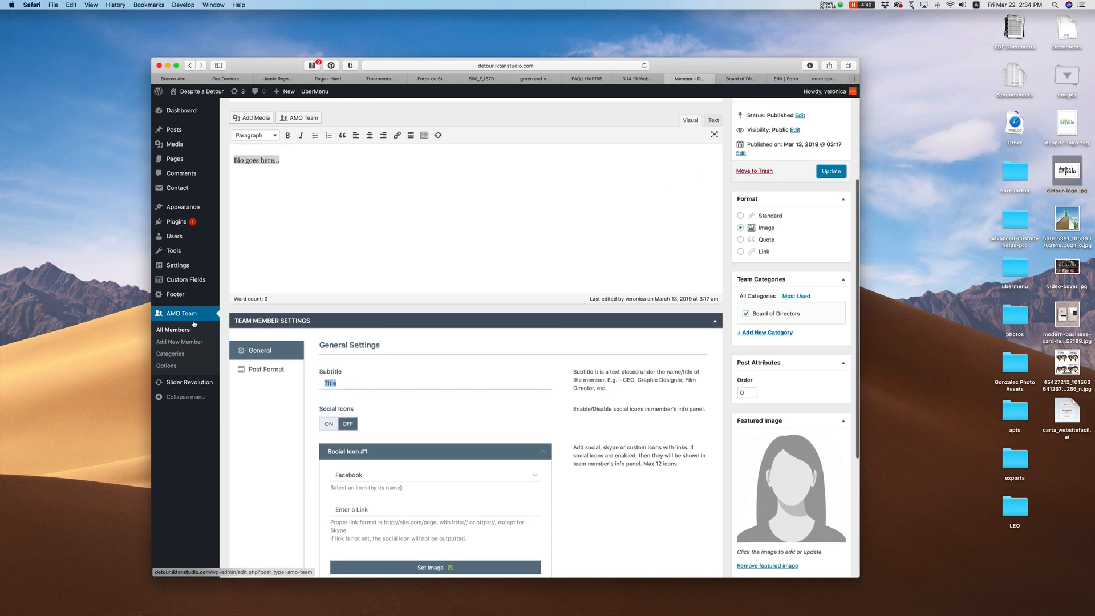
Step: Create a new team member 'New Member' with a 'Bio h' placeholder bio
left_click(177, 330)
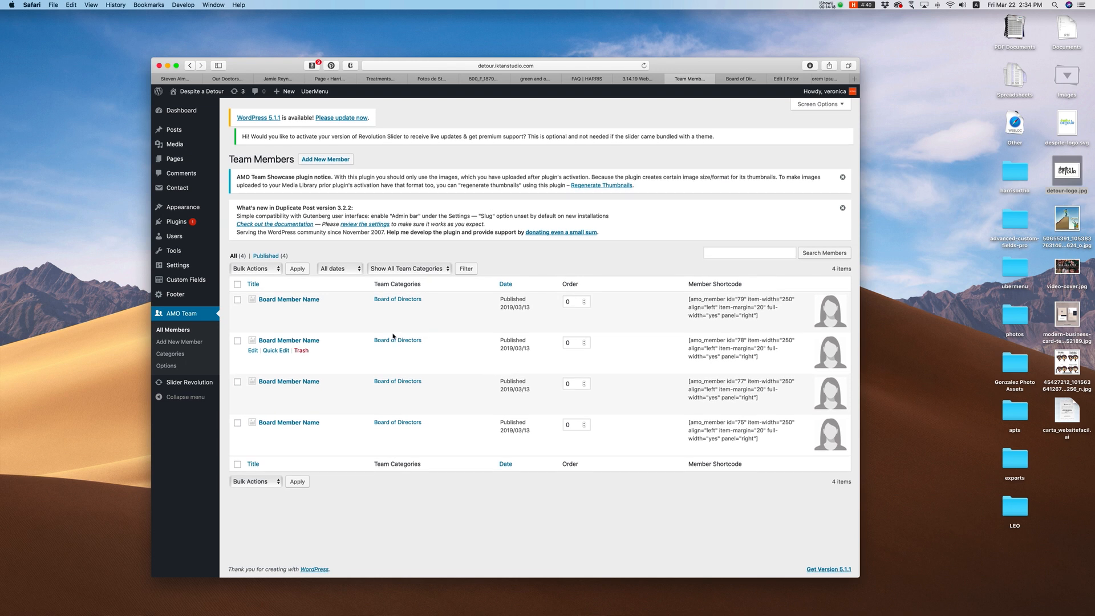
left_click_drag(239, 160, 326, 165)
left_click(326, 163)
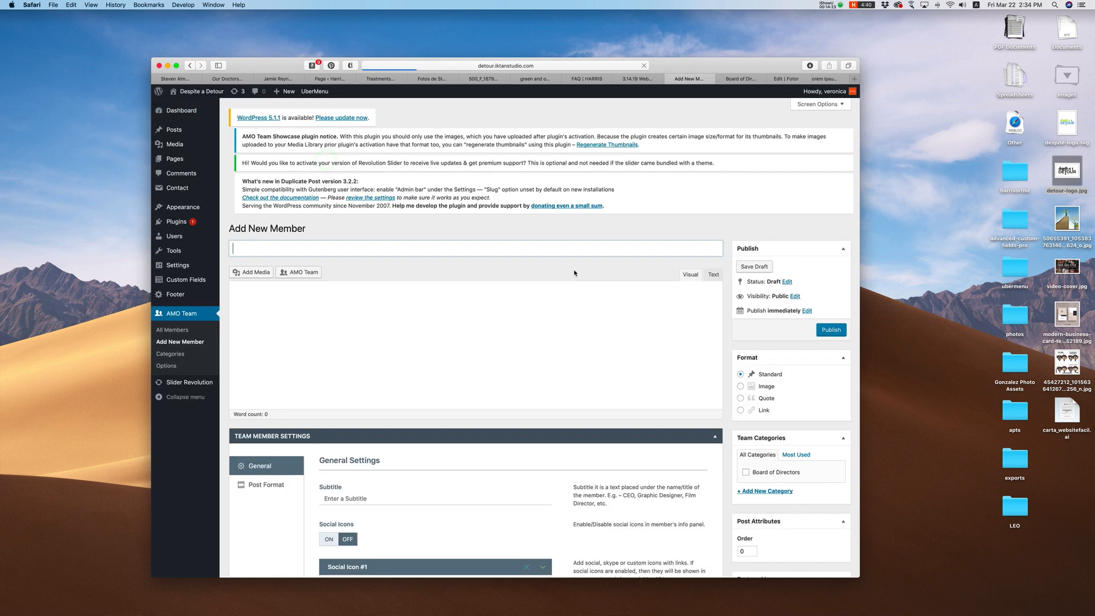
left_click(369, 279)
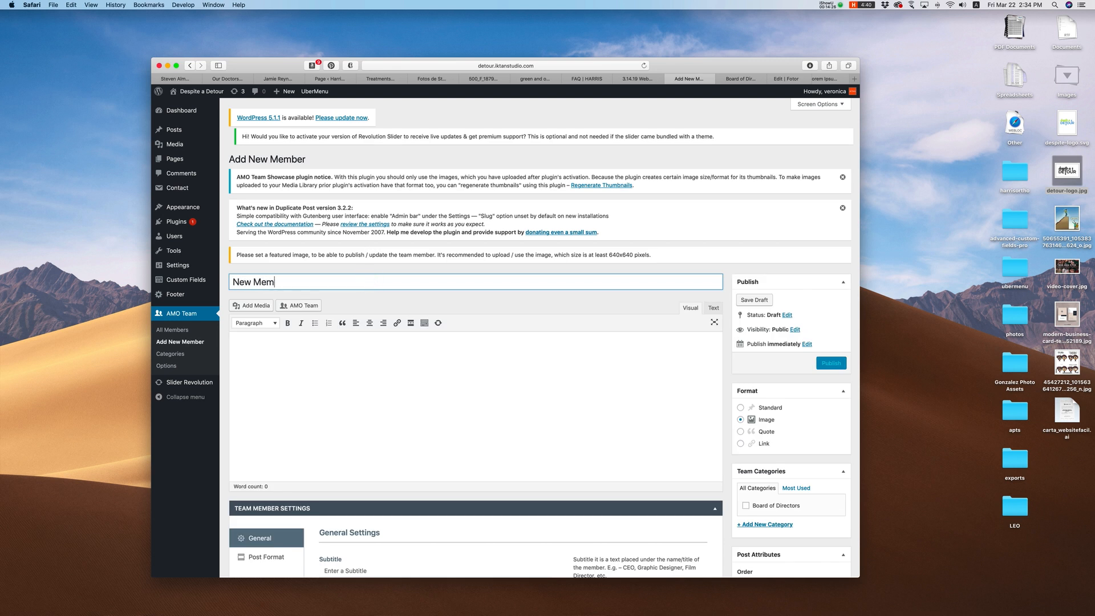
left_click(381, 351)
type("Bio here...")
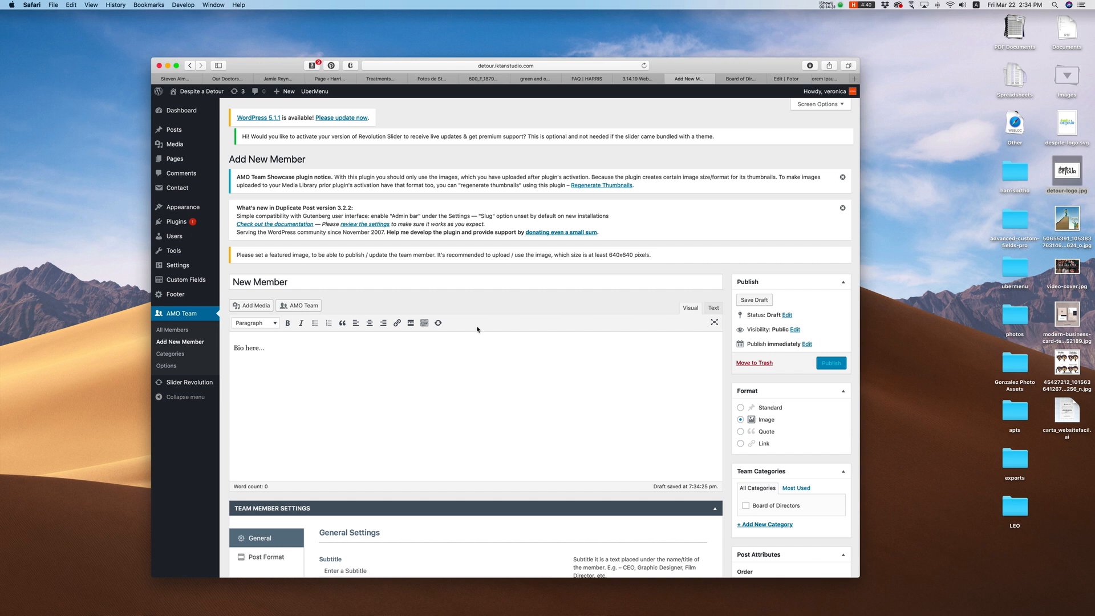
scroll(477, 329, "down", 3)
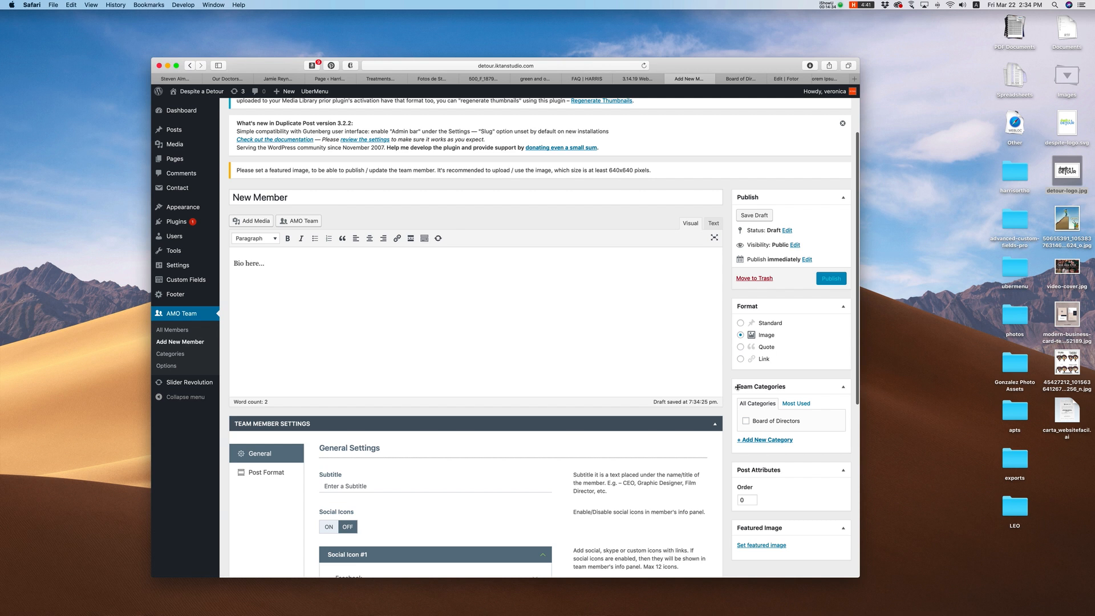
Step: Assign Board of Directors, set the placeholder photo as featured image, and enter subtitle 'Title'
left_click(747, 422)
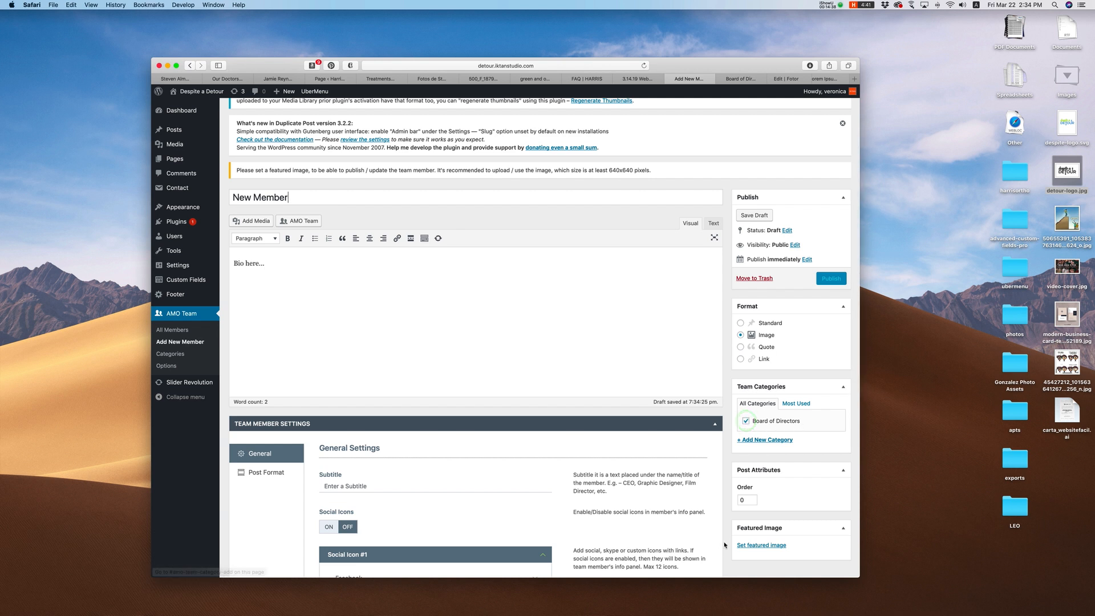
left_click(768, 546)
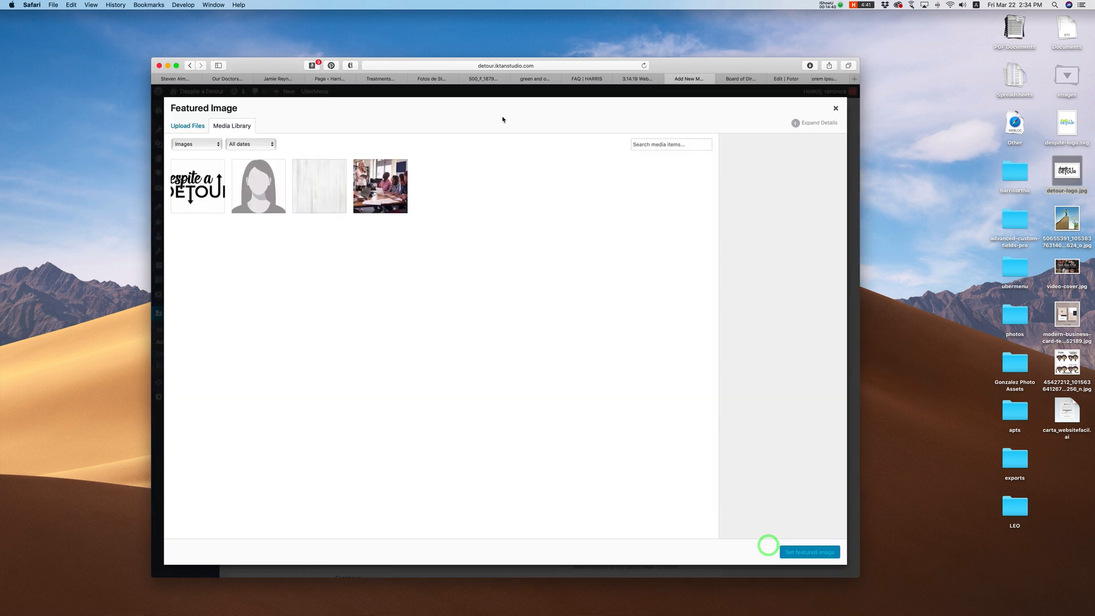
left_click(265, 197)
left_click(788, 553)
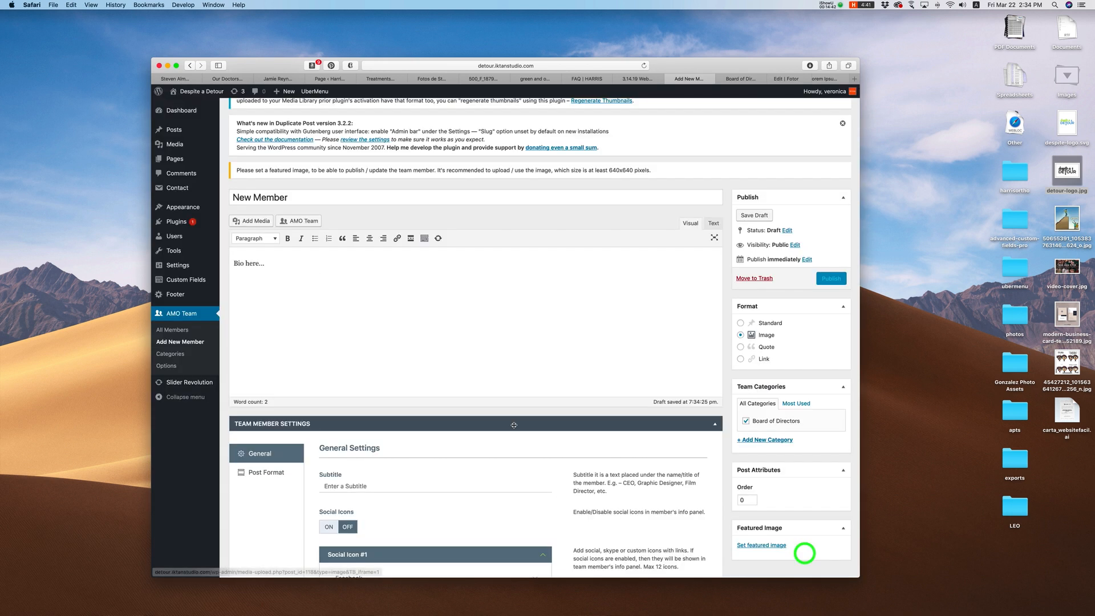
scroll(342, 406, "down", 3)
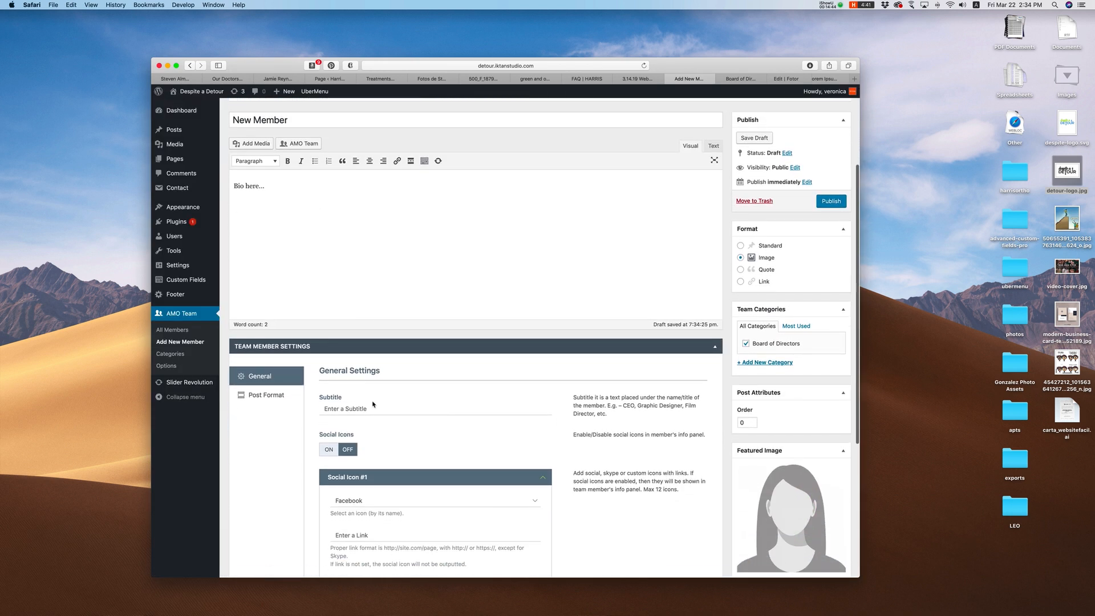
left_click(365, 410)
type("Title")
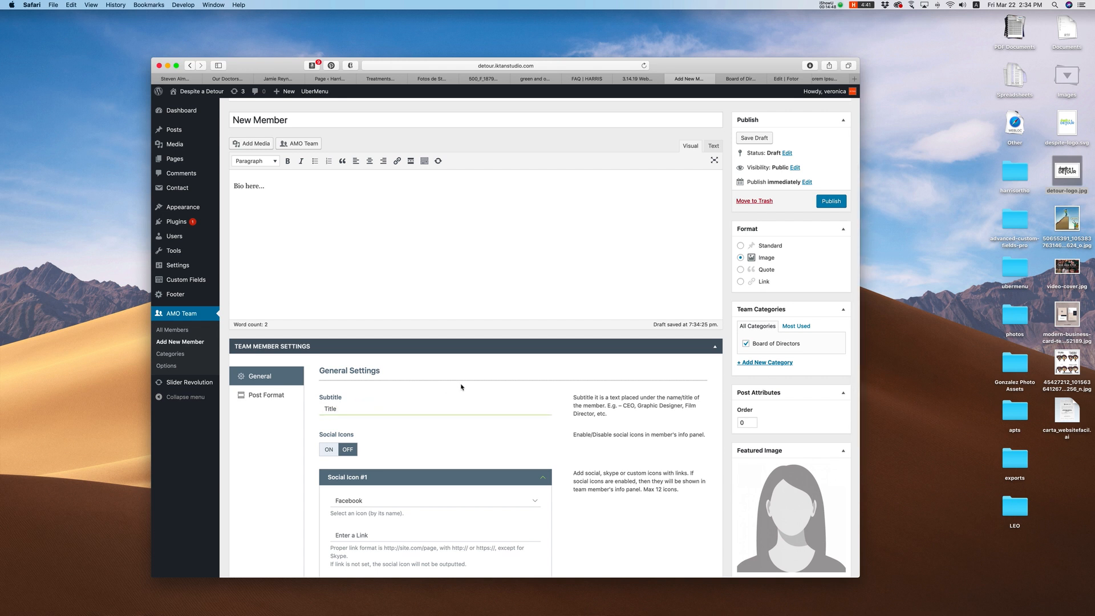
scroll(469, 365, "down", 3)
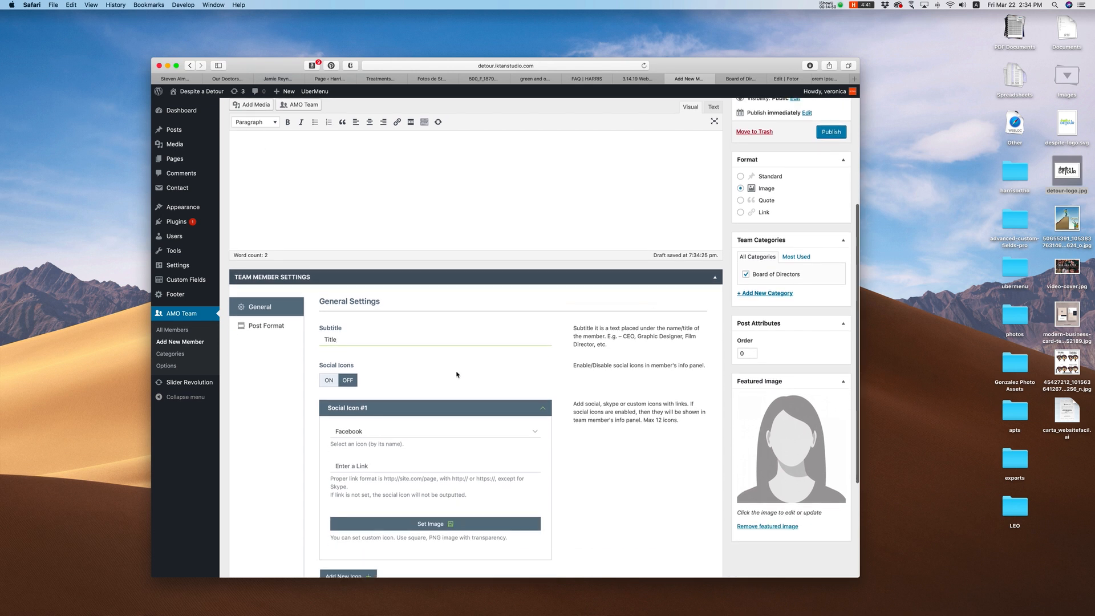
Step: Keep Facebook as the first social icon and focus its link field
left_click(359, 425)
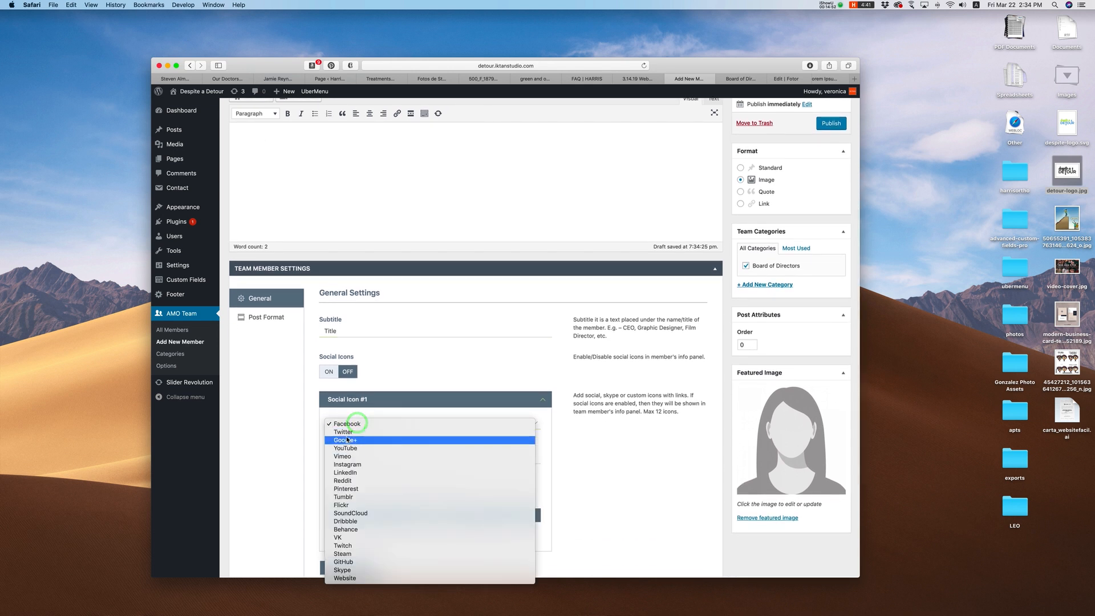
left_click(275, 482)
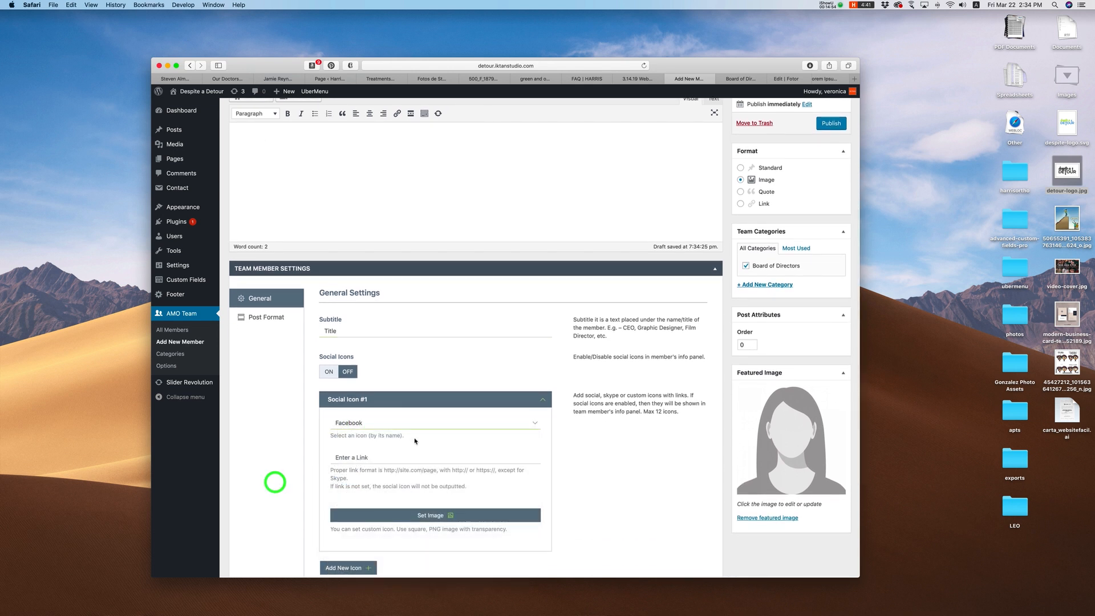
left_click(360, 438)
left_click(392, 460)
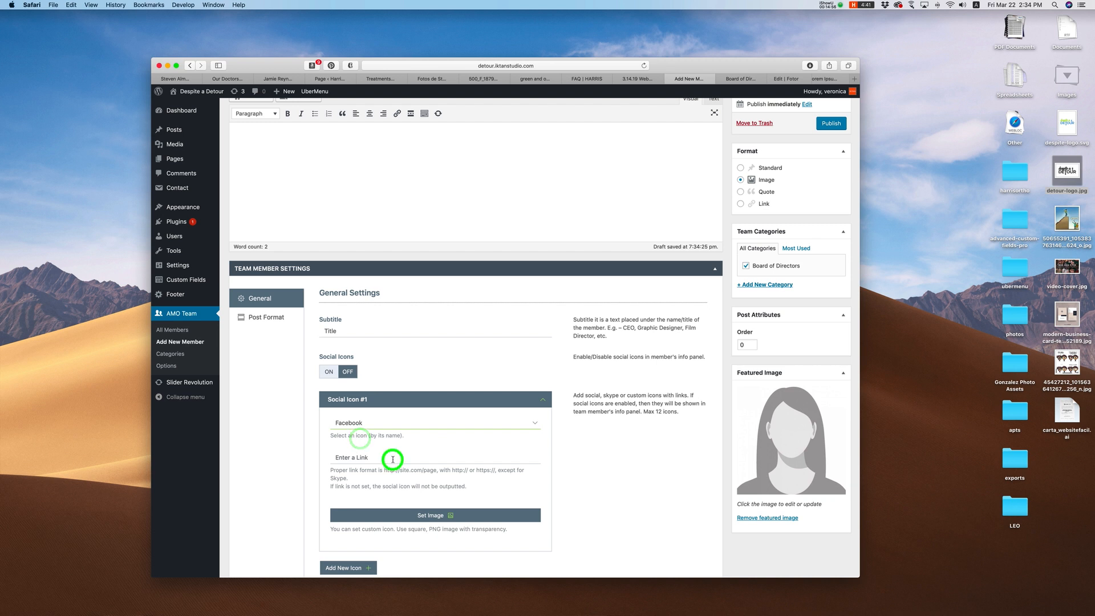
left_click(377, 425)
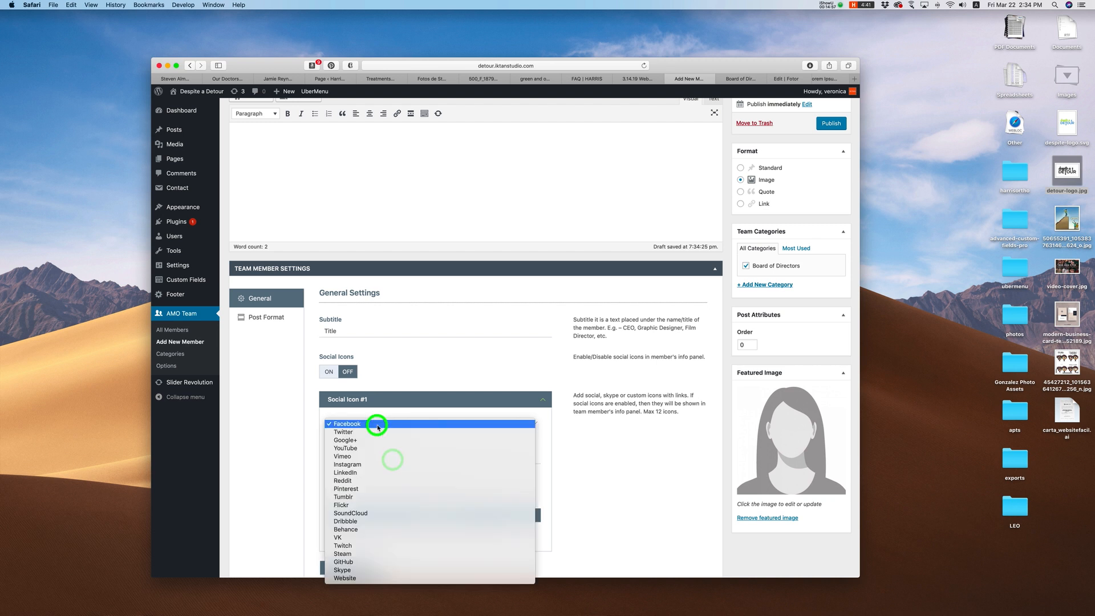
left_click(246, 440)
scroll(290, 445, "down", 1)
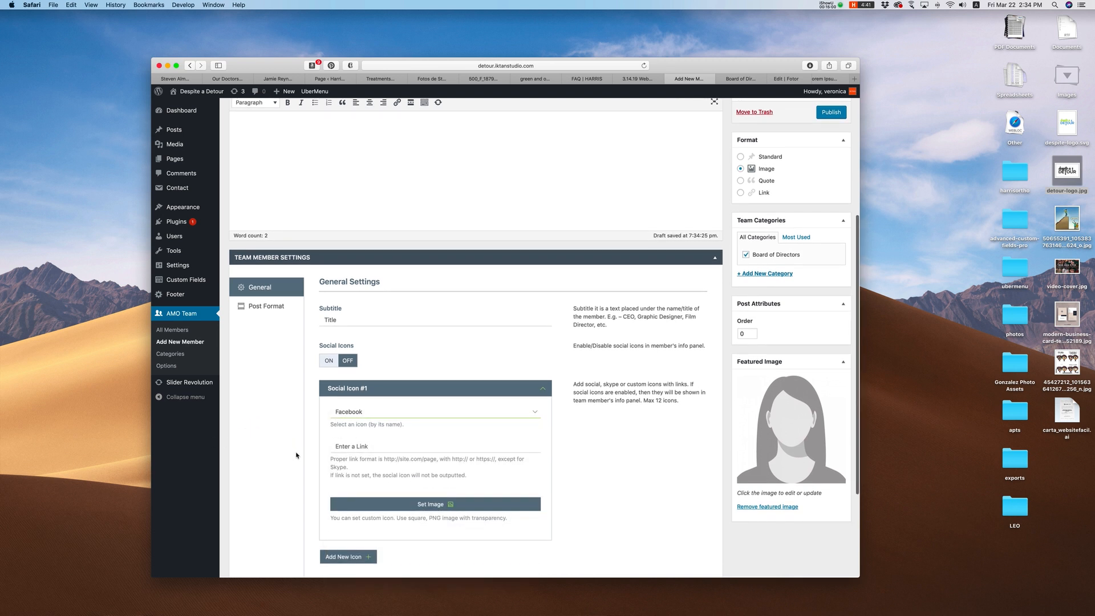
scroll(296, 455, "down", 2)
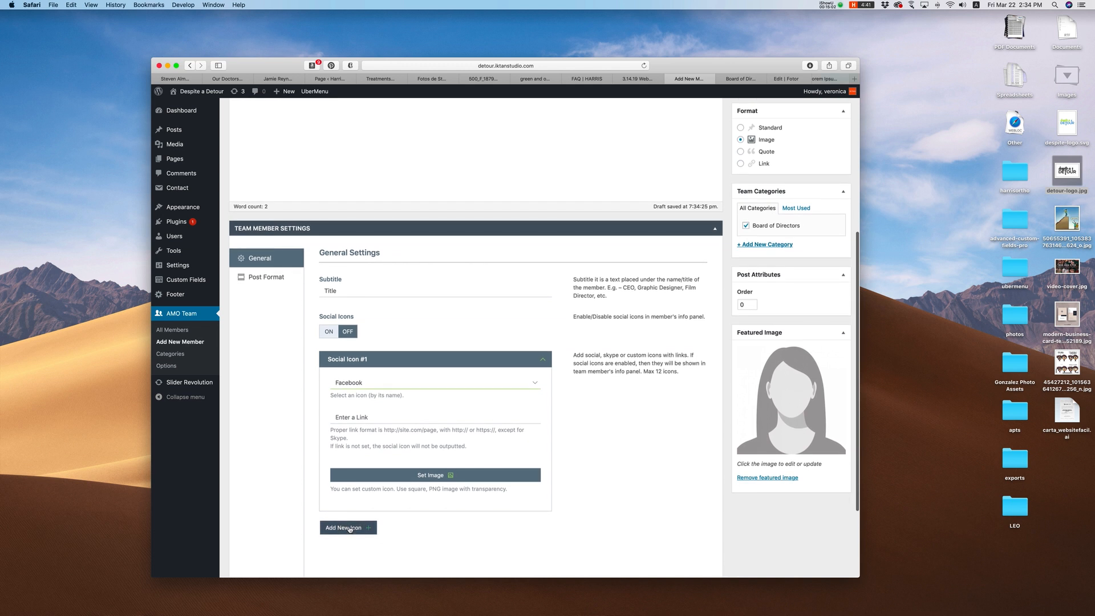
left_click(381, 385)
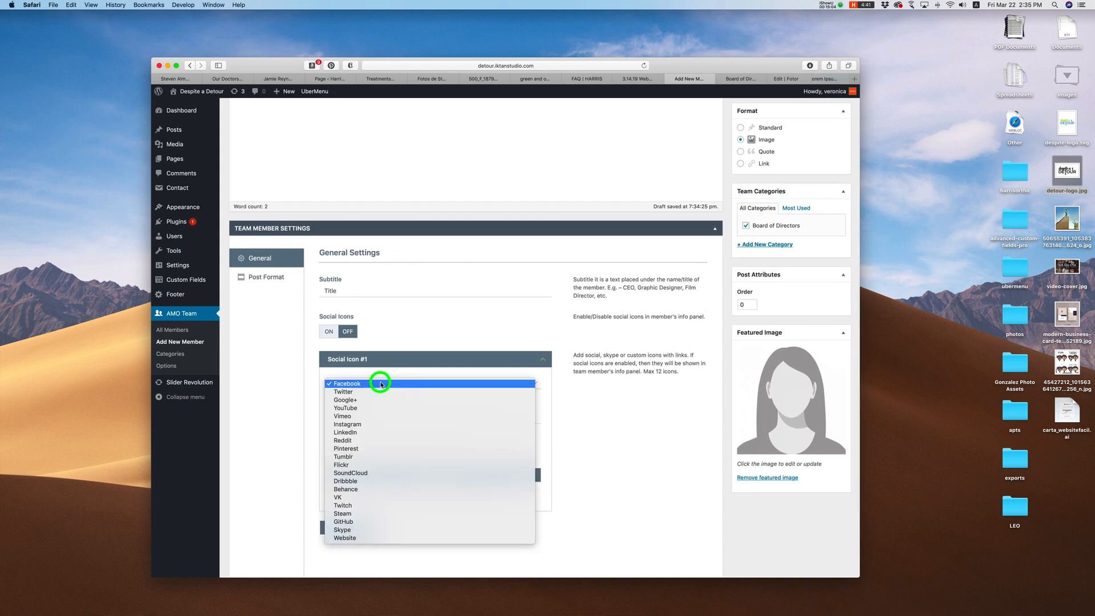
left_click(380, 381)
left_click(369, 415)
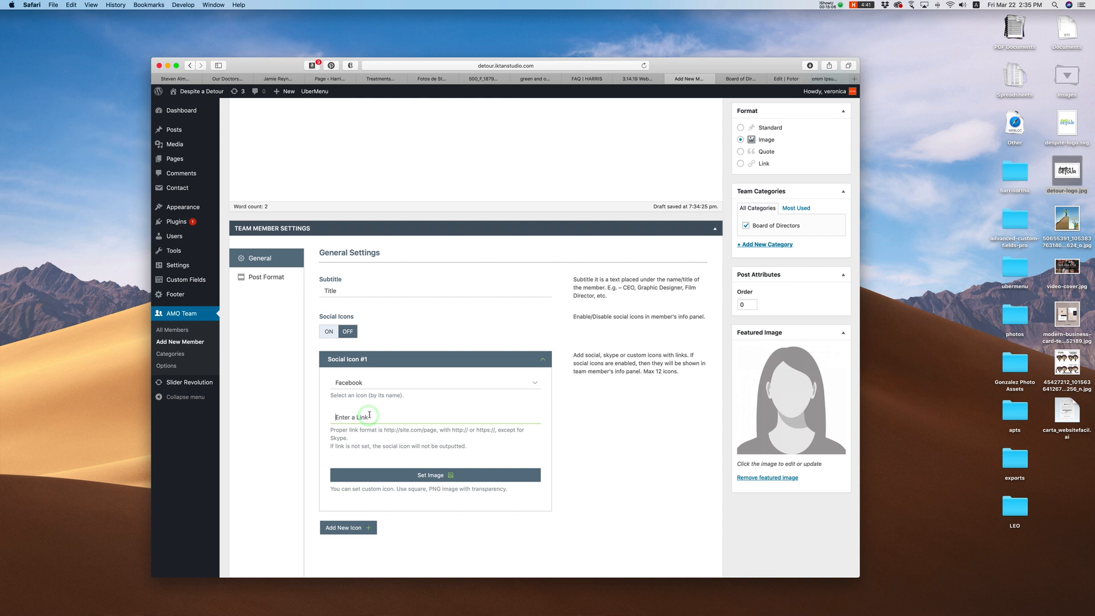
Step: Add a second social icon set to LinkedIn with link '#', and publish the member
left_click(354, 527)
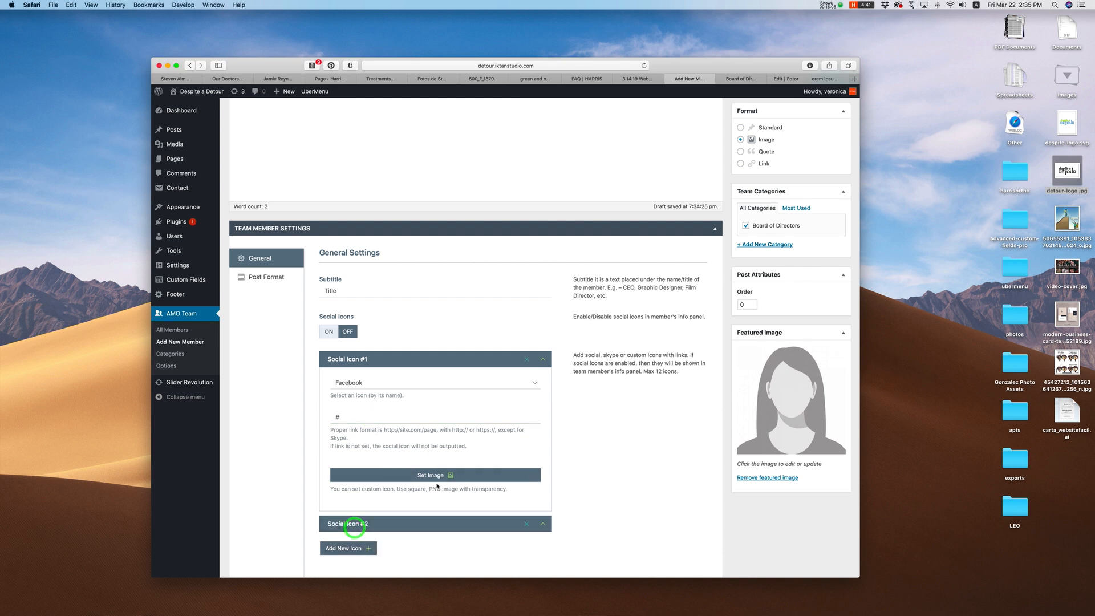
scroll(438, 486, "down", 3)
left_click(366, 437)
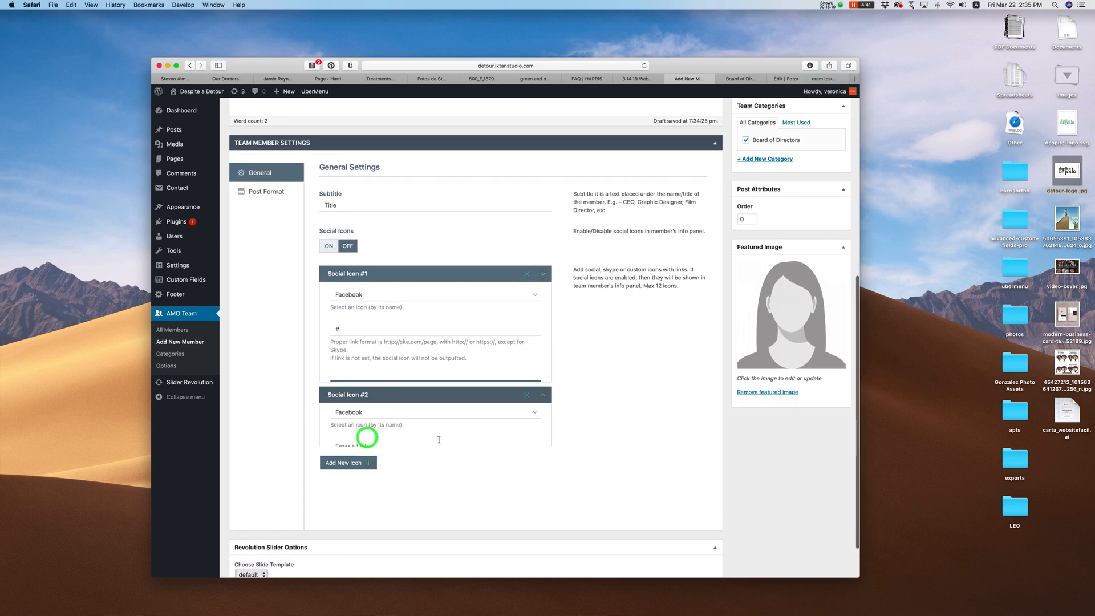
left_click(389, 317)
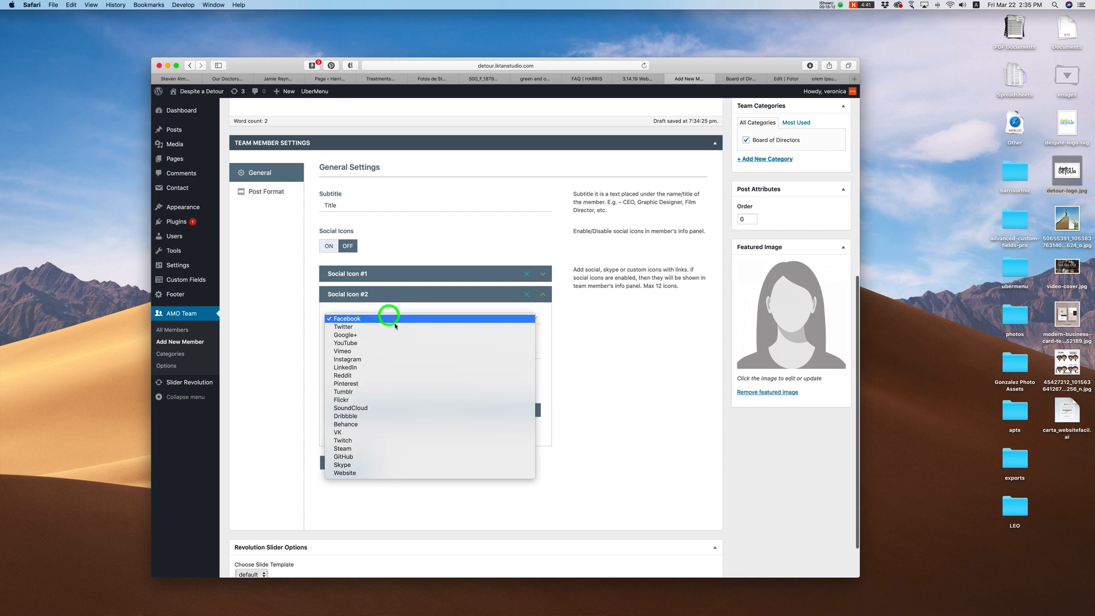
left_click(344, 368)
left_click(374, 354)
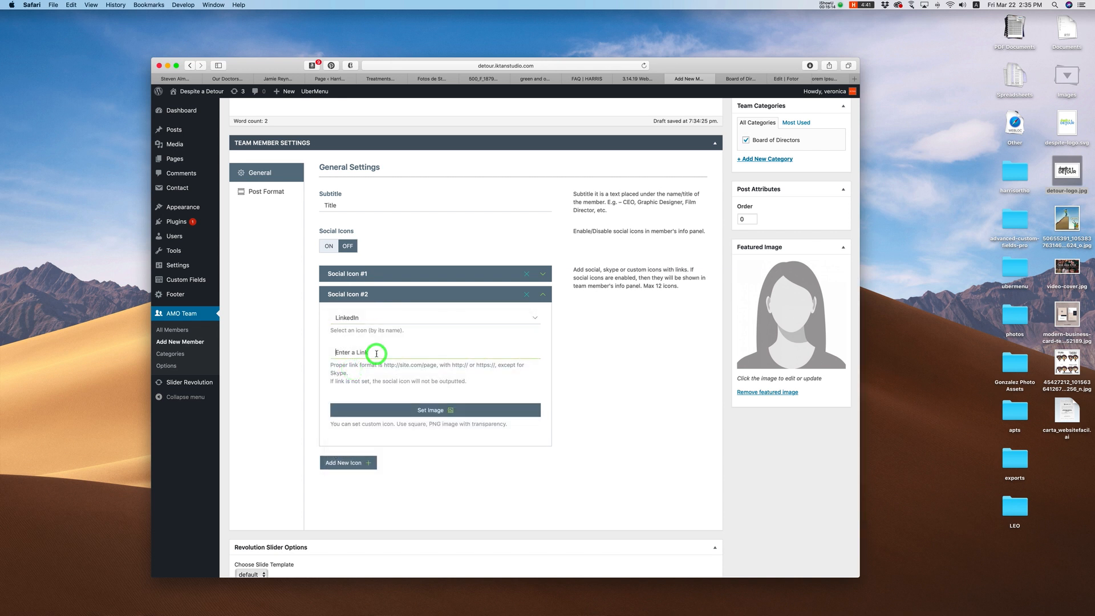
type("#")
scroll(612, 399, "up", 5)
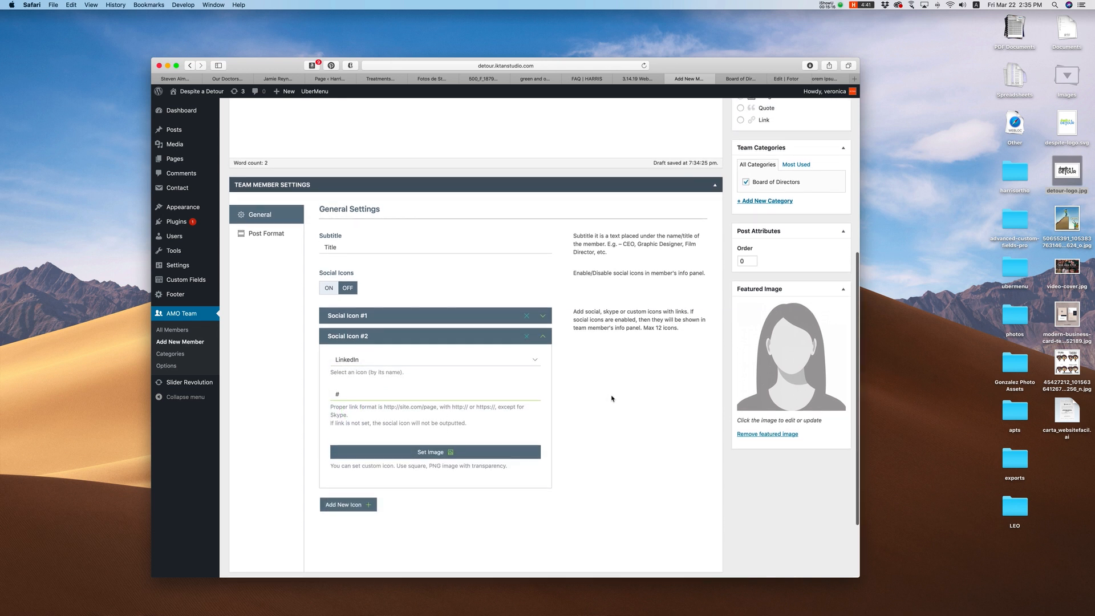
scroll(769, 219, "up", 2)
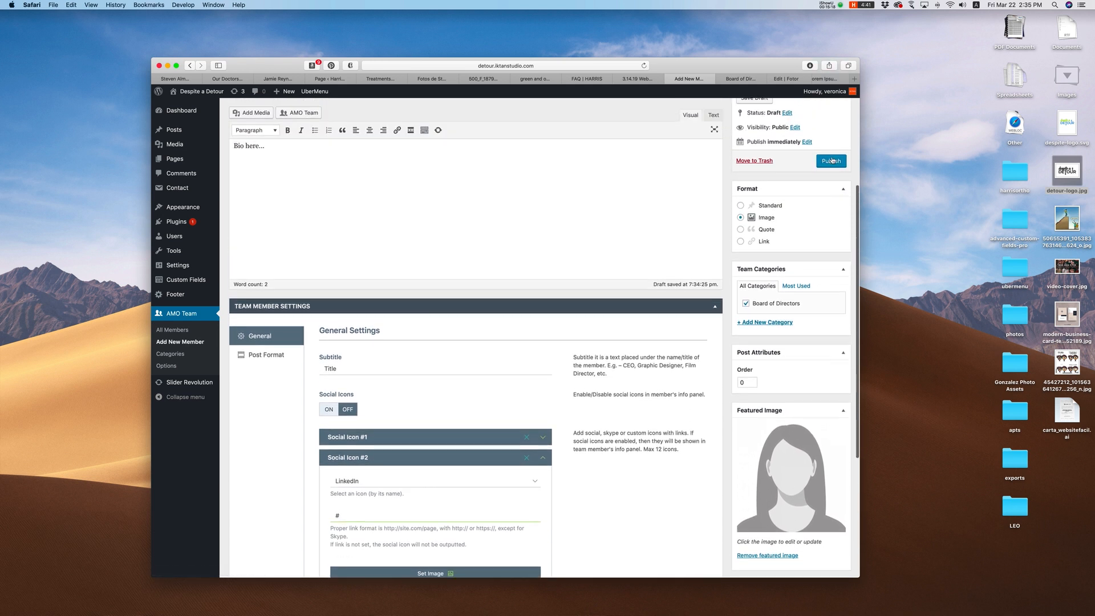
left_click(831, 160)
Step: Check New Member's card and bio panel on the live Board of Directors page, then return to its editor
left_click(746, 78)
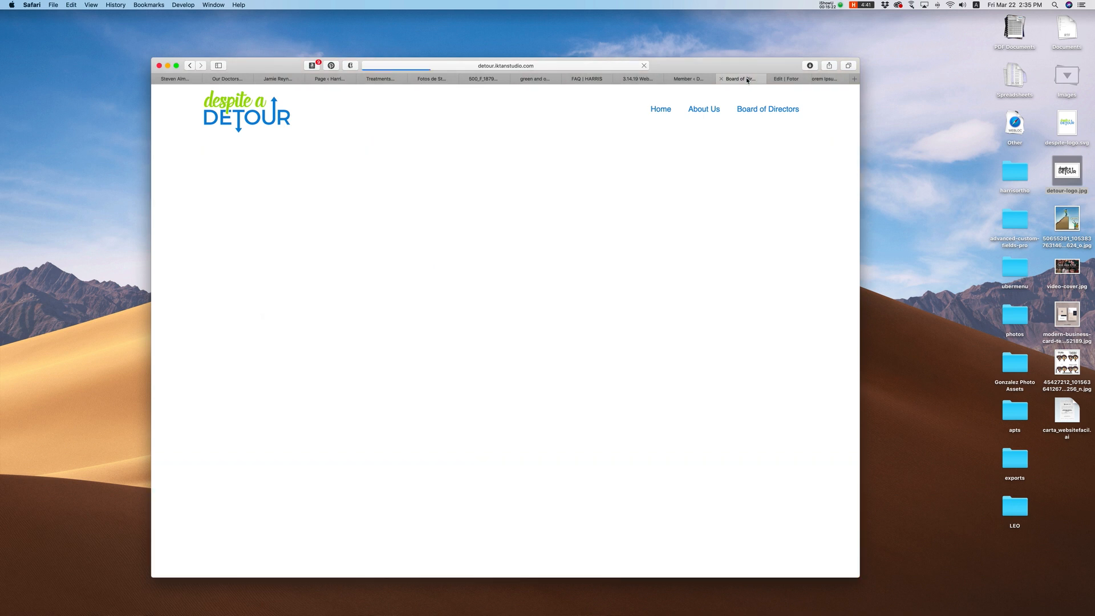
scroll(542, 333, "down", 4)
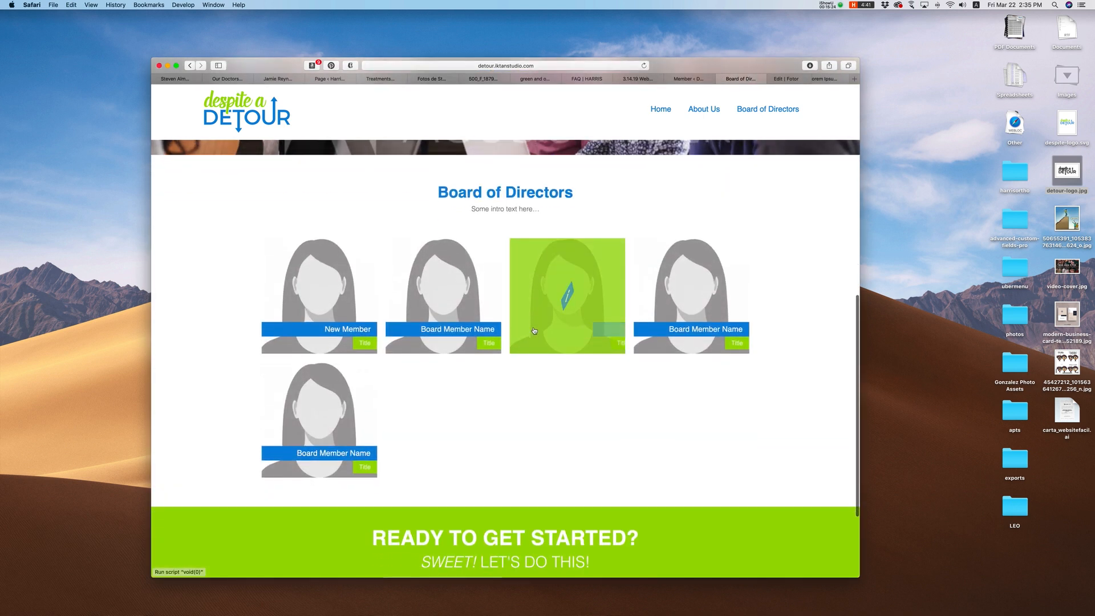
scroll(352, 277, "up", 2)
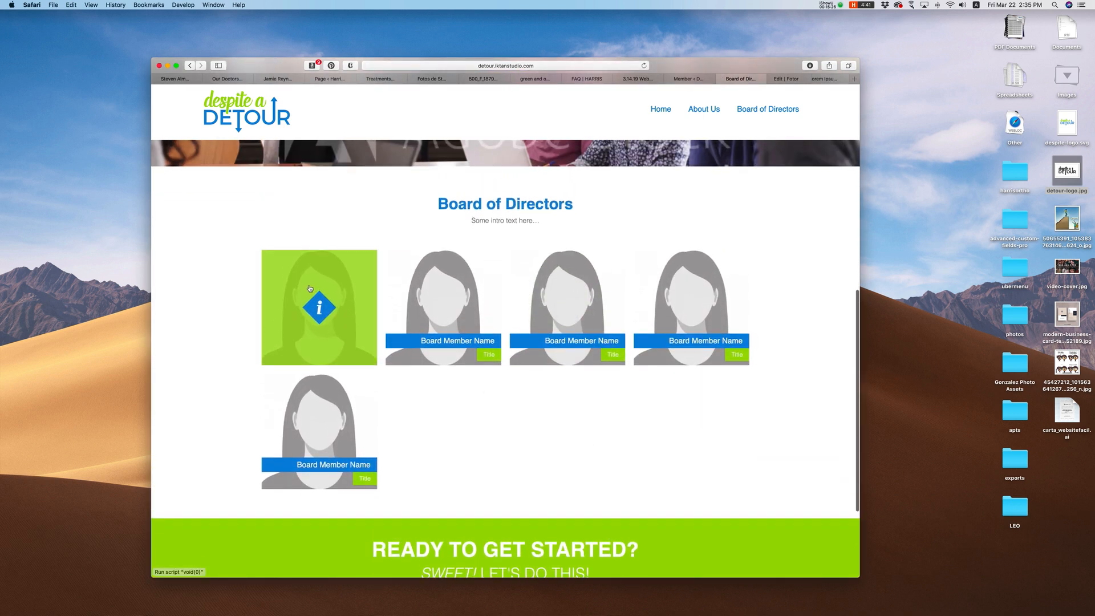
left_click(323, 315)
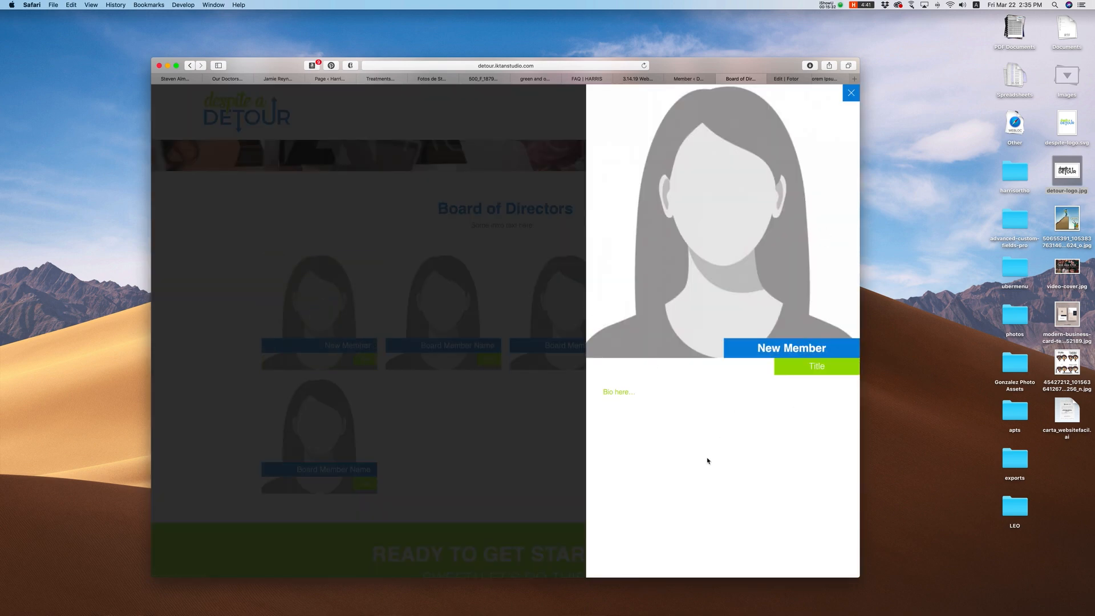
left_click(851, 93)
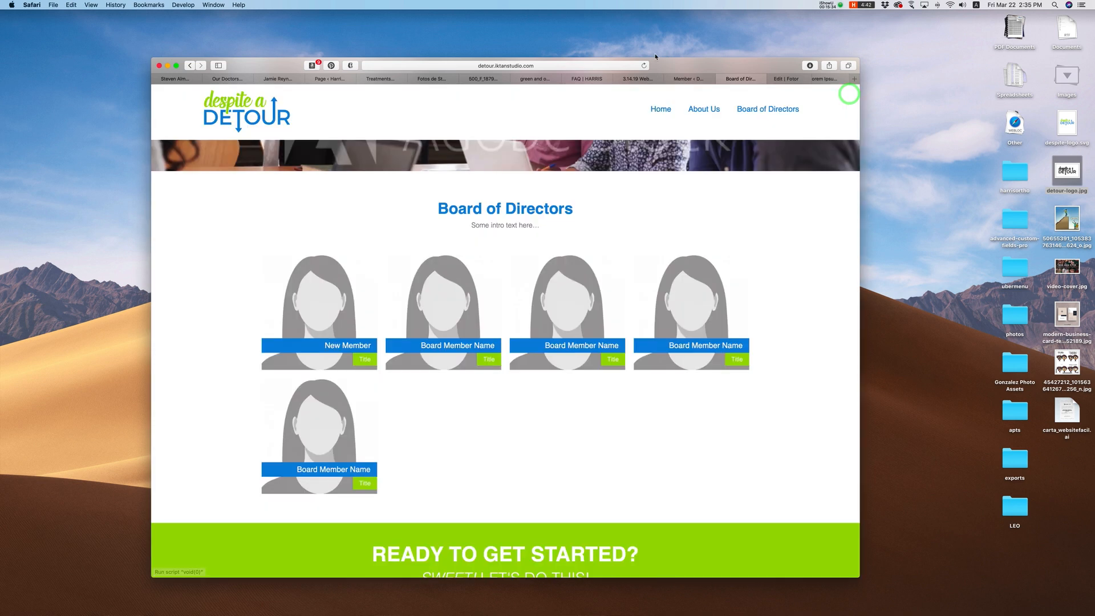
left_click(692, 82)
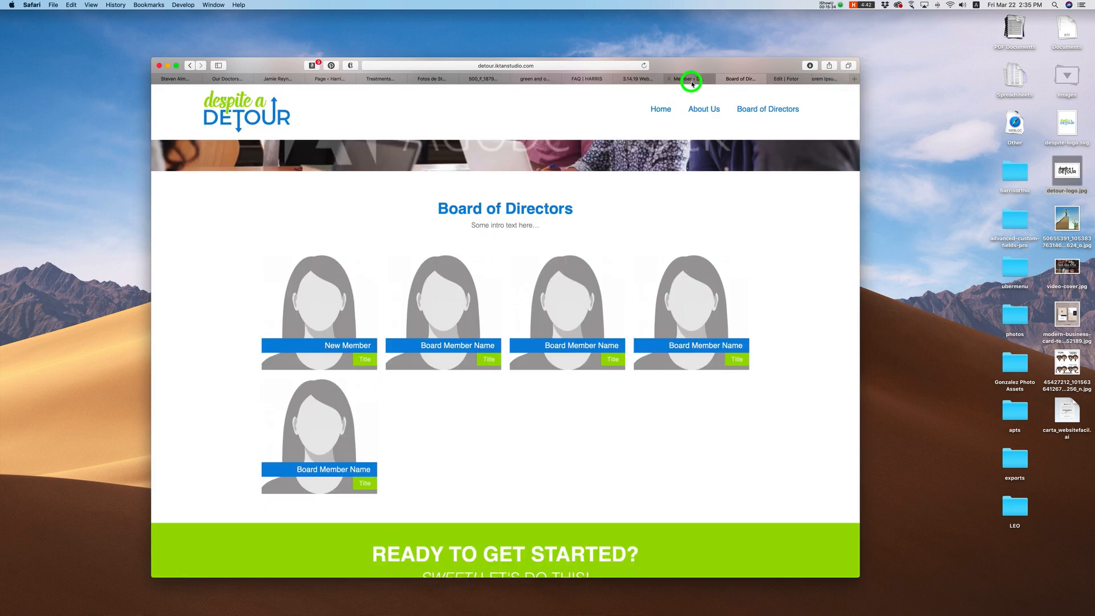
scroll(351, 519, "down", 5)
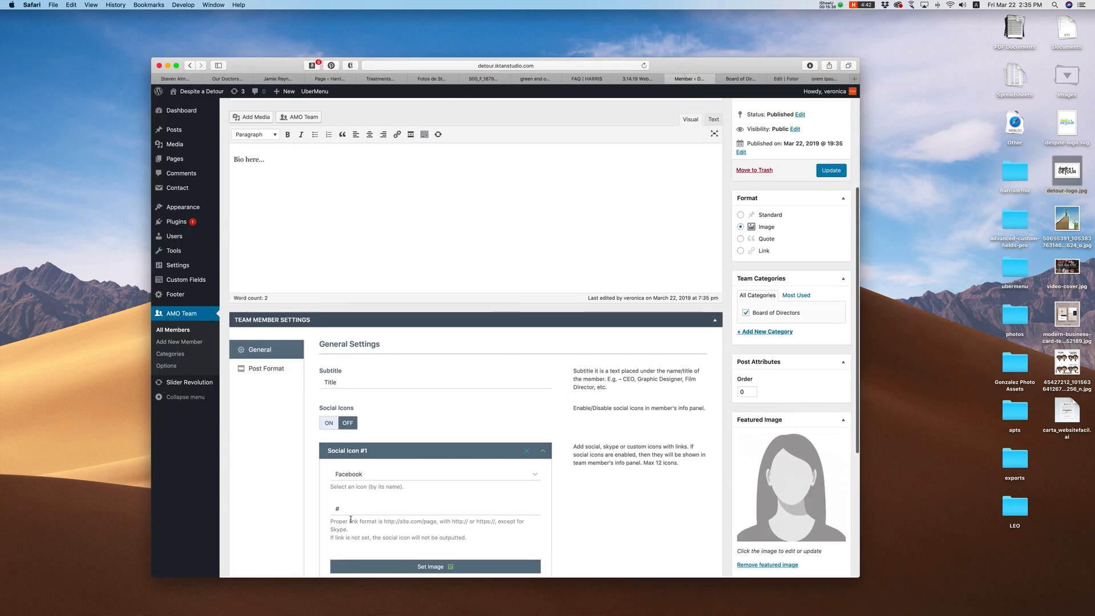
Step: Open the HeartSent Packages Facebook page in a new tab and copy its address
left_click(334, 508)
scroll(420, 494, "up", 1)
scroll(420, 494, "down", 2)
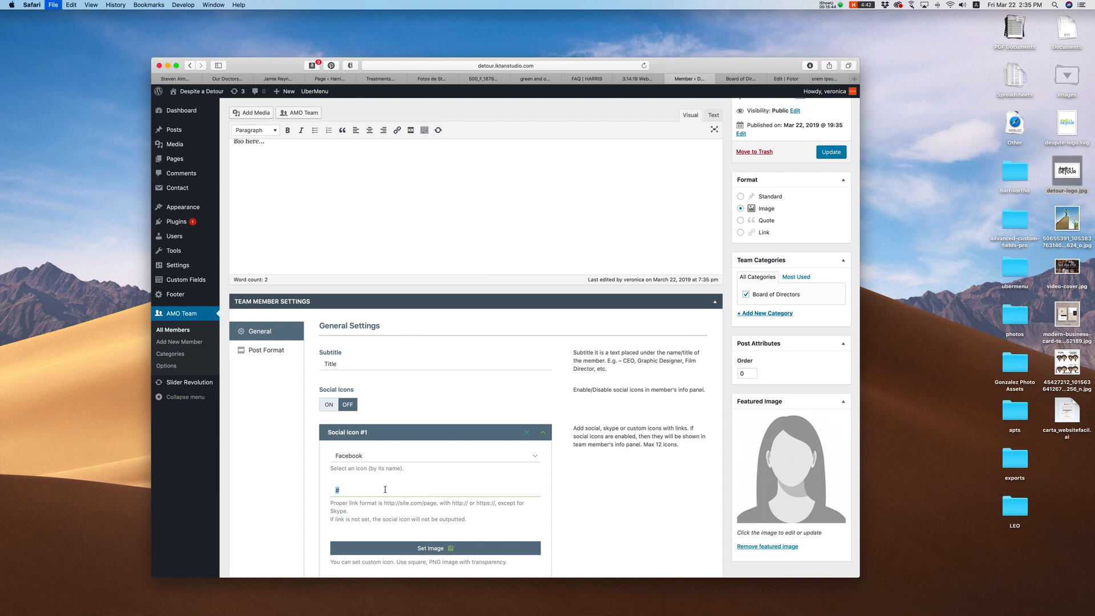
key("super+t")
type("t")
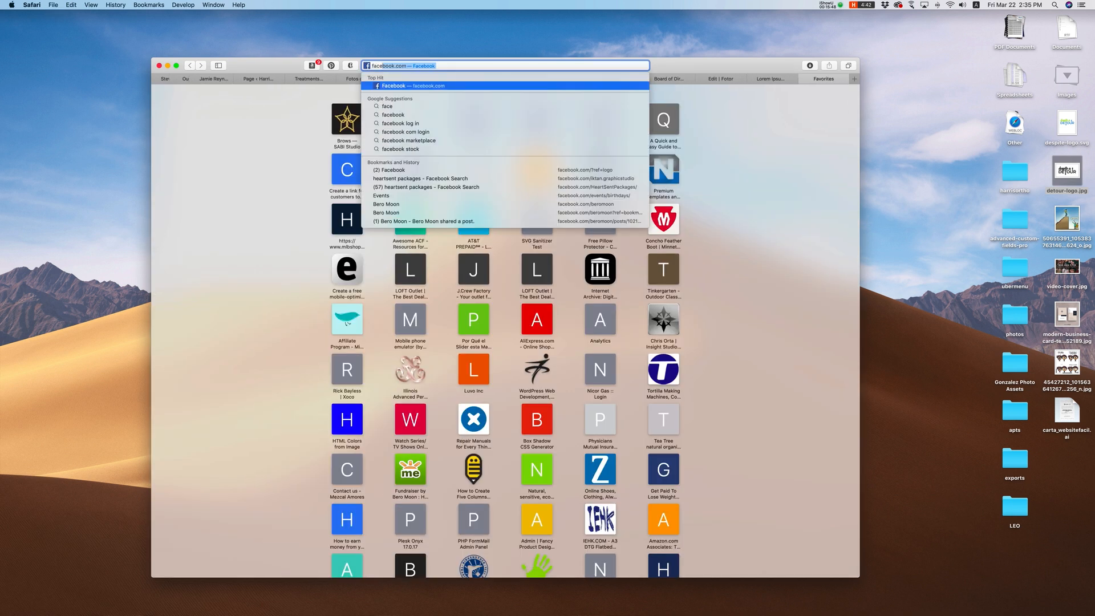
scroll(605, 257, "down", 5)
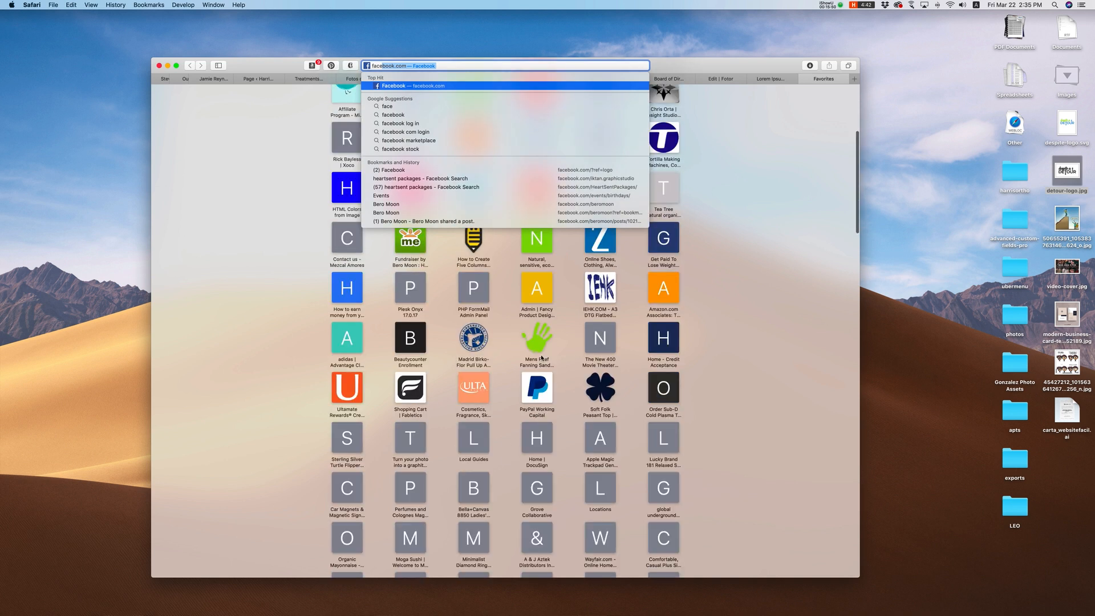
left_click(608, 188)
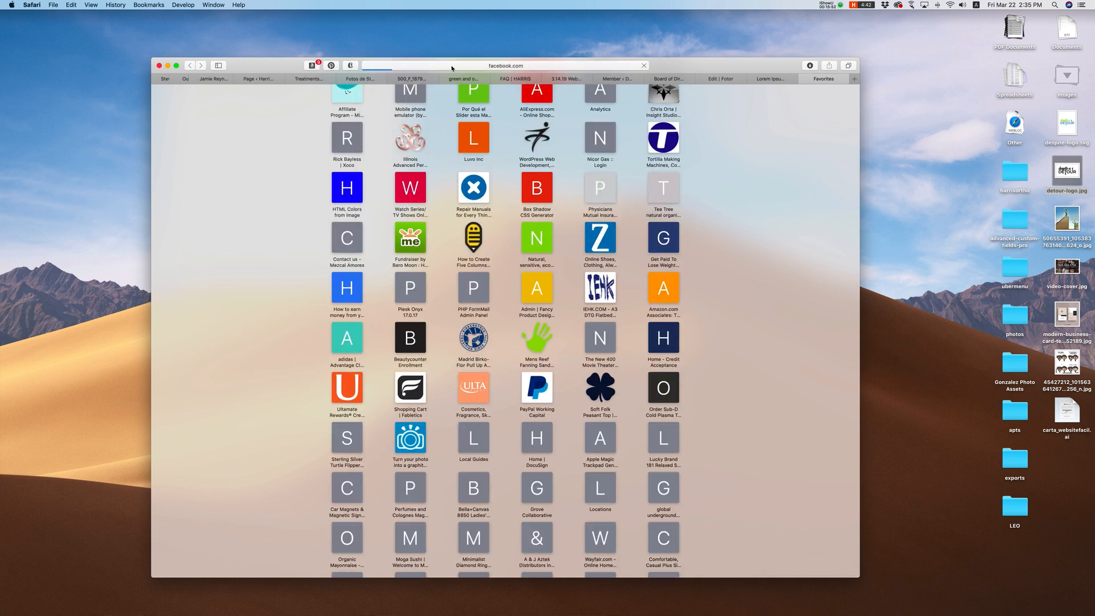
left_click(441, 65)
key("super+c")
left_click(735, 214)
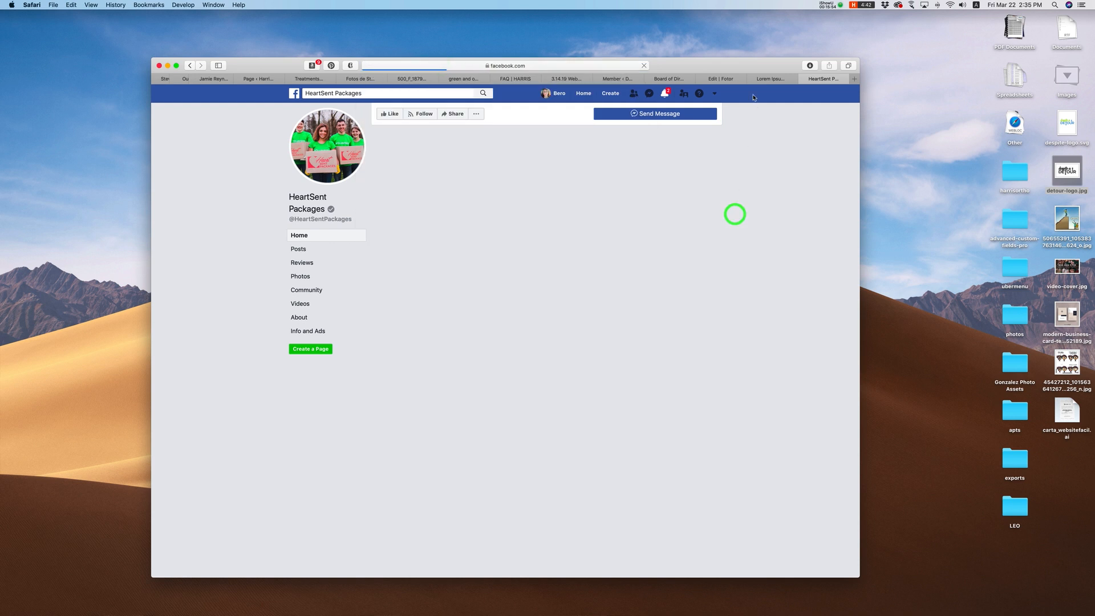
left_click(668, 80)
left_click(622, 80)
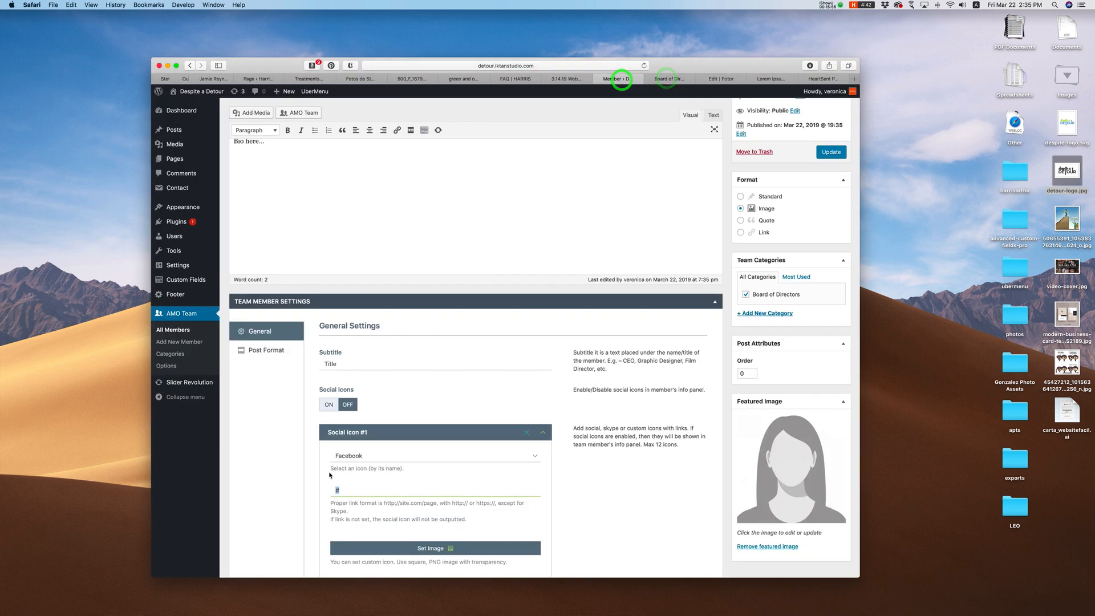
left_click(344, 490)
key("super+a")
key("super+v")
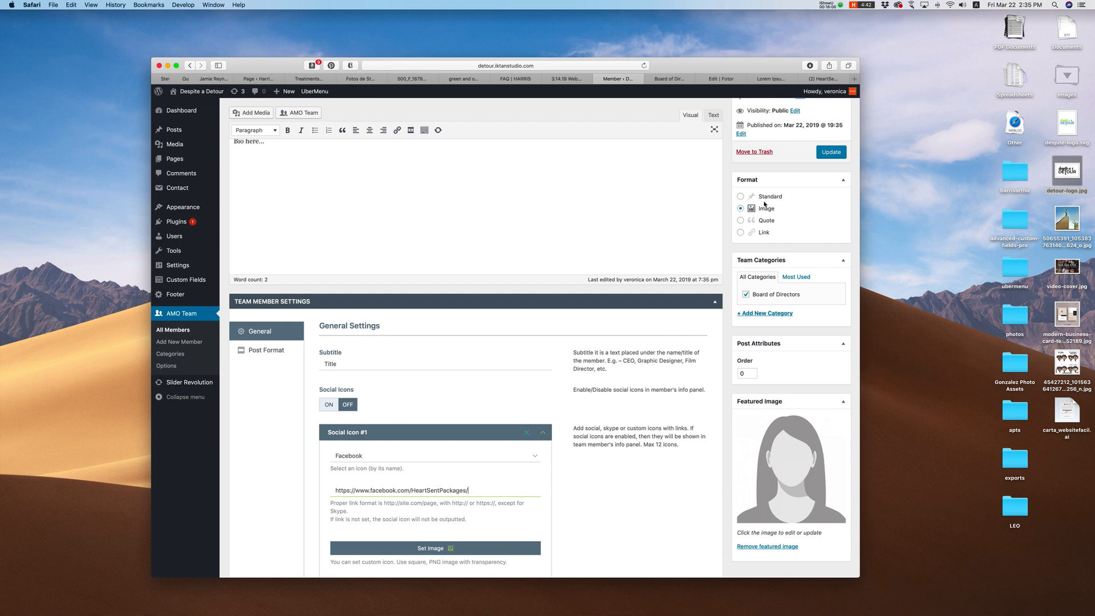
left_click(831, 152)
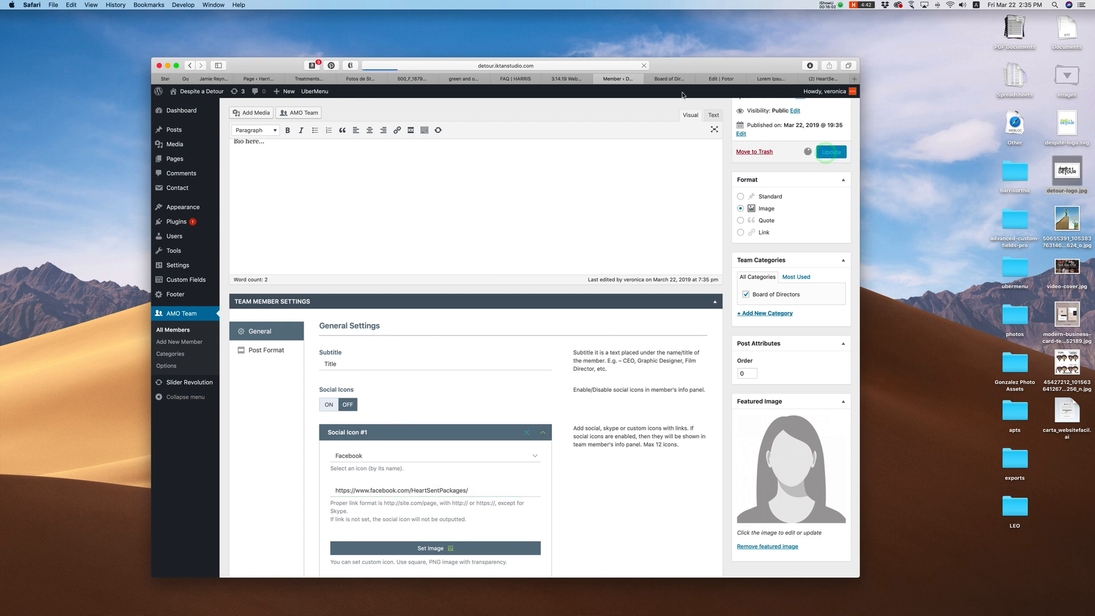
left_click(670, 80)
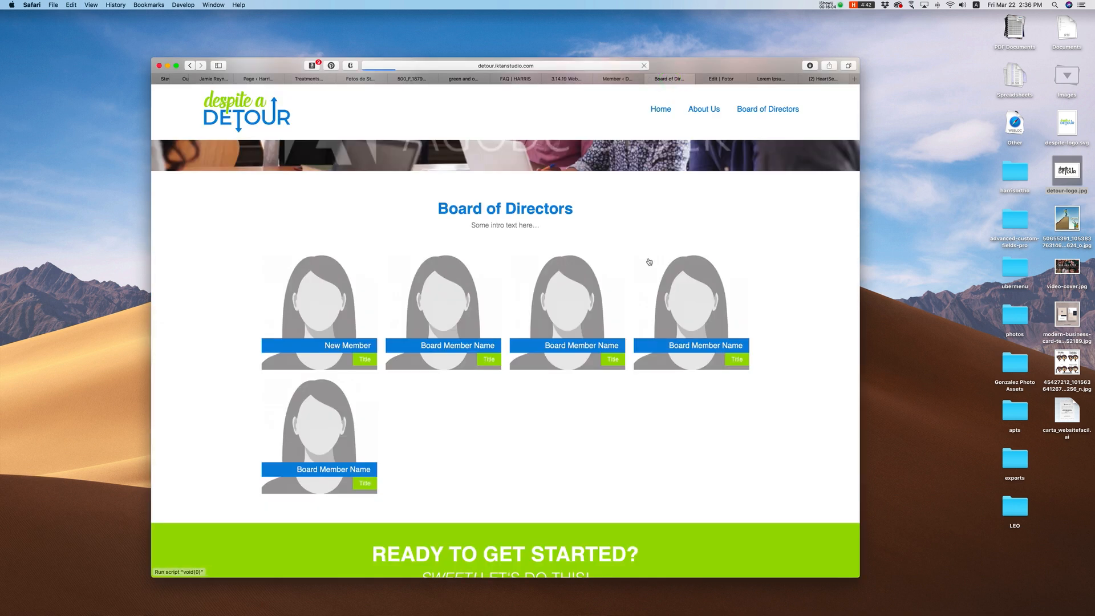
Step: Reload the Board of Directors page, check New Member's panel, and return to its Social Icons settings
key("super+r")
left_click(355, 348)
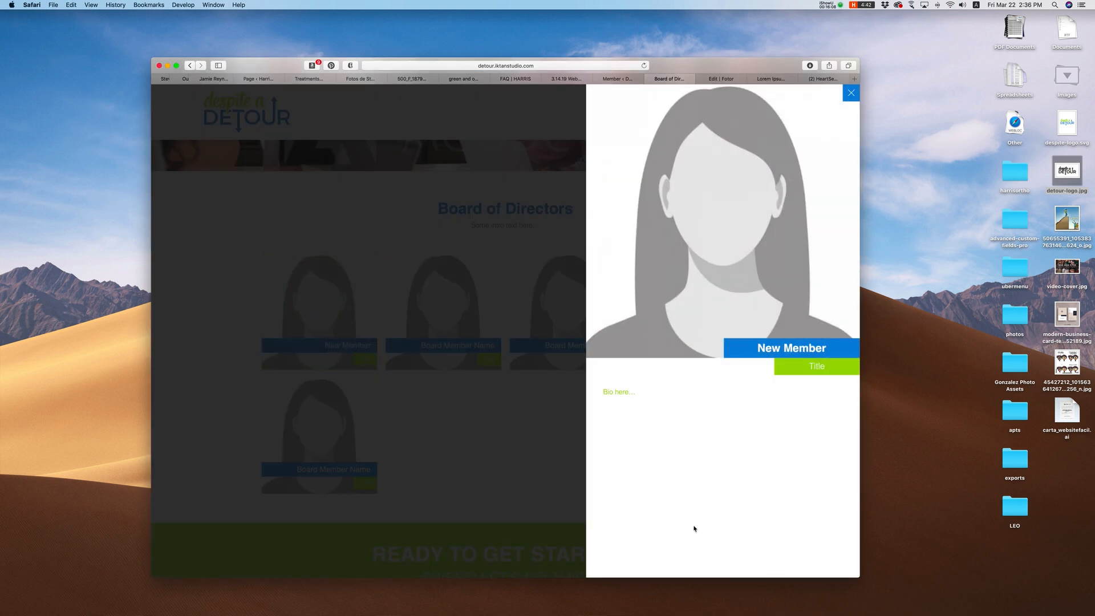
left_click(852, 94)
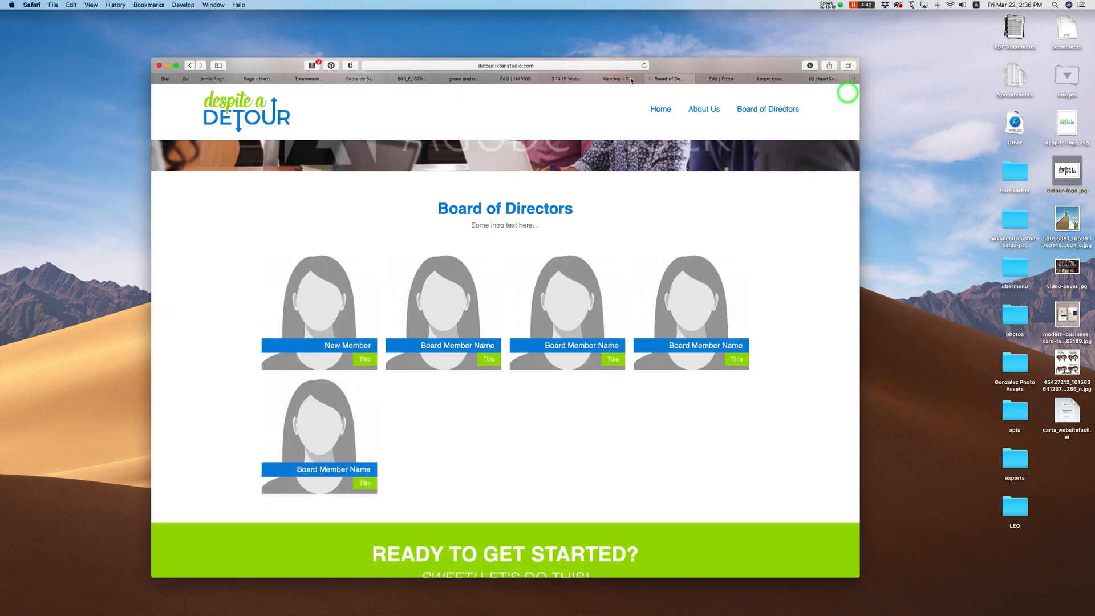
left_click(618, 78)
scroll(408, 358, "down", 10)
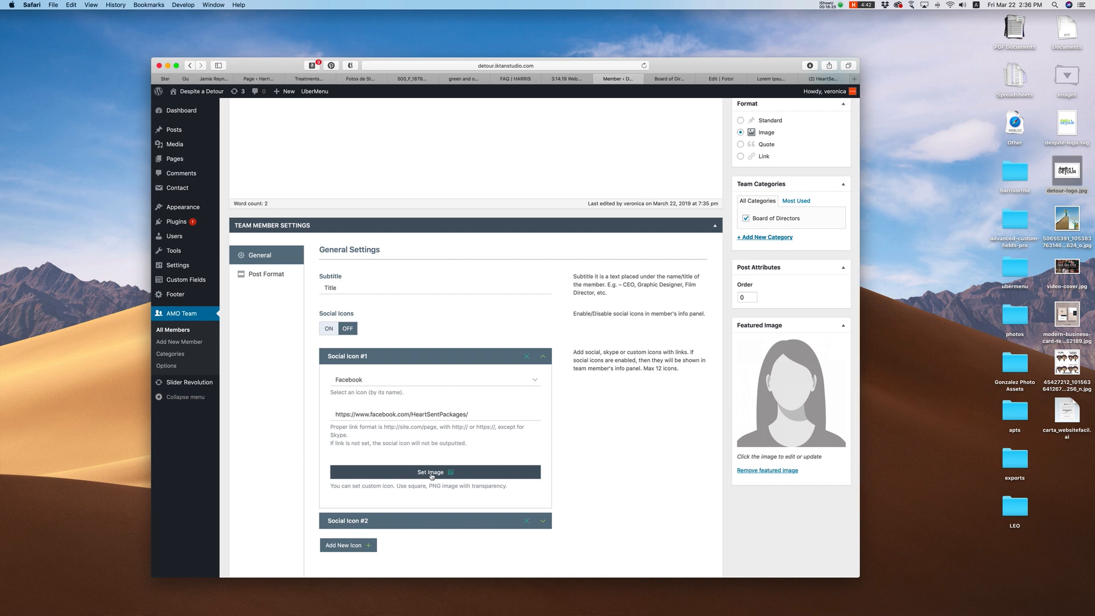
Step: Switch Social Icons to ON for New Member and update it
left_click(432, 474)
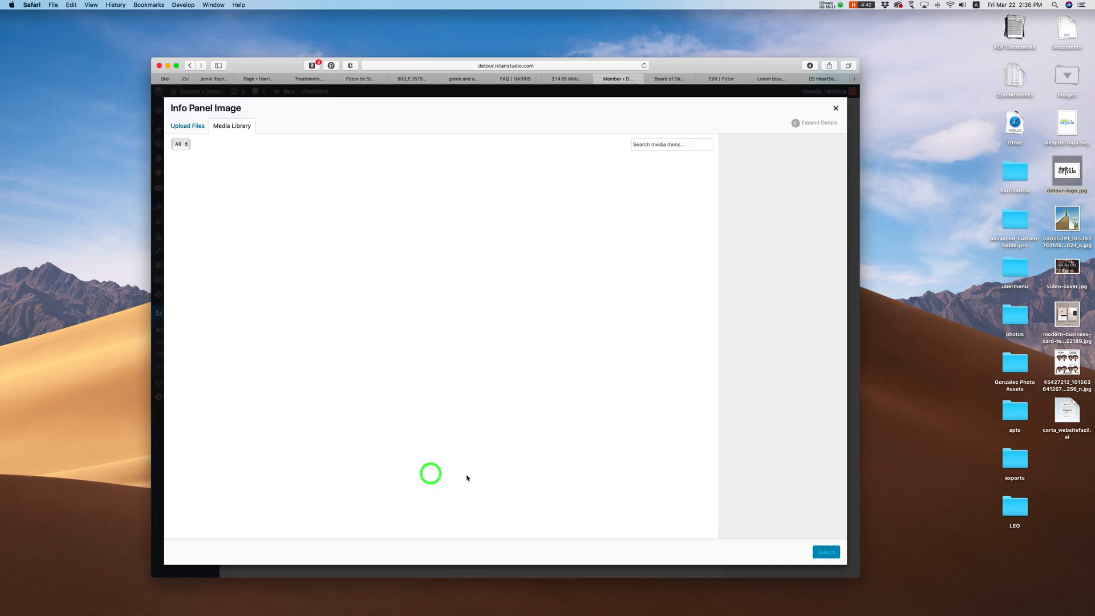
left_click(835, 107)
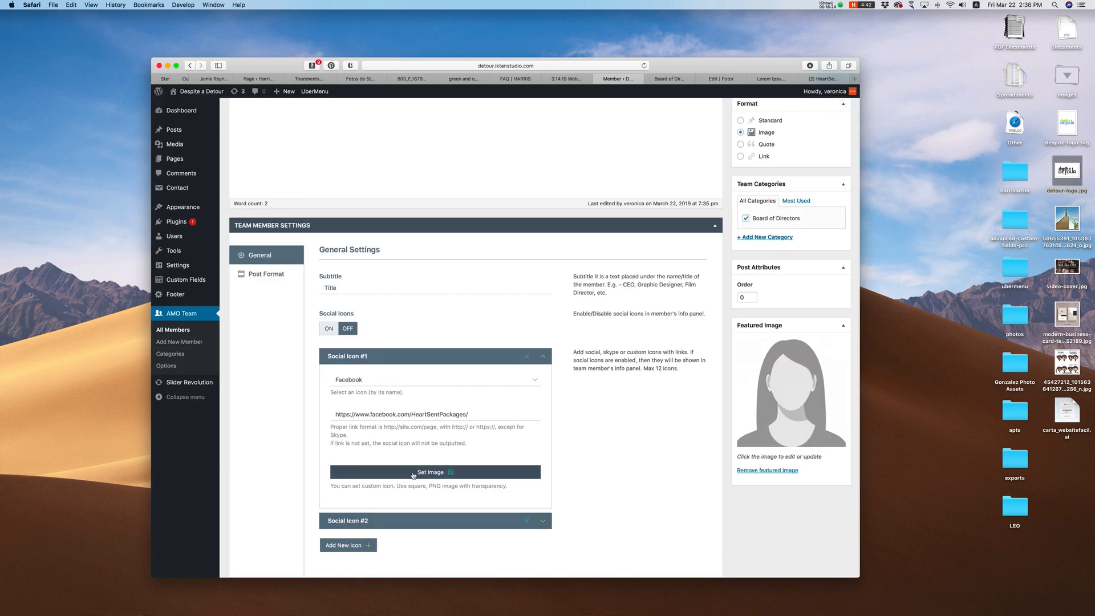
left_click(433, 474)
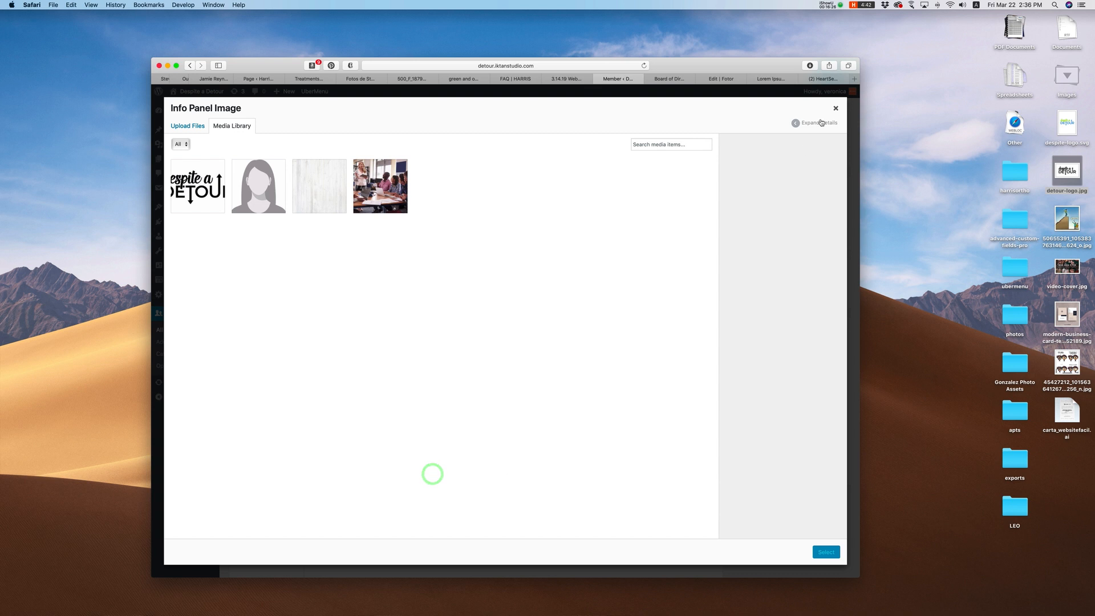
left_click(837, 108)
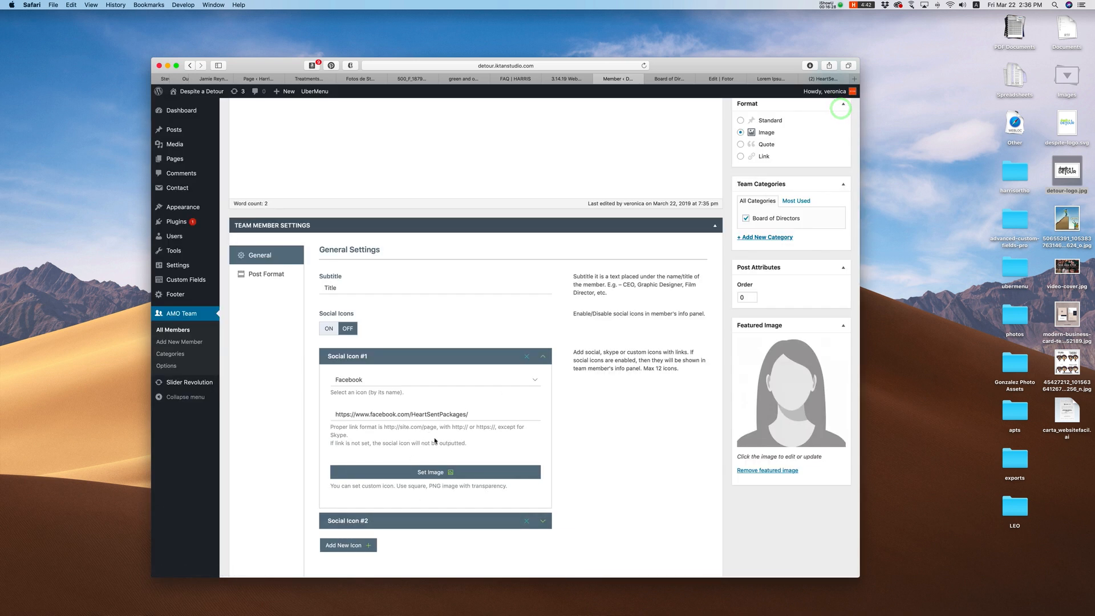
scroll(582, 461, "up", 2)
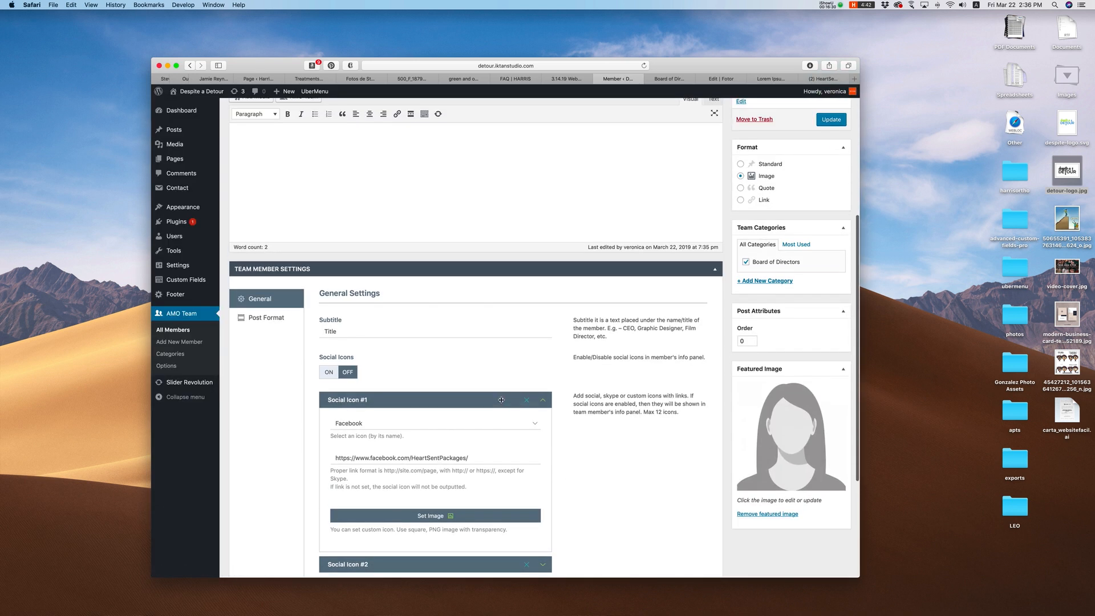
left_click(329, 372)
left_click(832, 121)
left_click(674, 80)
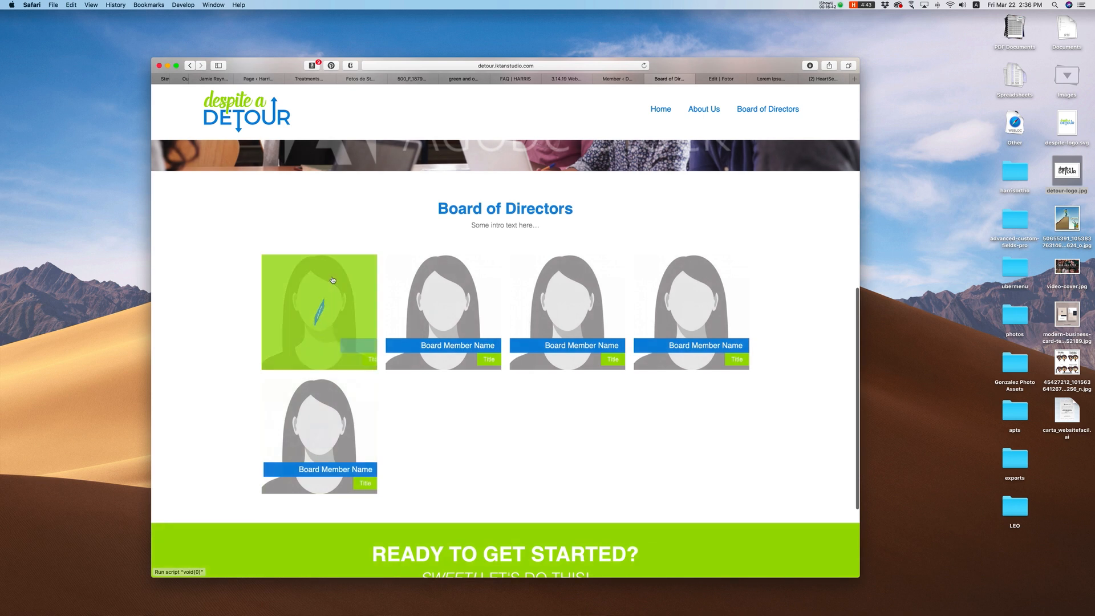
left_click(333, 280)
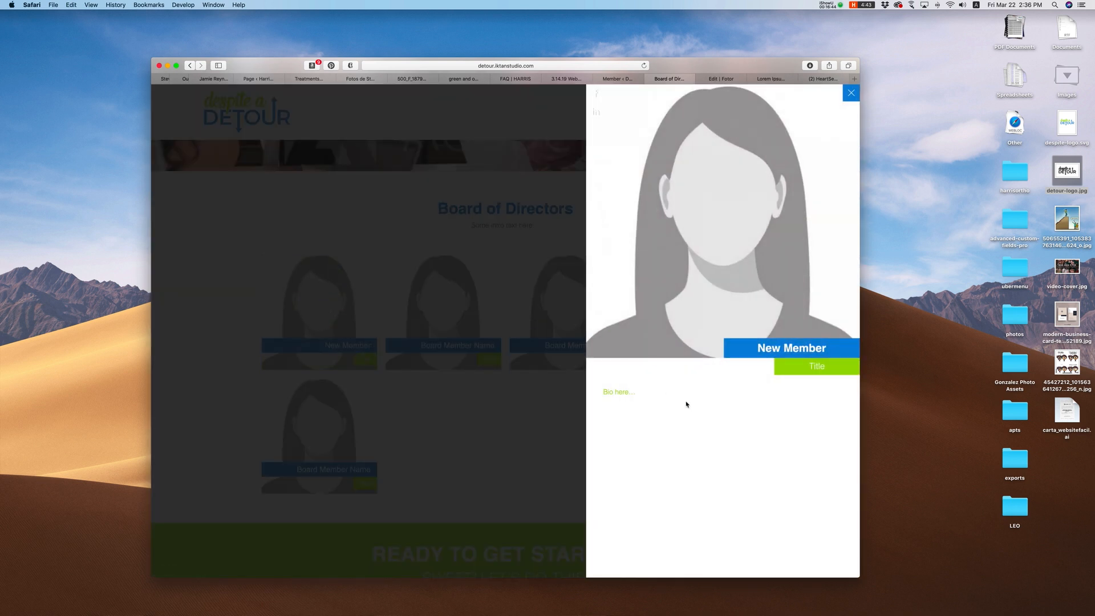
left_click(851, 93)
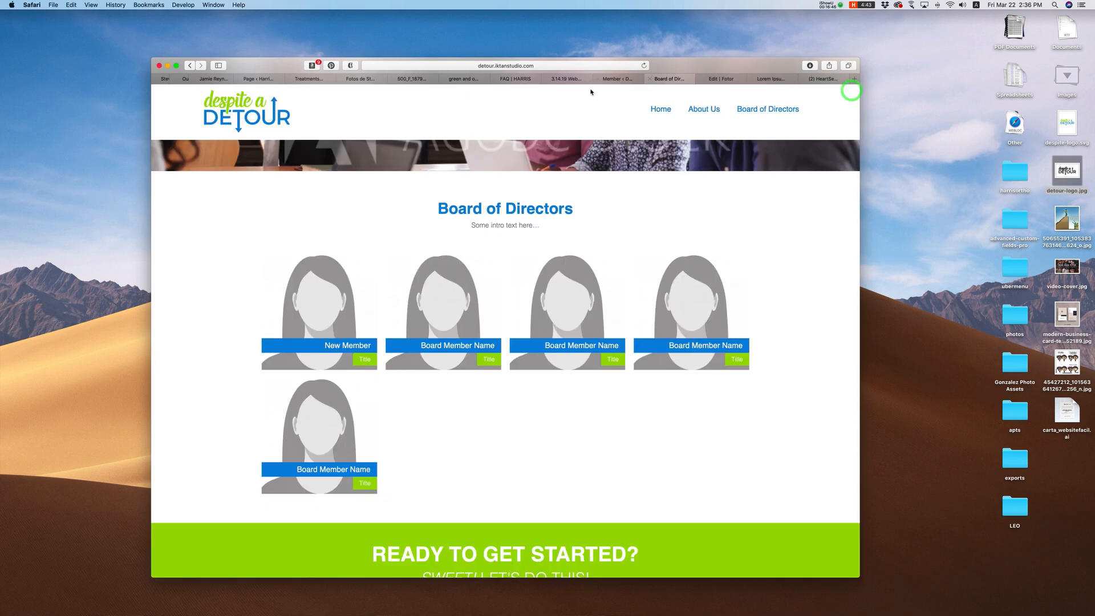
left_click(619, 78)
scroll(416, 413, "down", 5)
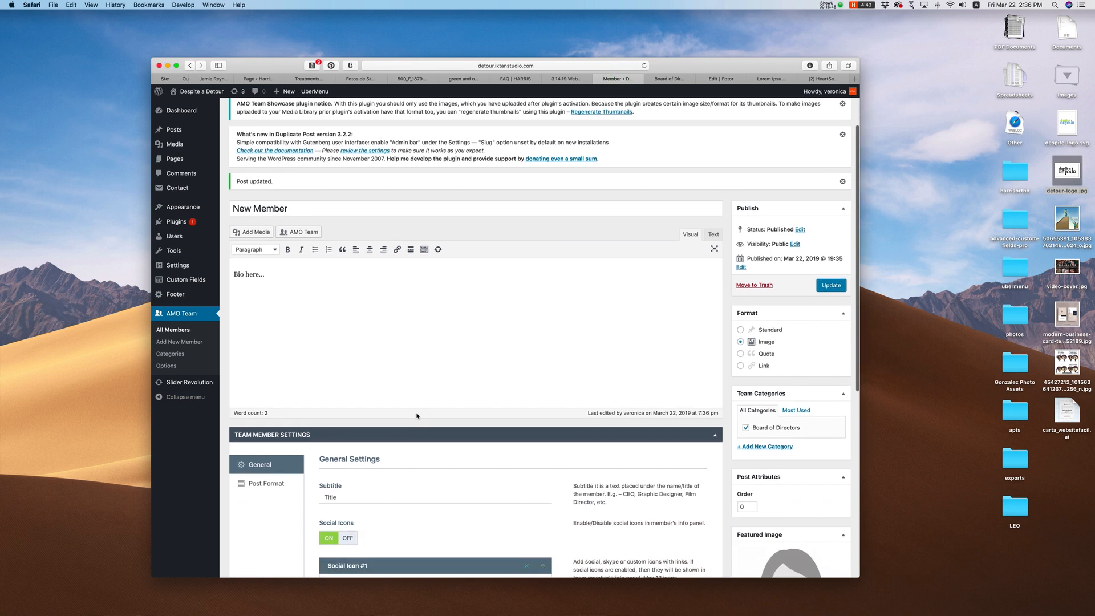
scroll(421, 415, "down", 5)
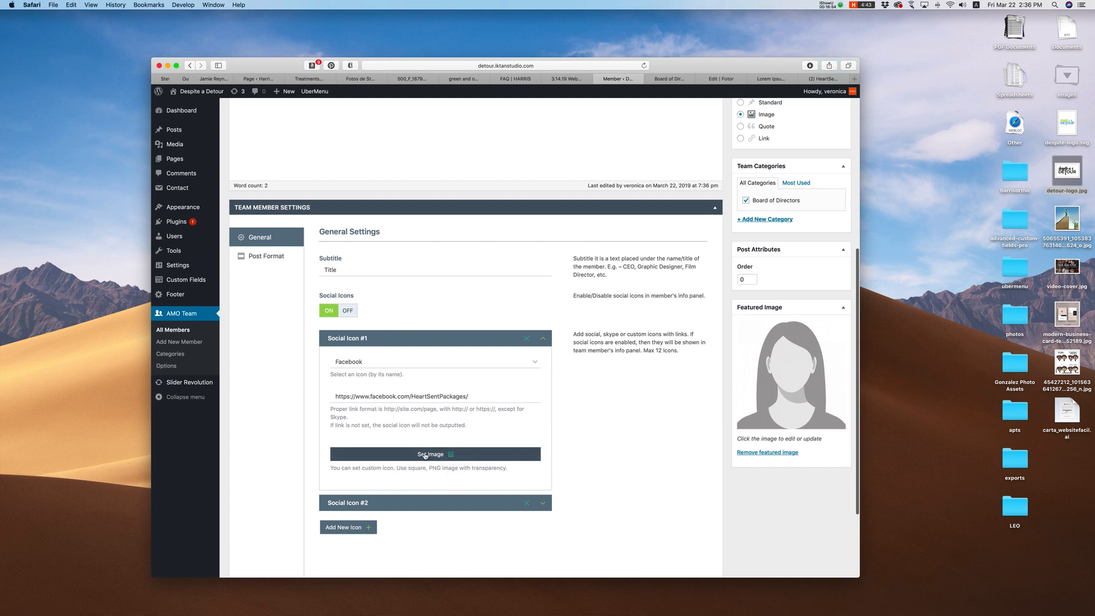
left_click(436, 458)
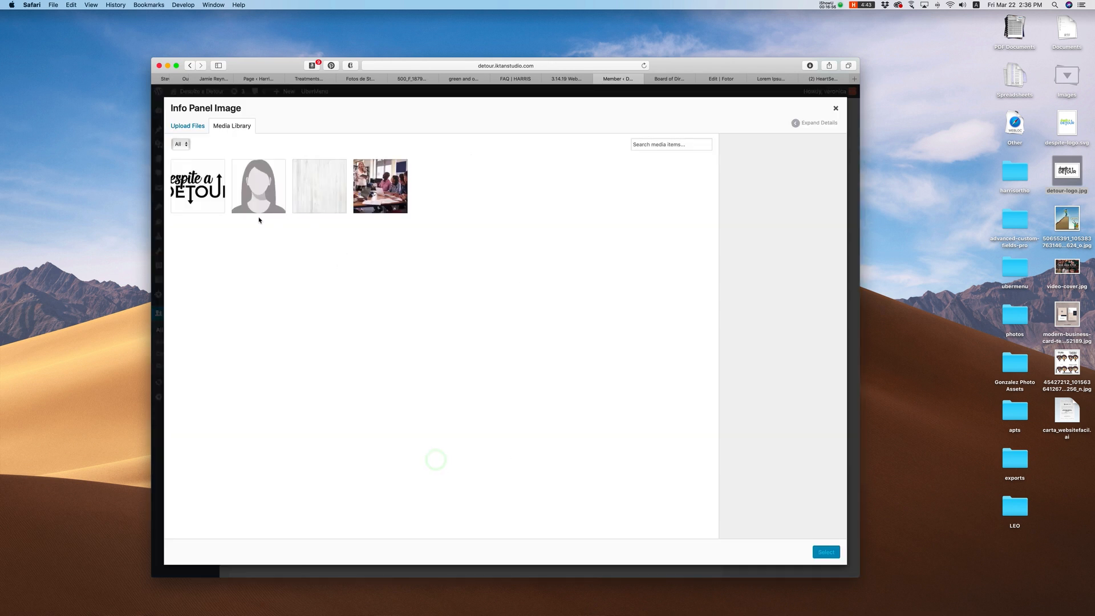
left_click(836, 108)
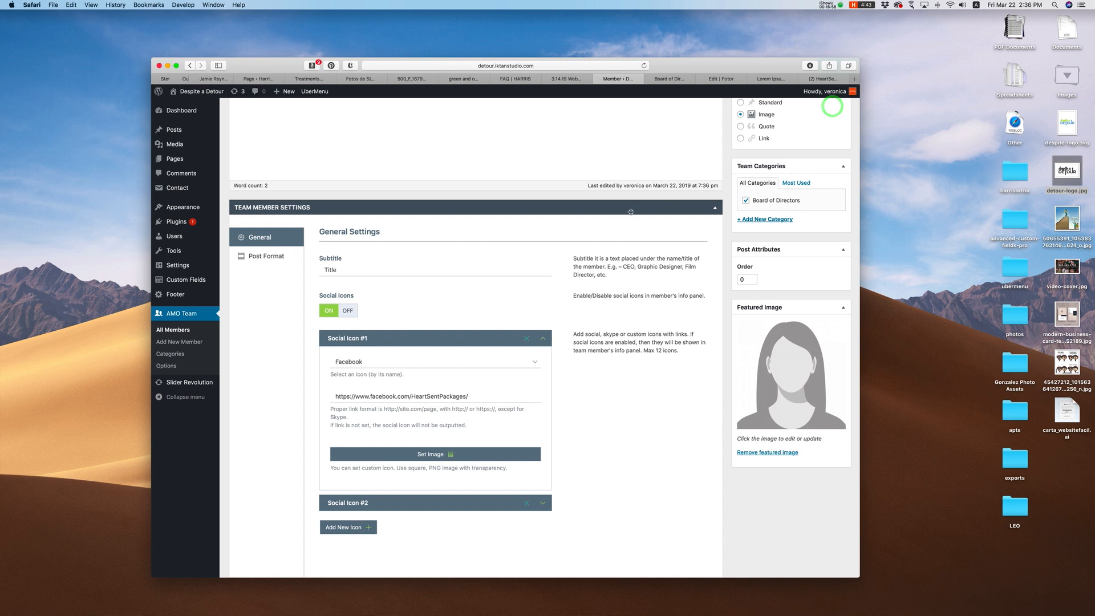
scroll(630, 225, "up", 10)
left_click(682, 79)
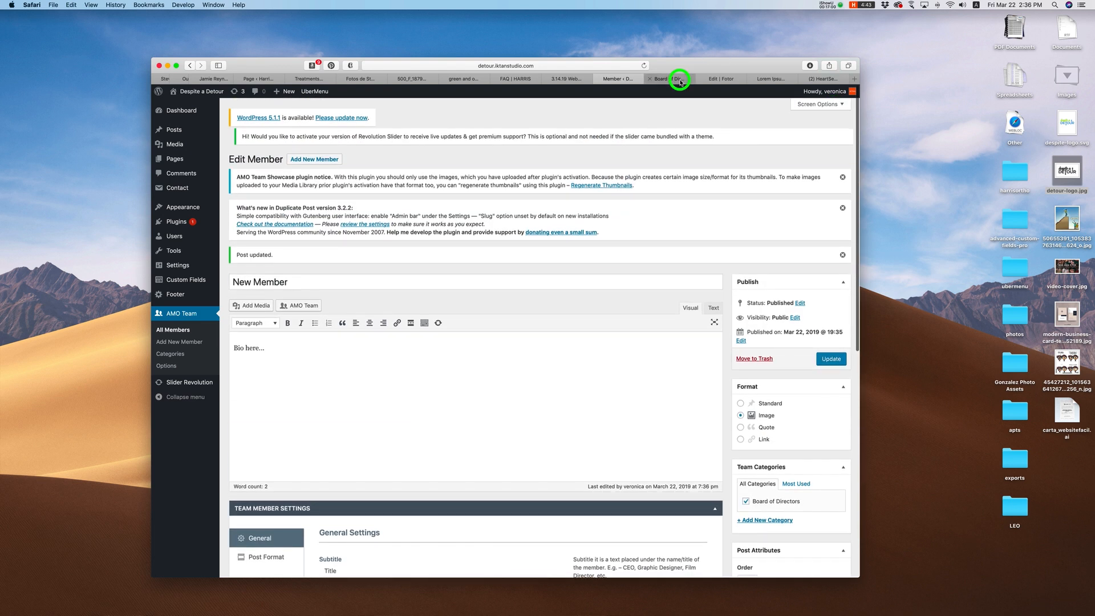
left_click(673, 321)
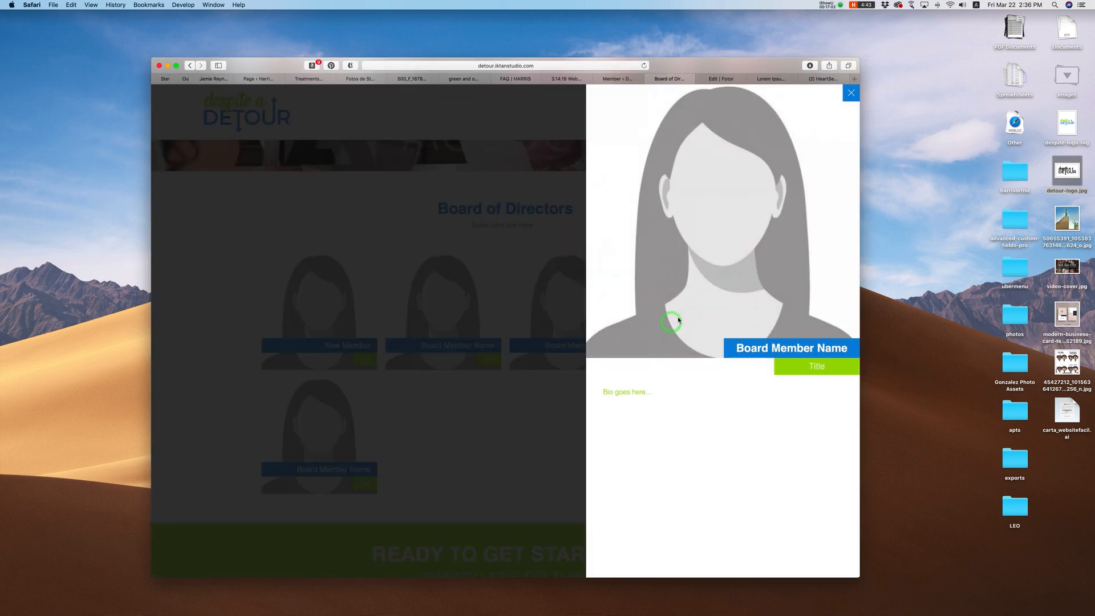
left_click(850, 93)
left_click(618, 78)
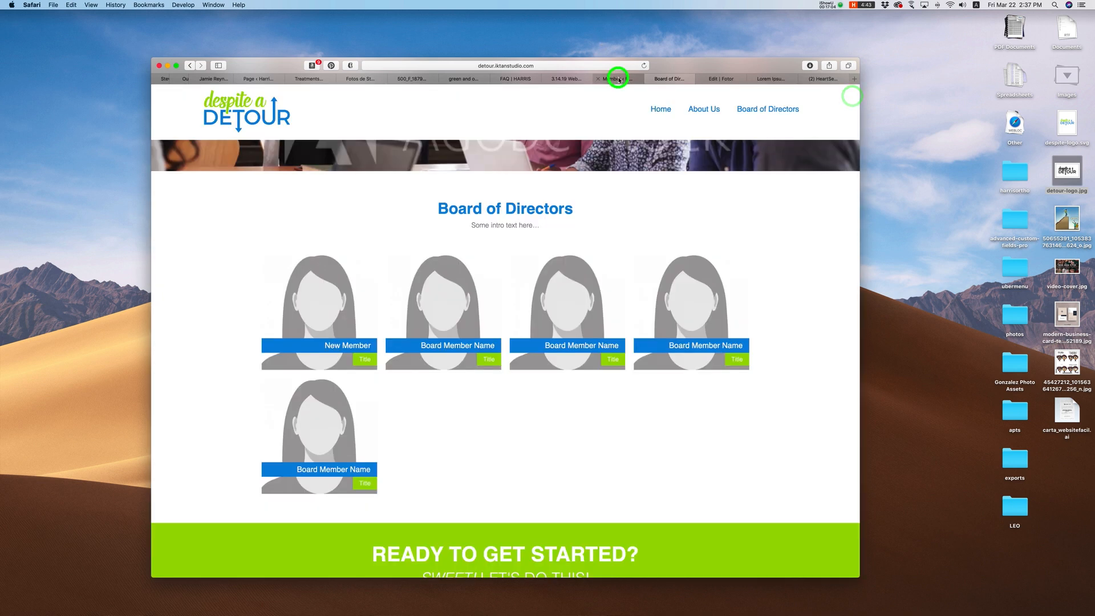
scroll(459, 343, "down", 2)
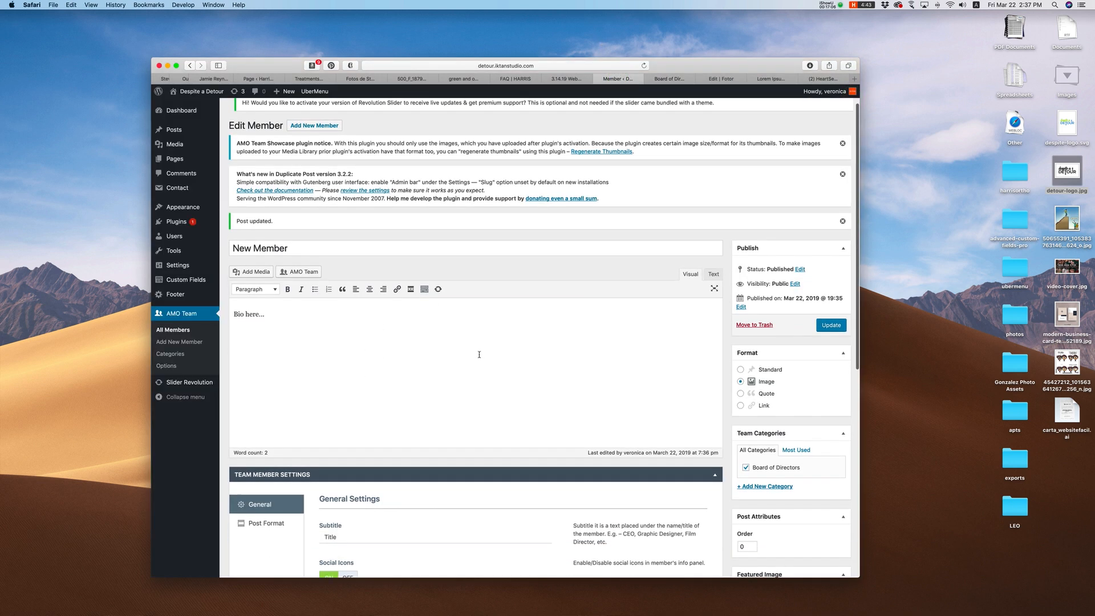
left_click(173, 330)
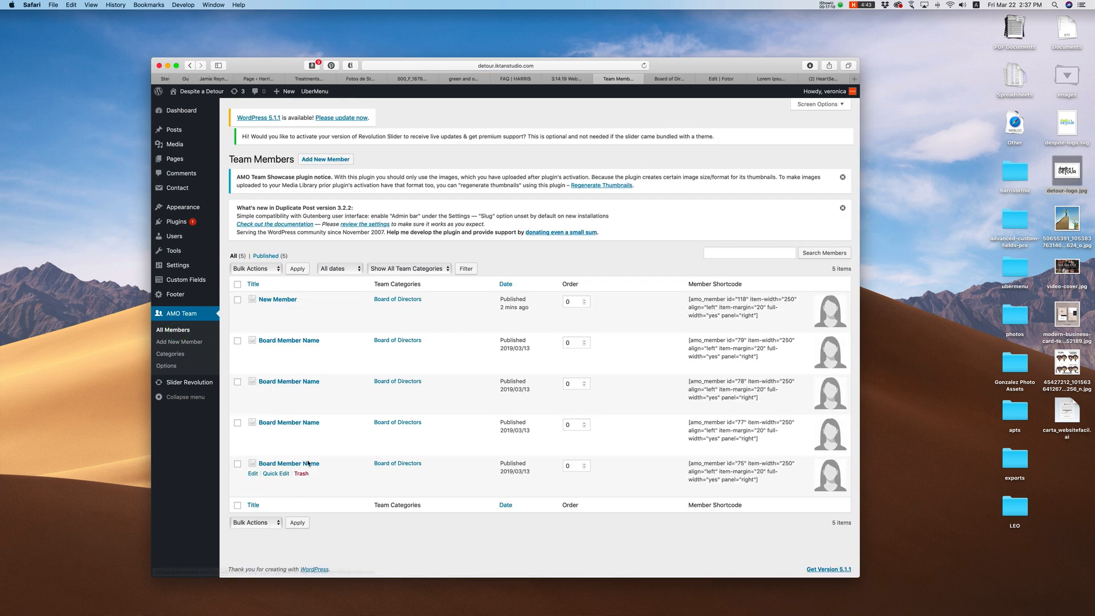
Step: Trash the New Member entry and view the live Board of Directors page
left_click(301, 309)
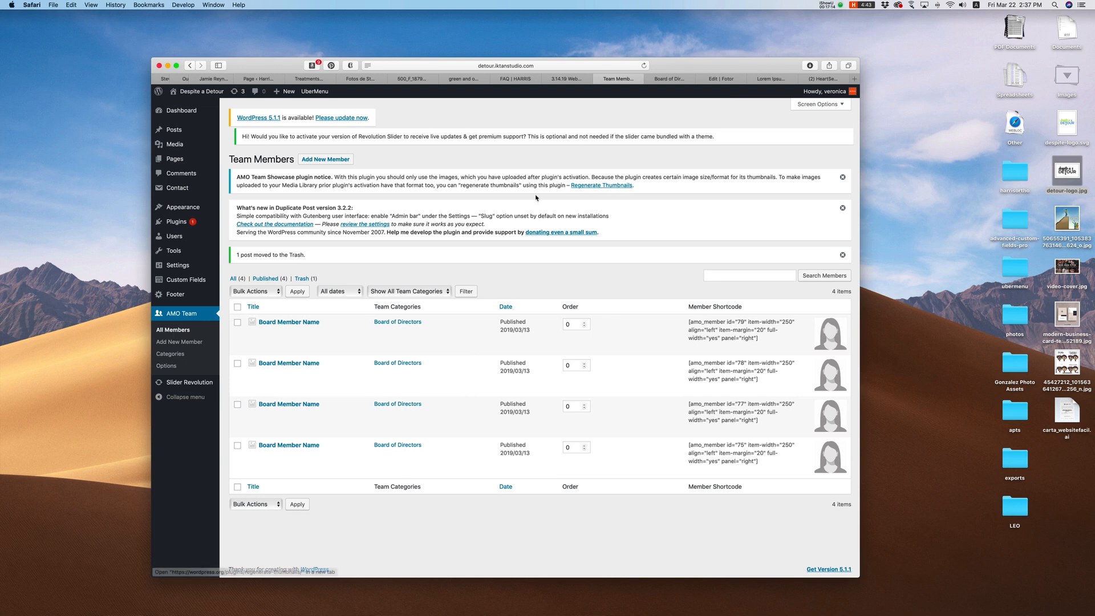
left_click(687, 78)
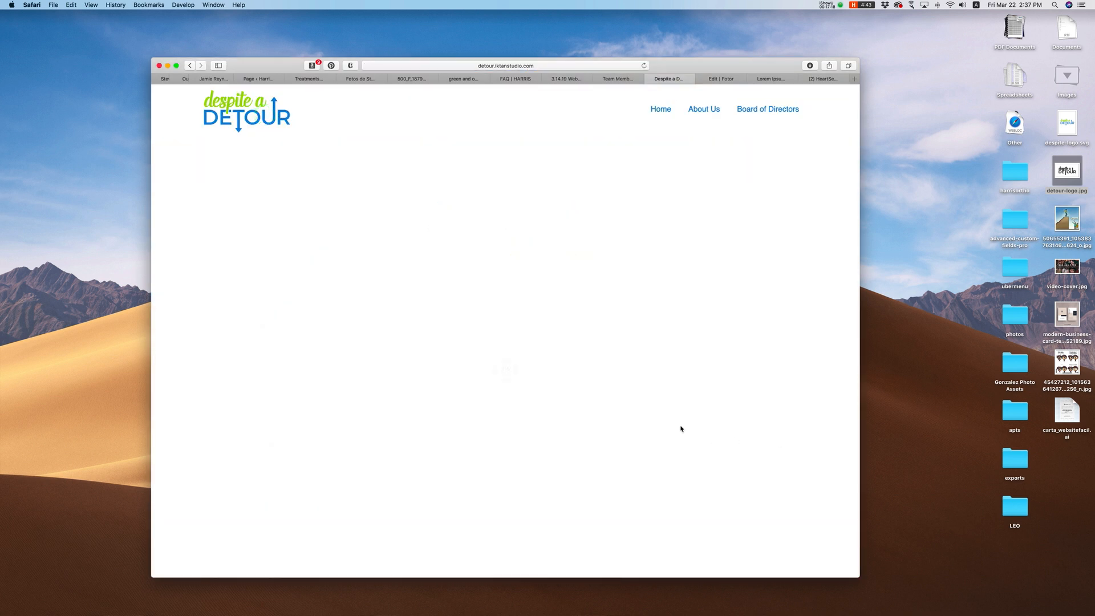
Step: Open and close the WORKER, TBD and INDEPENDENCE program popups on the photo cards
scroll(687, 426, "down", 4)
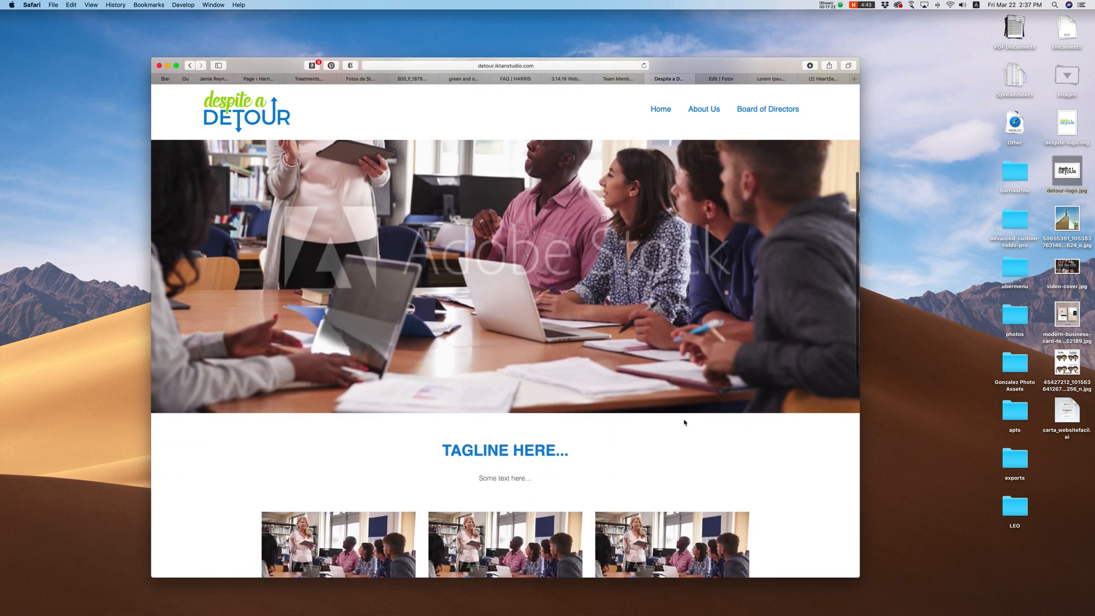
scroll(685, 422, "down", 5)
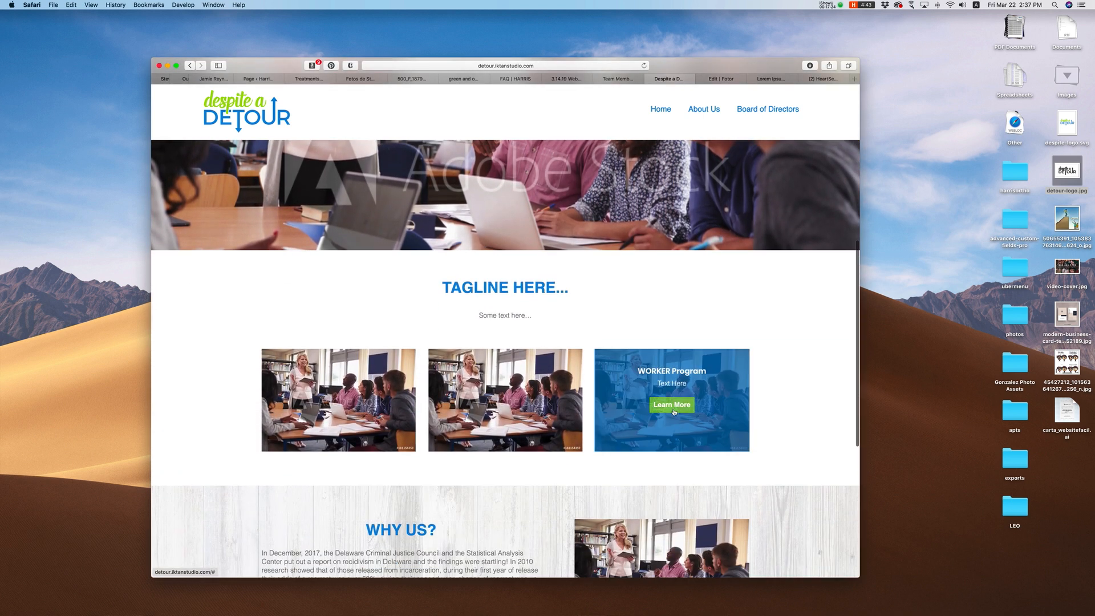
left_click(673, 408)
left_click(697, 97)
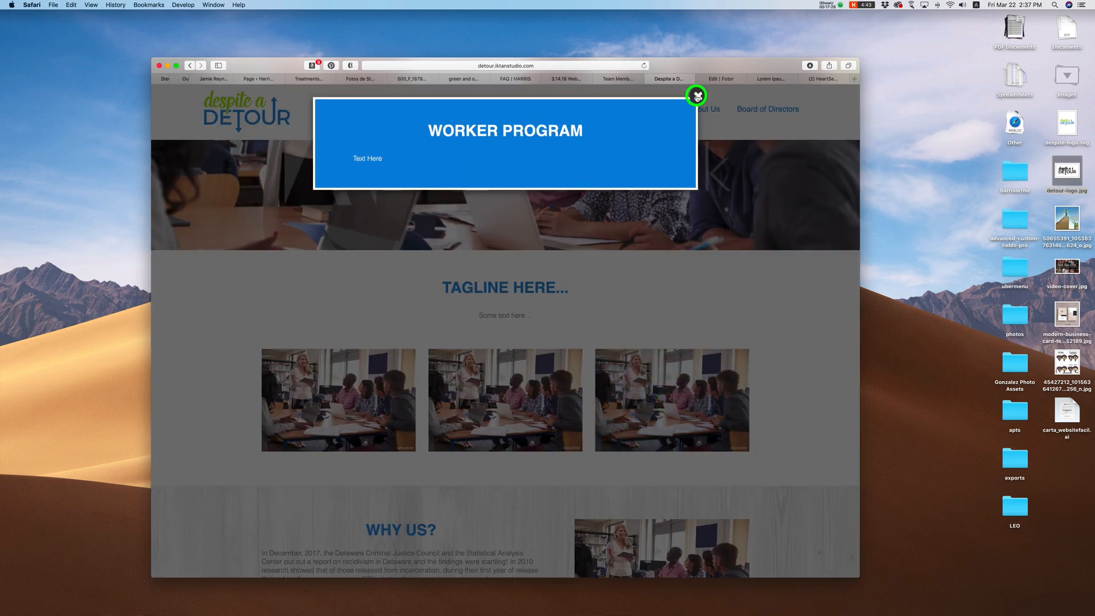
left_click(513, 401)
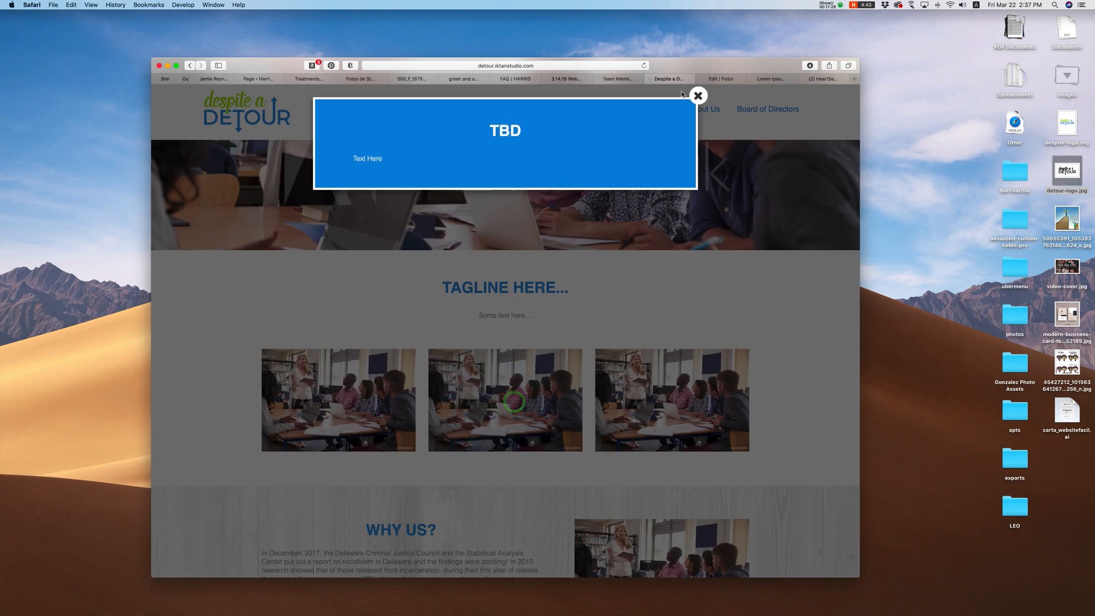
left_click(698, 96)
left_click(338, 401)
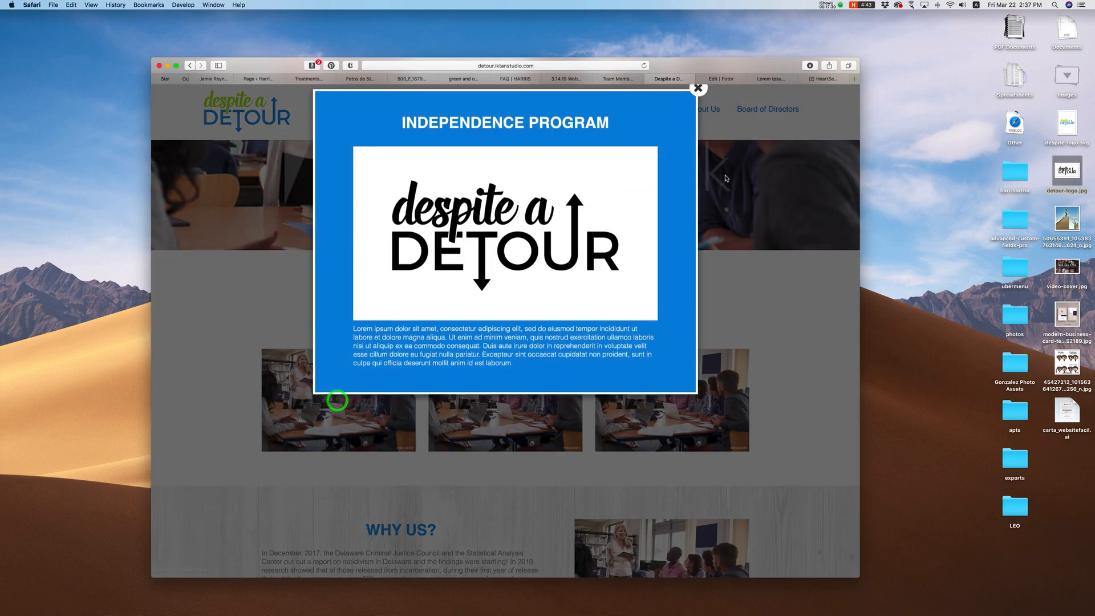
left_click(697, 90)
Step: Reopen the middle photo card's TBD popup and close it again
scroll(806, 376, "down", 10)
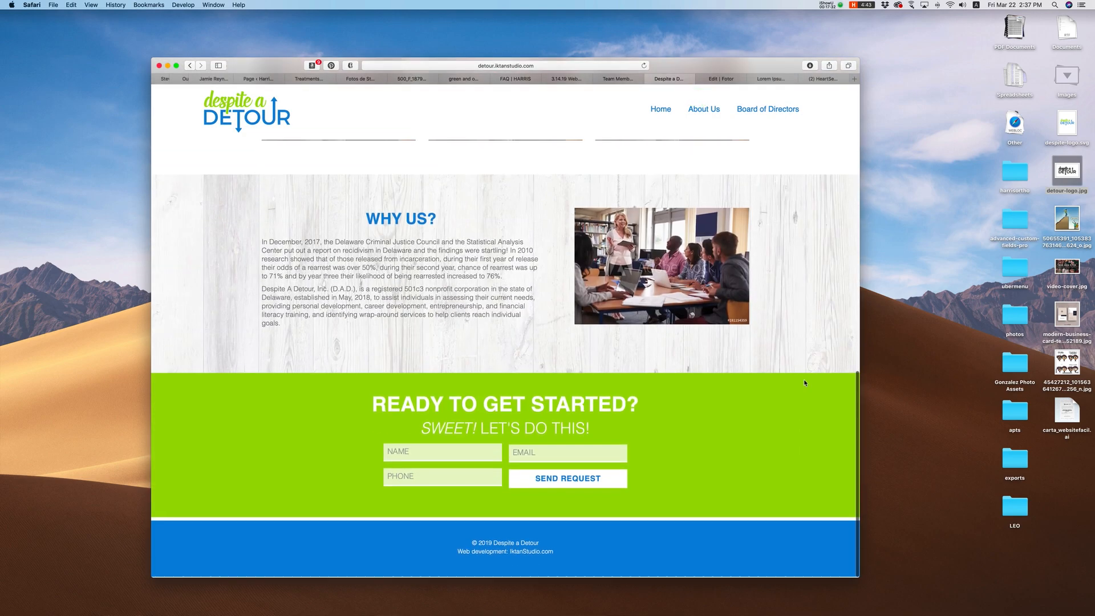
scroll(802, 384, "up", 10)
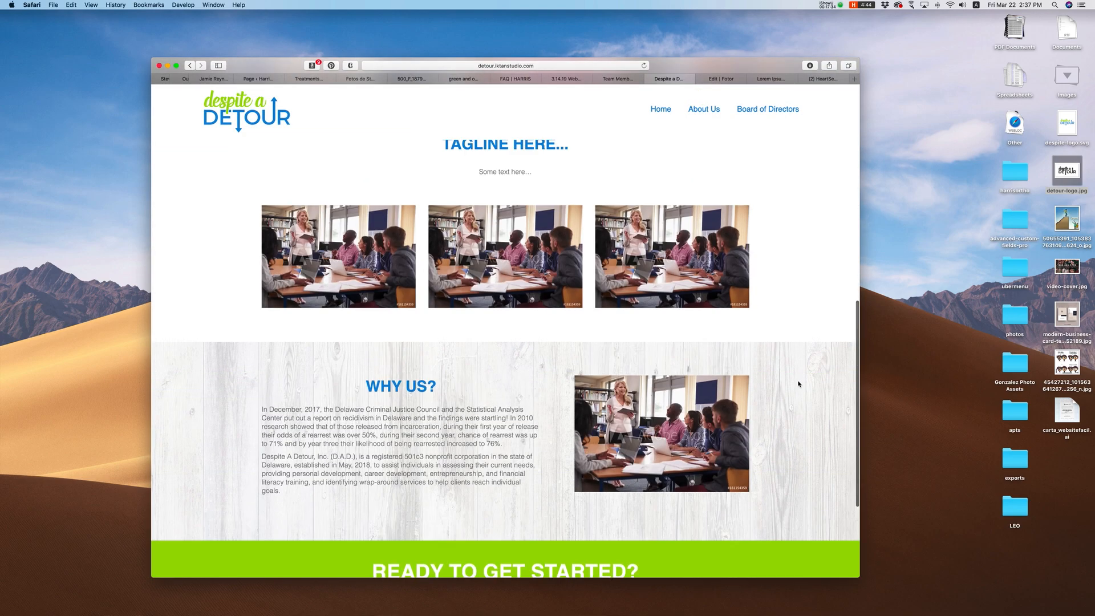
scroll(800, 383, "up", 3)
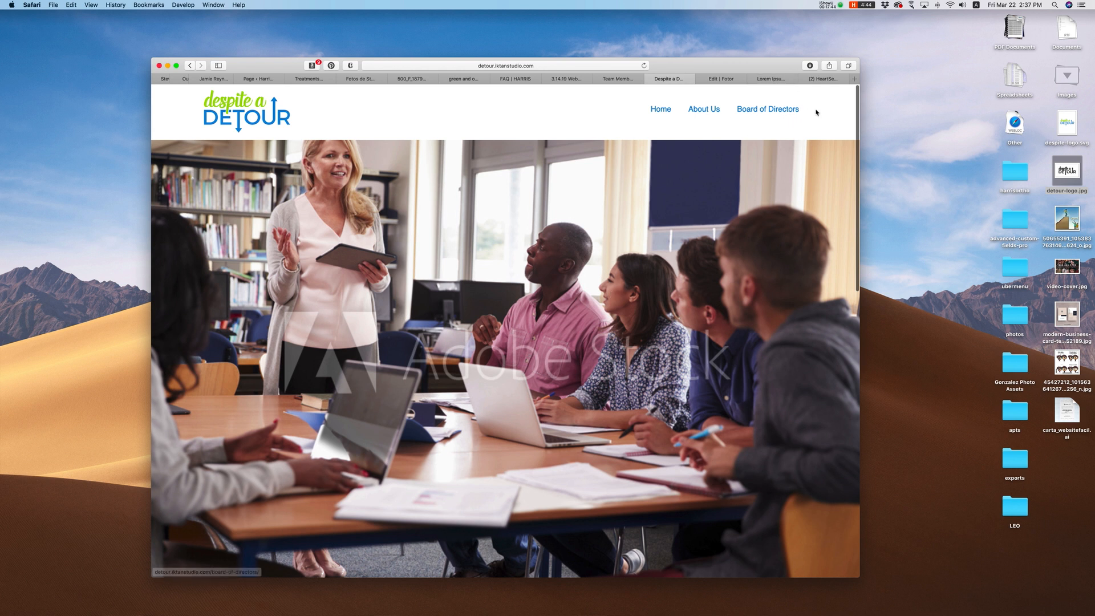
scroll(682, 274, "down", 2)
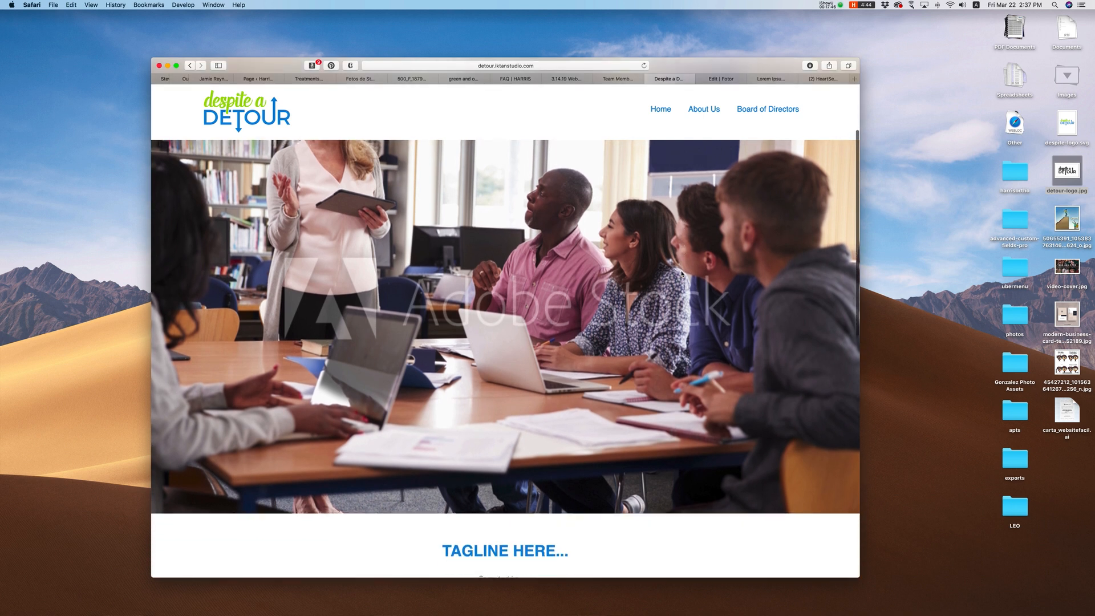
scroll(682, 273, "down", 6)
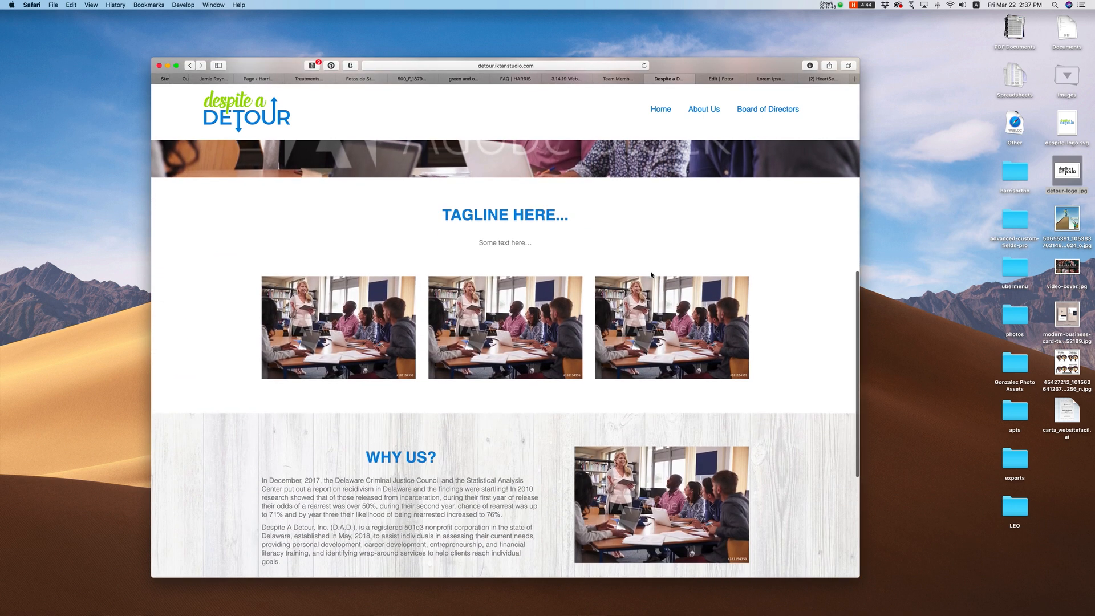
mouse_move(713, 353)
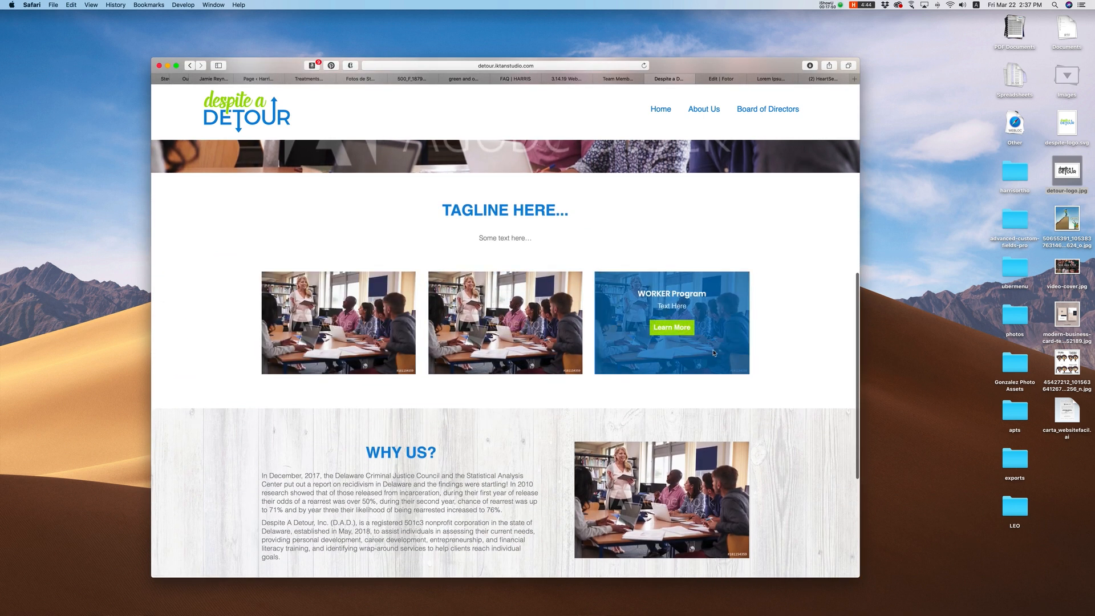
scroll(792, 355, "down", 4)
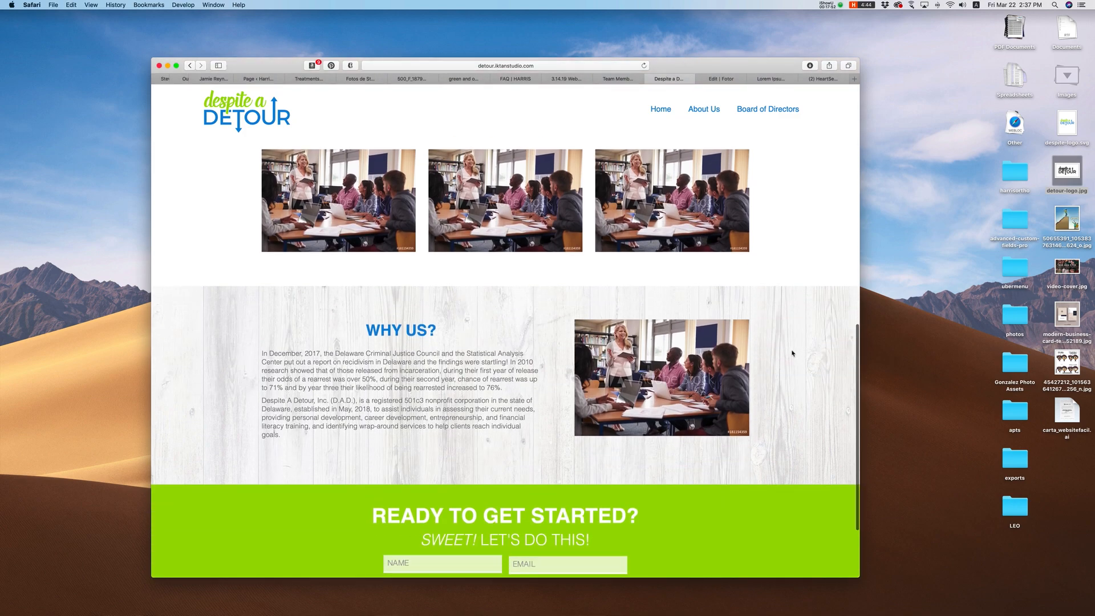
left_click(507, 200)
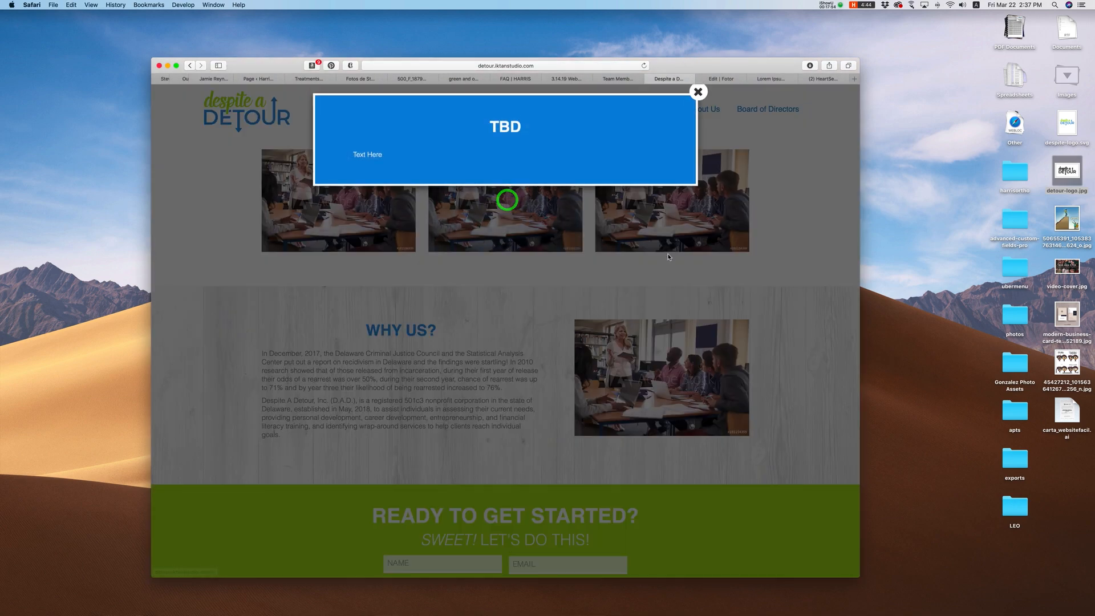
left_click(699, 93)
Step: Scroll down to the green sign-up form, select its headings and fields, then deselect
scroll(783, 358, "down", 1)
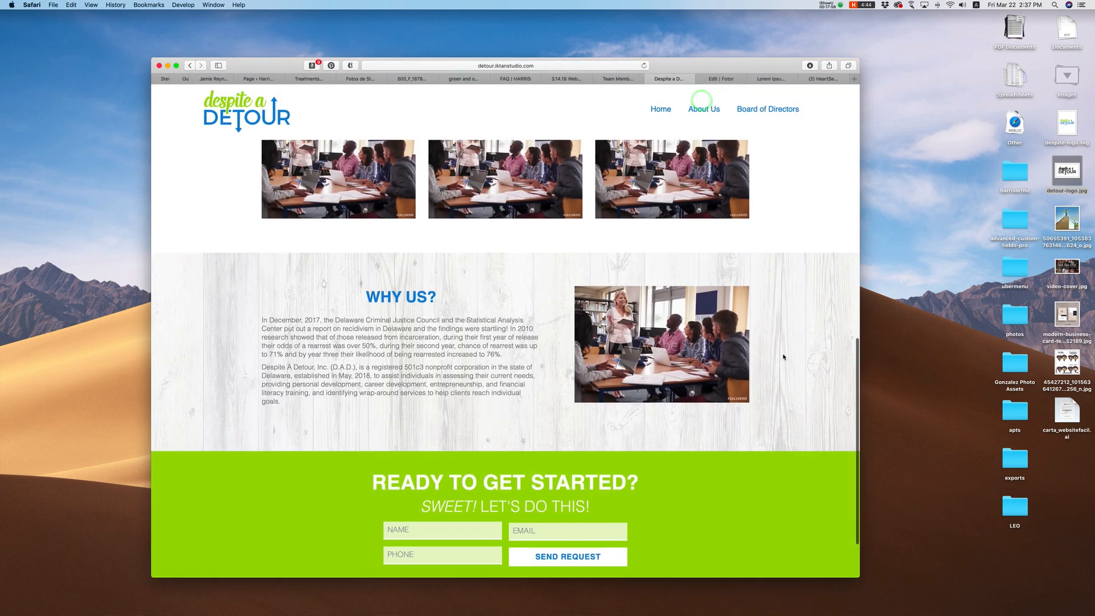
scroll(784, 357, "down", 2)
left_click_drag(376, 405, 643, 495)
left_click(655, 489)
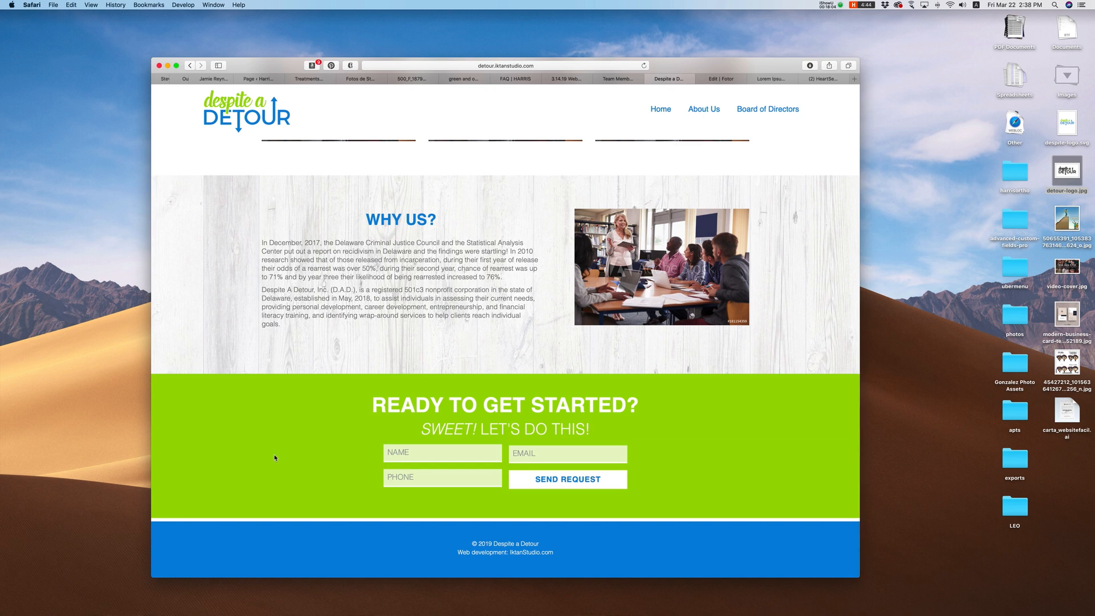
scroll(274, 456, "up", 2)
scroll(274, 456, "down", 2)
scroll(358, 412, "down", 2)
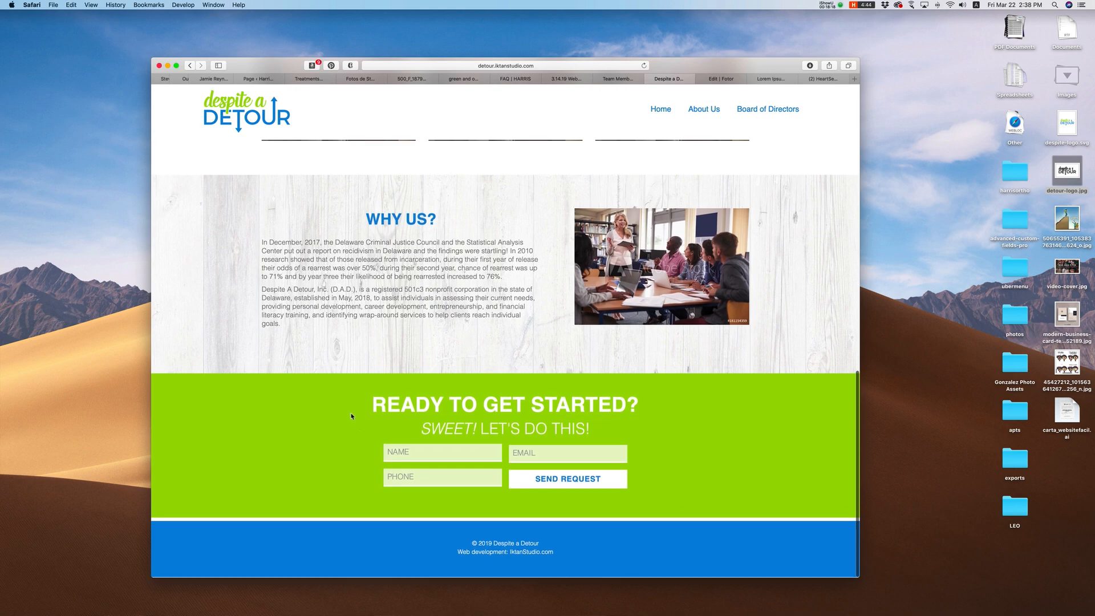
left_click_drag(374, 404, 677, 488)
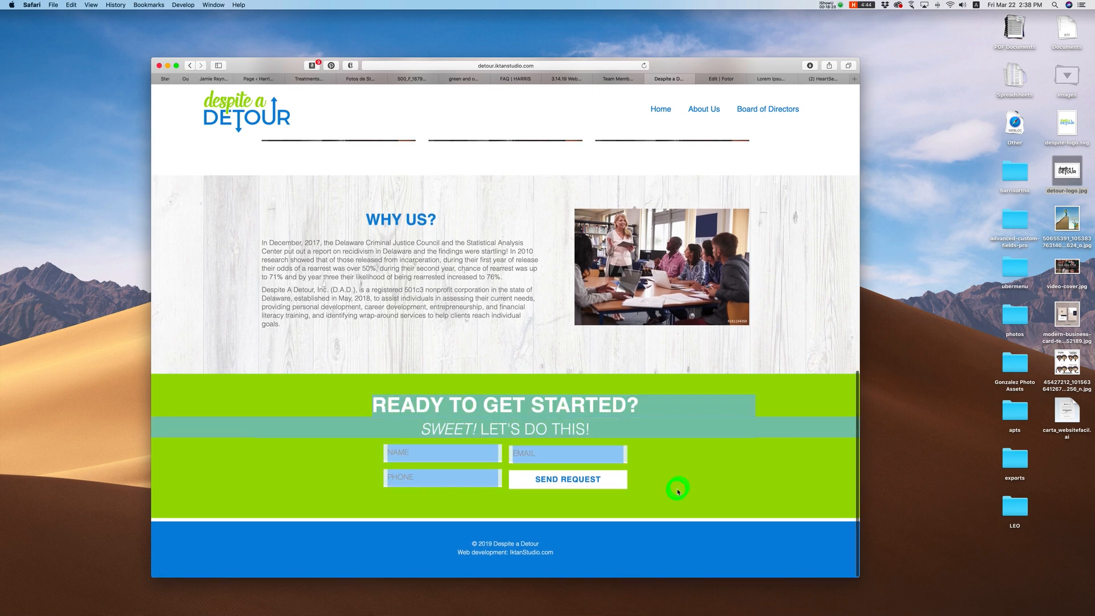
left_click(677, 489)
left_click_drag(376, 402, 598, 428)
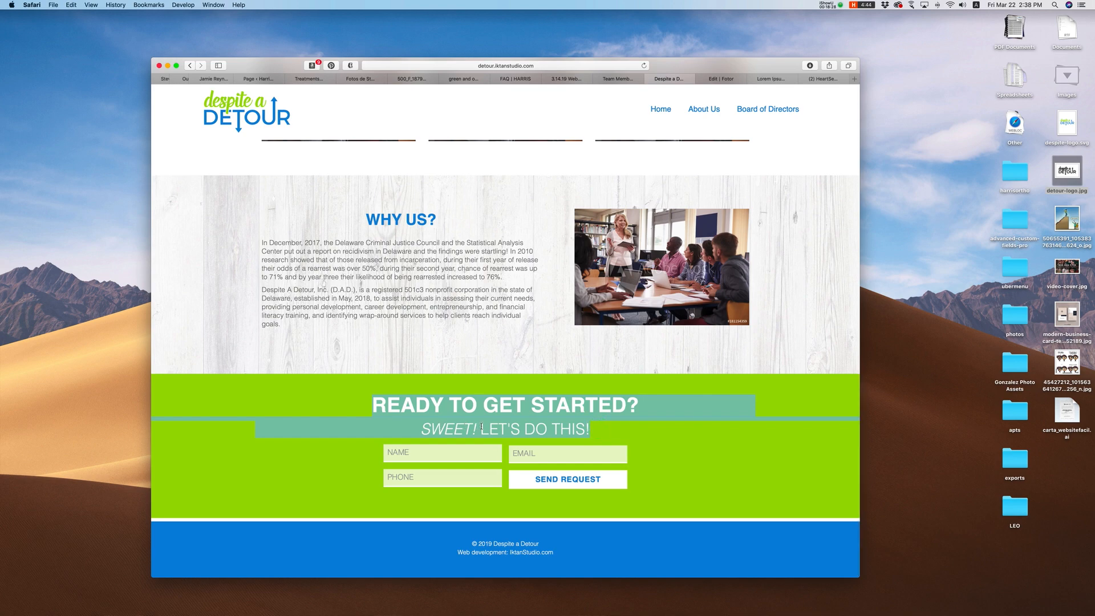
key("super+t")
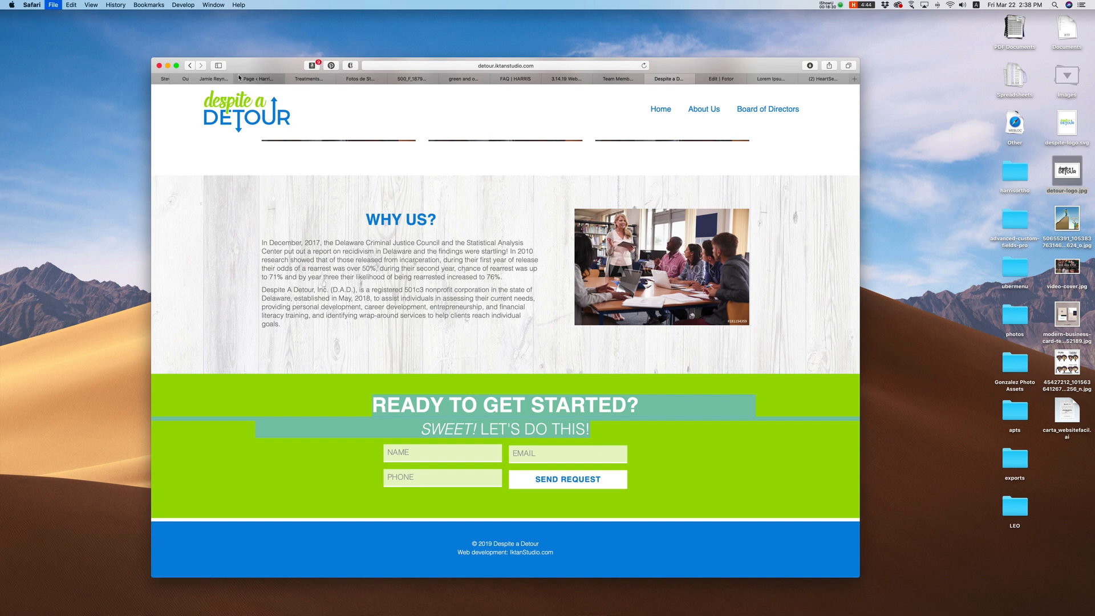
Step: Load the Ask Dr. Olmos site from 'olmo' in the new tab, then return to Despite a Detour
type("olmos.roostertest2")
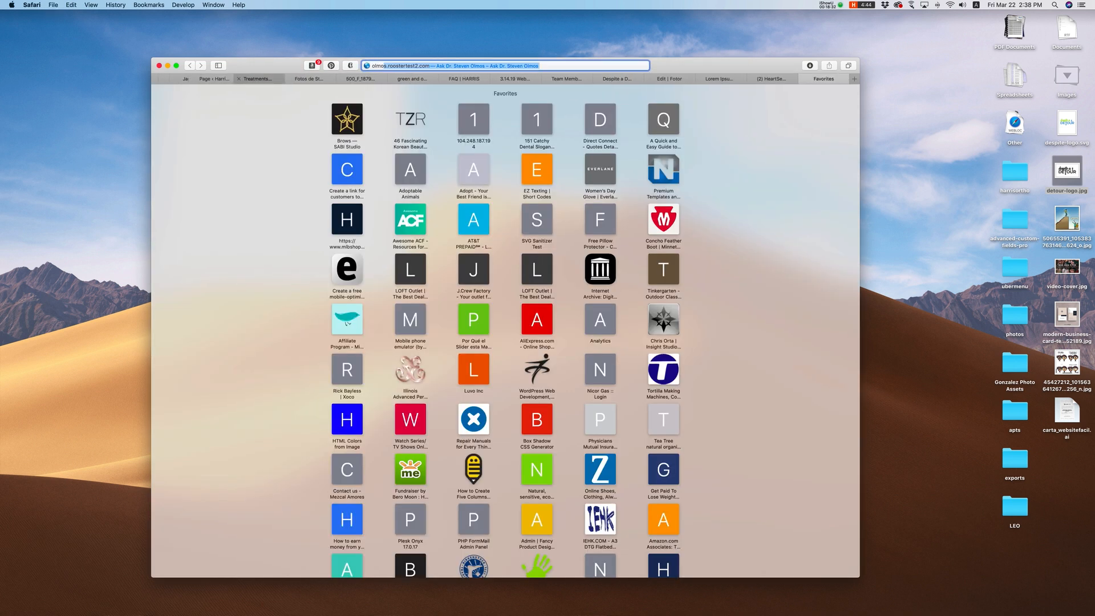
key("Return")
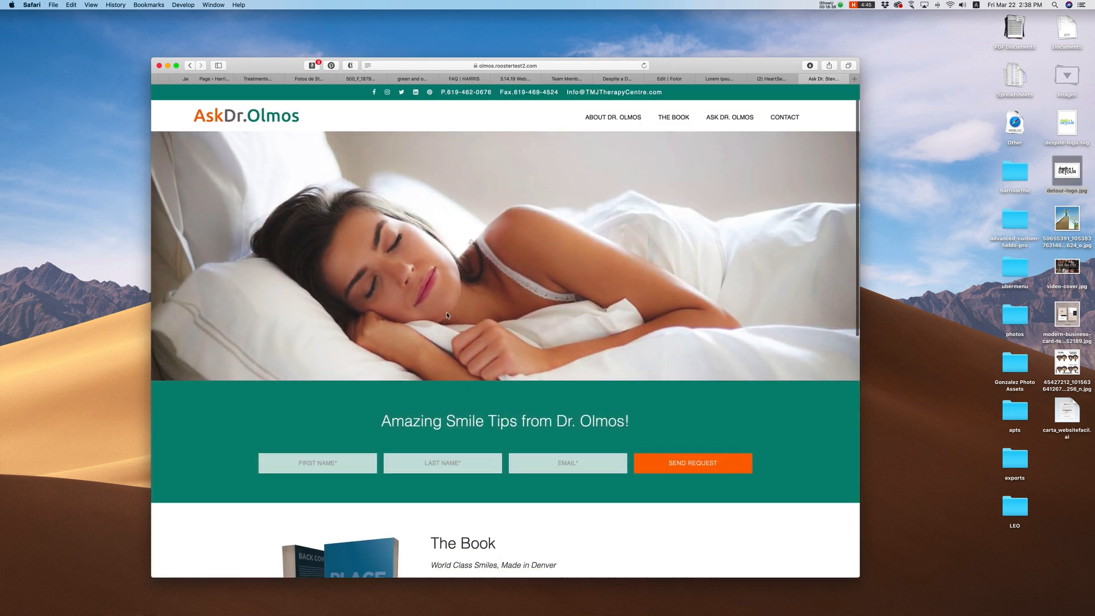
scroll(395, 343, "down", 3)
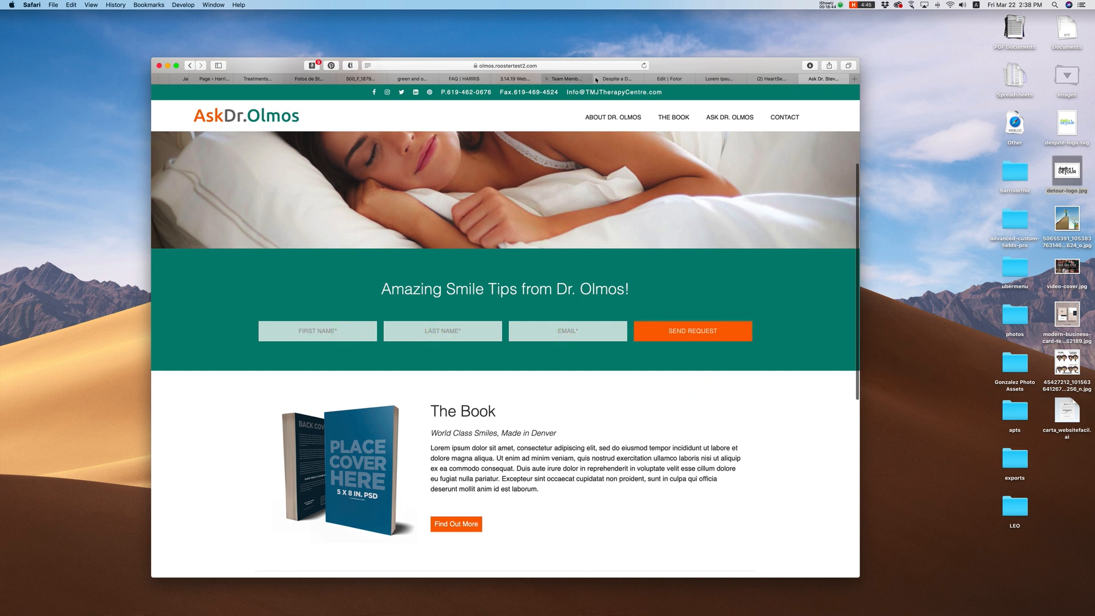
left_click(619, 78)
left_click(730, 483)
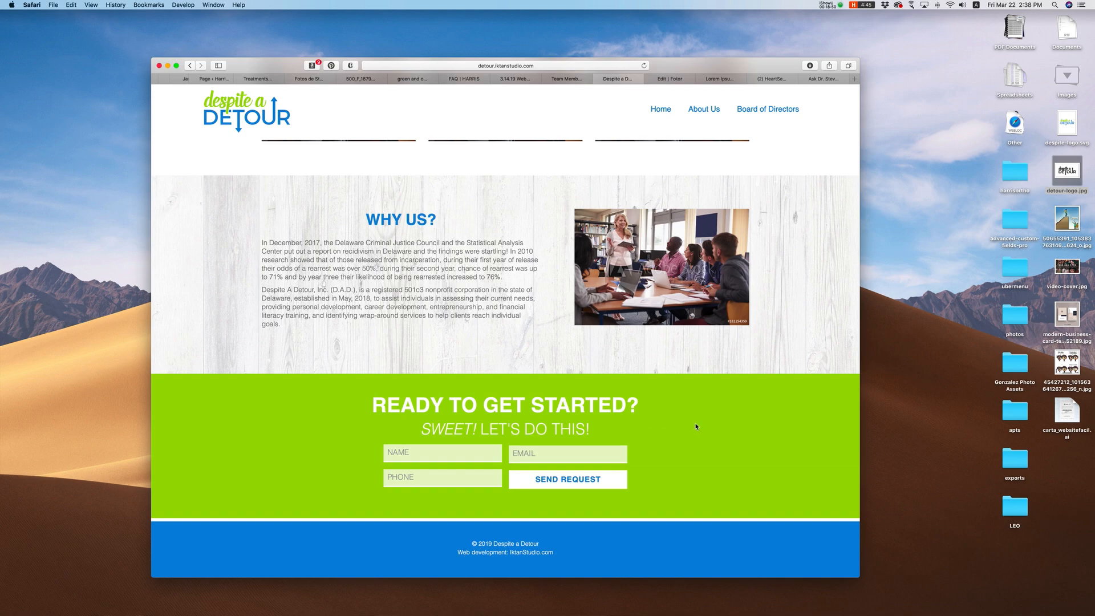
Step: Open the About Us page from the site menu and scroll through its content
scroll(696, 427, "up", 5)
left_click(695, 108)
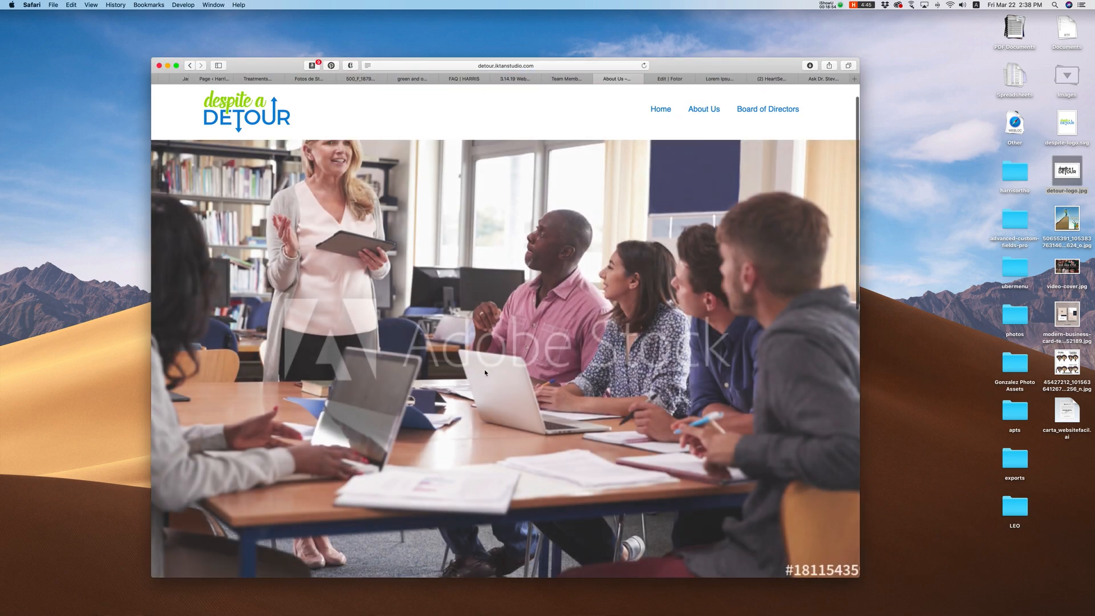
scroll(486, 373, "down", 20)
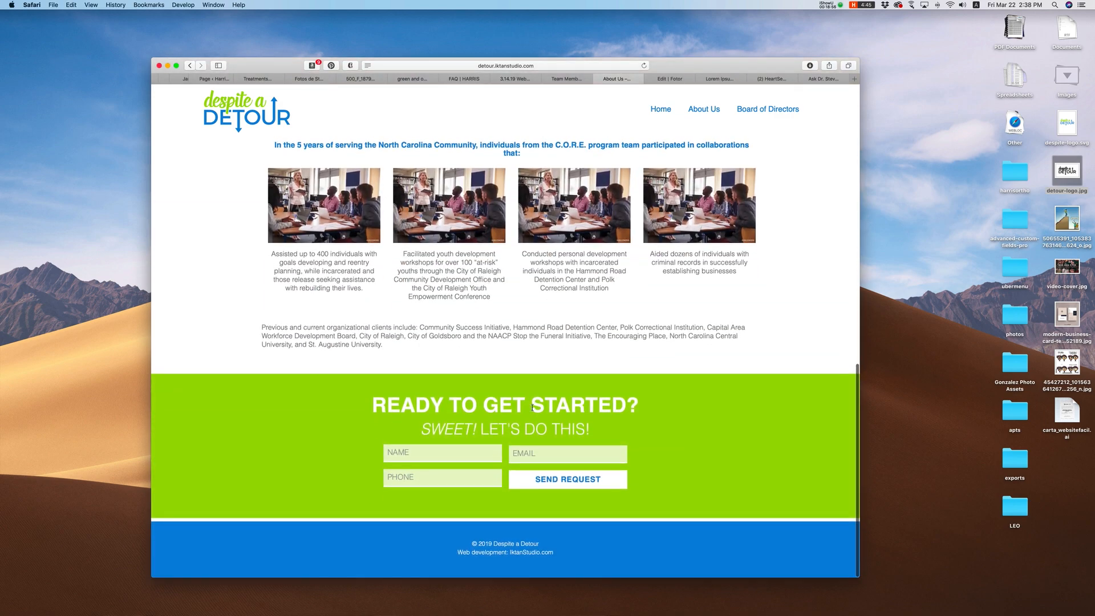
scroll(478, 427, "up", 20)
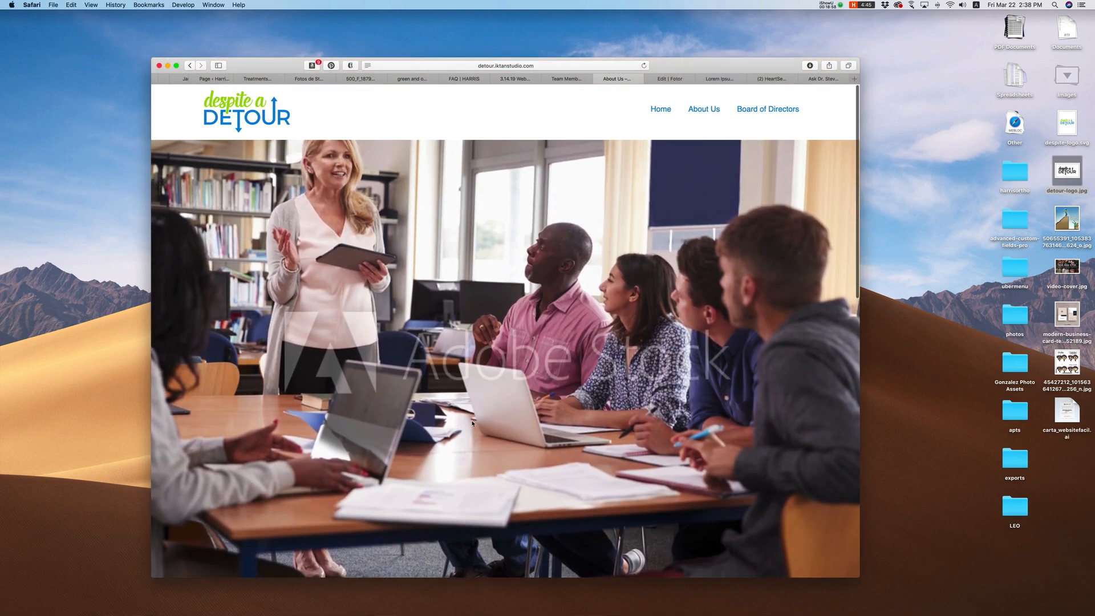
left_click(496, 403)
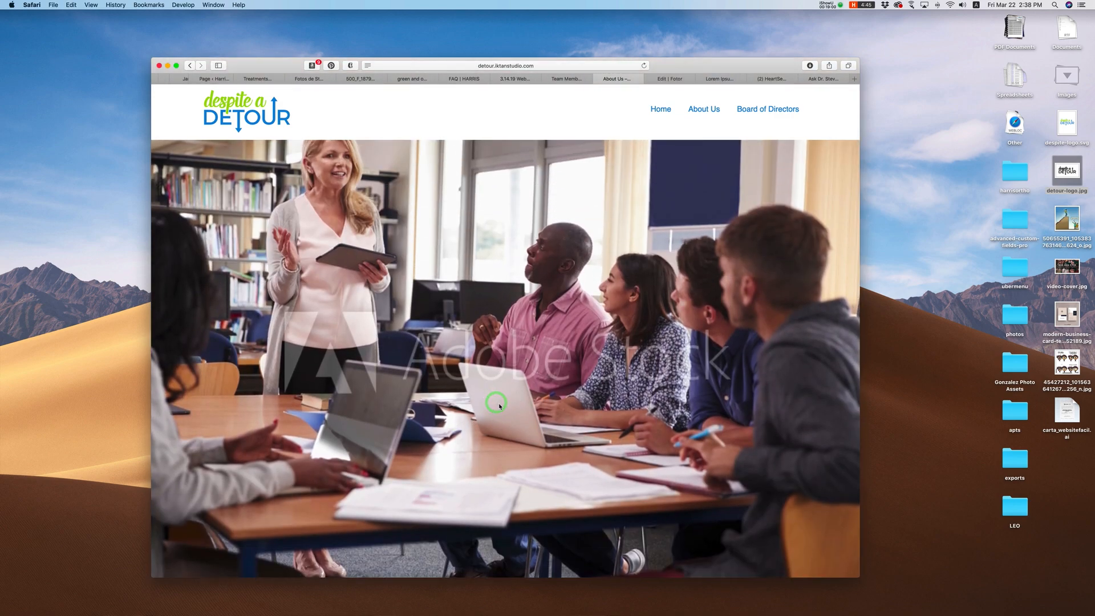
scroll(507, 406, "down", 5)
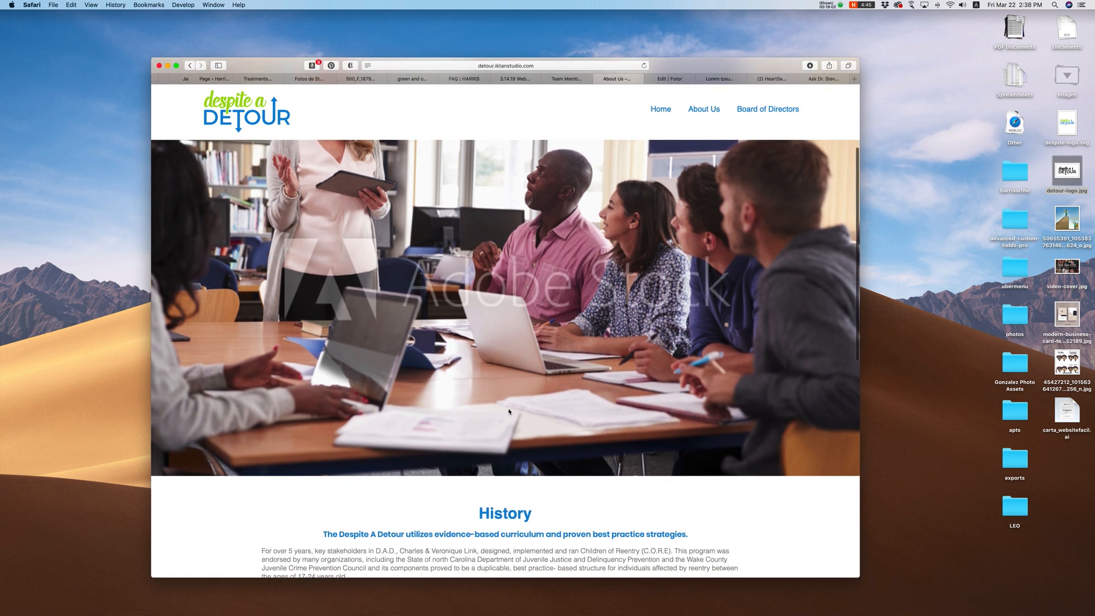
scroll(510, 411, "down", 8)
scroll(510, 411, "up", 7)
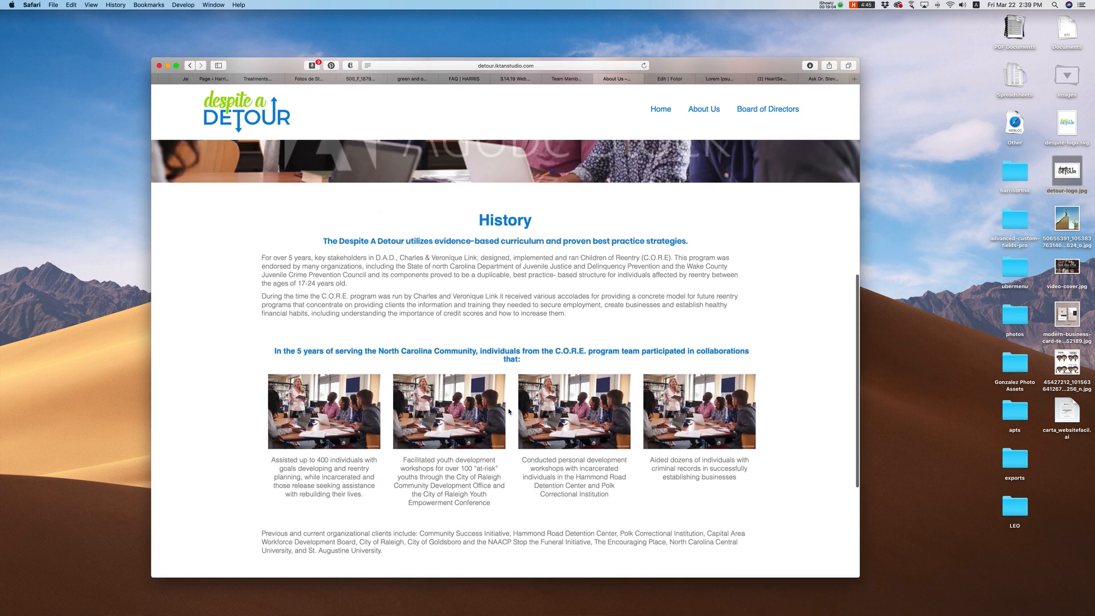
scroll(509, 411, "up", 5)
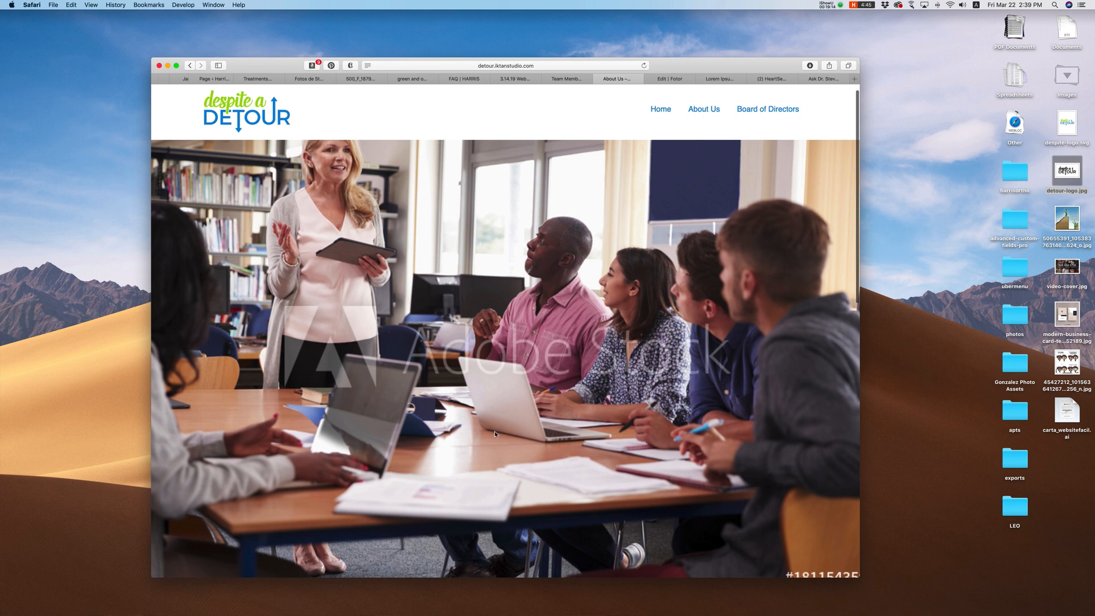
scroll(499, 420, "down", 10)
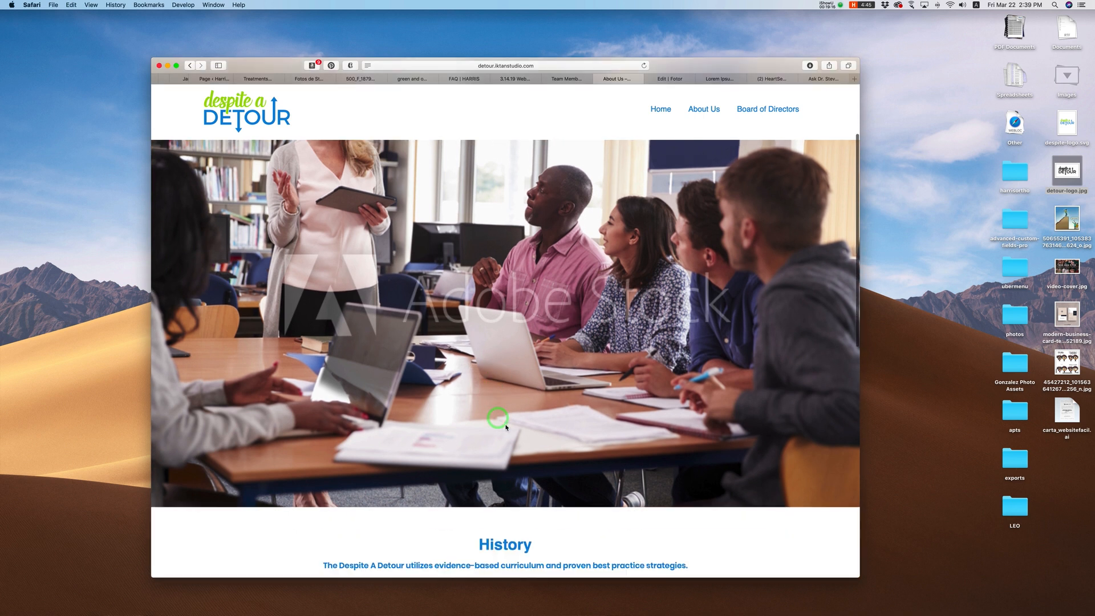
scroll(506, 428, "down", 2)
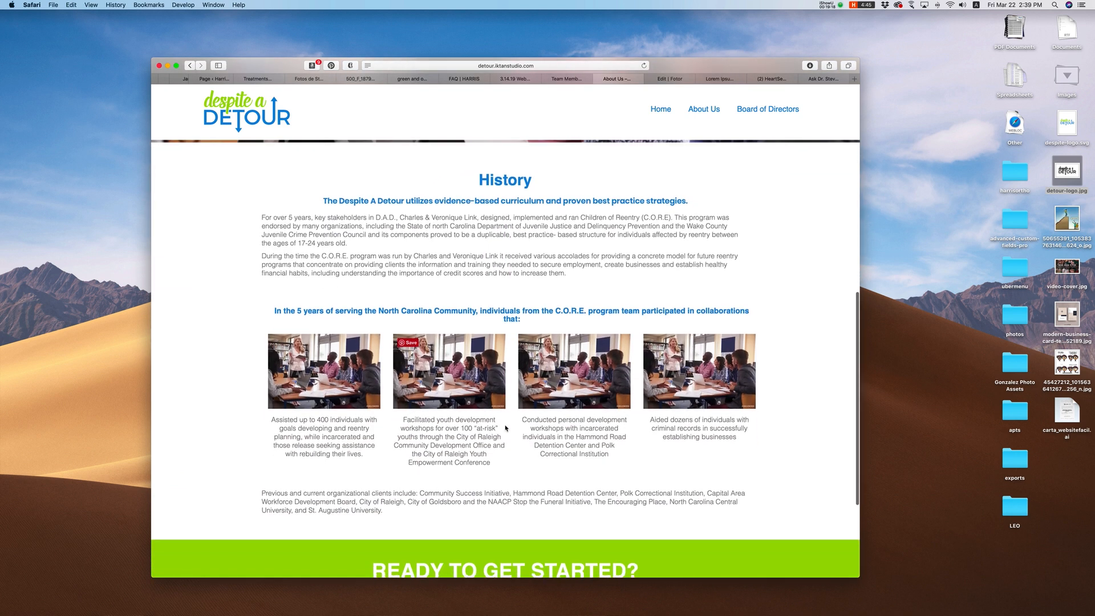
scroll(523, 450, "down", 2)
scroll(522, 450, "up", 2)
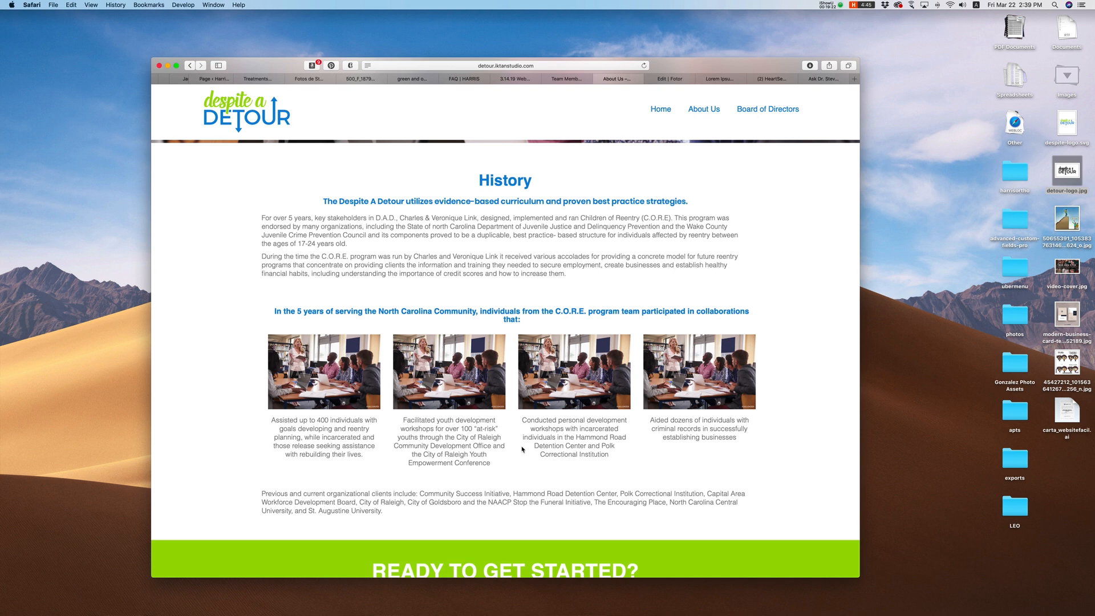
scroll(523, 450, "down", 10)
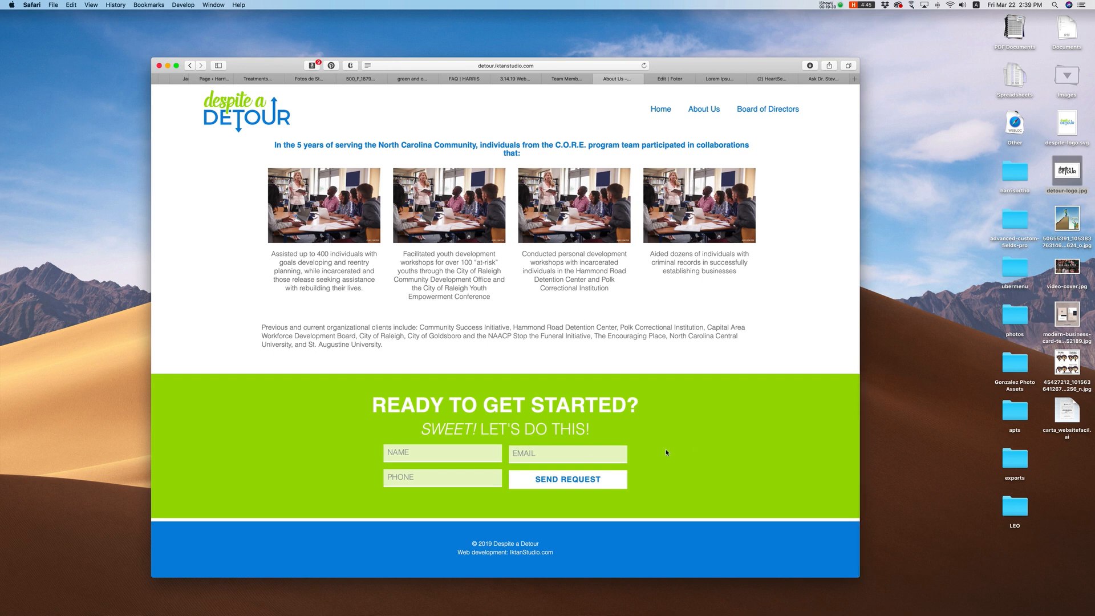
scroll(655, 447, "up", 15)
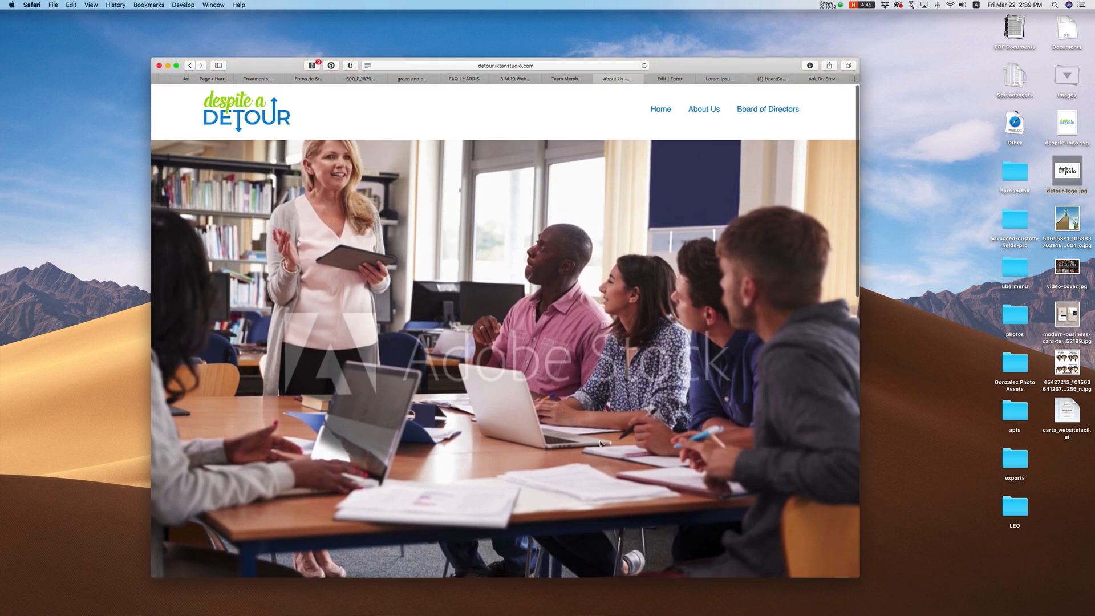
Step: Return to the home page via the Despite a Detour logo and scroll through it
left_click(245, 112)
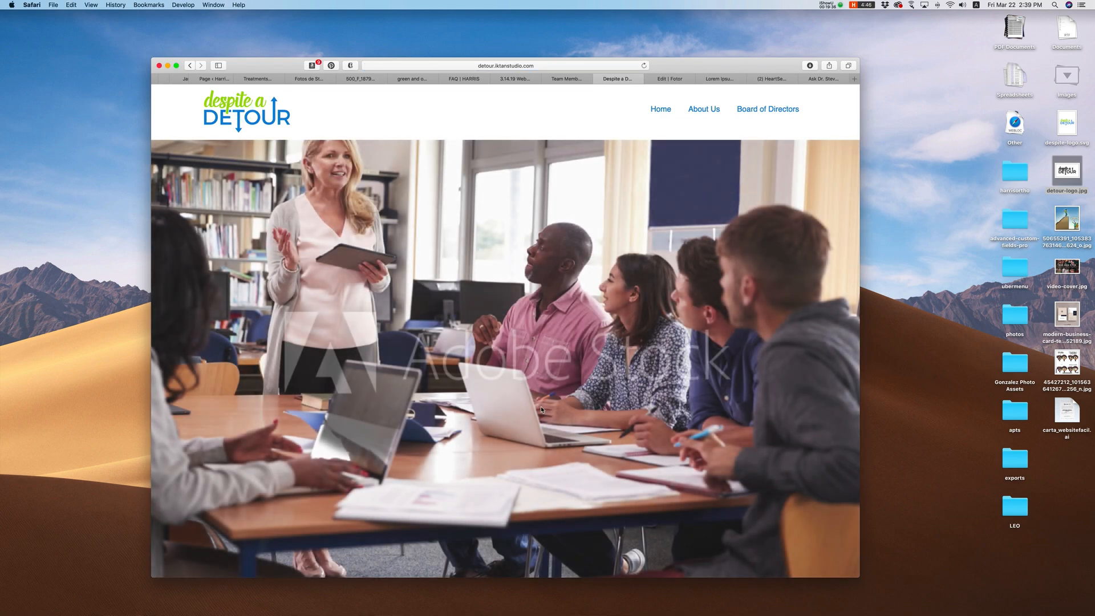
scroll(541, 406, "down", 5)
scroll(542, 408, "down", 3)
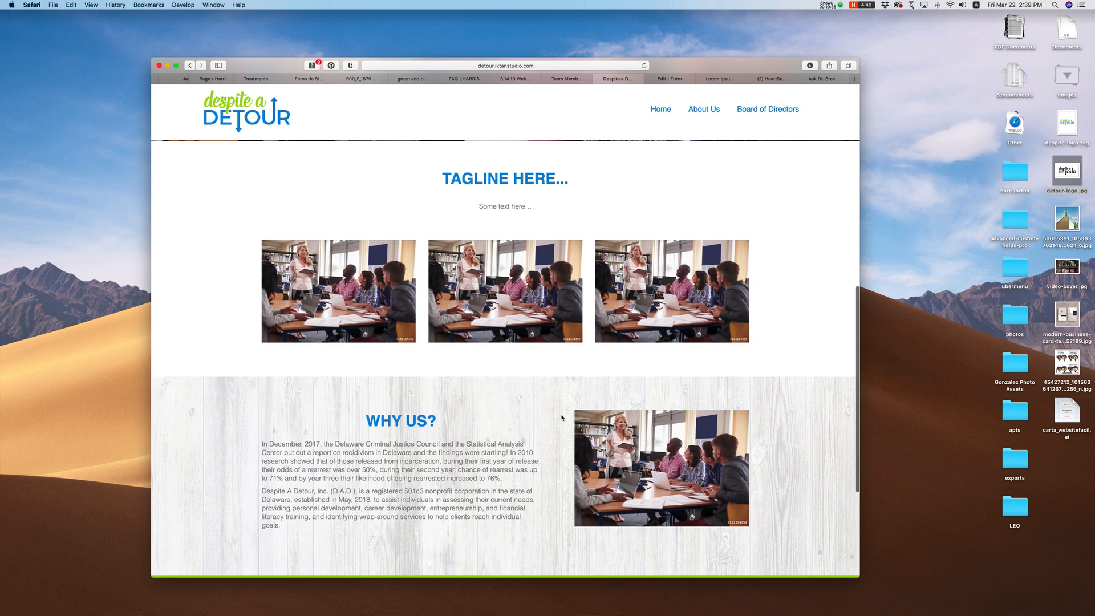
scroll(562, 418, "down", 3)
scroll(562, 418, "down", 3)
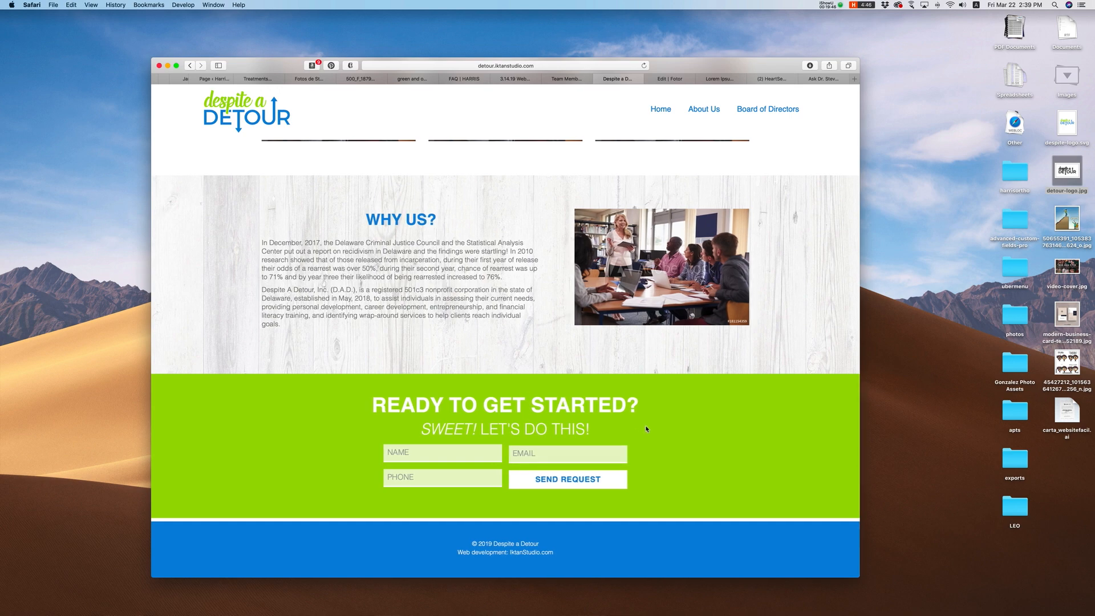
scroll(675, 435, "up", 3)
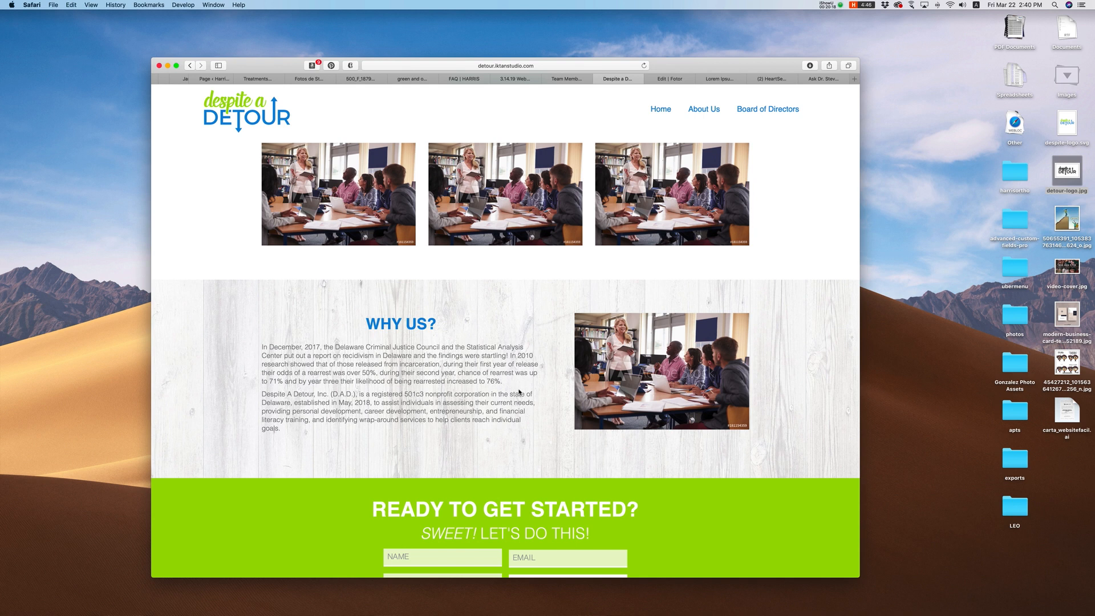
scroll(503, 437, "down", 5)
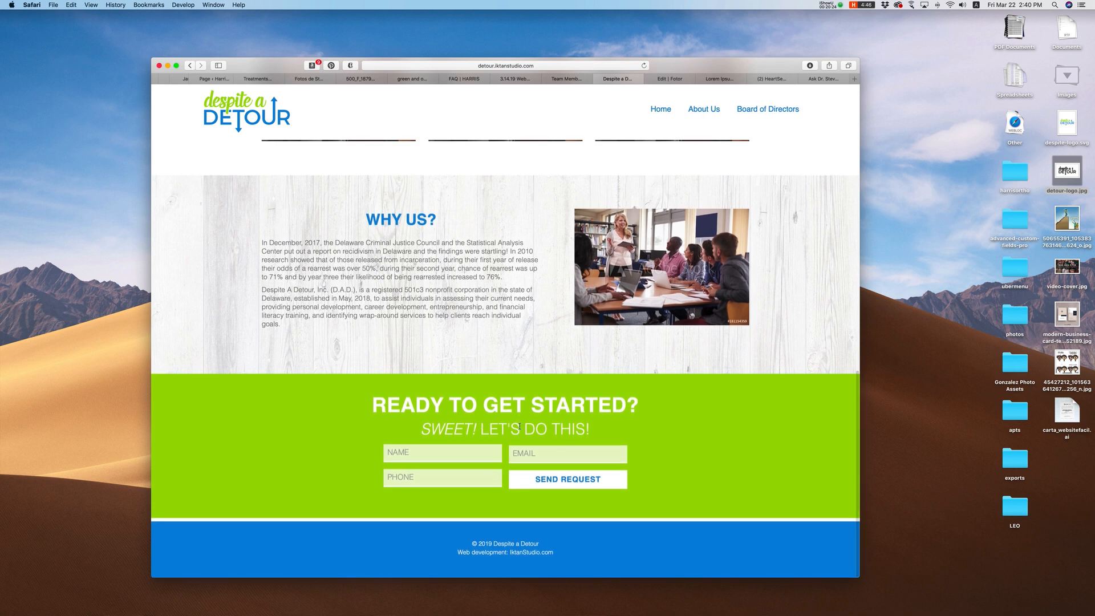
scroll(439, 312, "up", 10)
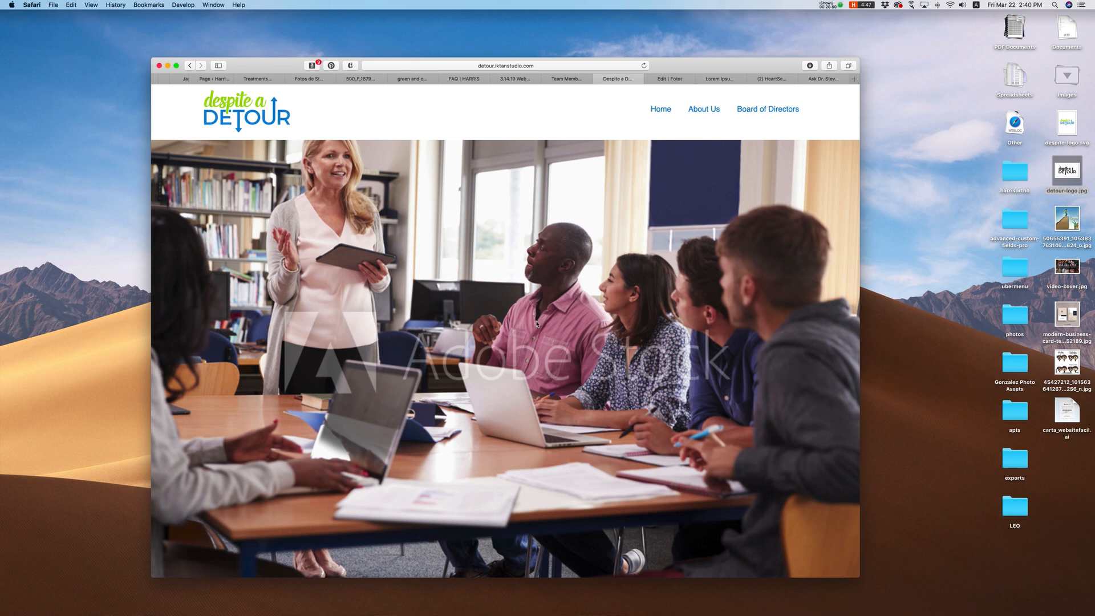
Step: Scroll the home page past the tagline, photo row and Why Us section to the footer
scroll(541, 337, "down", 3)
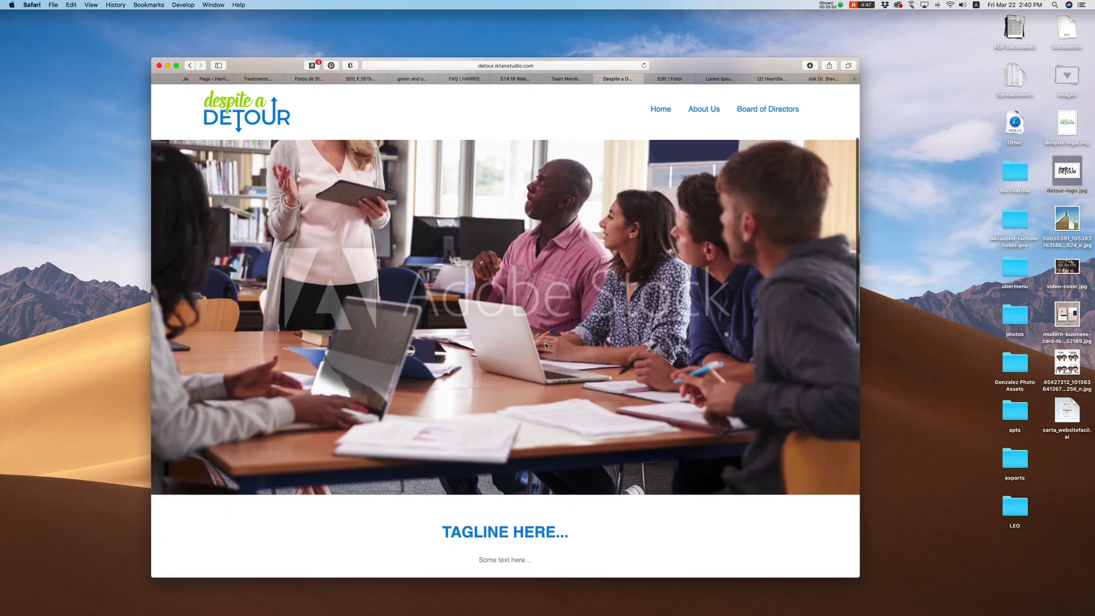
scroll(546, 345, "down", 5)
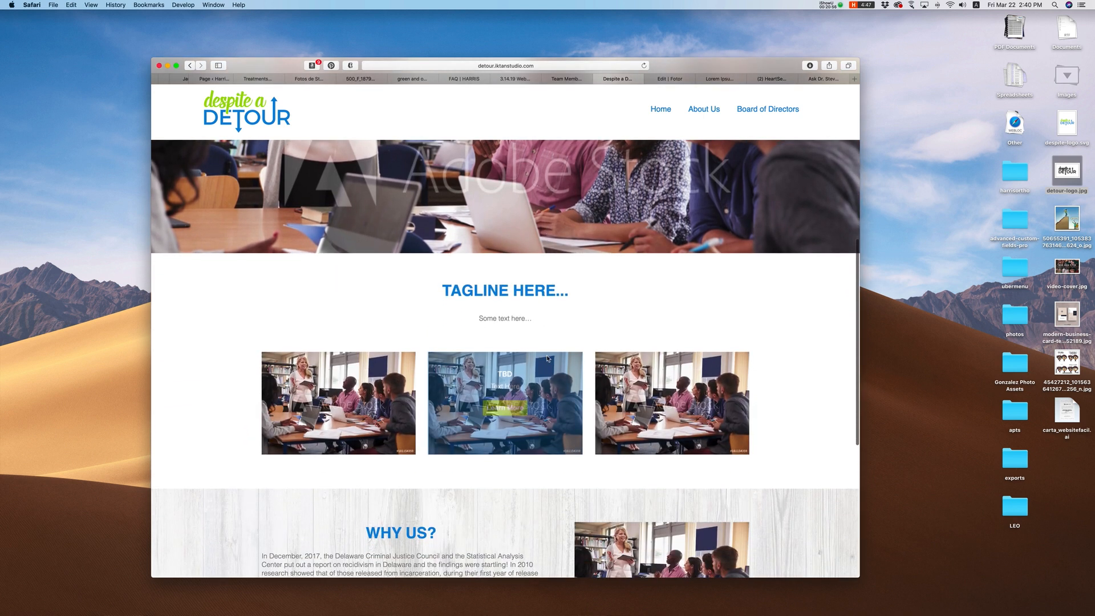
scroll(577, 370, "up", 1)
scroll(579, 372, "down", 5)
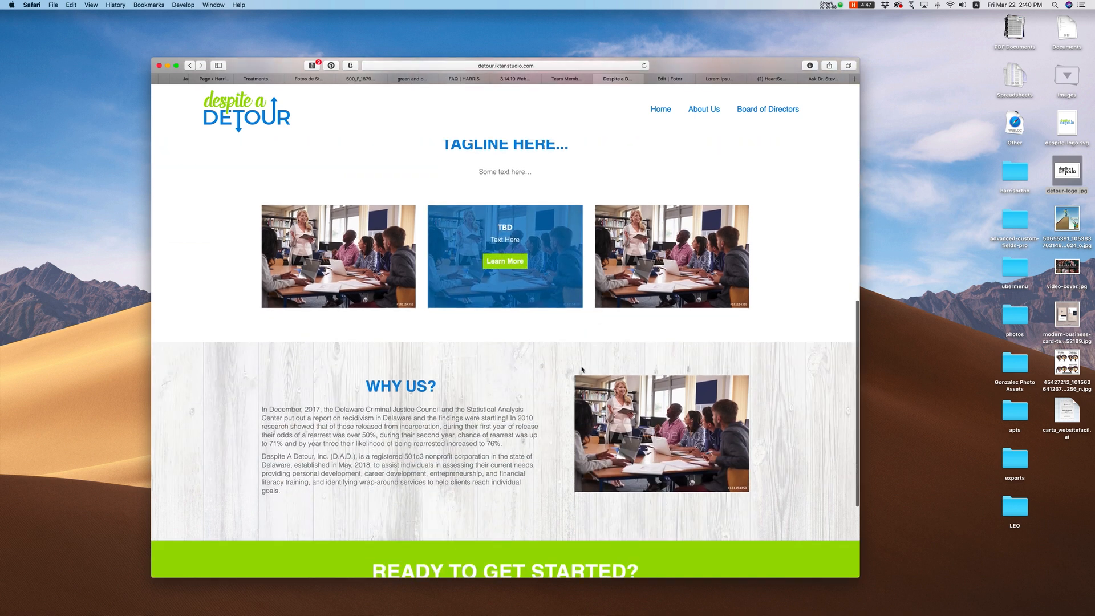
scroll(582, 369, "down", 2)
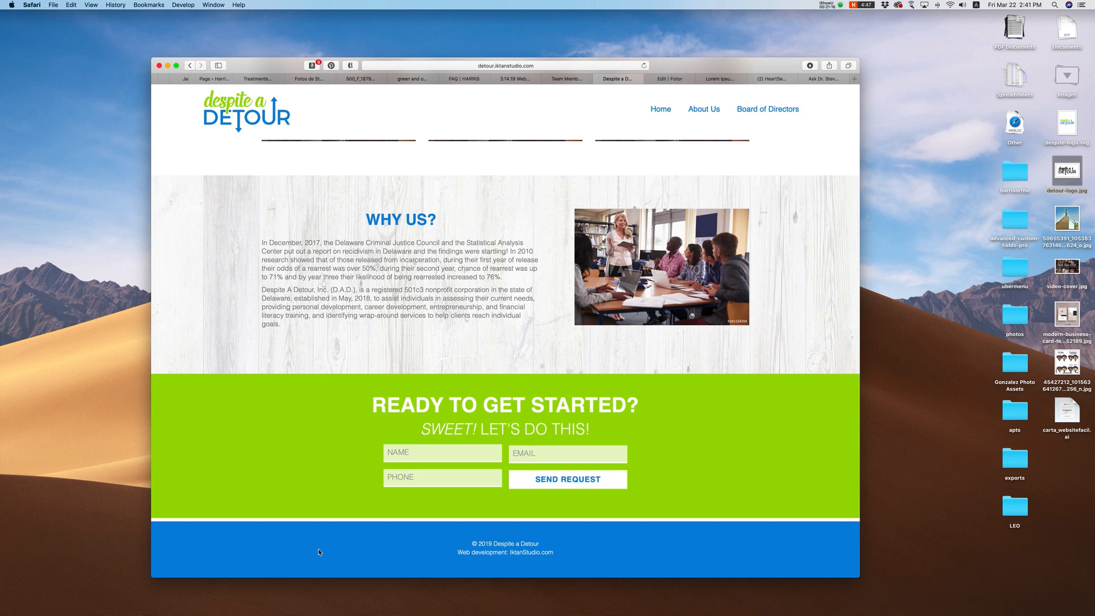
Step: Load colourlovers.com in a new tab by accepting the autocompletion for 'colou'
key("super+t")
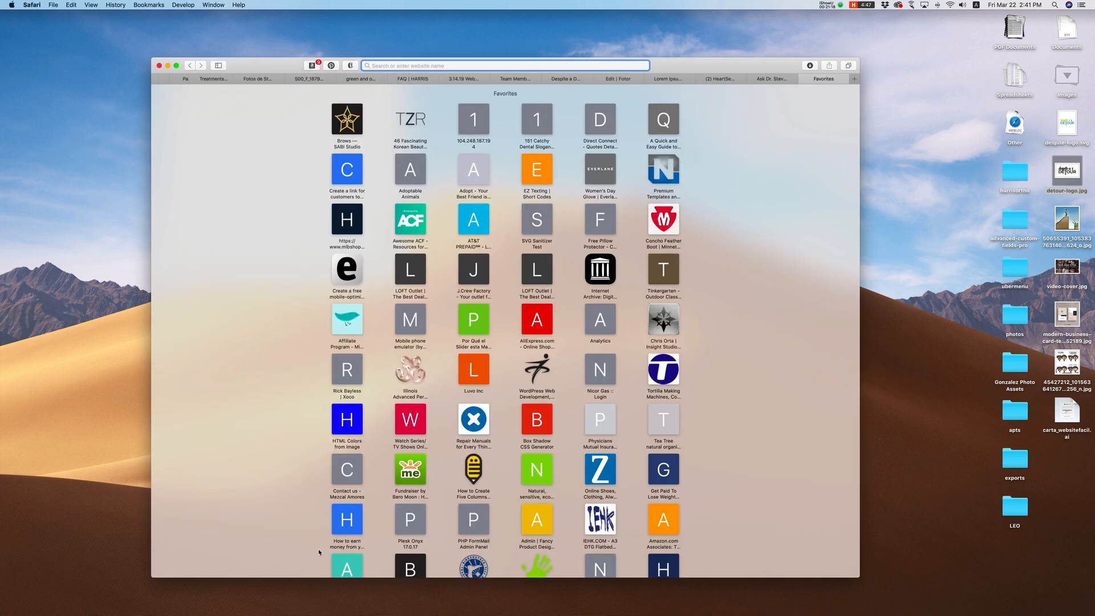
type("colourlovers.com")
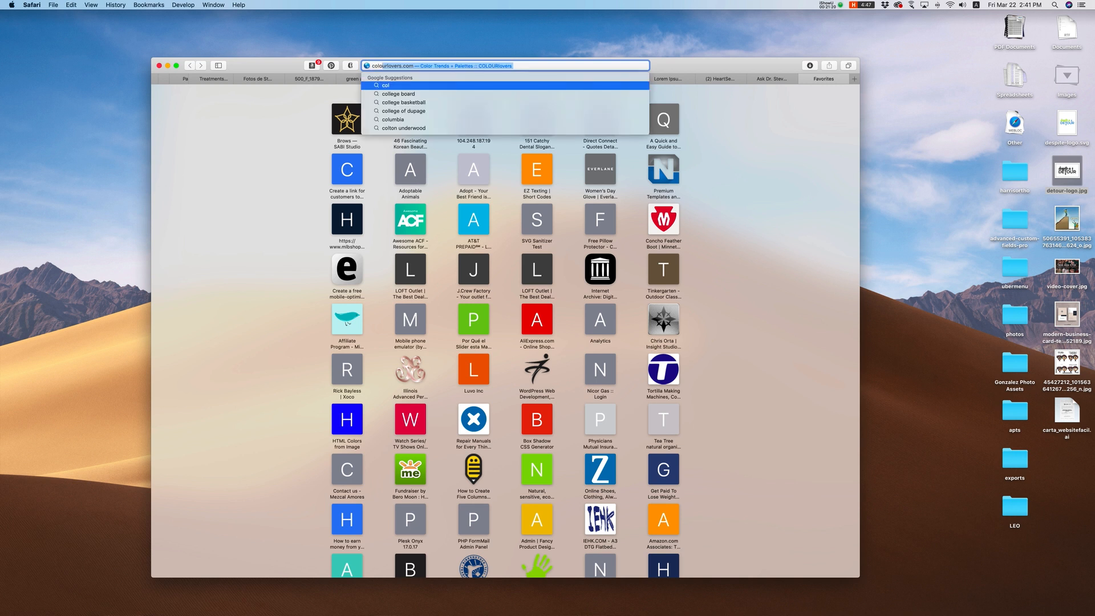
key("Return")
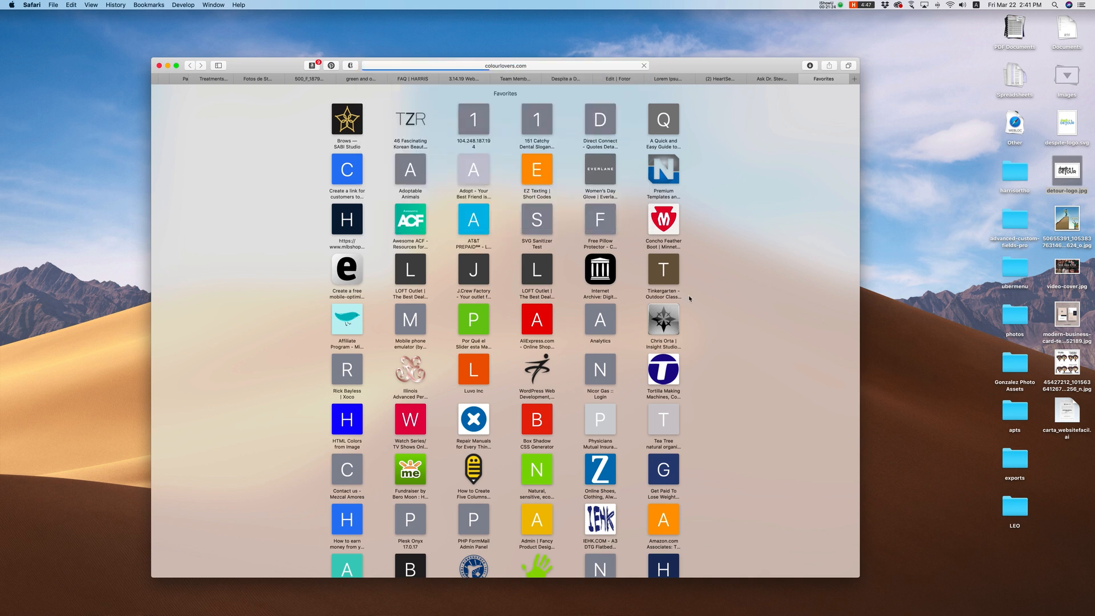
scroll(593, 286, "down", 3)
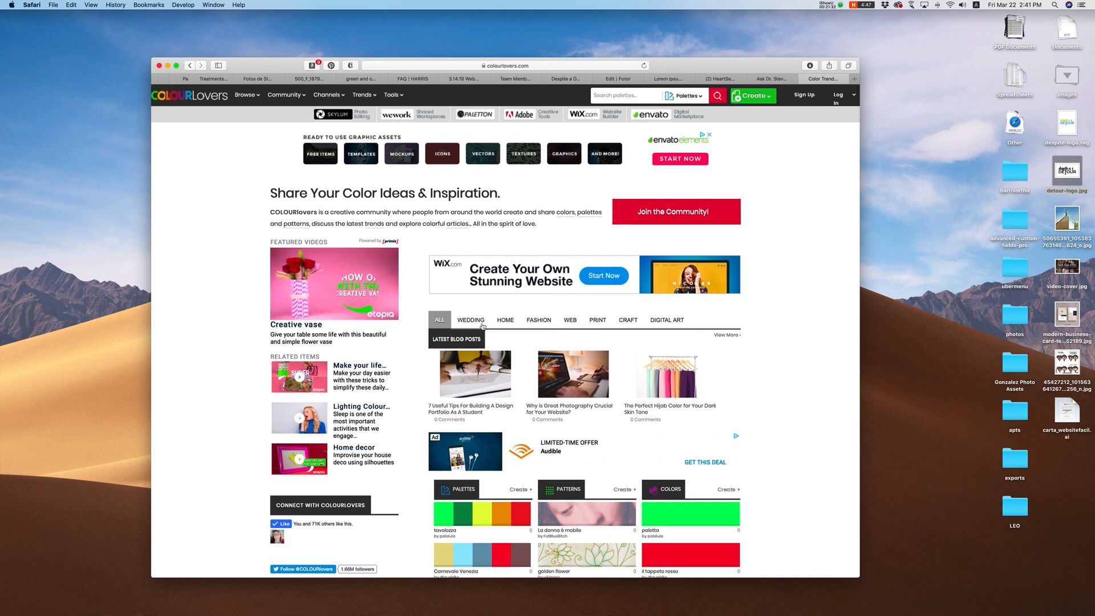
Step: Open the COLOURlovers Browse > Palettes gallery and scroll the list
mouse_move(252, 97)
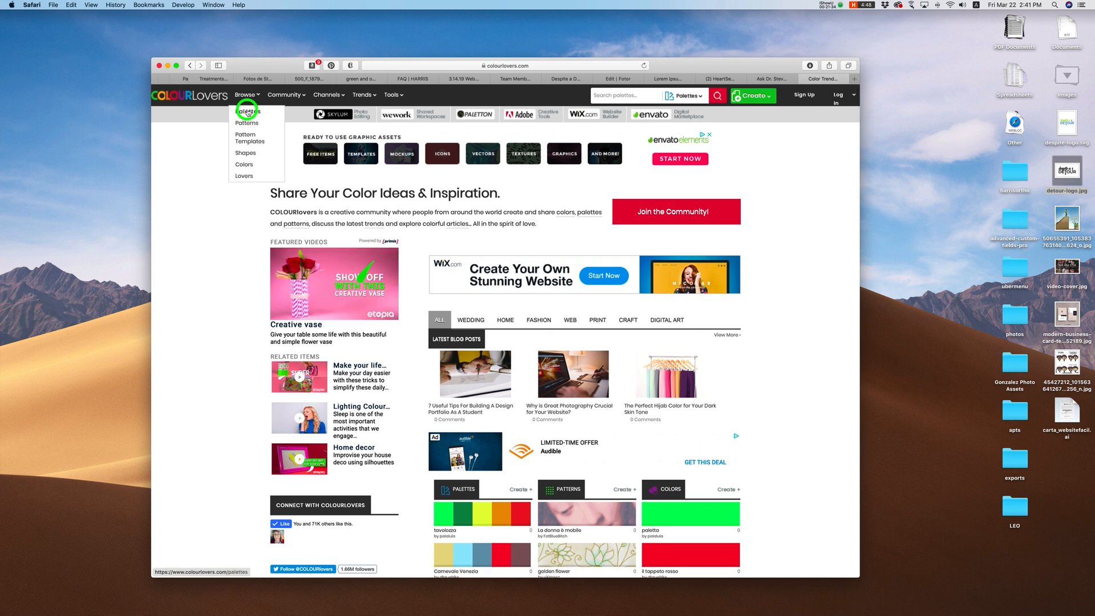
left_click(246, 111)
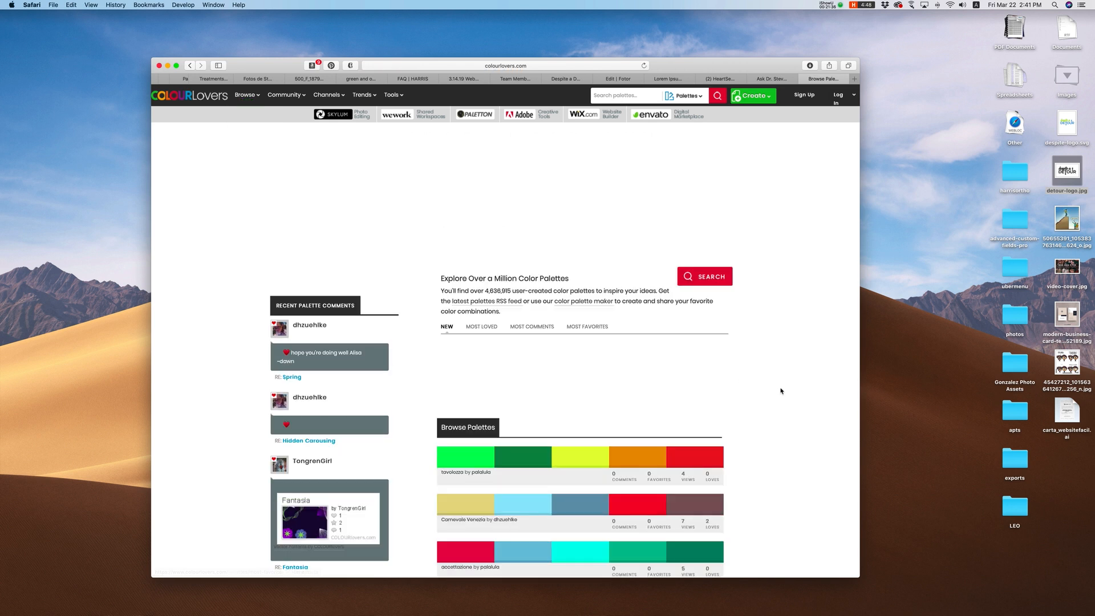
scroll(776, 388, "down", 5)
scroll(771, 388, "down", 7)
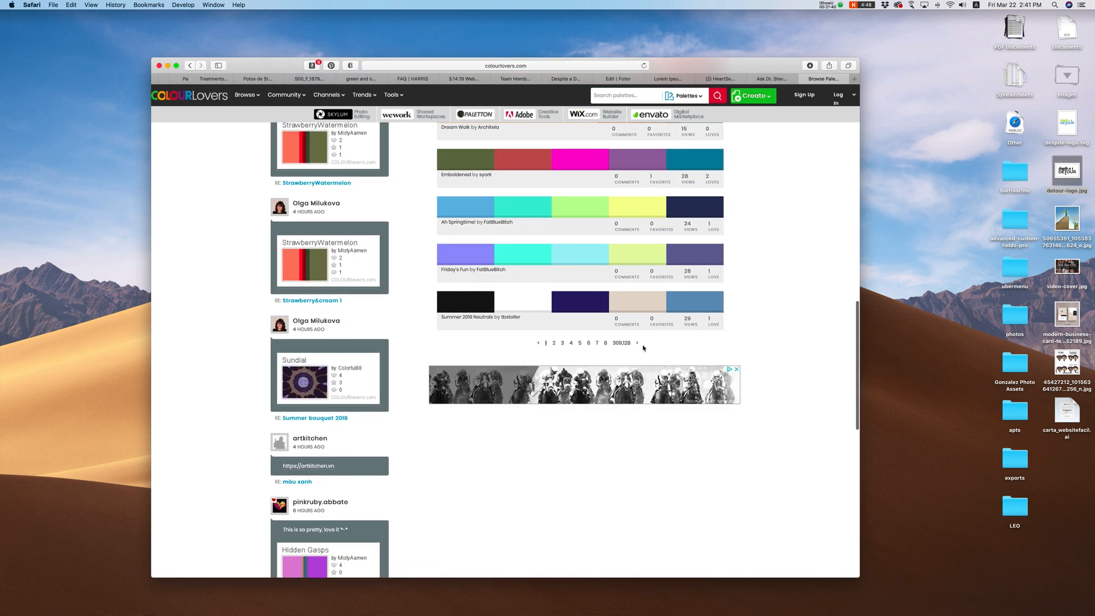
Step: Page through the palettes to pages 2 and 3, then switch to the facebook.com tab
left_click(553, 343)
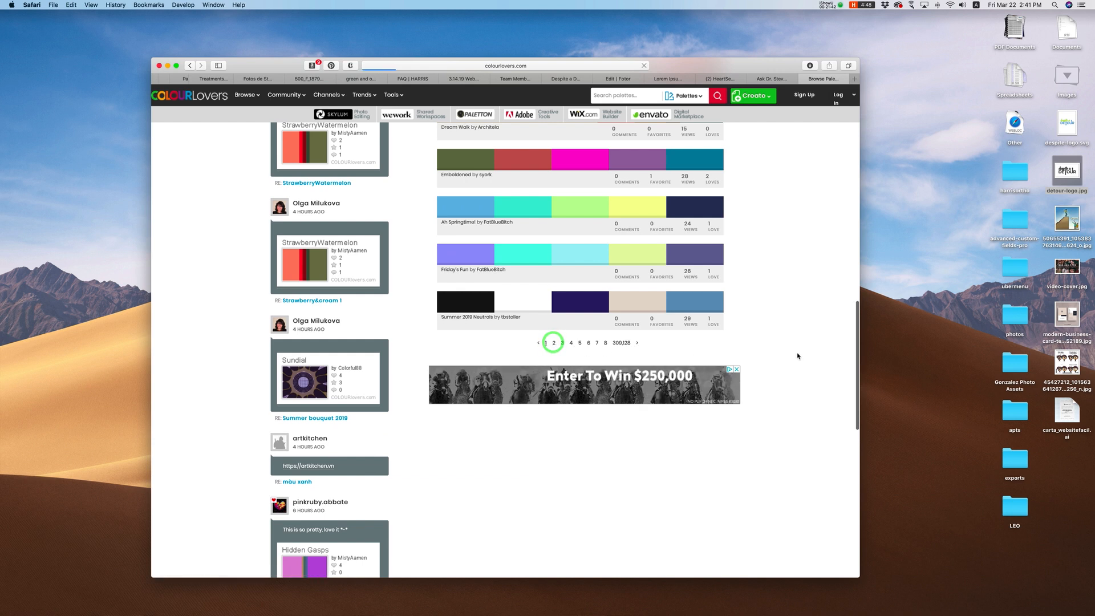
scroll(791, 353, "down", 5)
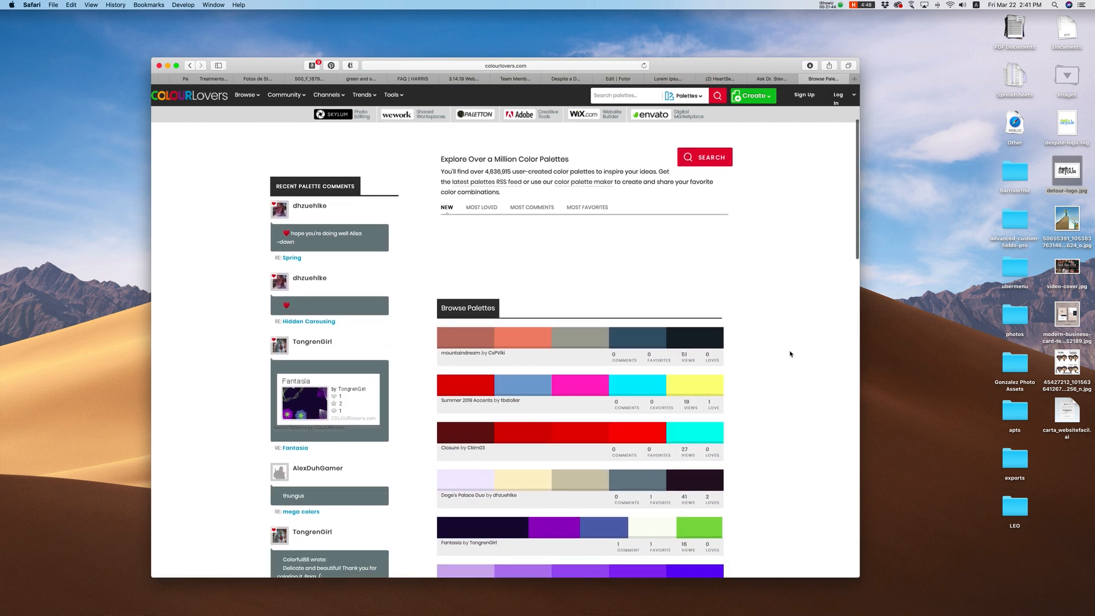
scroll(787, 359, "down", 10)
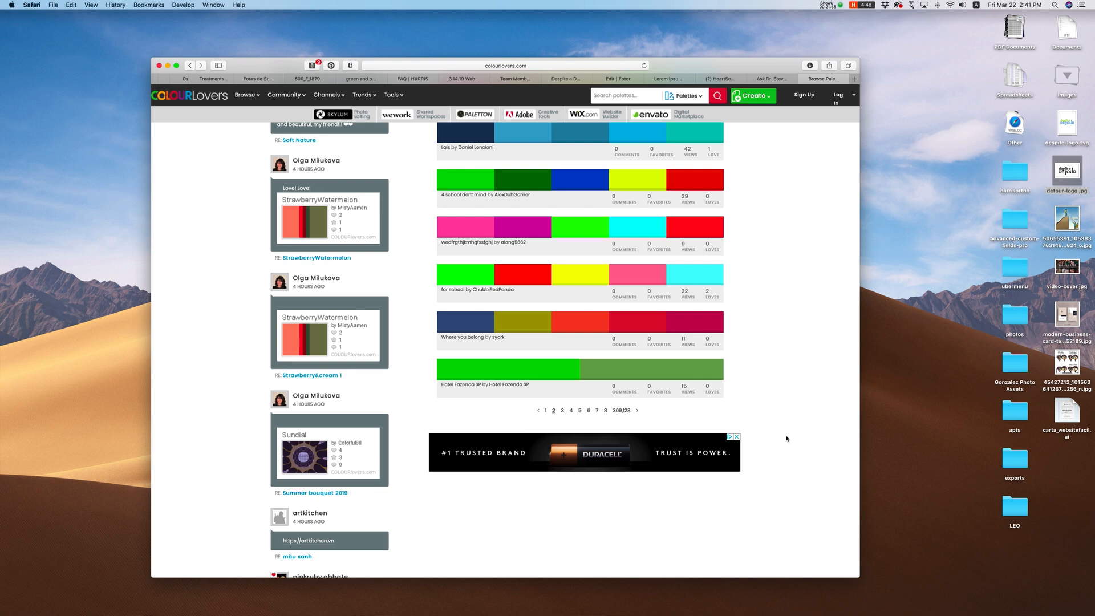
scroll(799, 433, "up", 10)
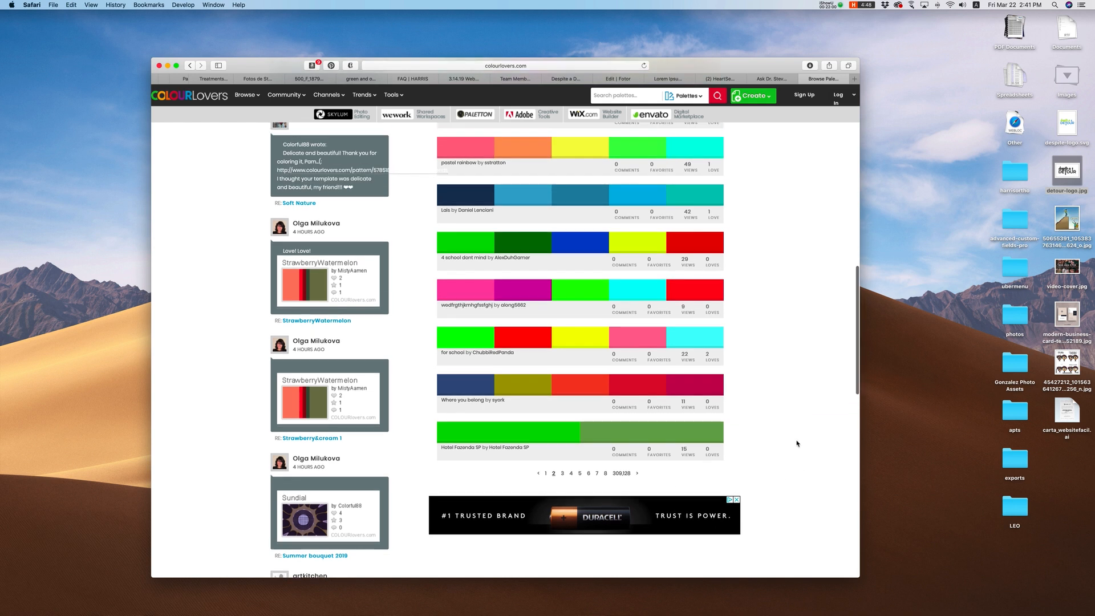
scroll(797, 444, "down", 6)
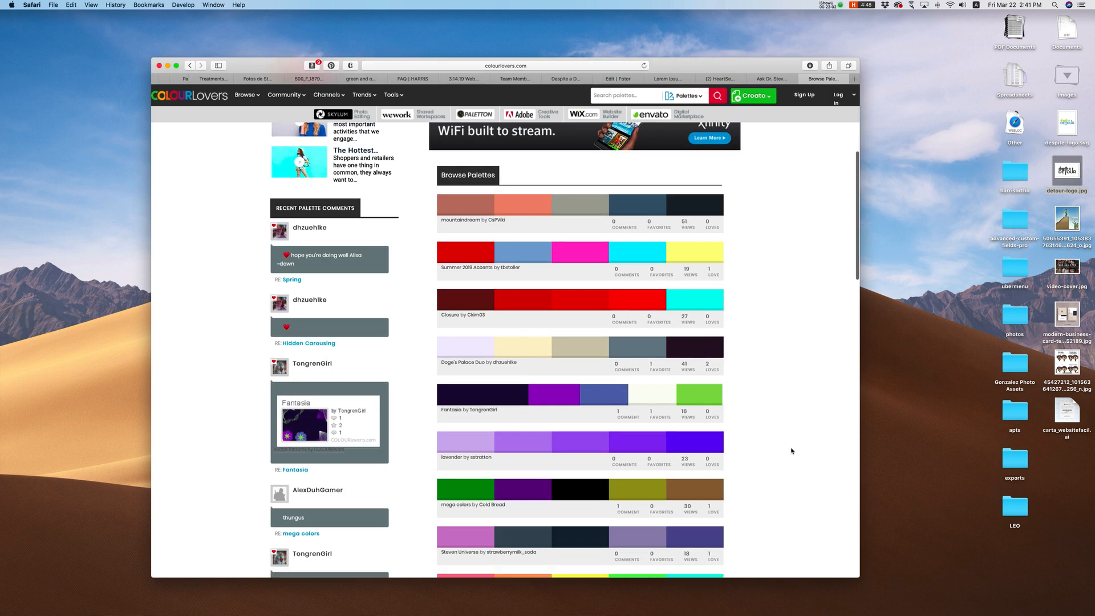
scroll(792, 452, "down", 5)
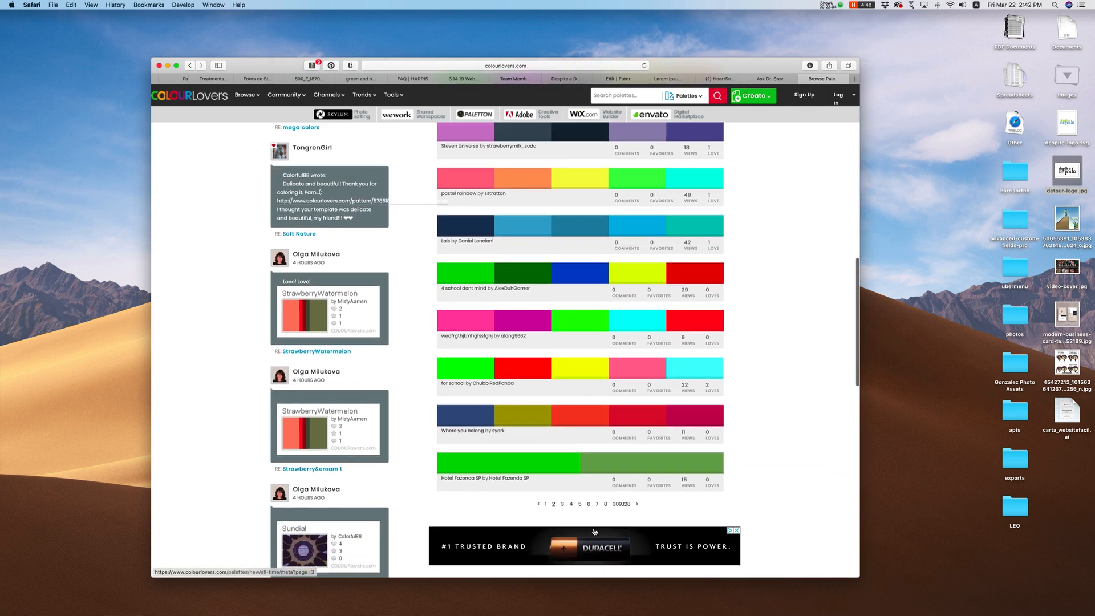
left_click(561, 484)
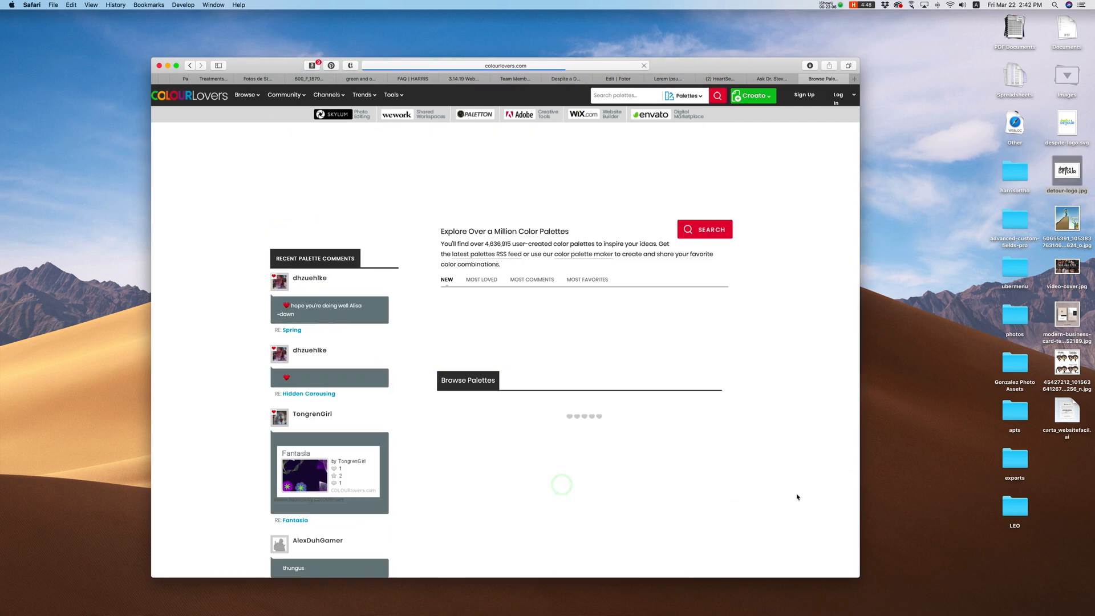
scroll(777, 478, "down", 7)
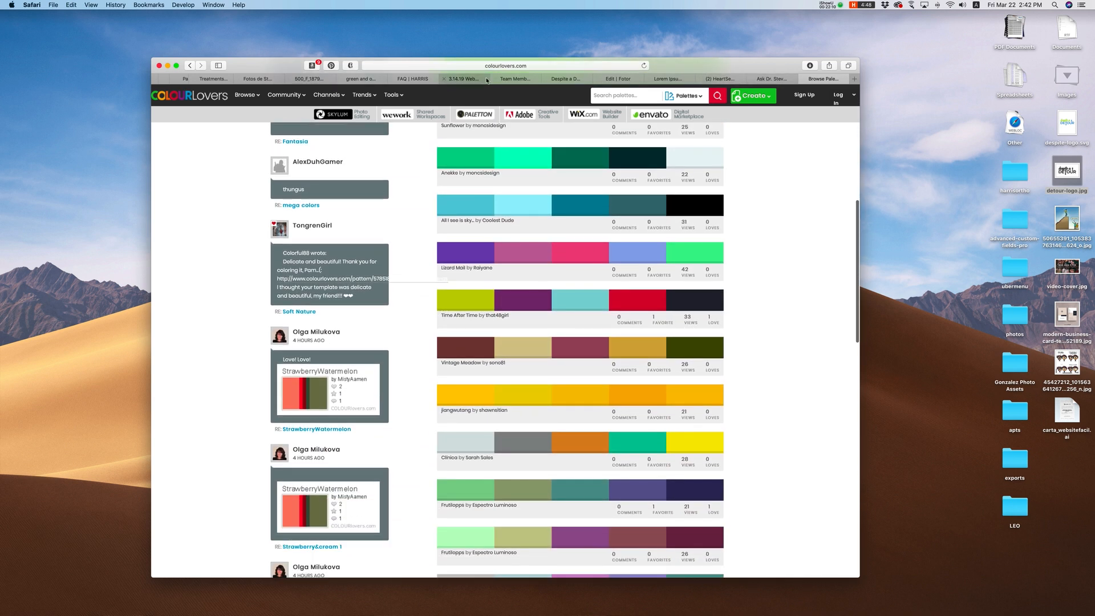
left_click(722, 80)
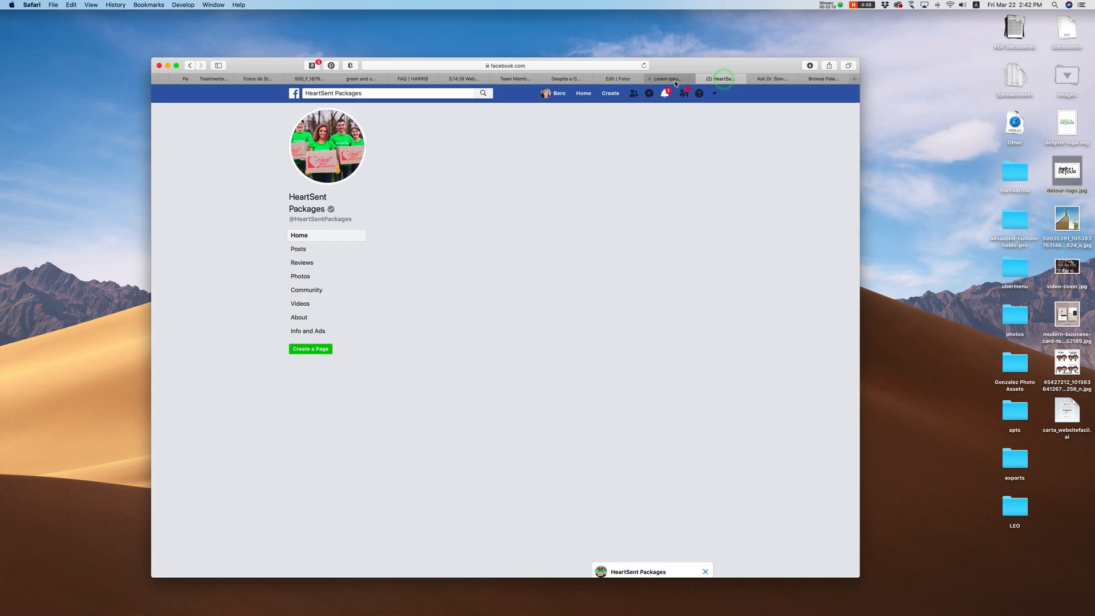
Step: Switch back to the Despite a Detour tab and scroll from top down to the footer
left_click(675, 80)
left_click(564, 80)
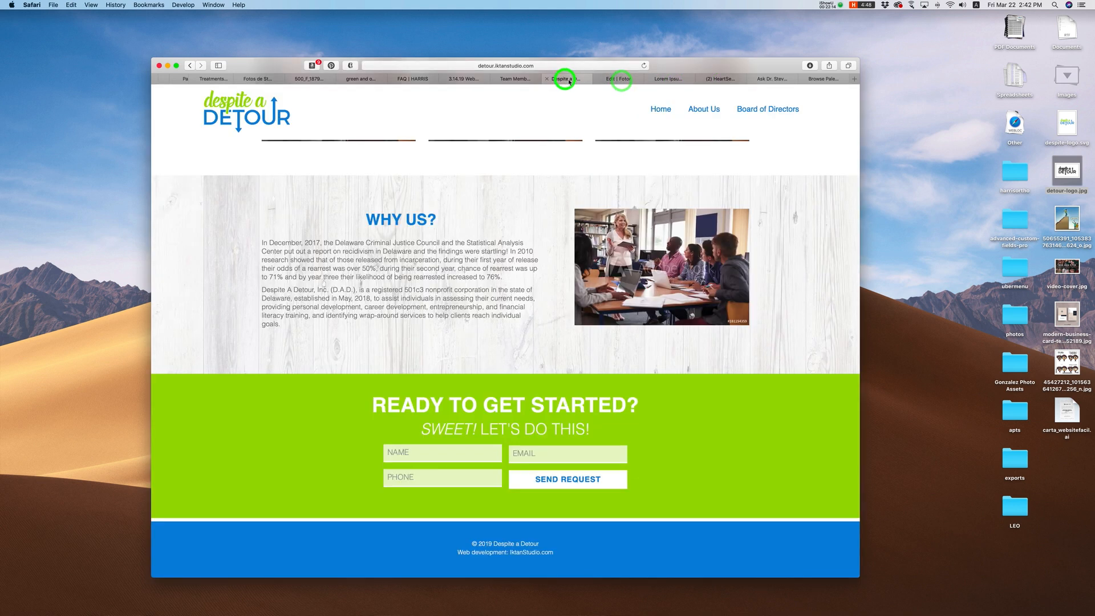
scroll(495, 472, "up", 10)
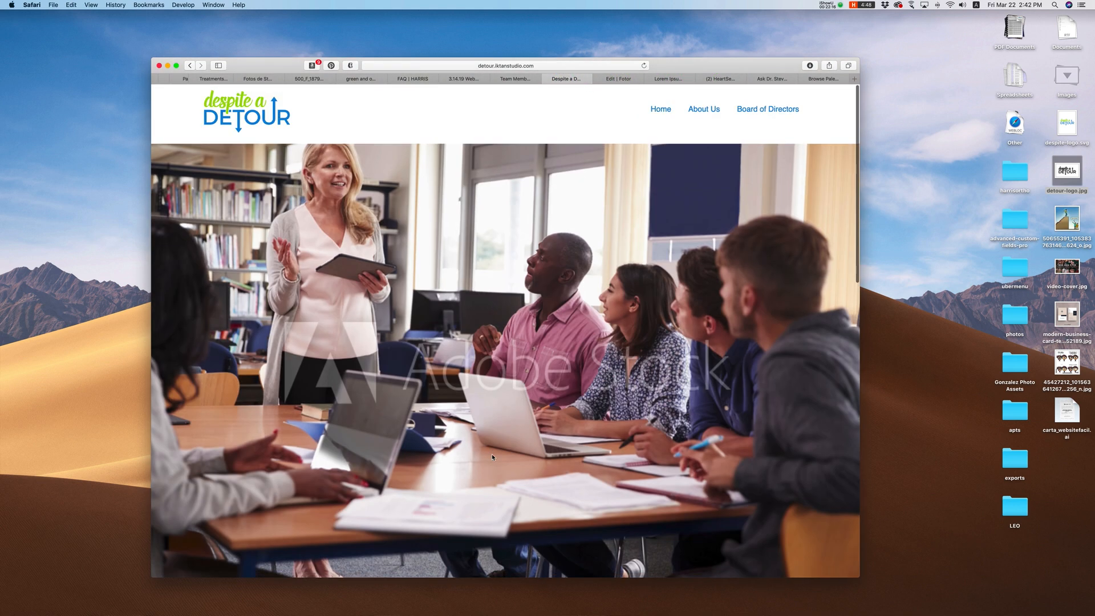
scroll(493, 454, "down", 10)
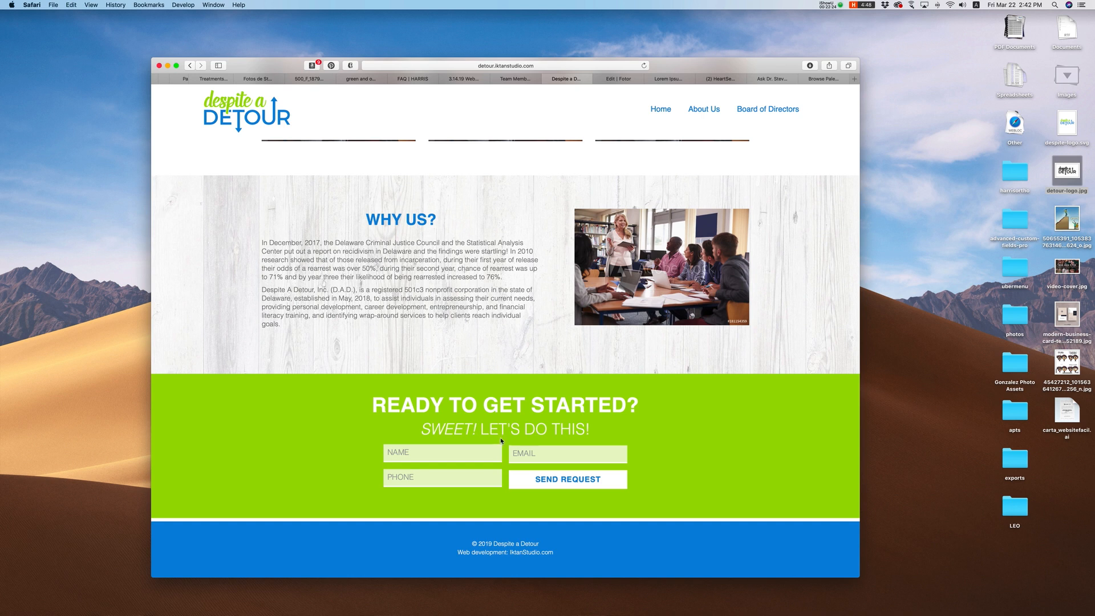
Step: Return to the Browse Palettes tab and scroll past palettes like Lizard Mall and Vintage Meadow
left_click(823, 78)
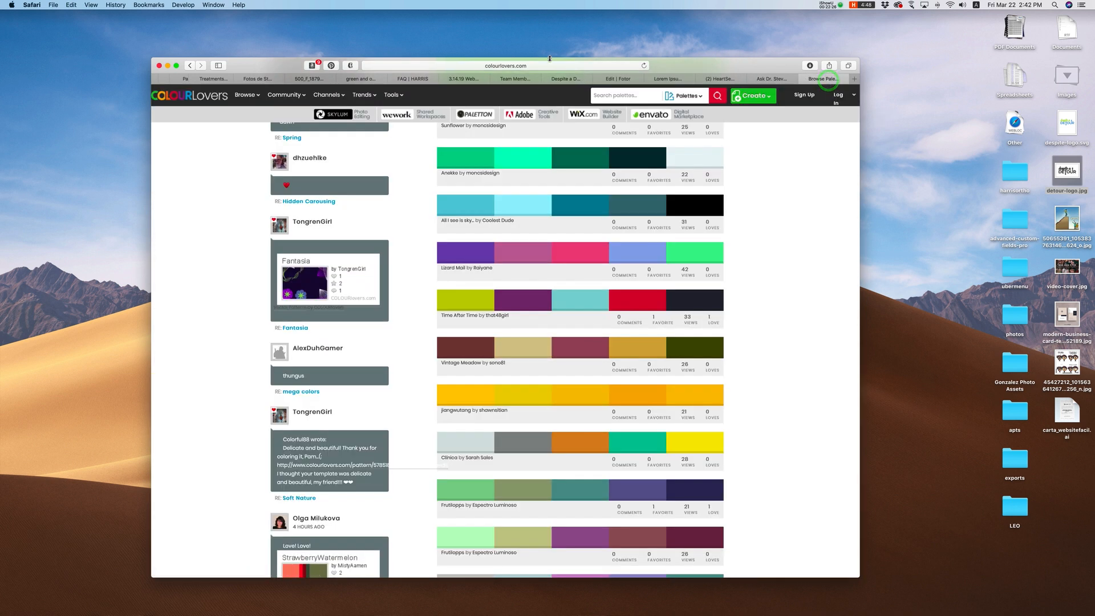
scroll(579, 162, "up", 10)
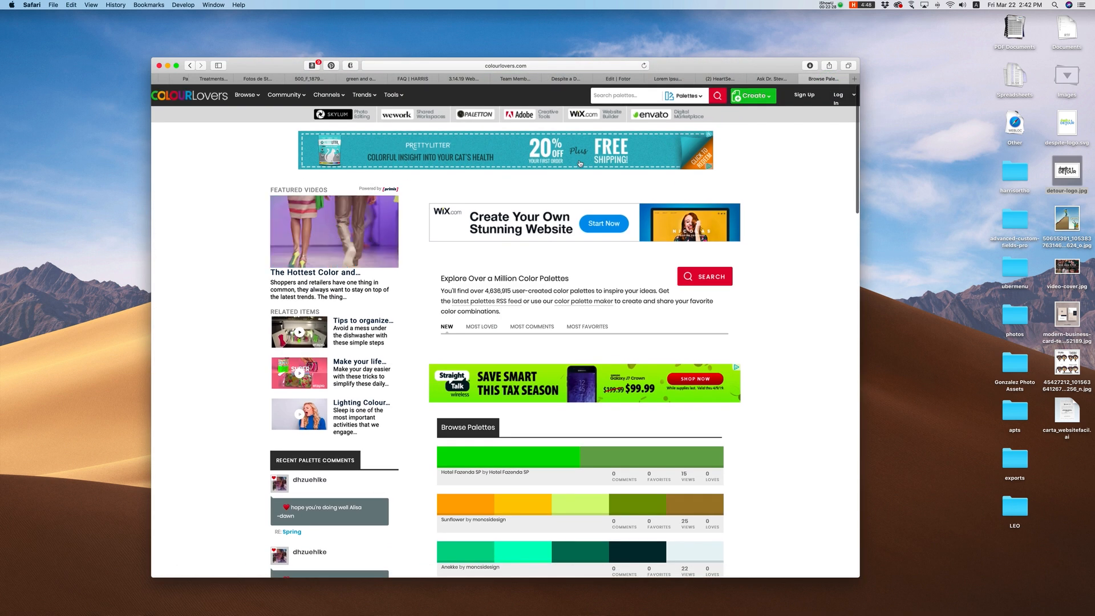
scroll(748, 353, "down", 2)
scroll(747, 353, "down", 10)
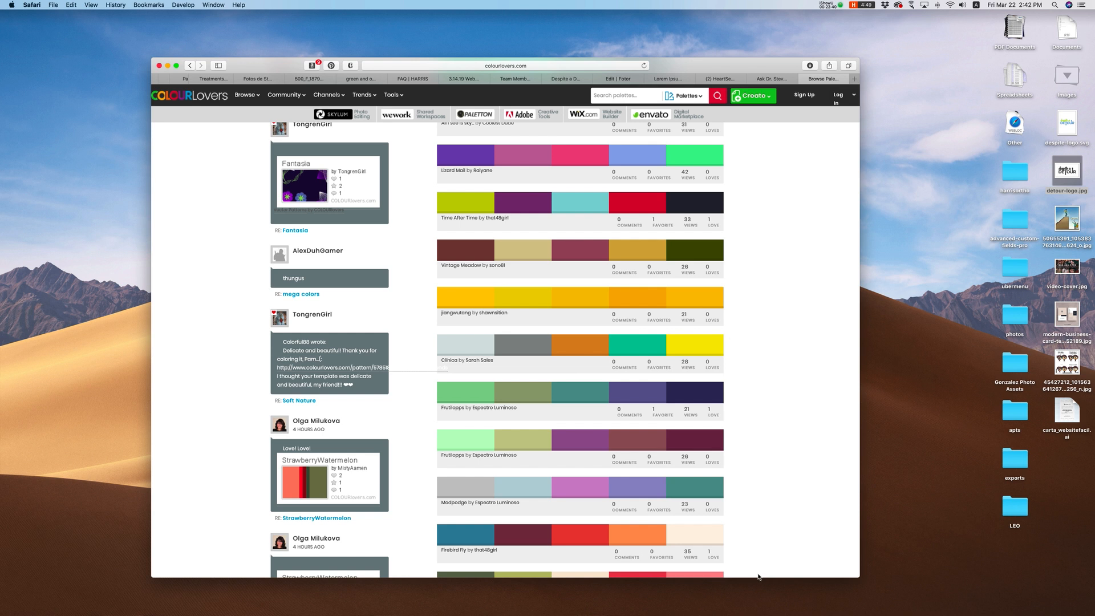
mouse_move(602, 615)
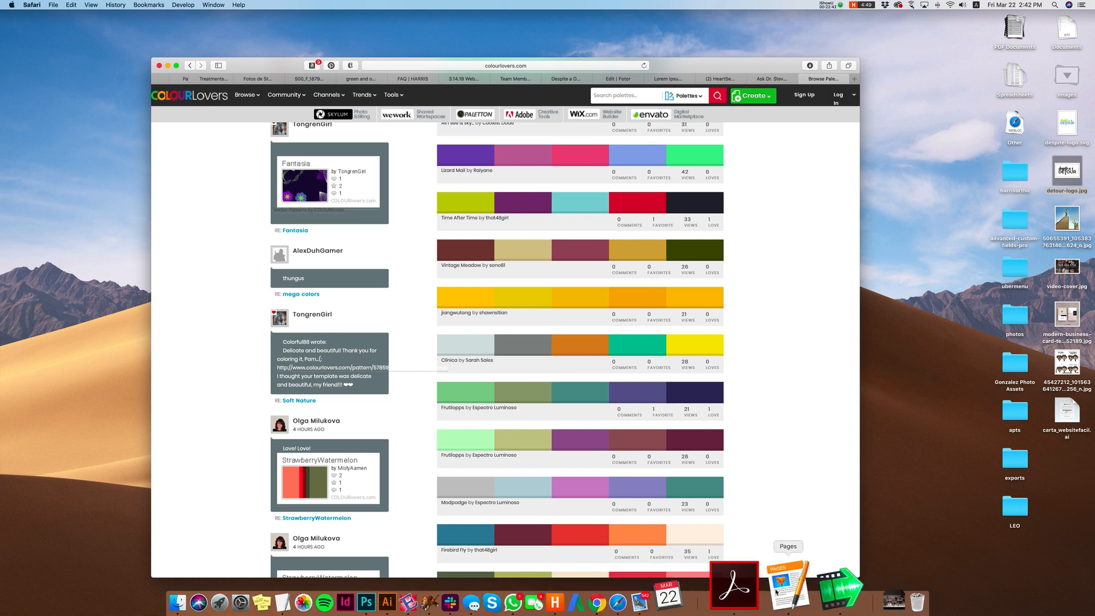
left_click(794, 589)
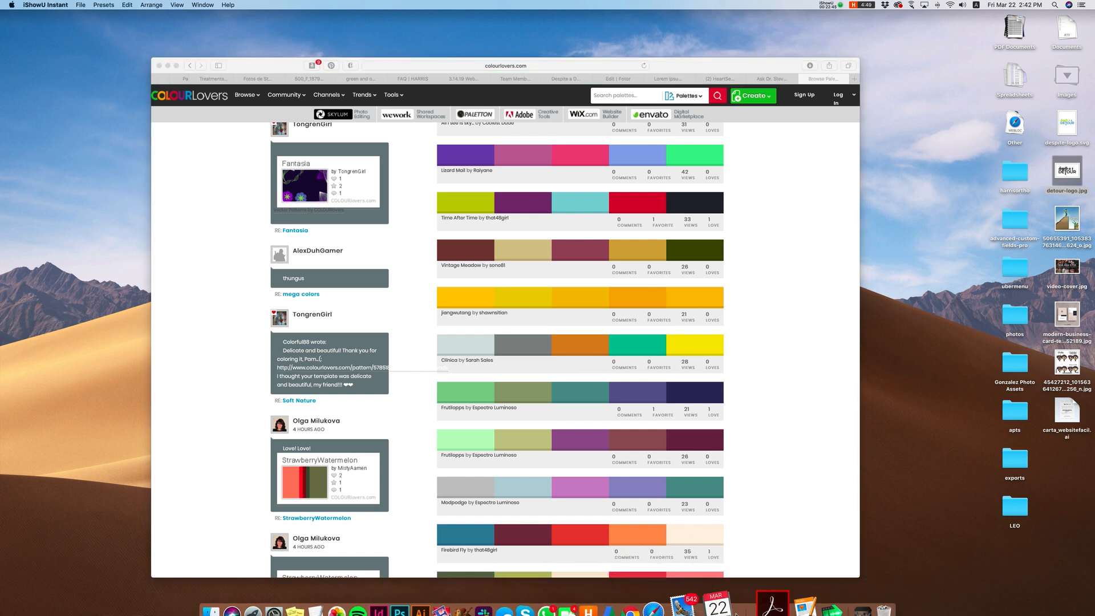
left_click(841, 8)
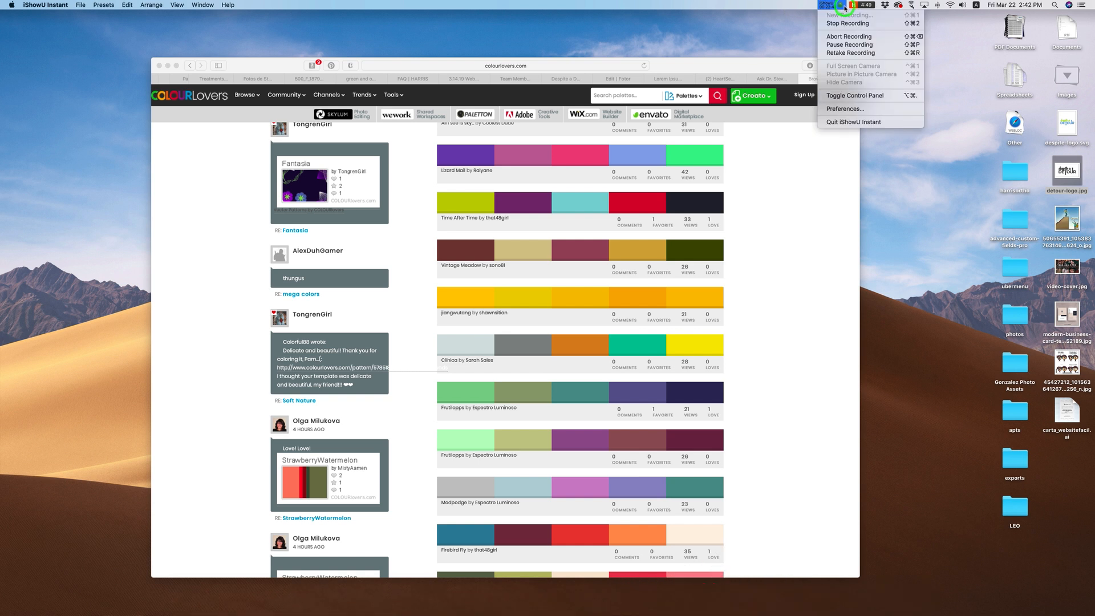